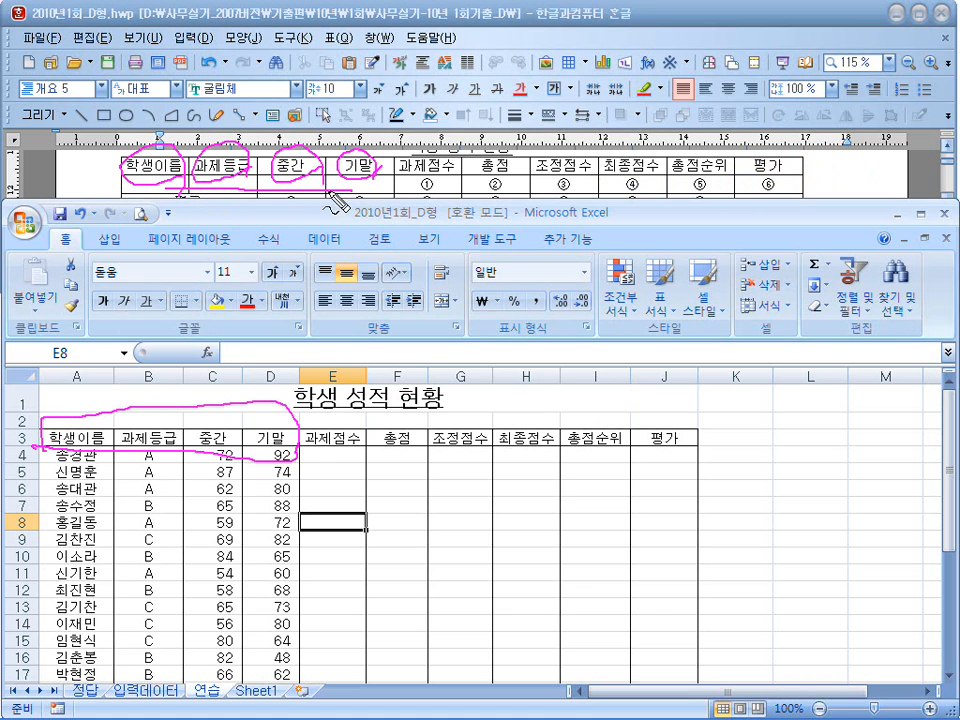
mouse_move(303, 459)
mouse_down()
mouse_move(266, 394)
mouse_move(255, 460)
mouse_move(369, 456)
mouse_move(724, 388)
mouse_move(332, 450)
mouse_move(430, 455)
mouse_up()
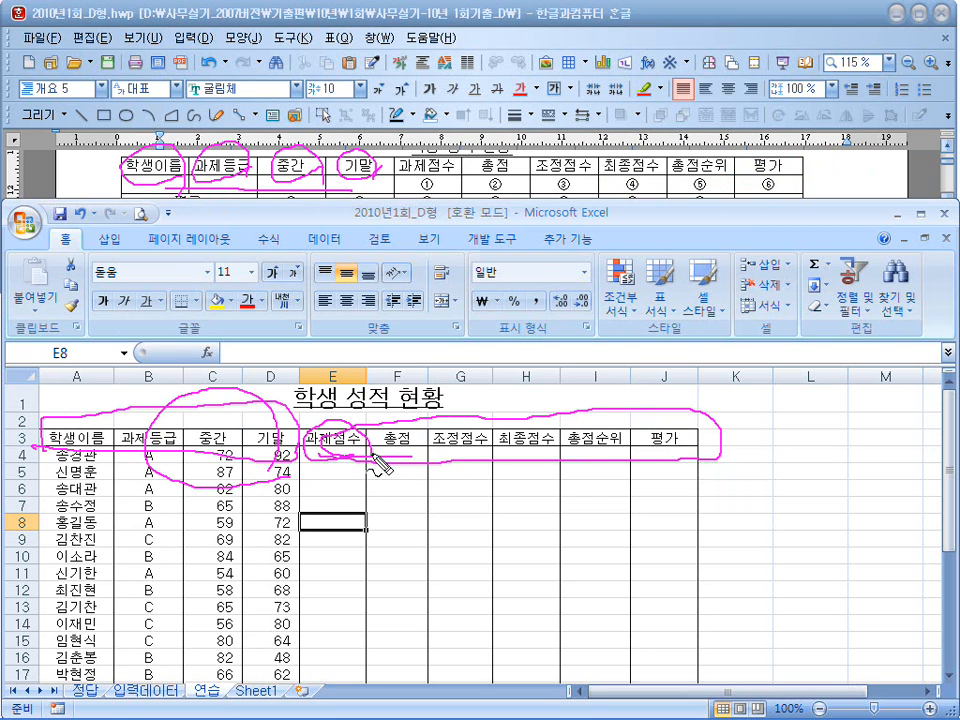
key(Escape)
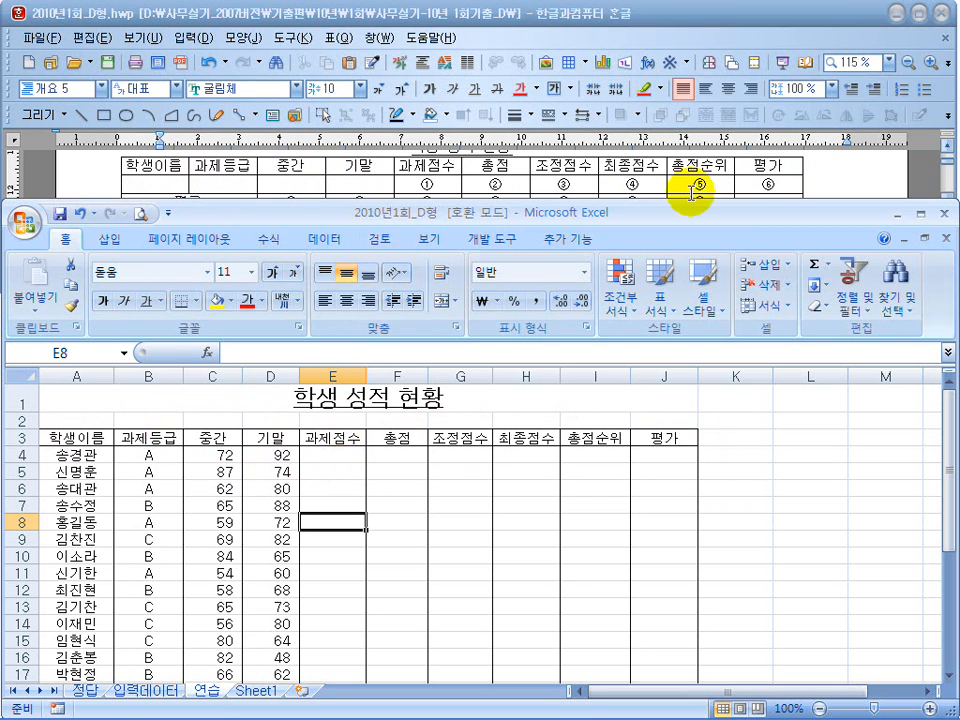
- Following rule ① in the Hangul document, begin the 과제점수 formula in E4 with =if(B4="A",20, in the Excel sheet
click(840, 182)
scroll(840, 182, down, 3)
scroll(840, 182, down, 6)
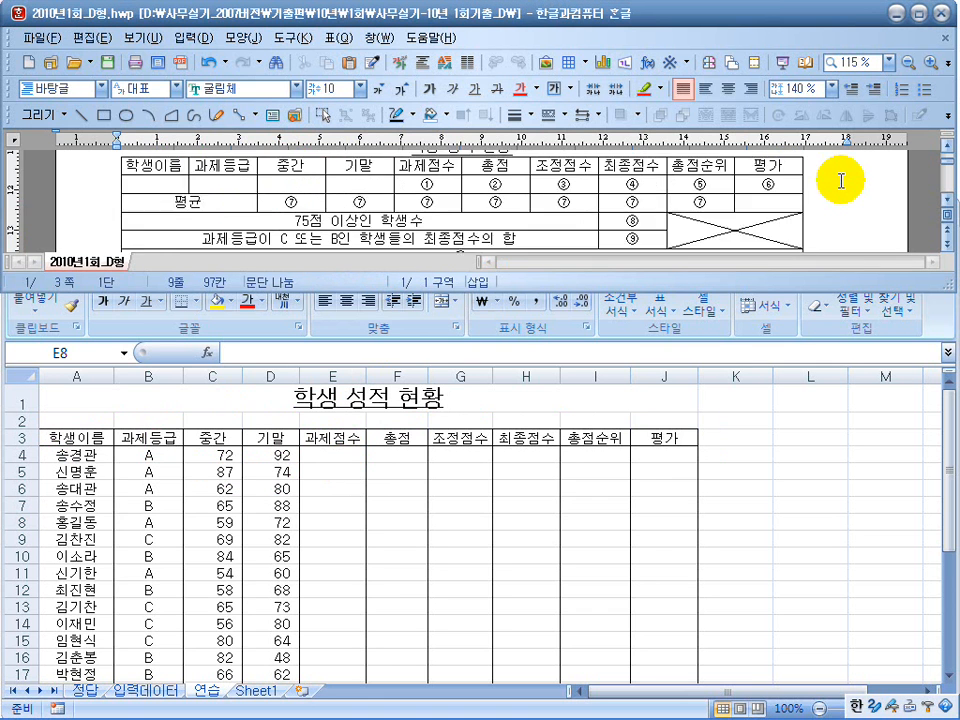
scroll(303, 222, down, 1)
click(368, 237)
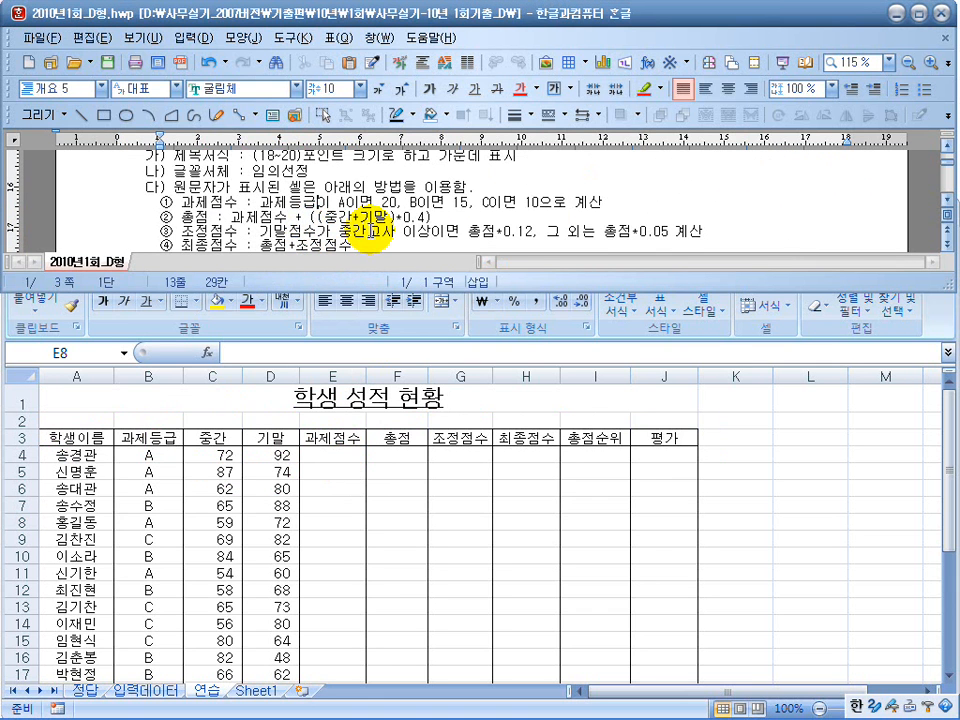
click(949, 201)
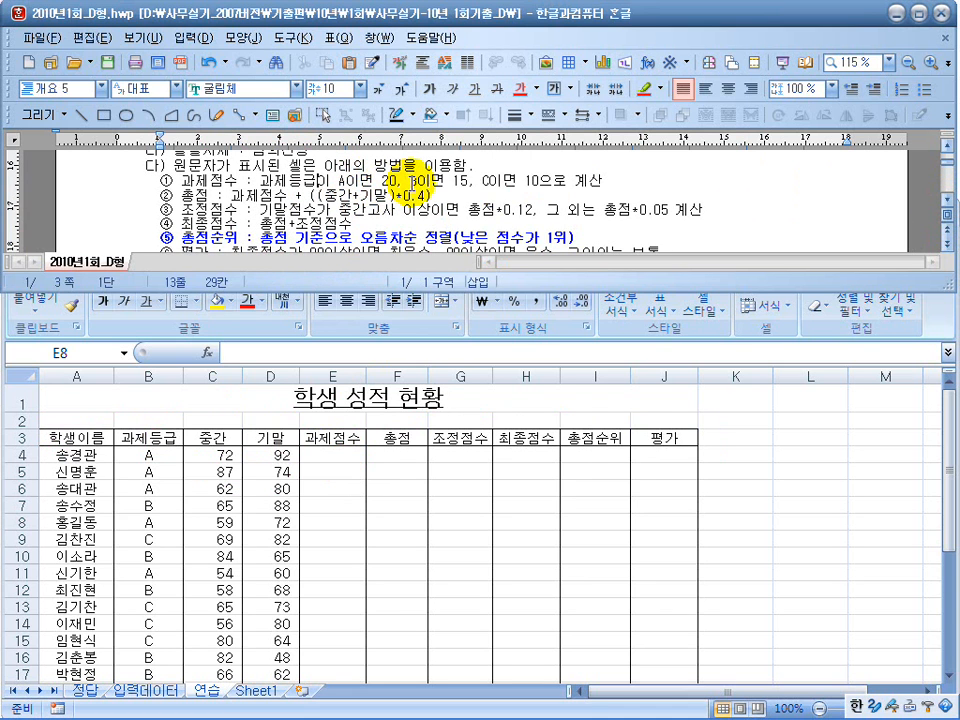
click(334, 463)
click(331, 456)
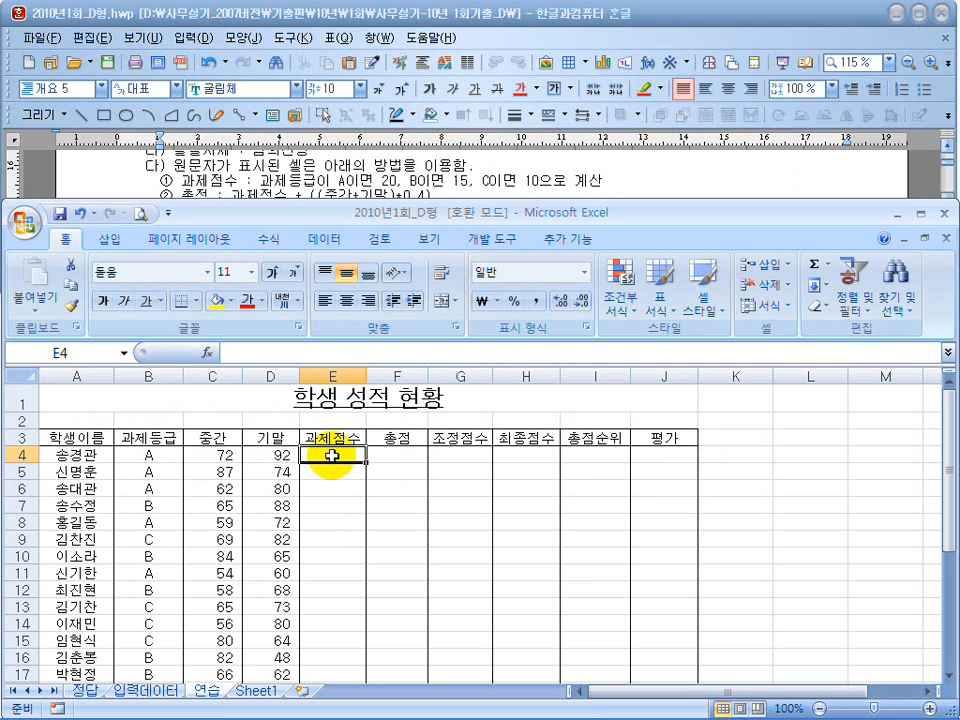
text(=ㅑ)
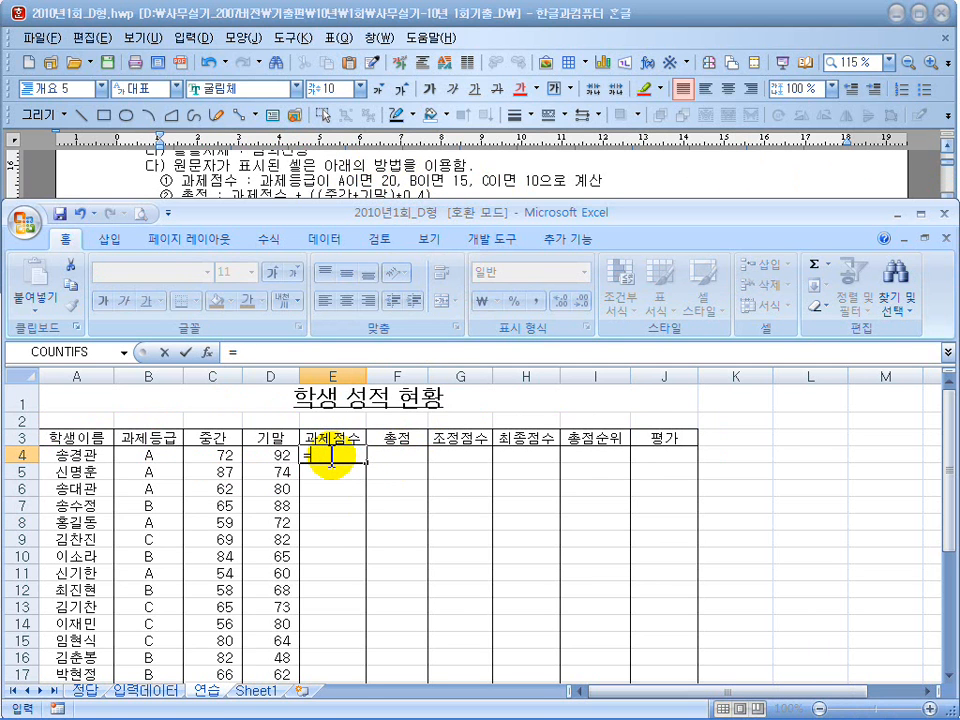
text(if()
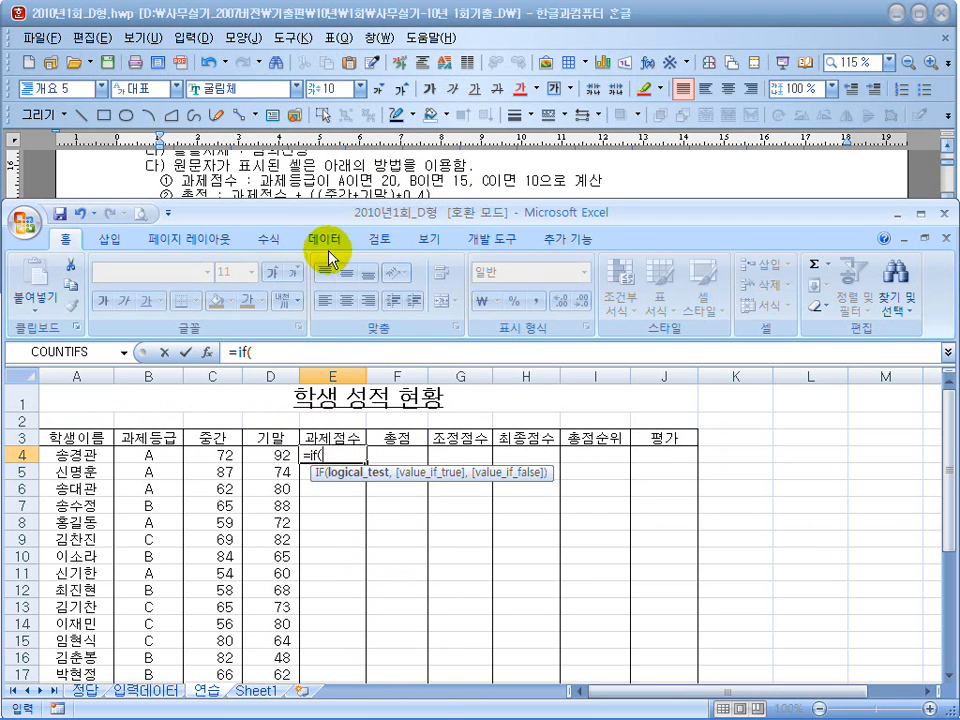
click(146, 456)
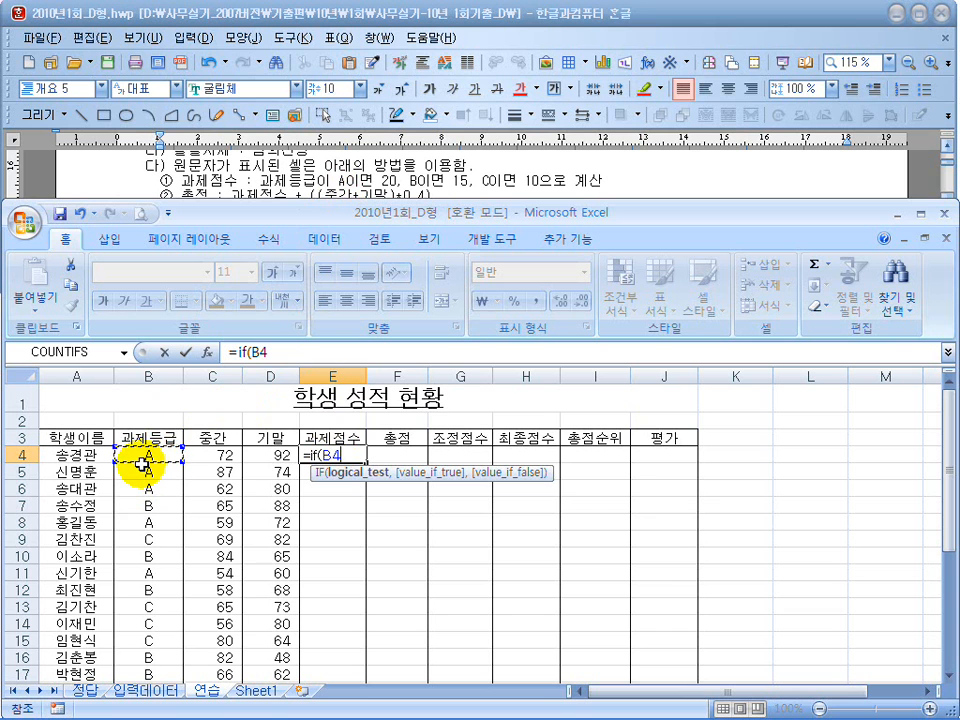
text(="A",20)
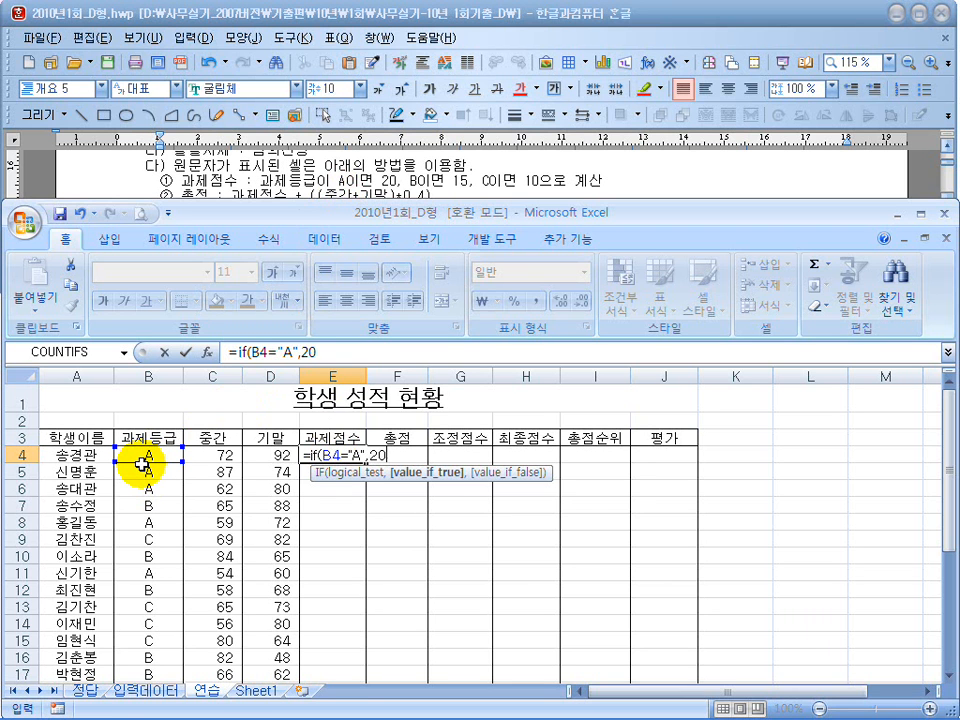
text(,)
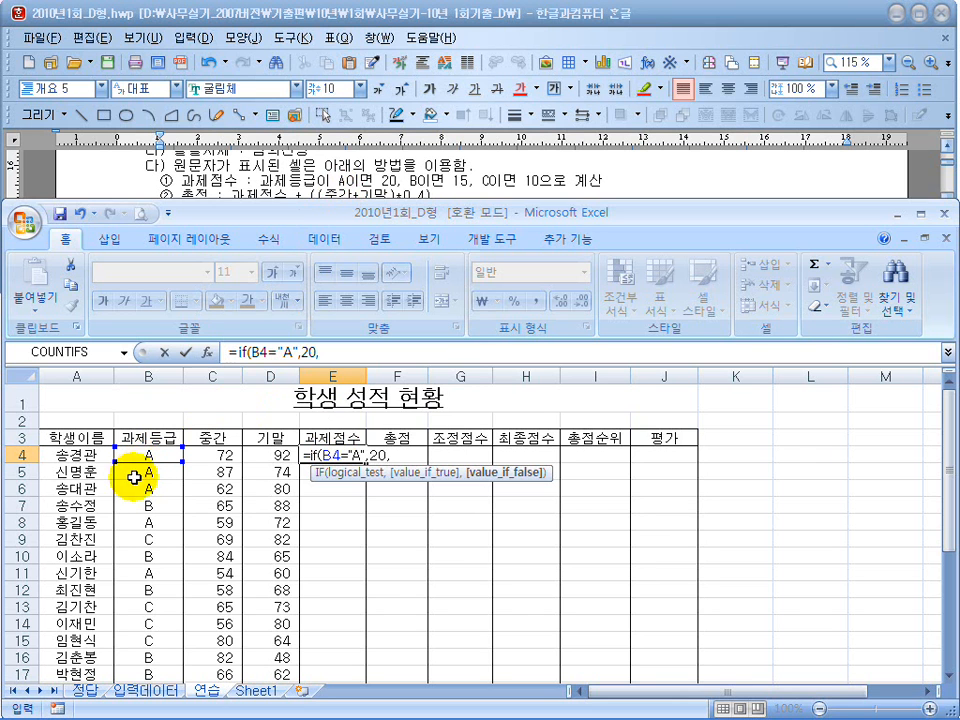
- Duplicate the if(B4="A",20, portion at the end of the E4 formula as a nested IF
drag(354, 349, 239, 352)
key(ctrl+c)
click(406, 352)
key(ctrl+v)
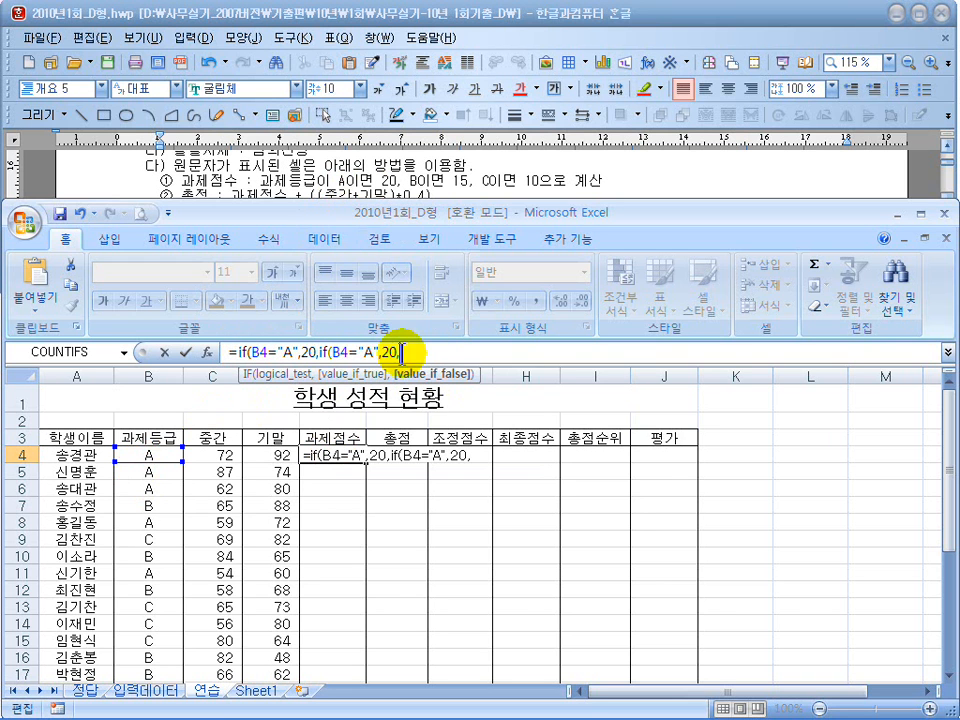
- Change the nested IF to test for "B" and give 15, otherwise 10, completing E4 as =if(B4="A",20,if(B4="B",15,10))
double_click(368, 351)
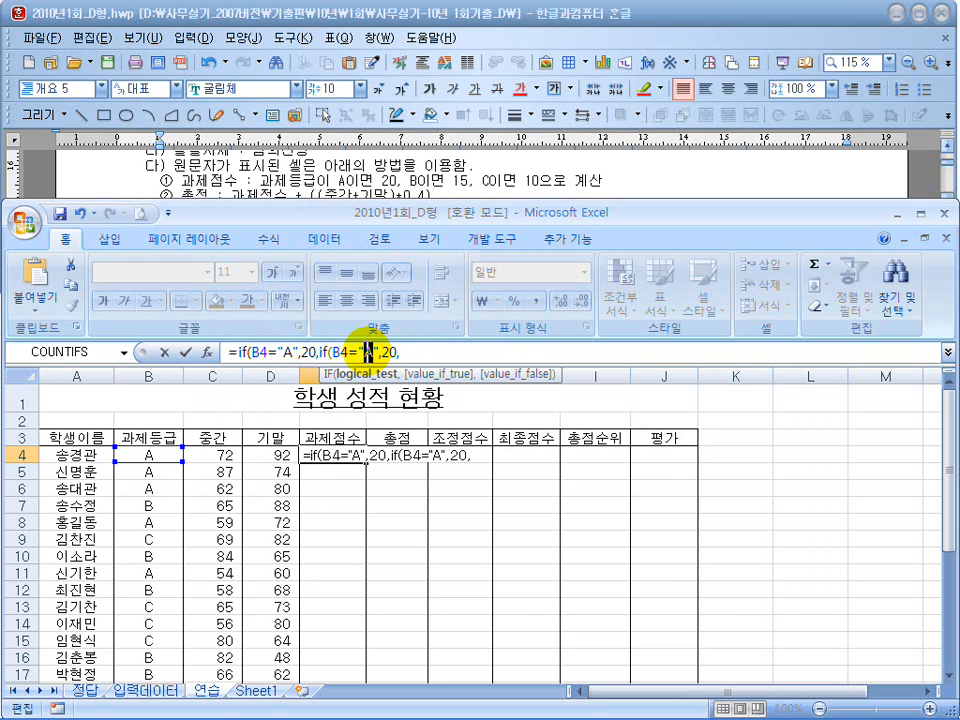
text(ㅠ)
key(BackSpace)
text(B)
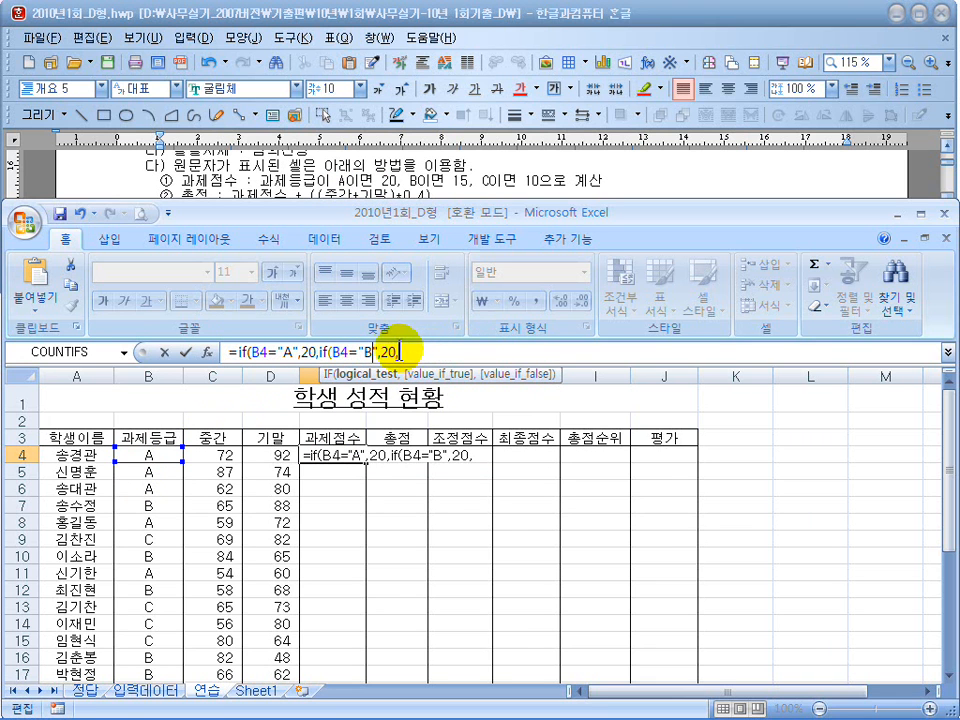
drag(397, 350, 384, 351)
text(1)
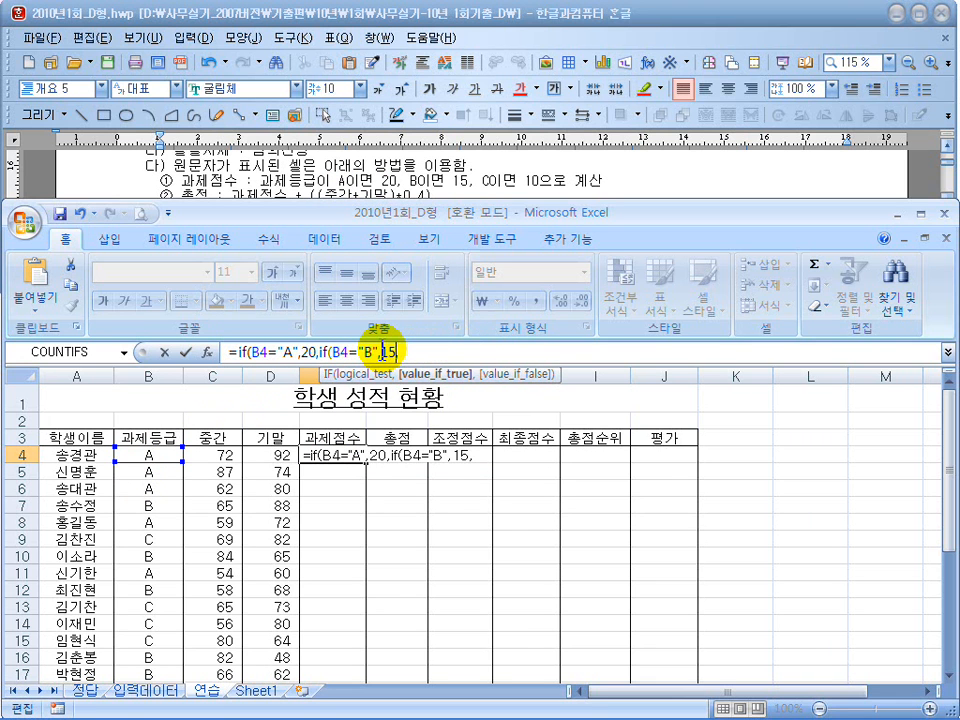
text(5)
click(455, 350)
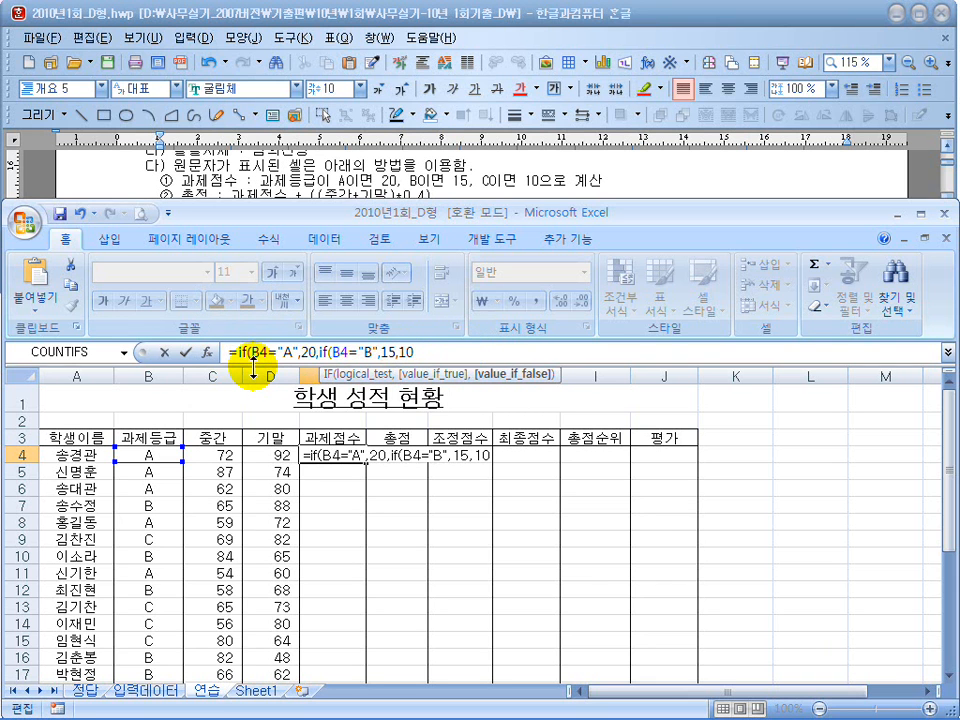
text())
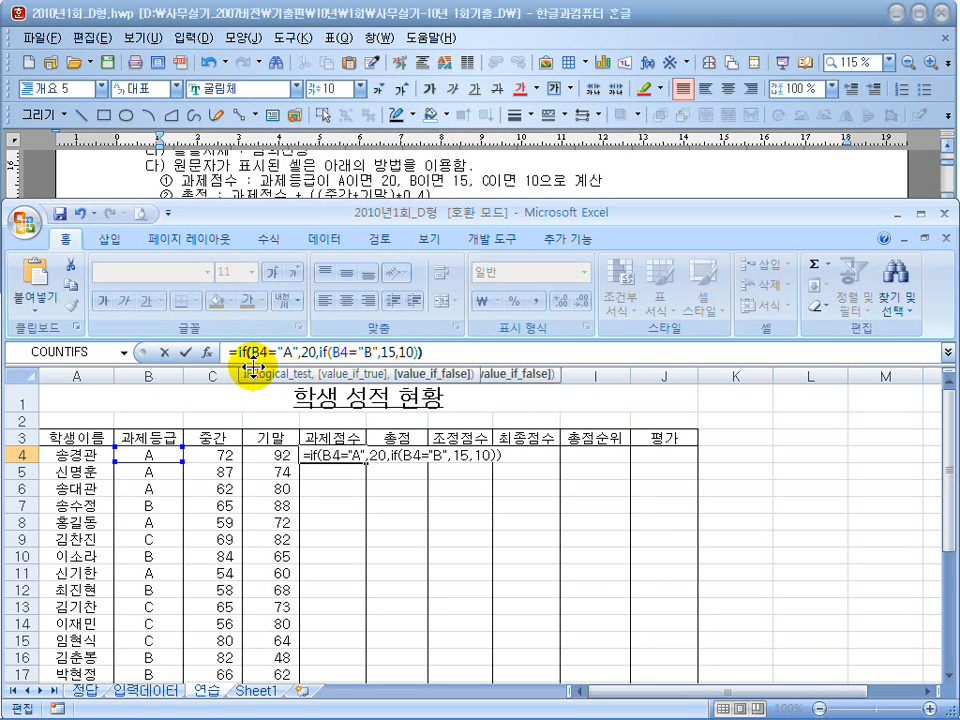
key(Return)
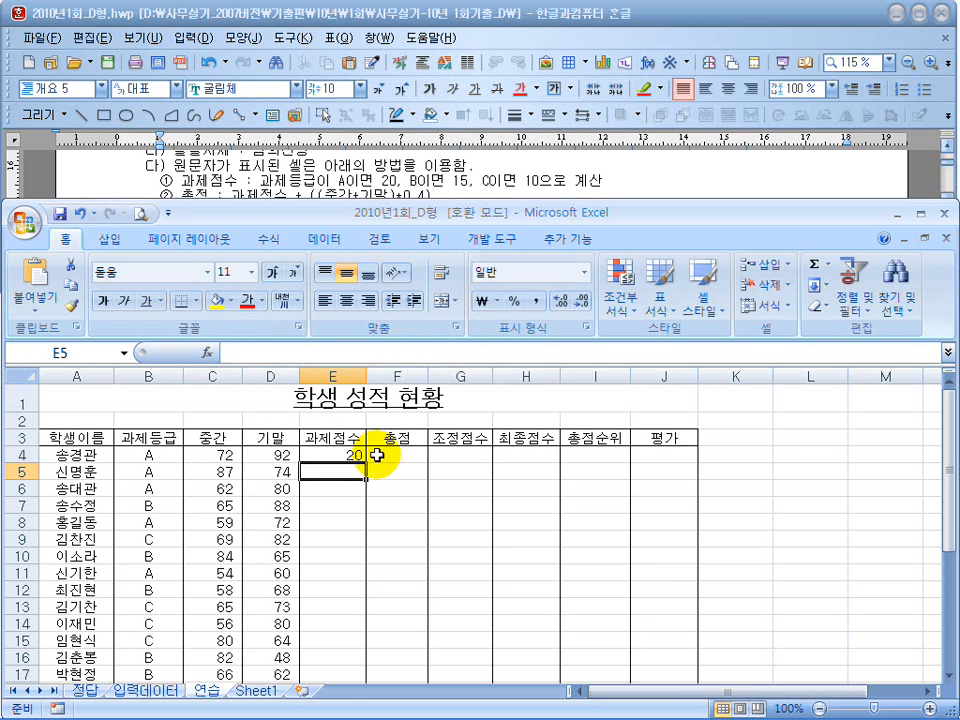
- Following rule ② in the Hangul document, enter the 총점 formula =E4+((C4+D4)*0.4) in F4 of the Excel sheet
click(395, 455)
click(638, 186)
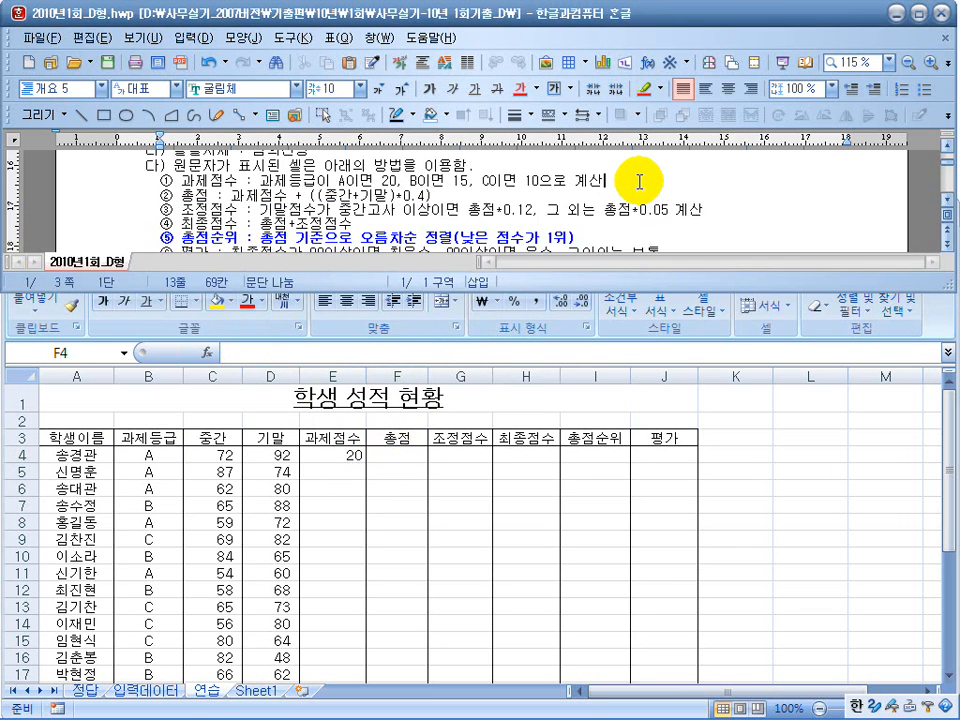
scroll(645, 182, down, 2)
click(947, 147)
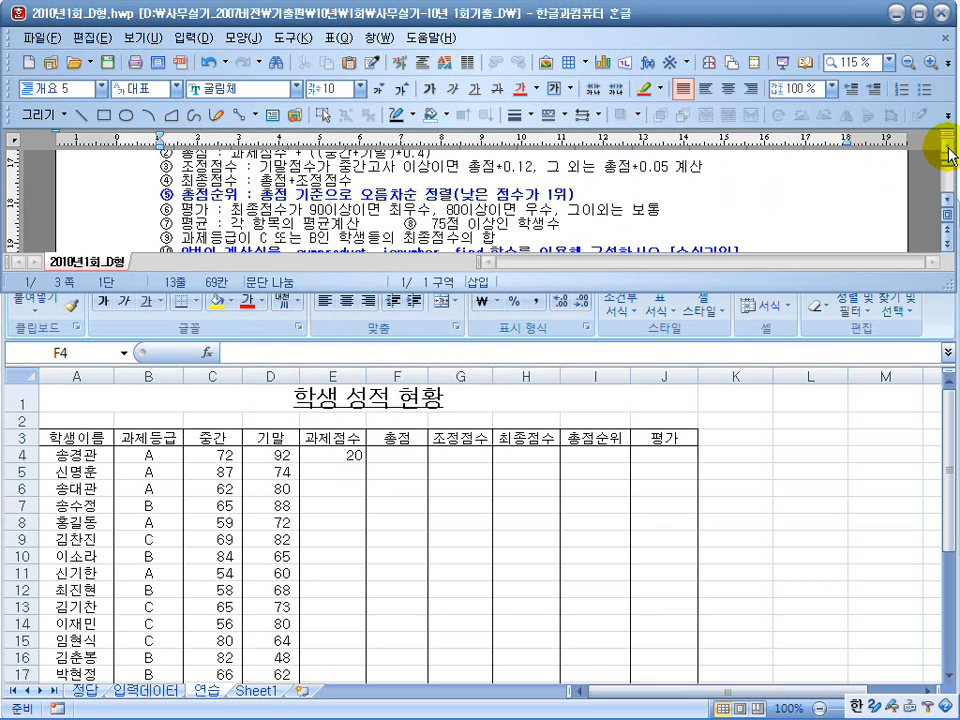
click(947, 147)
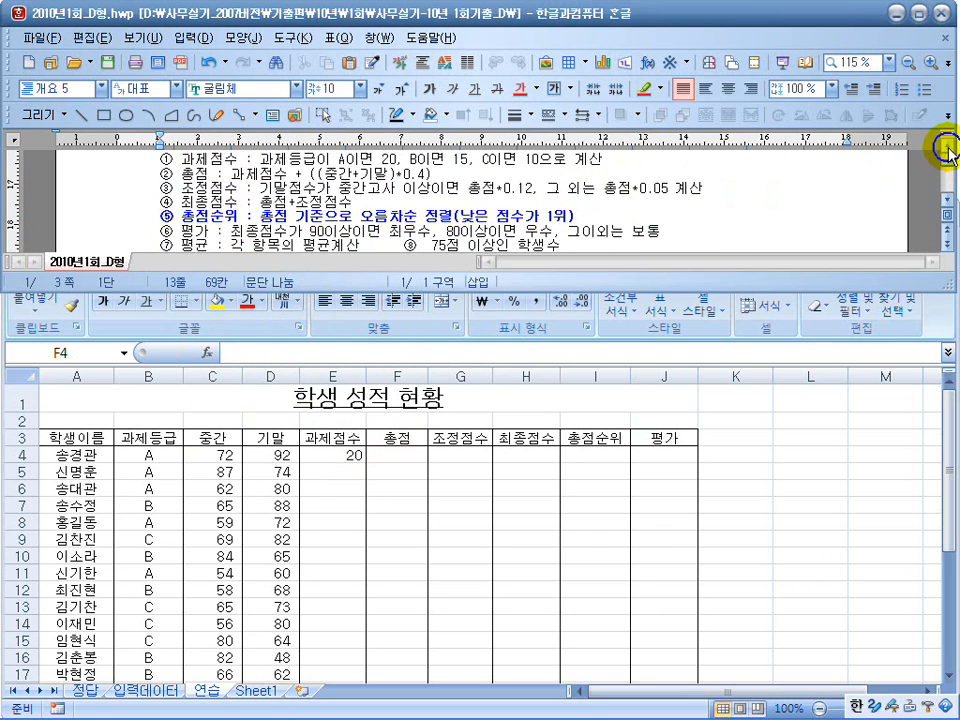
click(448, 565)
click(399, 456)
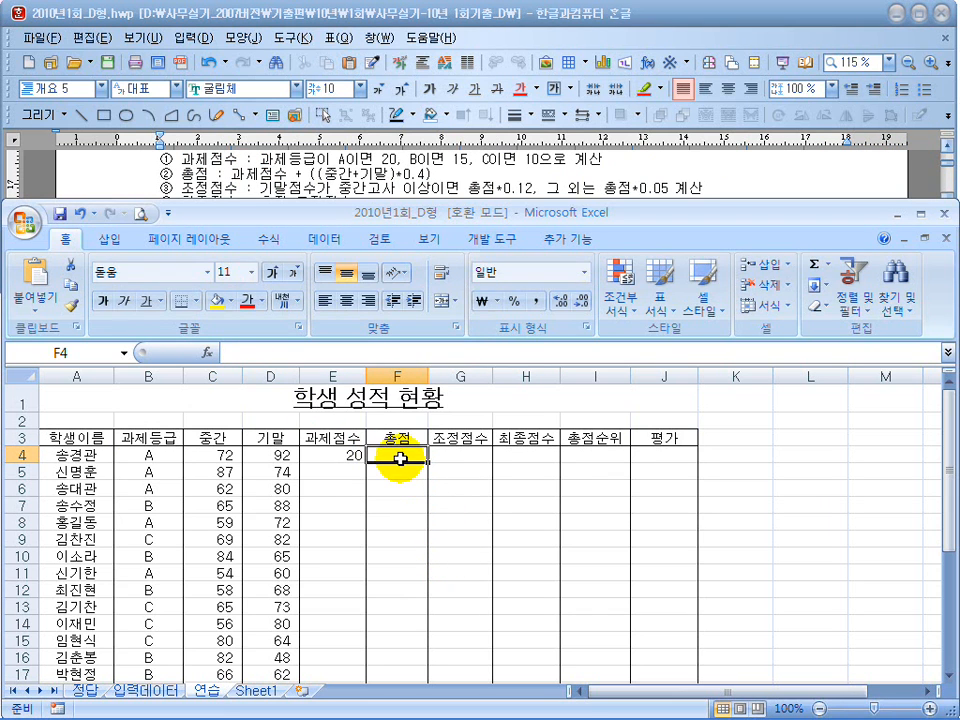
text(=)
click(336, 455)
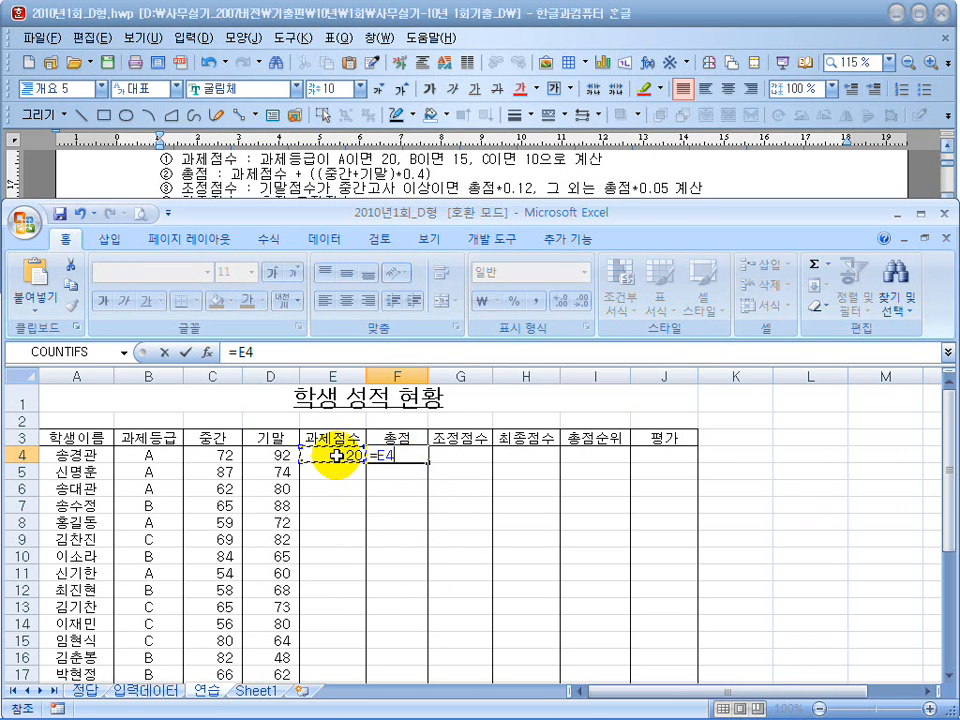
text(+(()
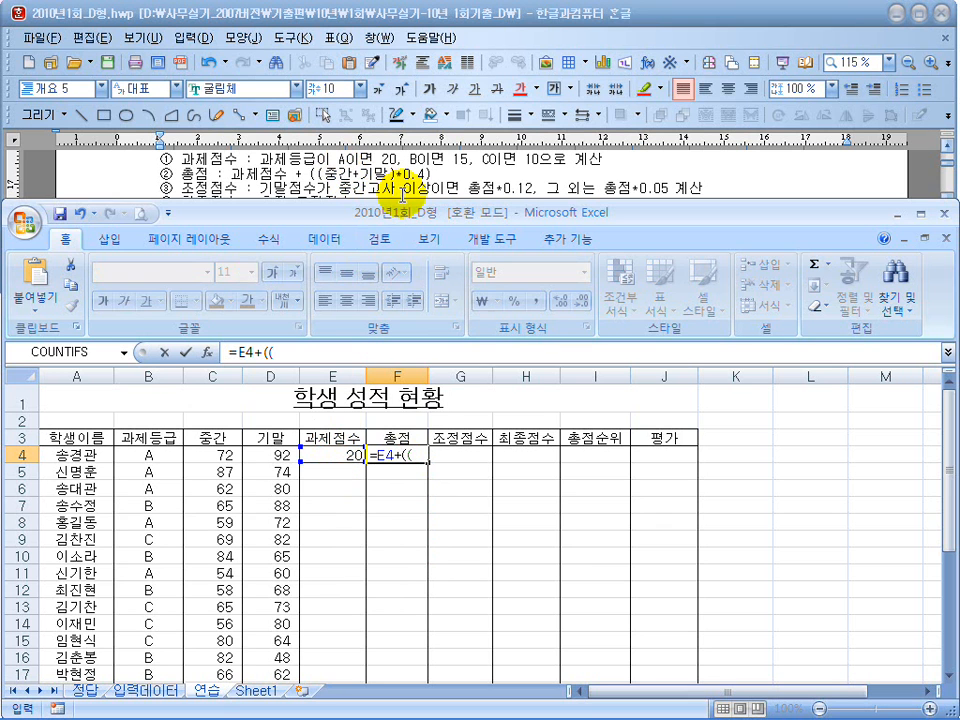
click(222, 453)
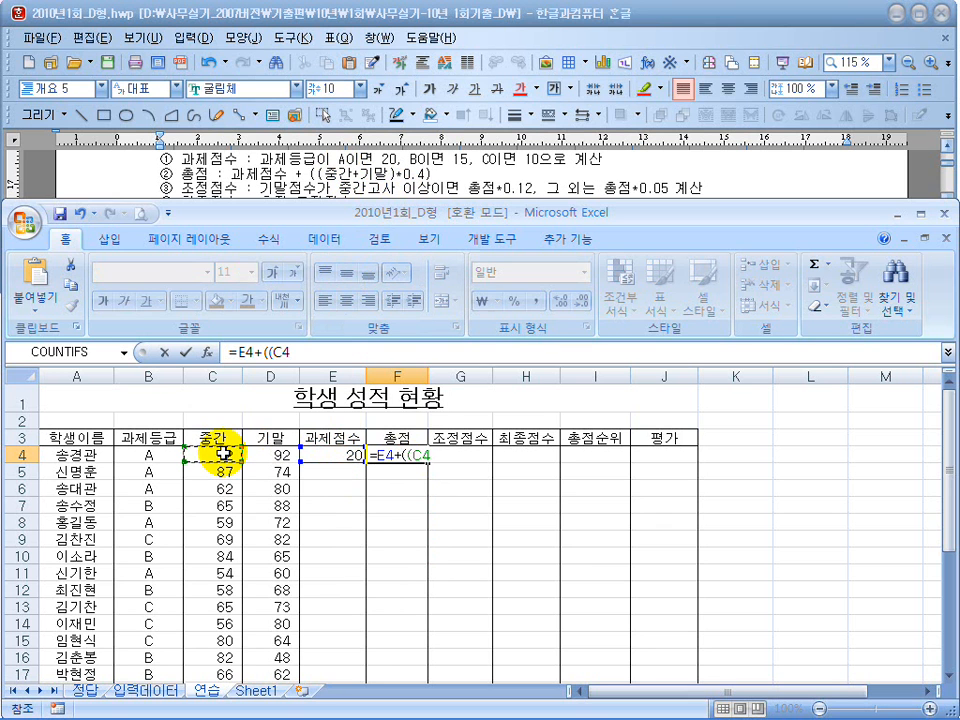
text(+)
click(279, 455)
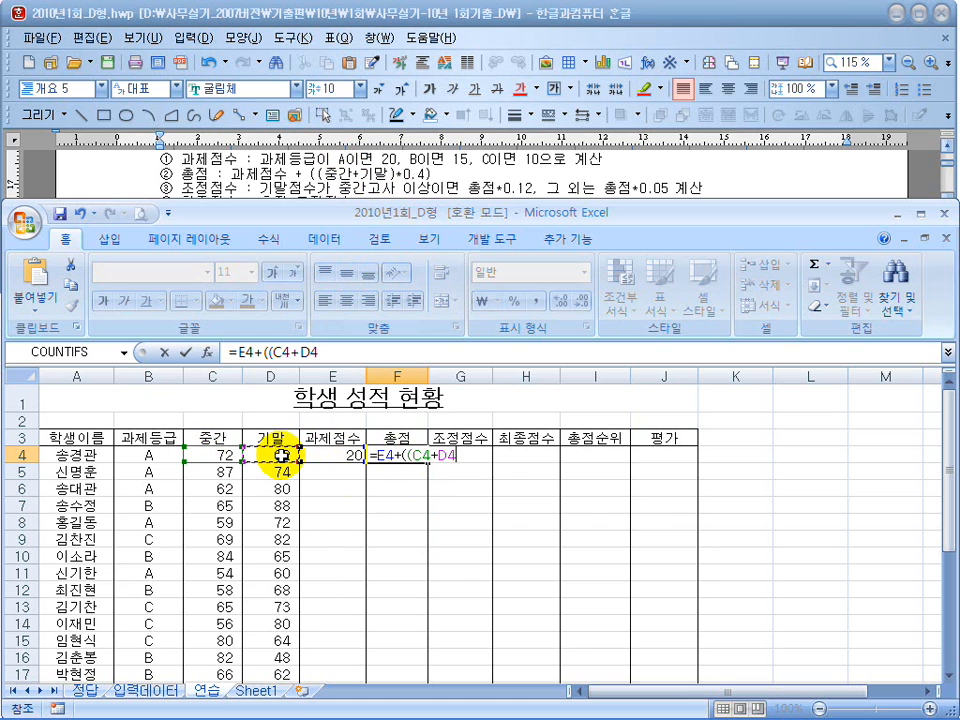
text()*0.4)
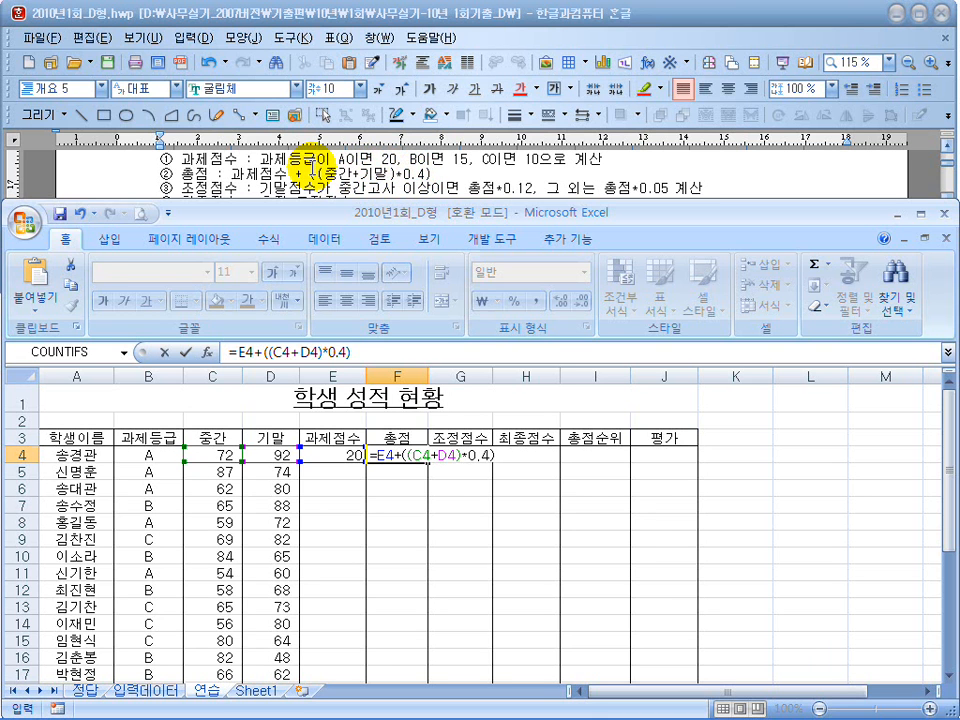
key(Return)
- Bring rule ③ into view in the Hangul document, then minimize Excel's ribbon and lower its window to uncover more rules
click(467, 456)
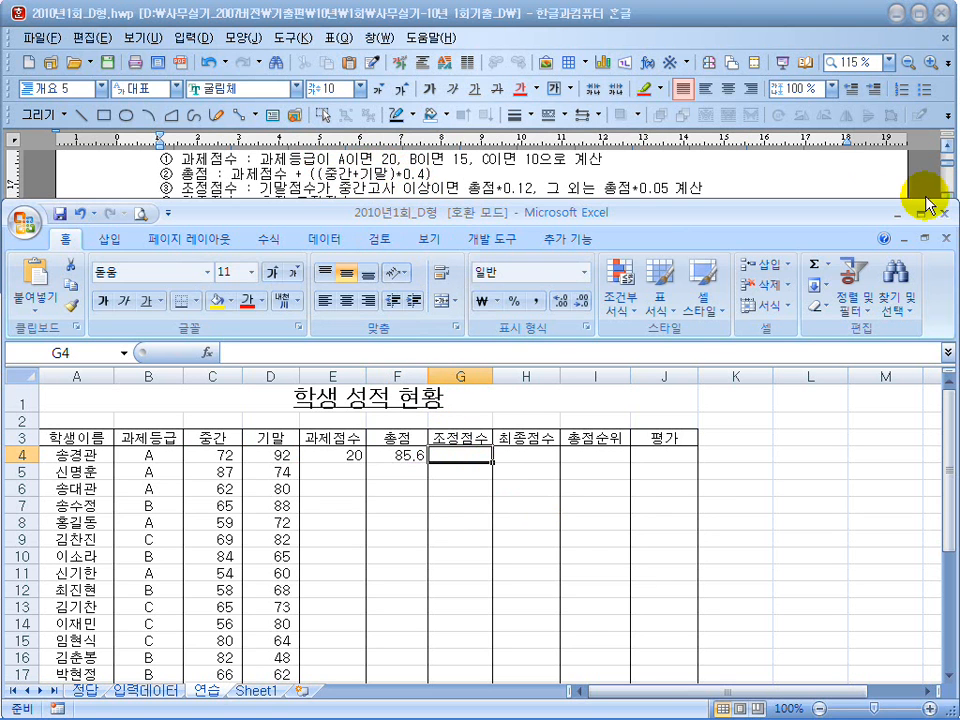
click(795, 160)
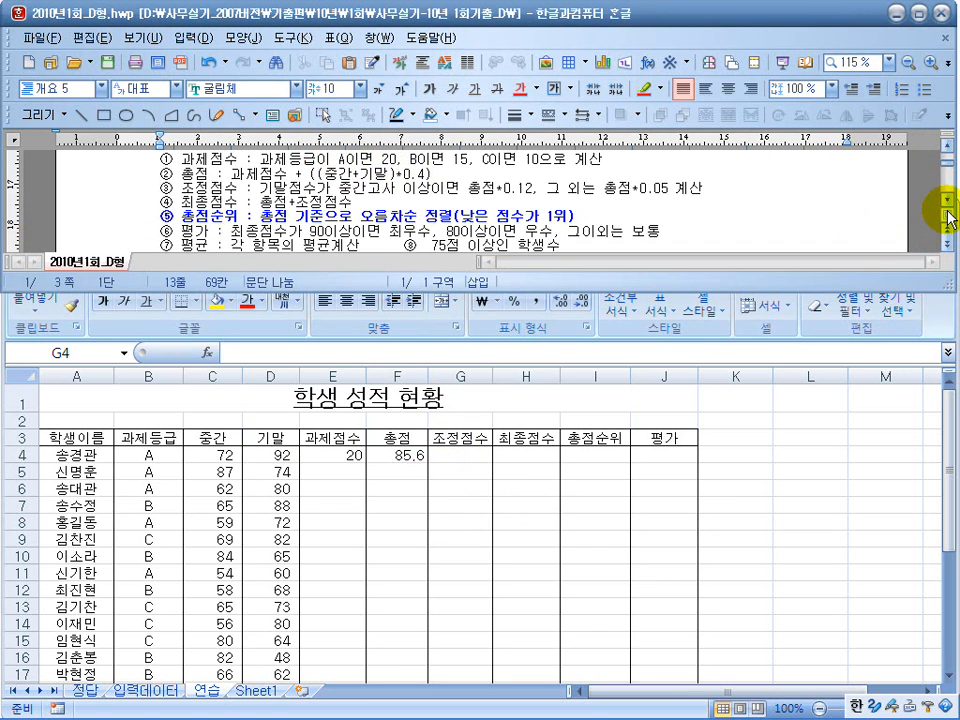
click(947, 204)
click(355, 472)
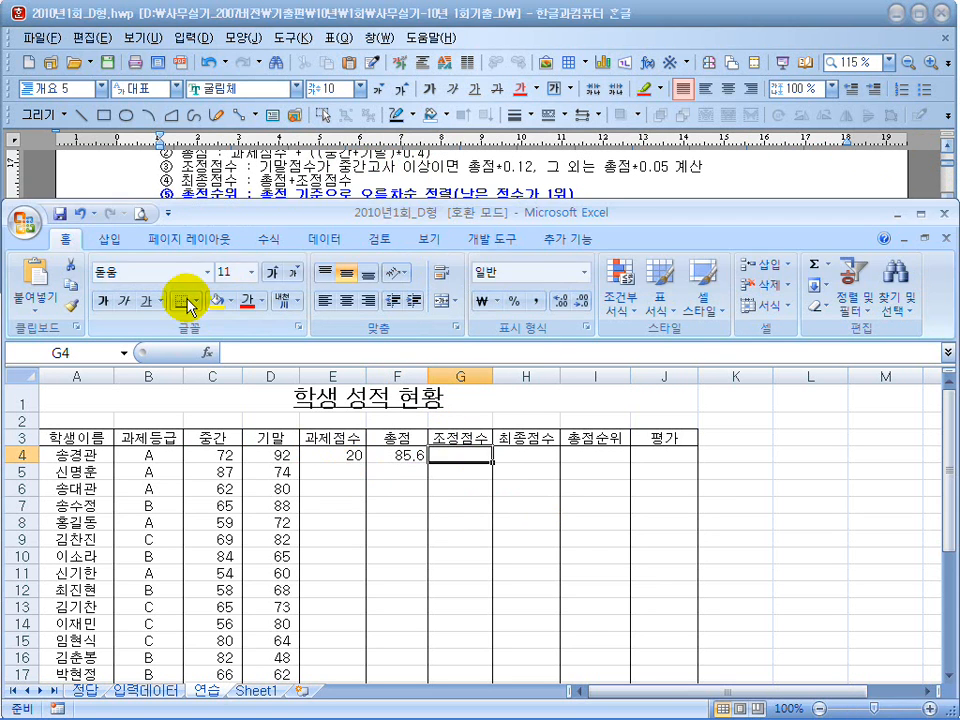
click(166, 211)
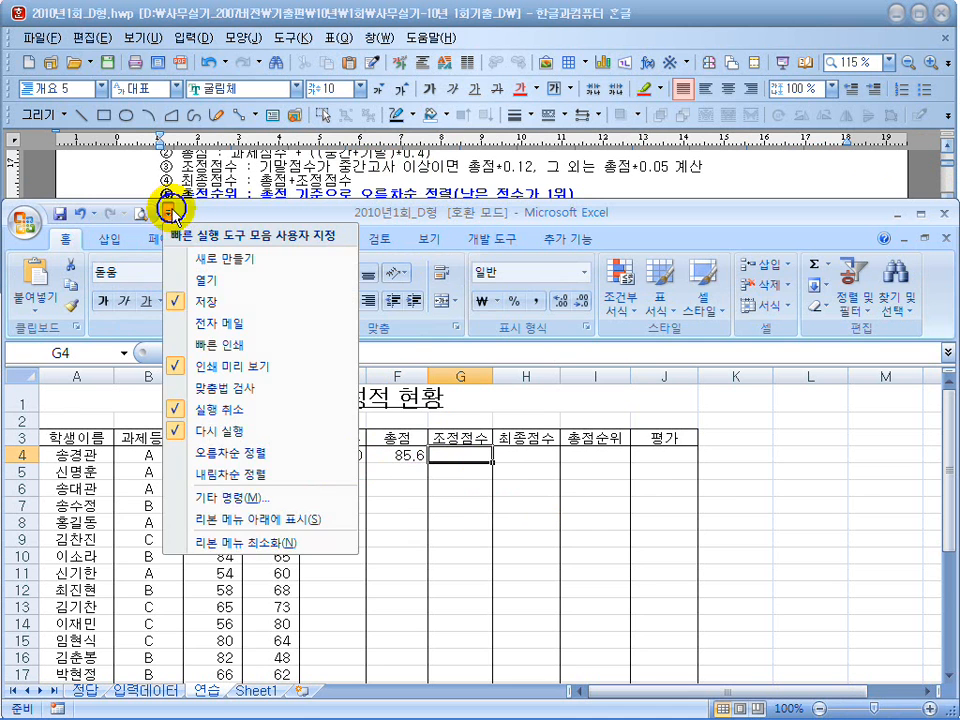
click(195, 542)
drag(540, 210, 540, 260)
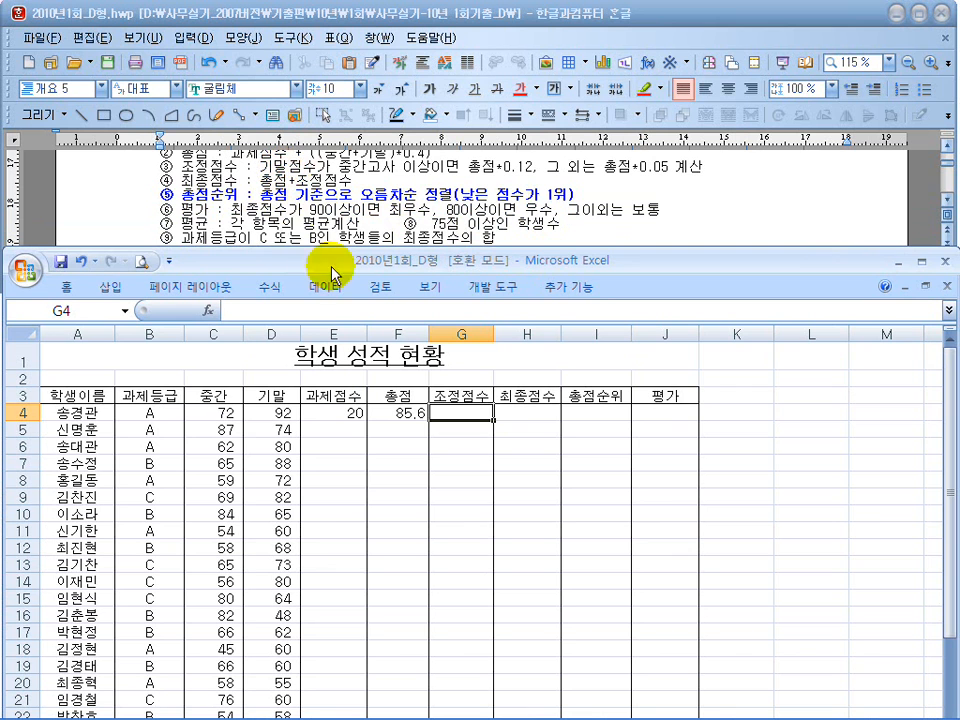
- Following rule ③, enter the 조정점수 formula =if(D4>=C4,F4*0.12,F4*0.05) in G4
click(451, 418)
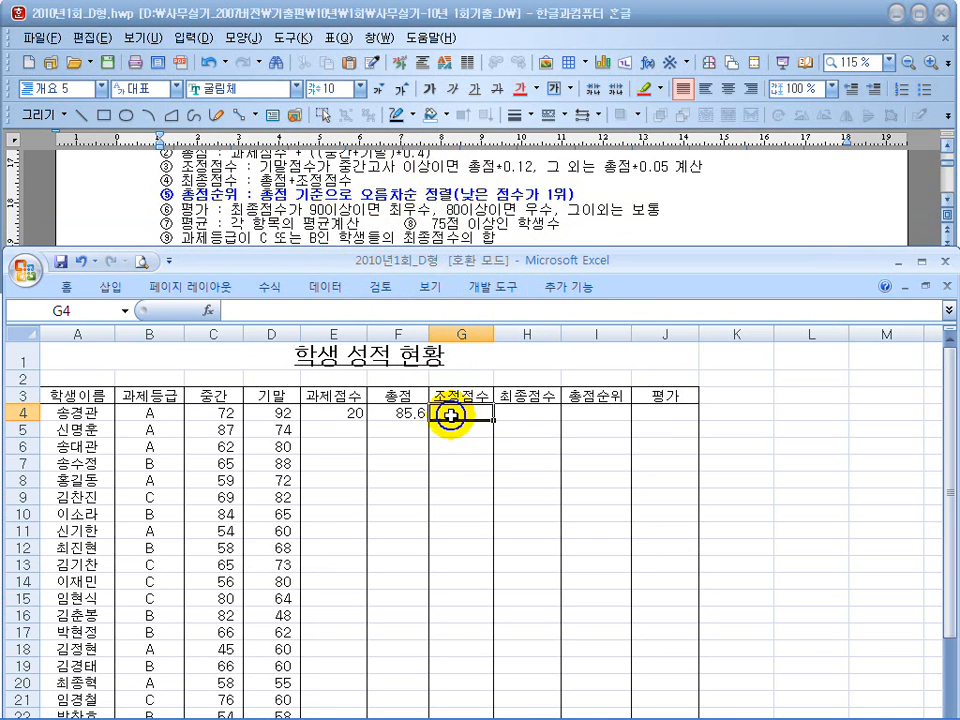
text(=if()
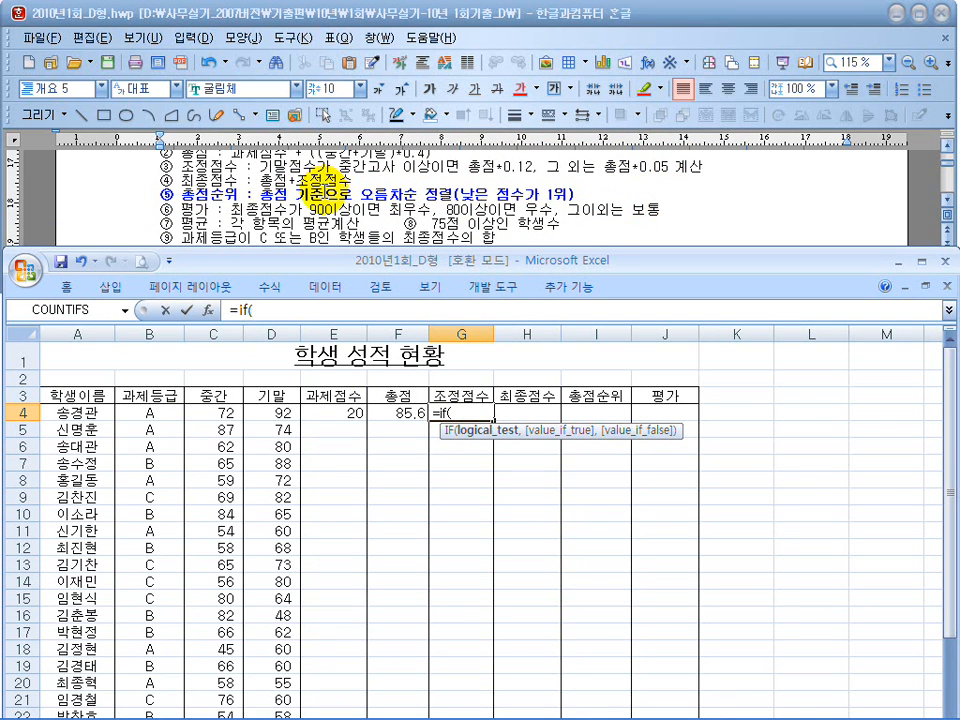
click(256, 410)
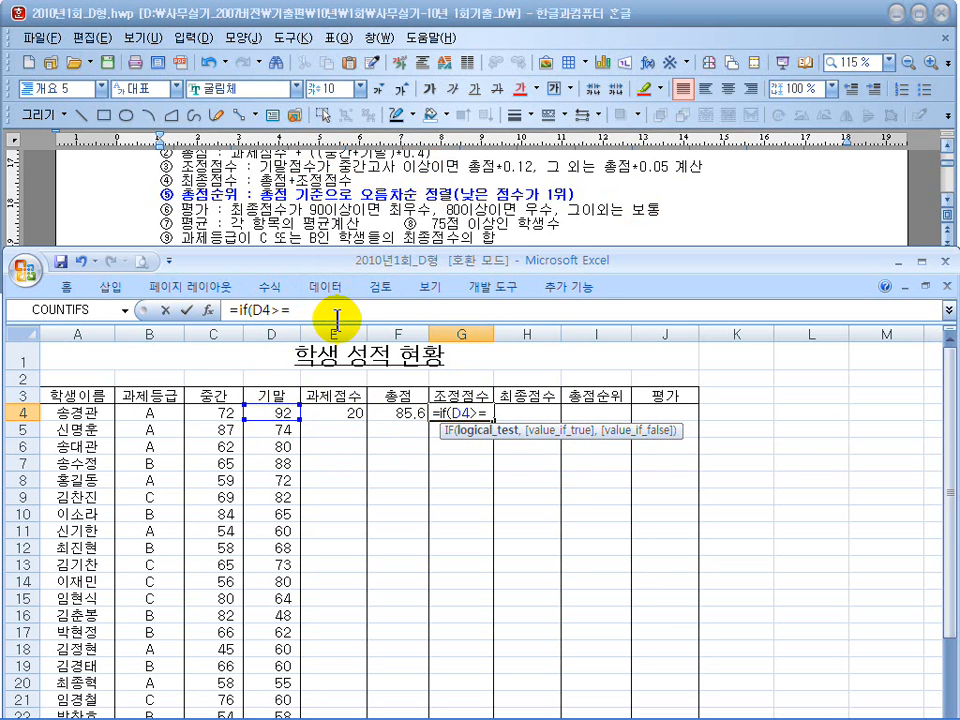
click(210, 410)
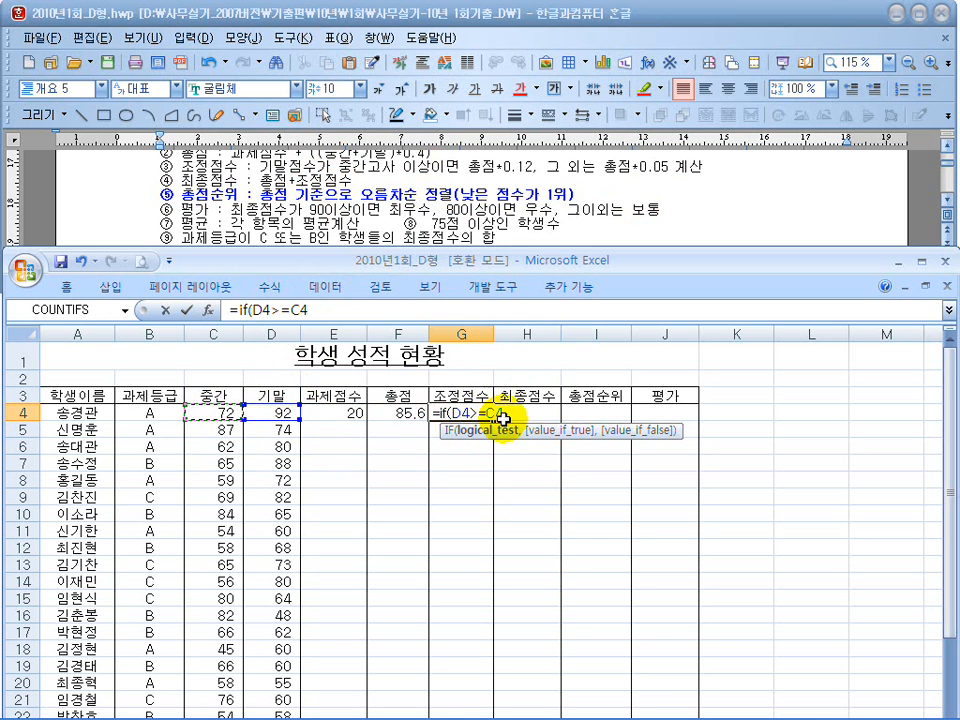
text(,)
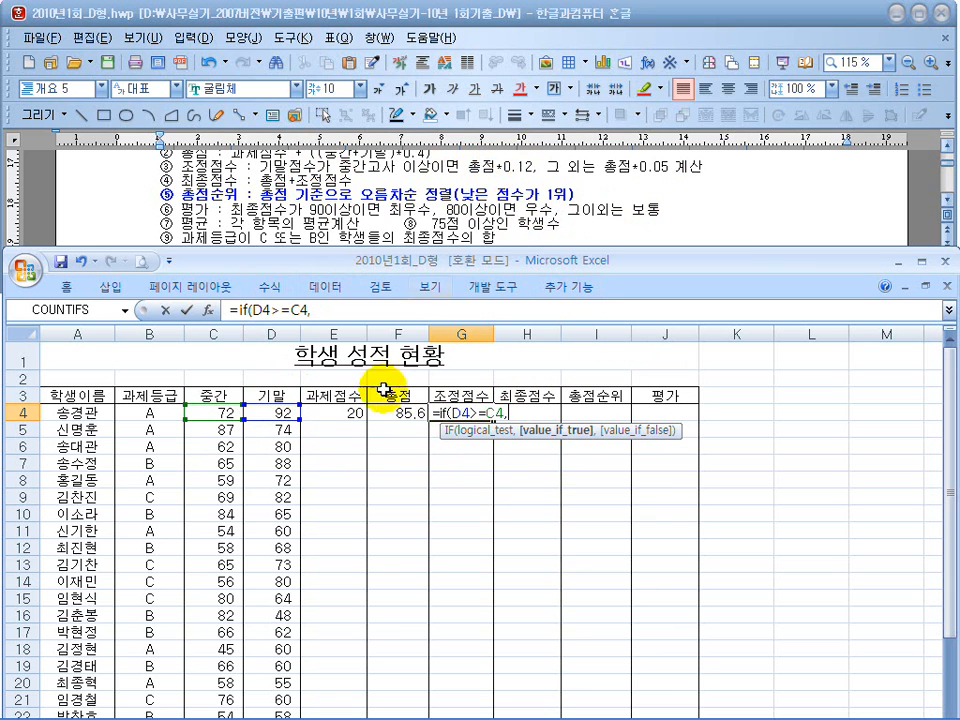
click(403, 413)
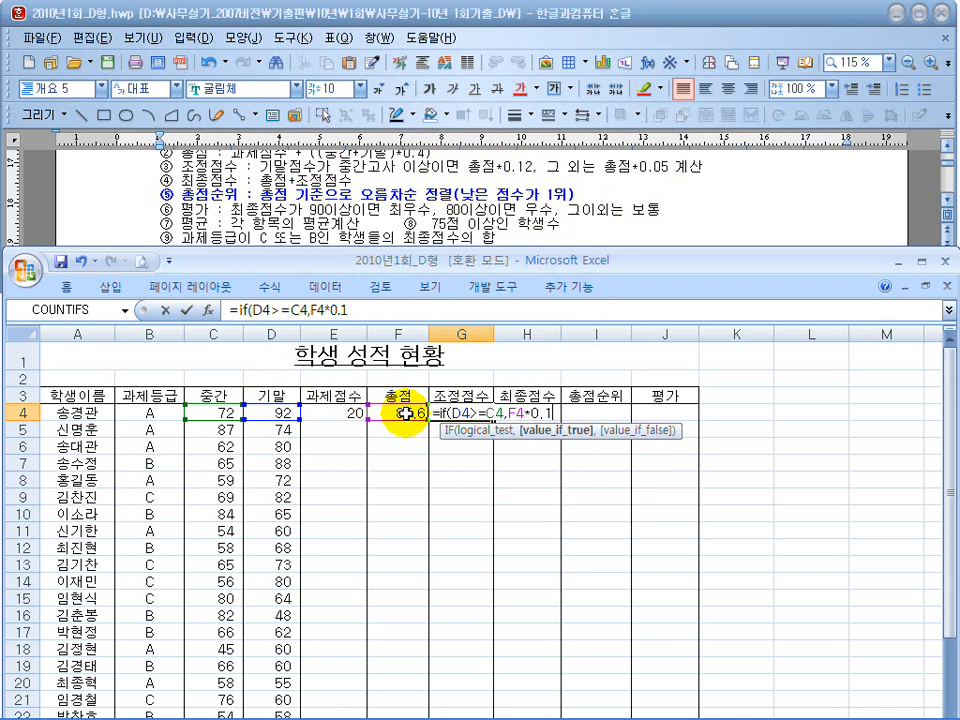
text(*0.12,)
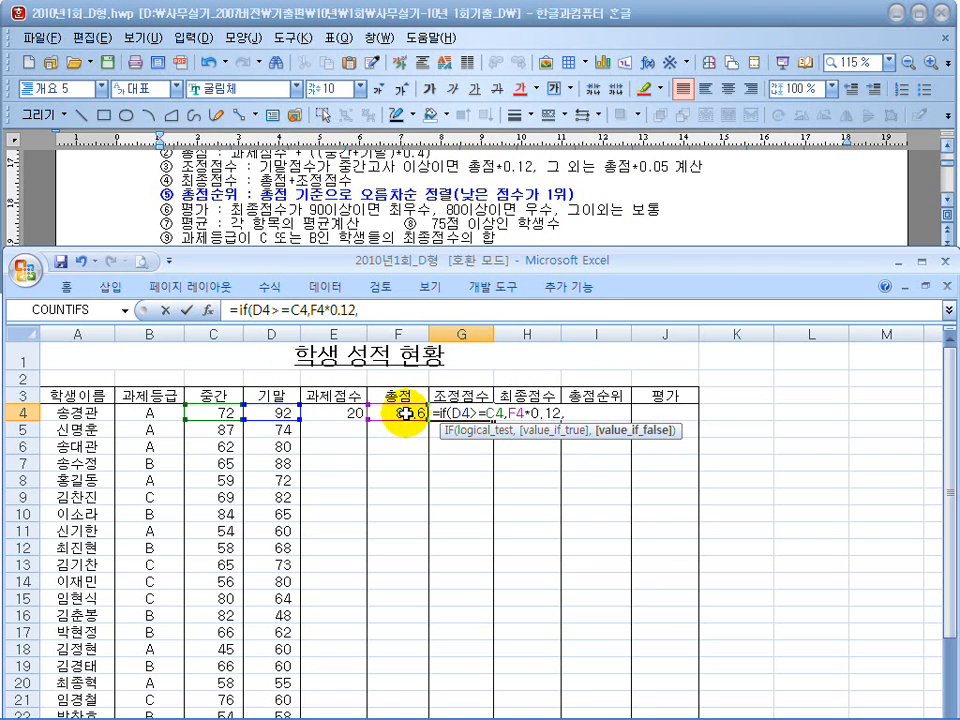
click(399, 412)
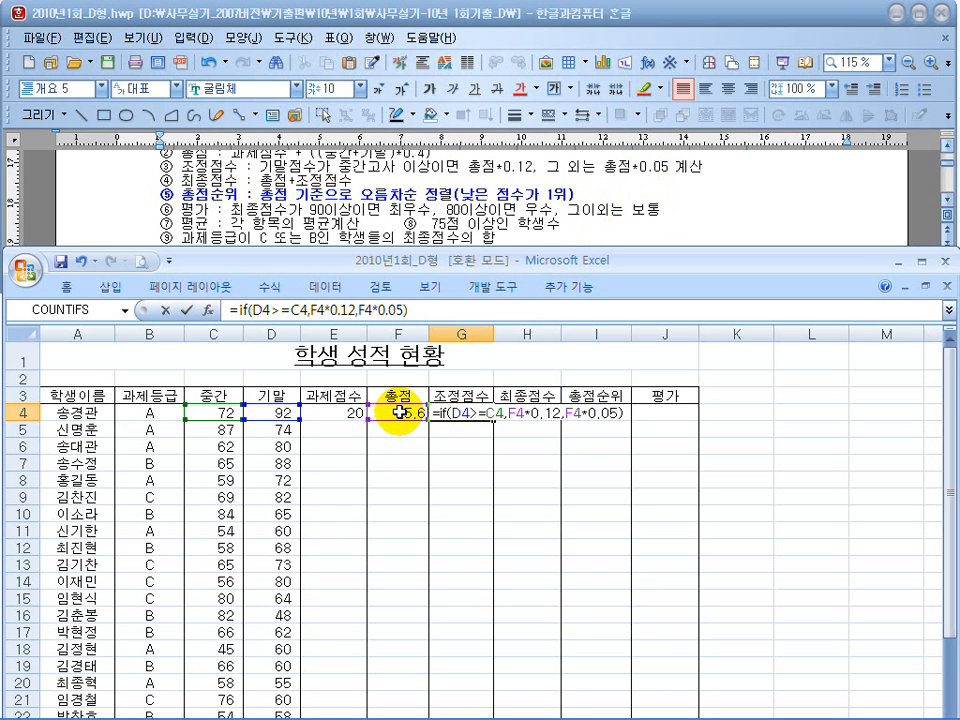
key(Return)
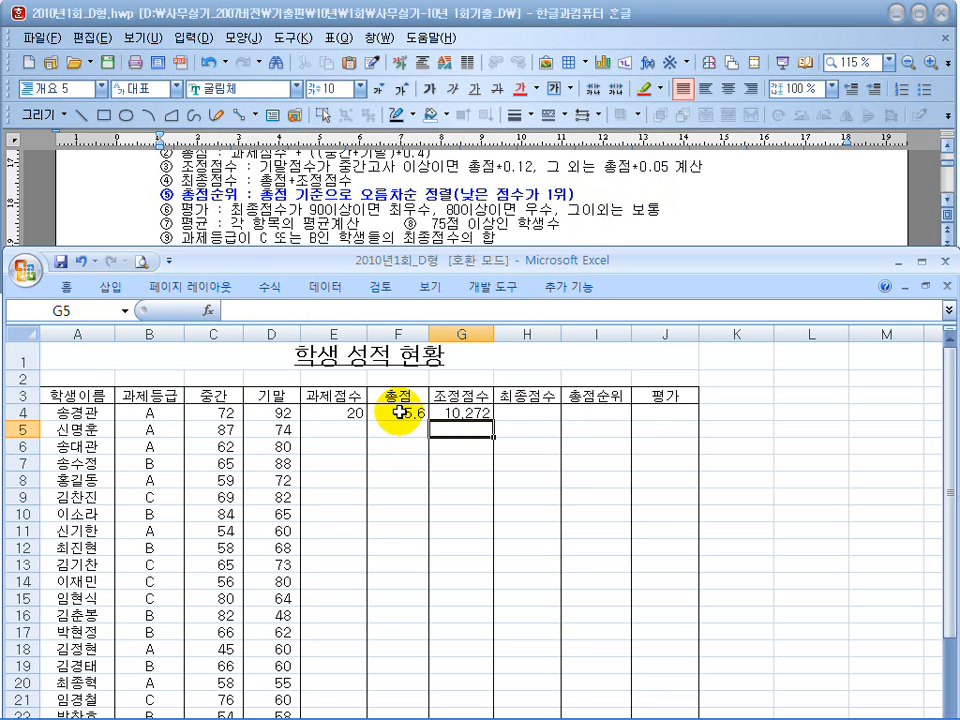
- Following rule ④, enter the 최종점수 formula =F4+G4 in H4
click(545, 411)
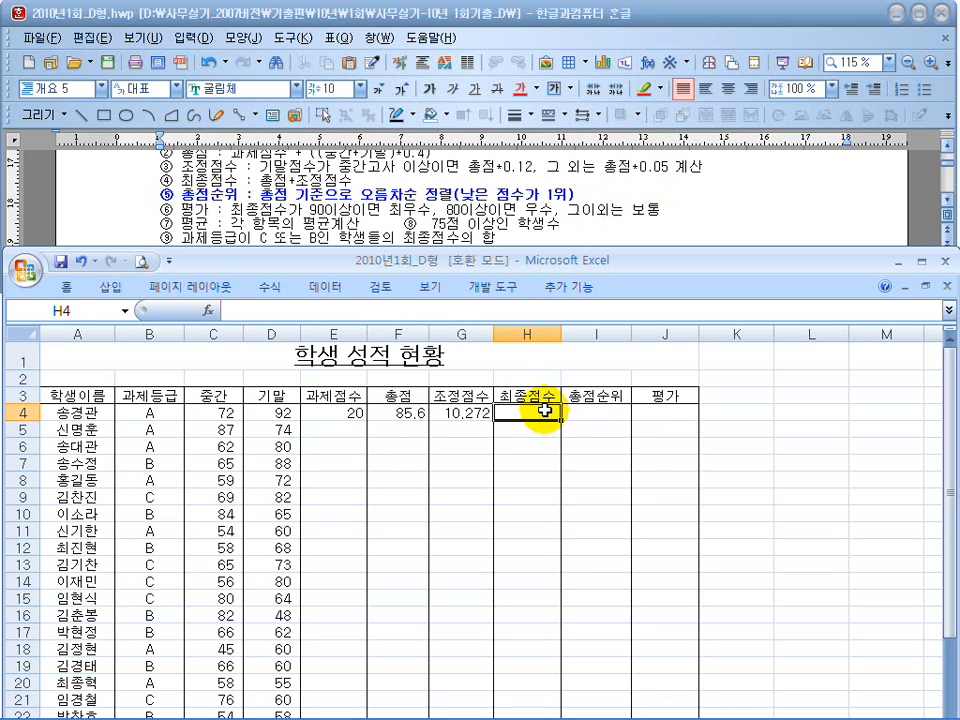
text(=)
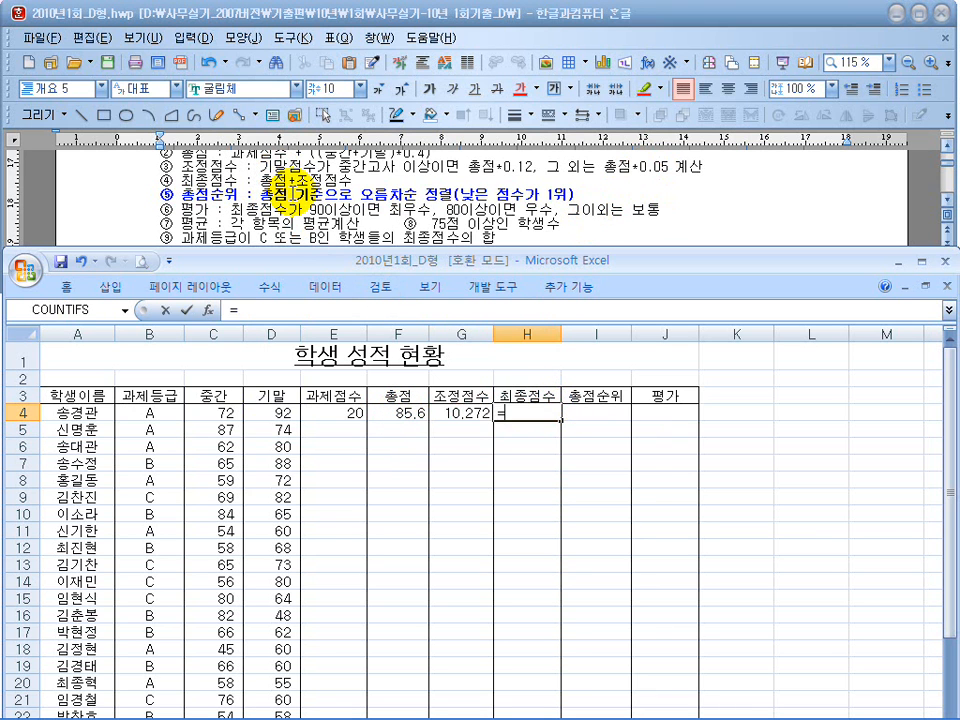
click(407, 415)
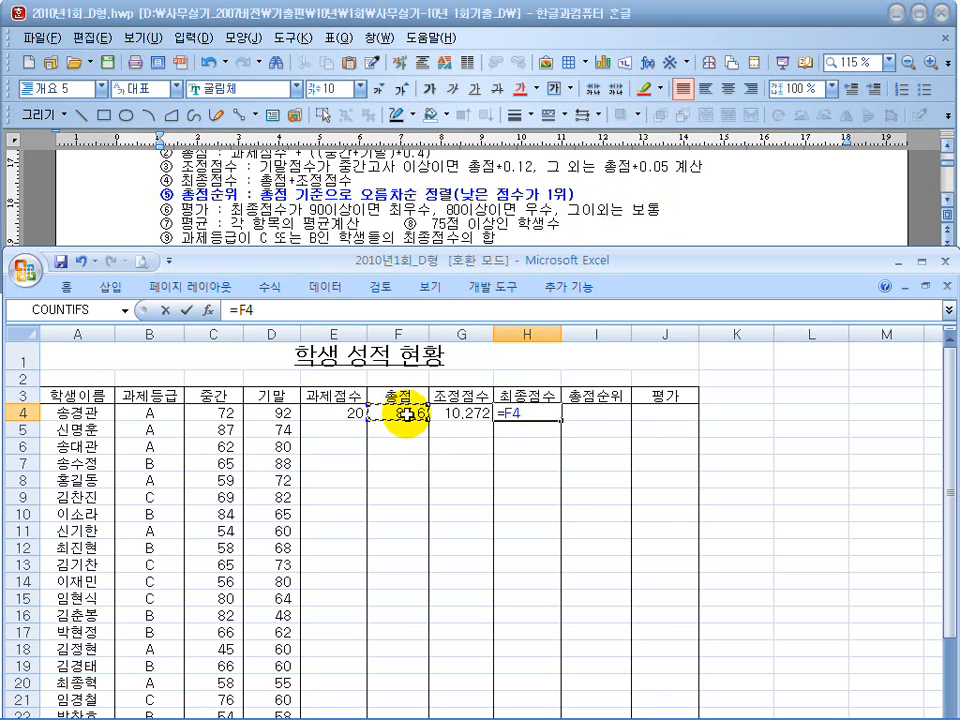
text(+)
click(458, 415)
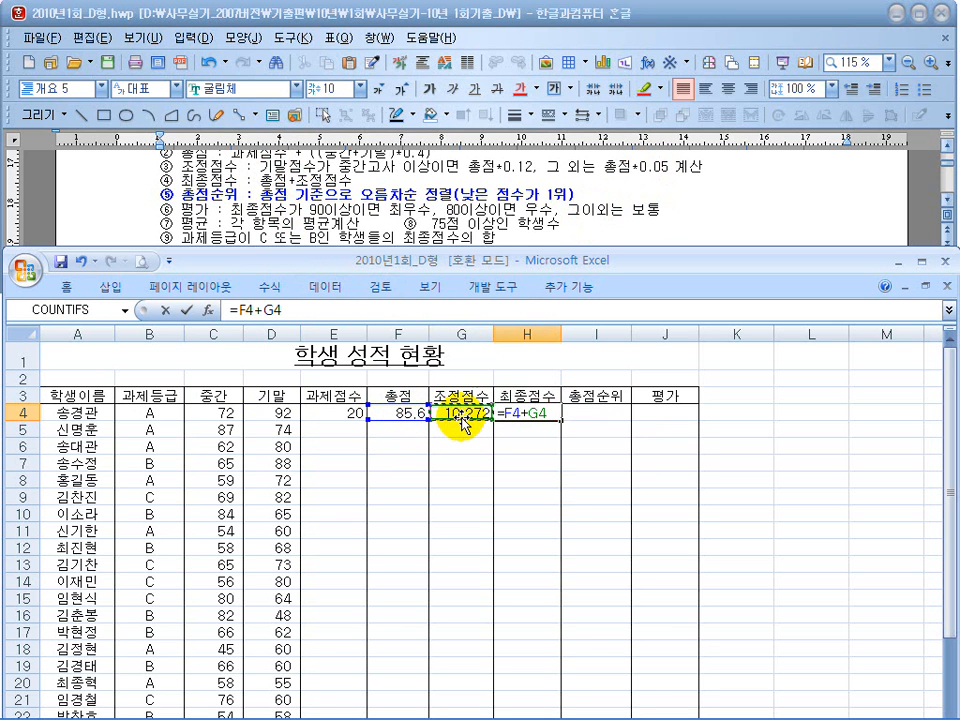
key(Return)
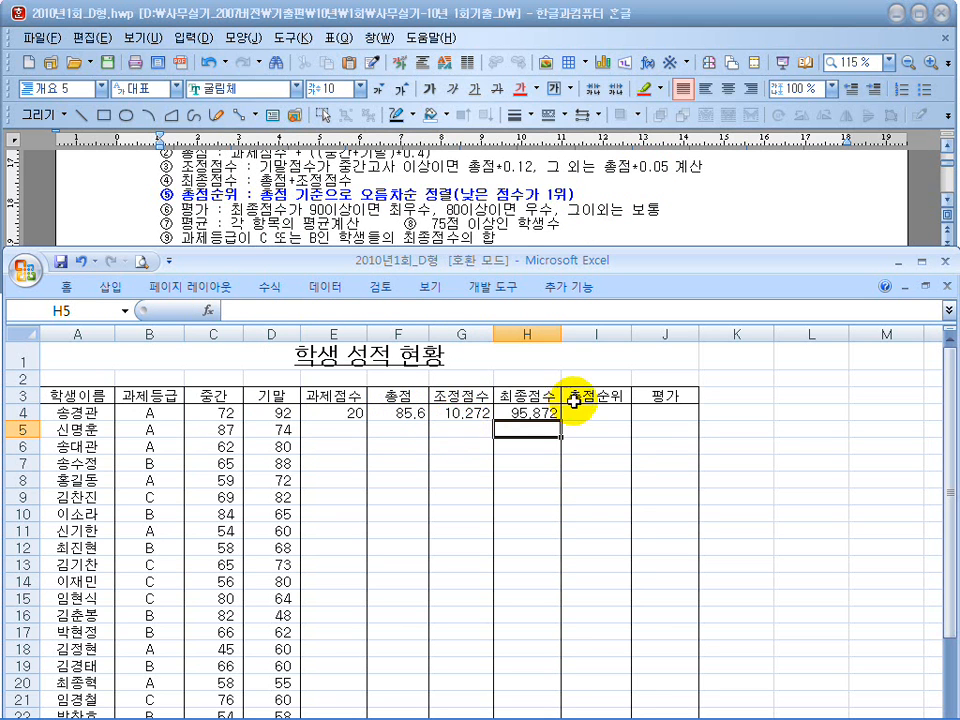
click(540, 412)
- Highlight 오름차순 정렬 in rule ⑤ of the Hangul document, and start the 총점순위 formula in Excel's I4 as =rank(F4,
click(595, 410)
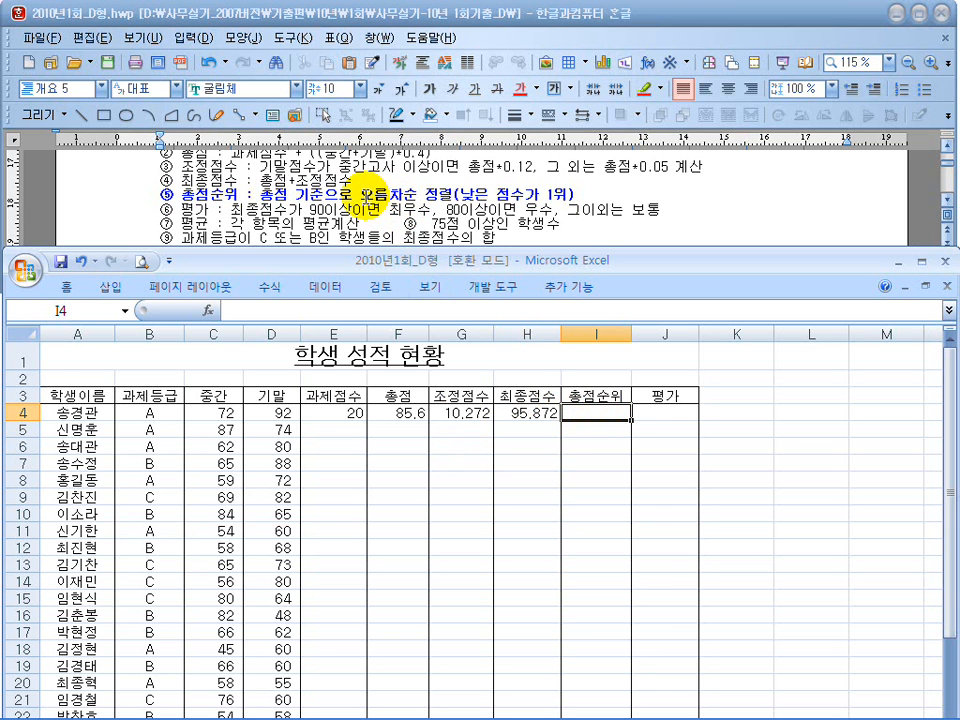
drag(362, 193, 452, 194)
click(585, 409)
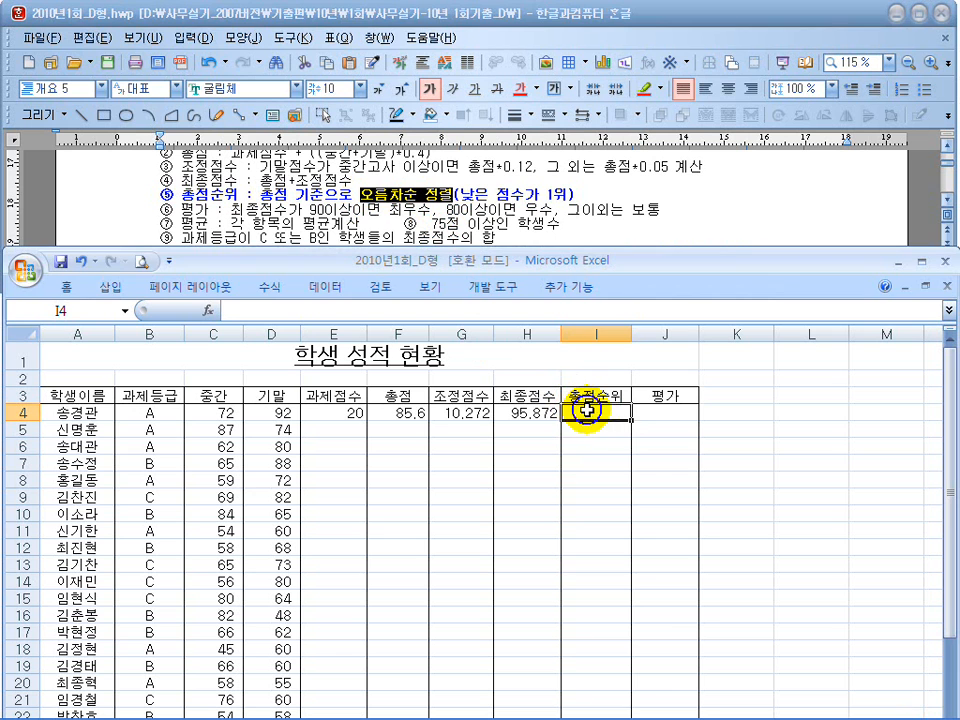
text(=rank)
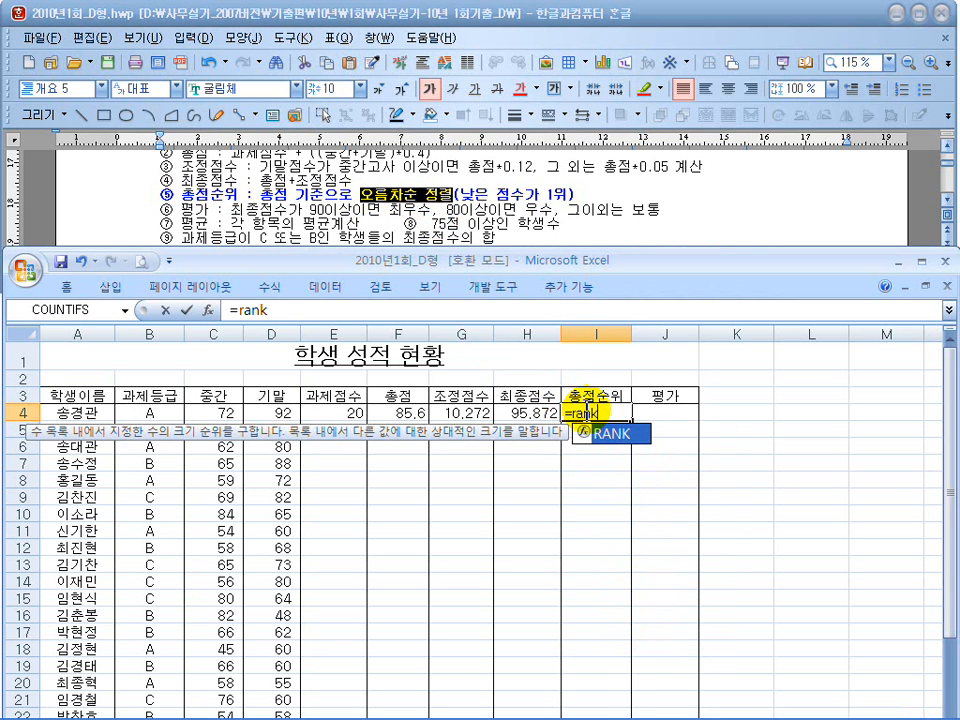
text(()
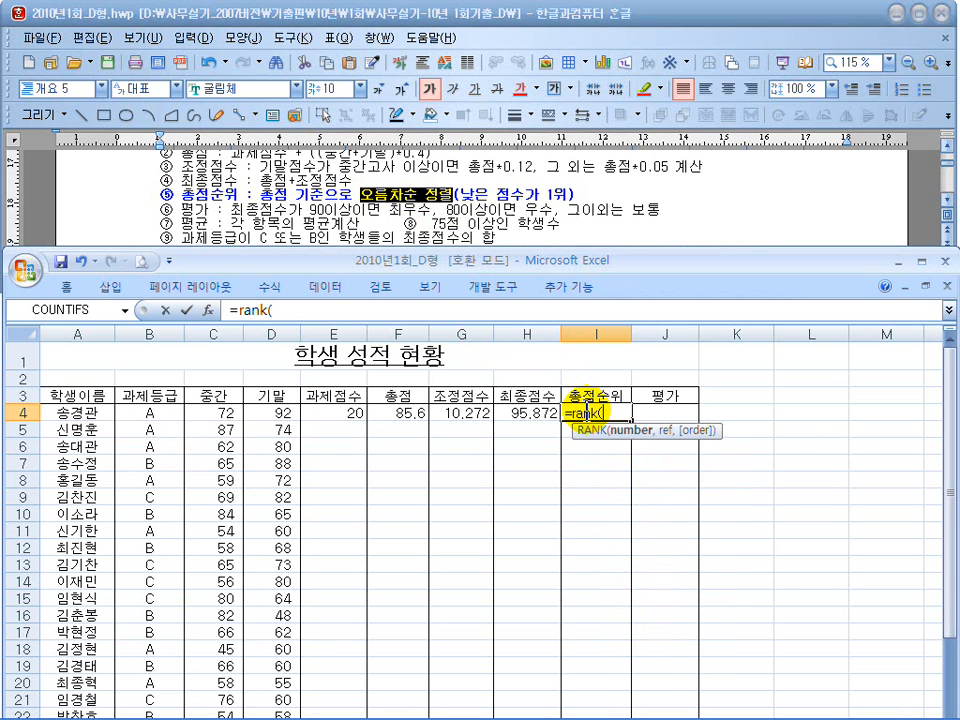
click(408, 419)
text(,)
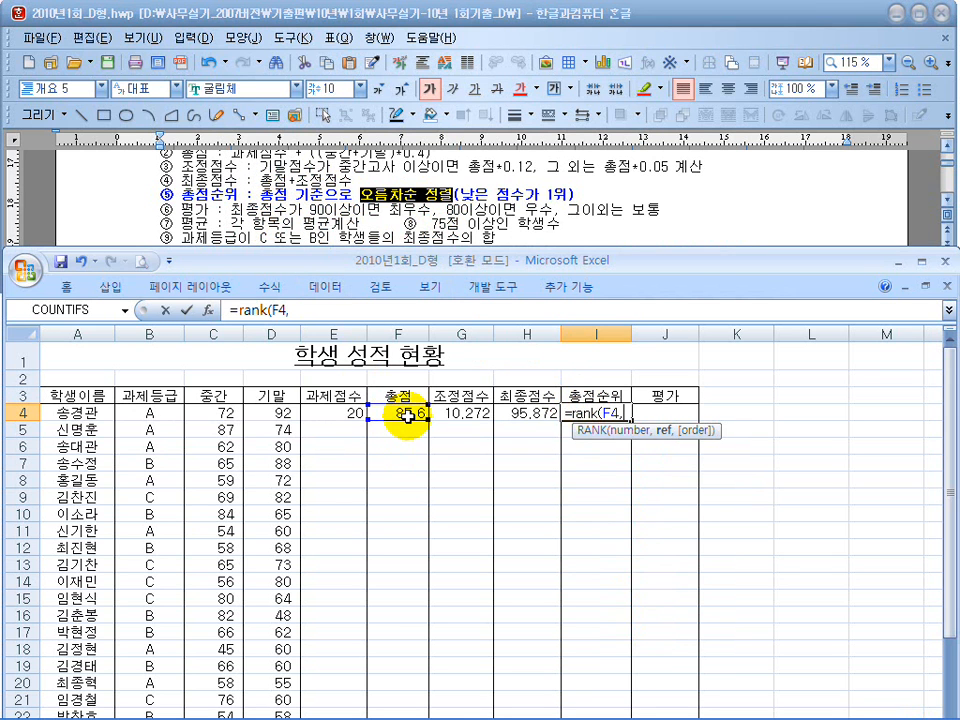
- Add F4:F23 as the absolute ranking range and enter the I4 formula as =rank(F4,$F$4:$F$23,)
drag(392, 420, 384, 690)
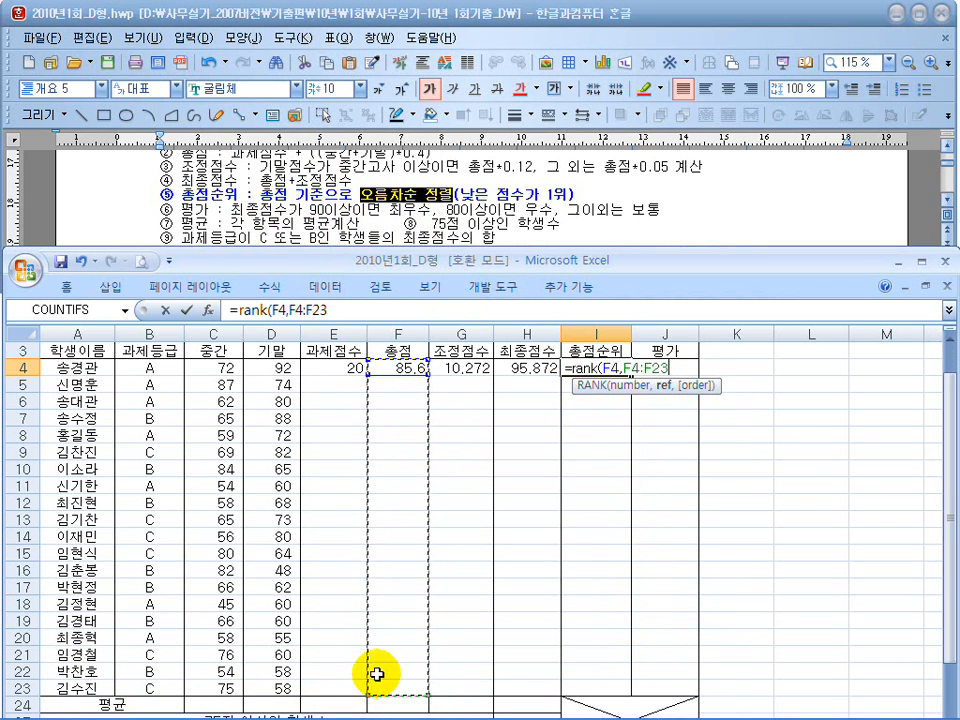
key(F4)
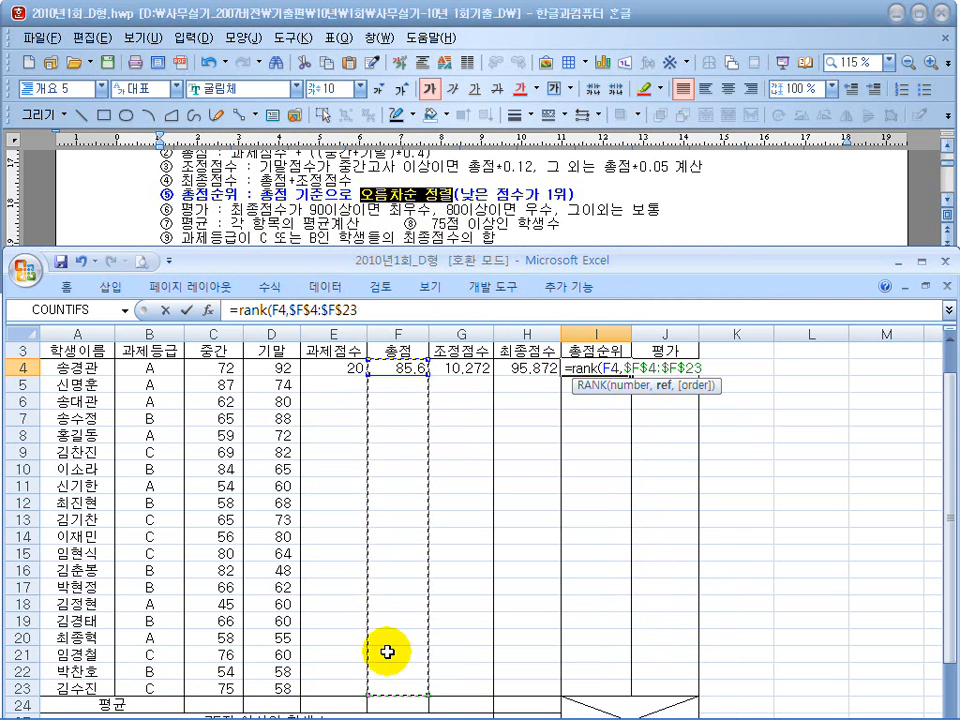
text(,)
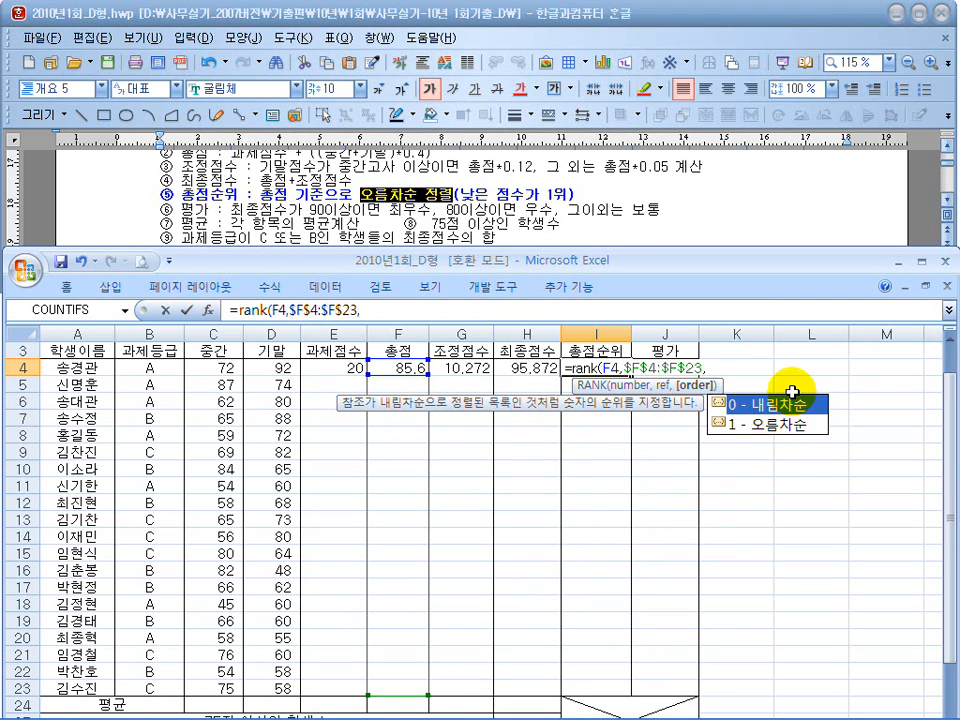
click(788, 426)
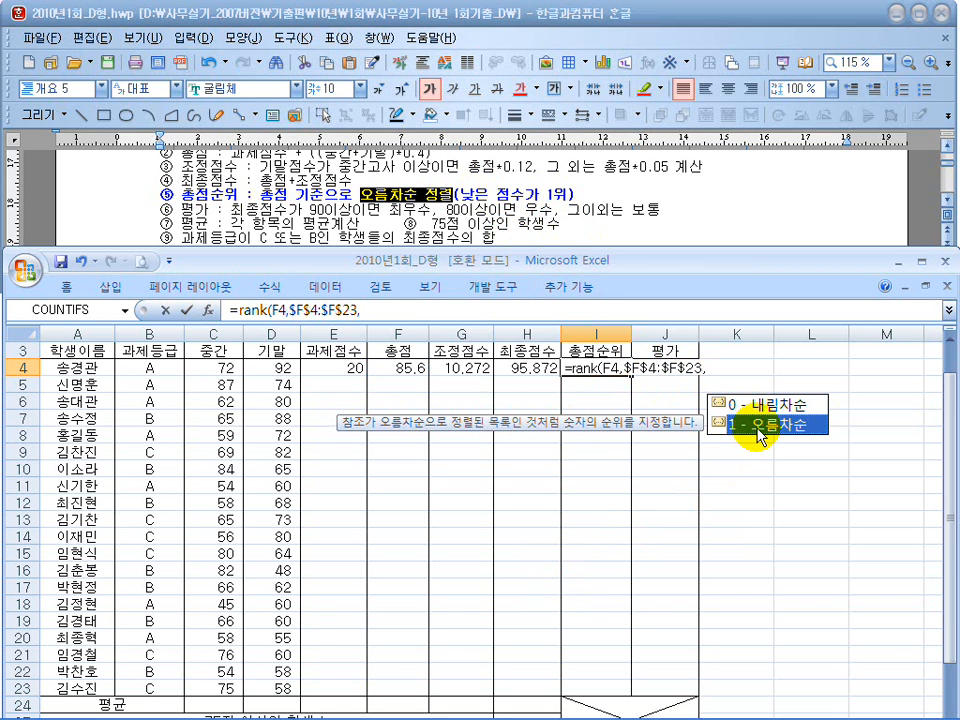
text())
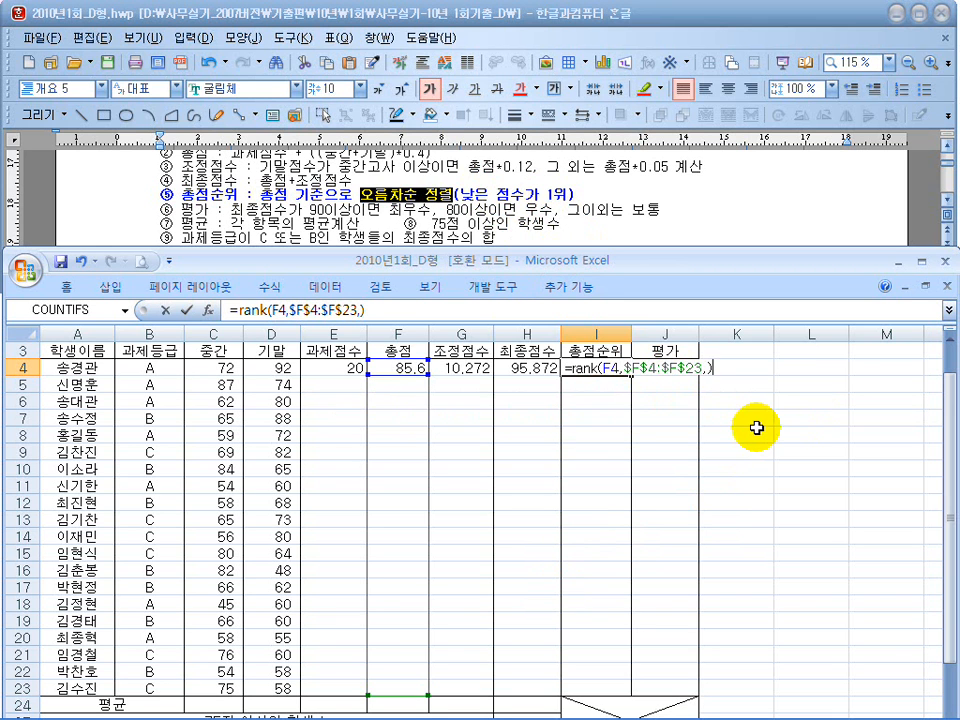
key(Return)
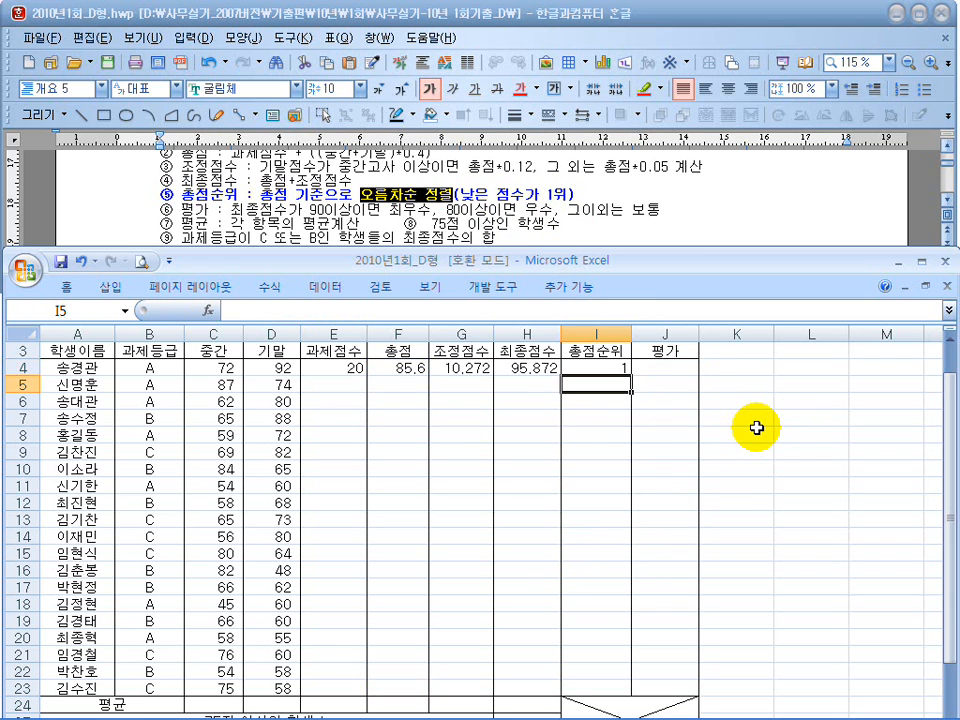
- Set the order argument of the I4 formula to 1 (오름차순), making it =RANK(F4,$F$4:$F$23,1)
click(612, 368)
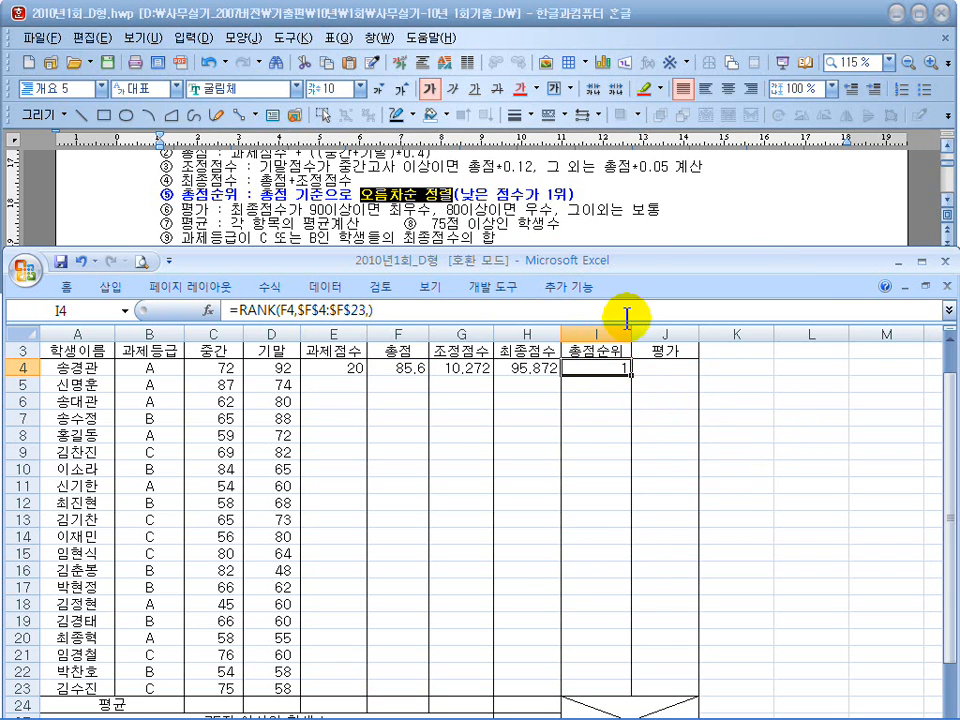
click(369, 309)
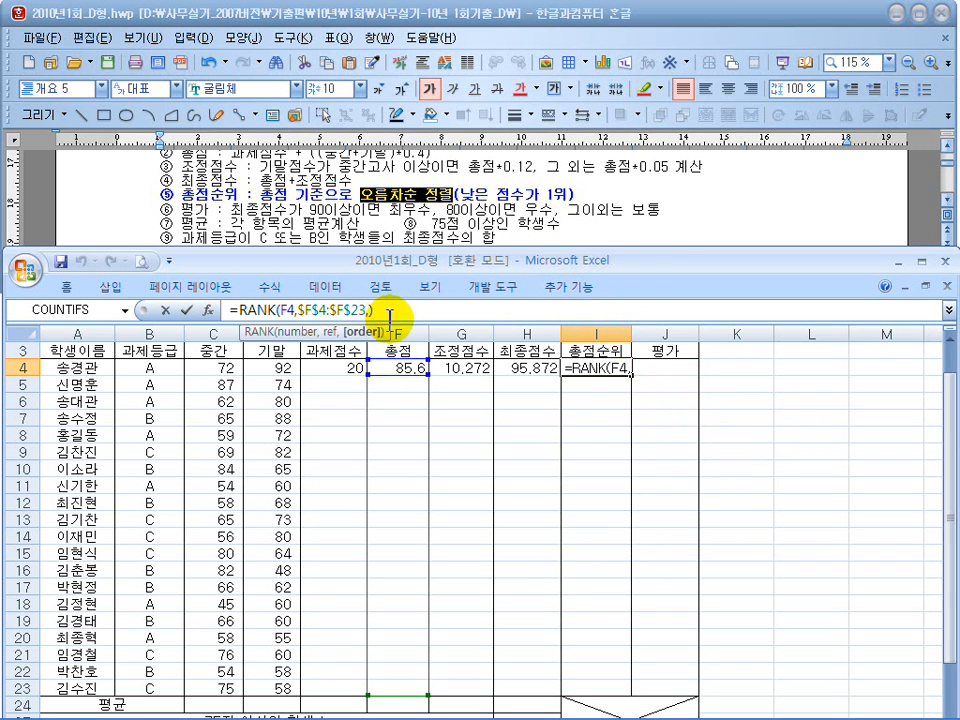
key(BackSpace)
text(,)
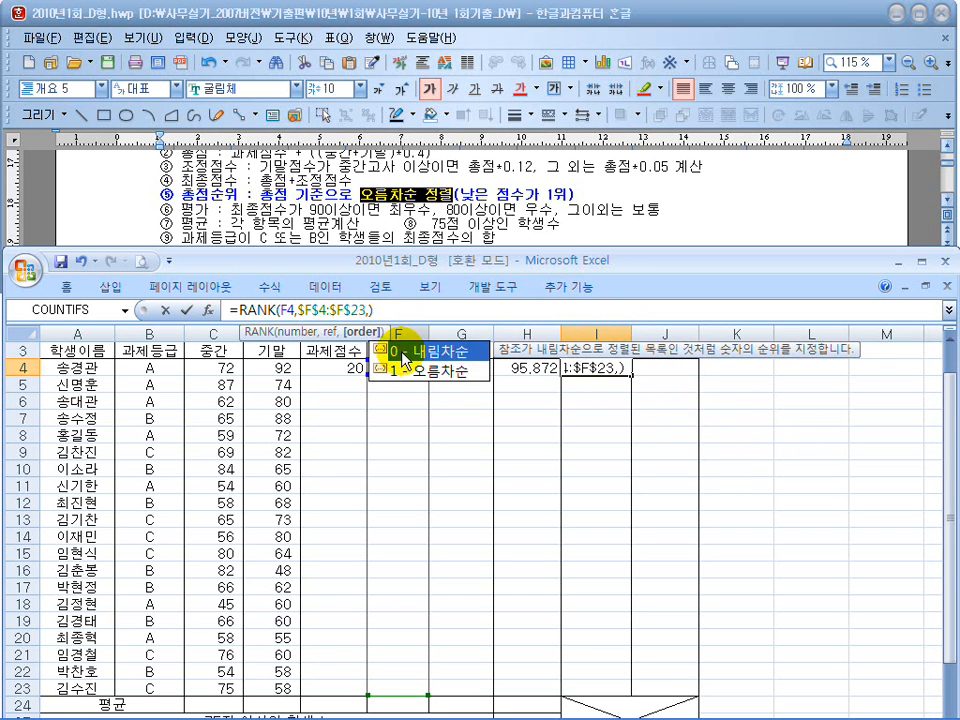
click(418, 372)
double_click(418, 372)
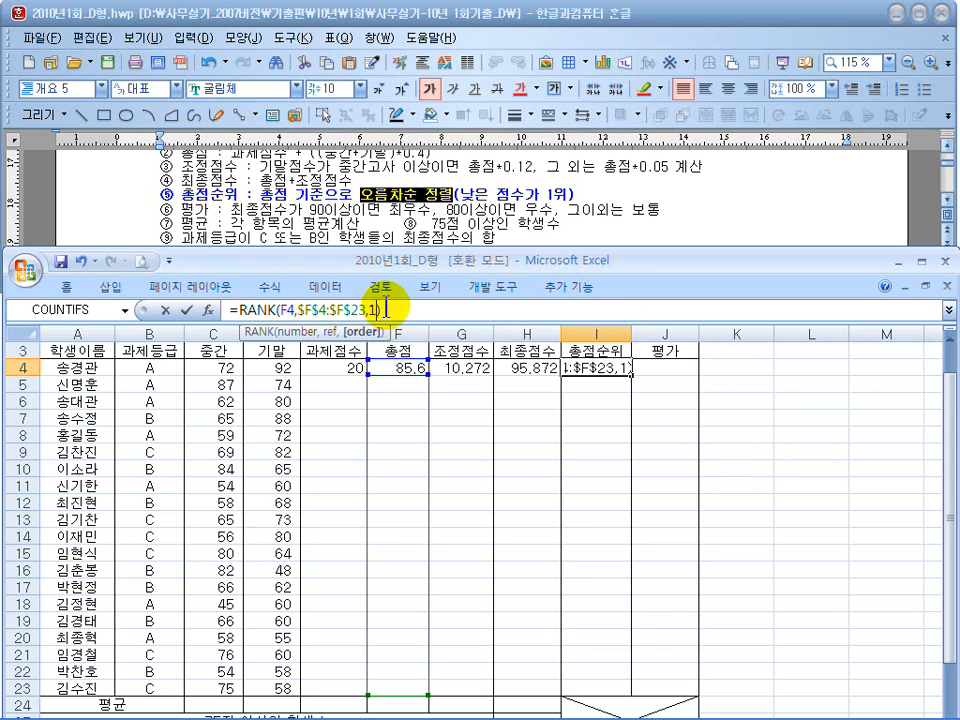
key(Return)
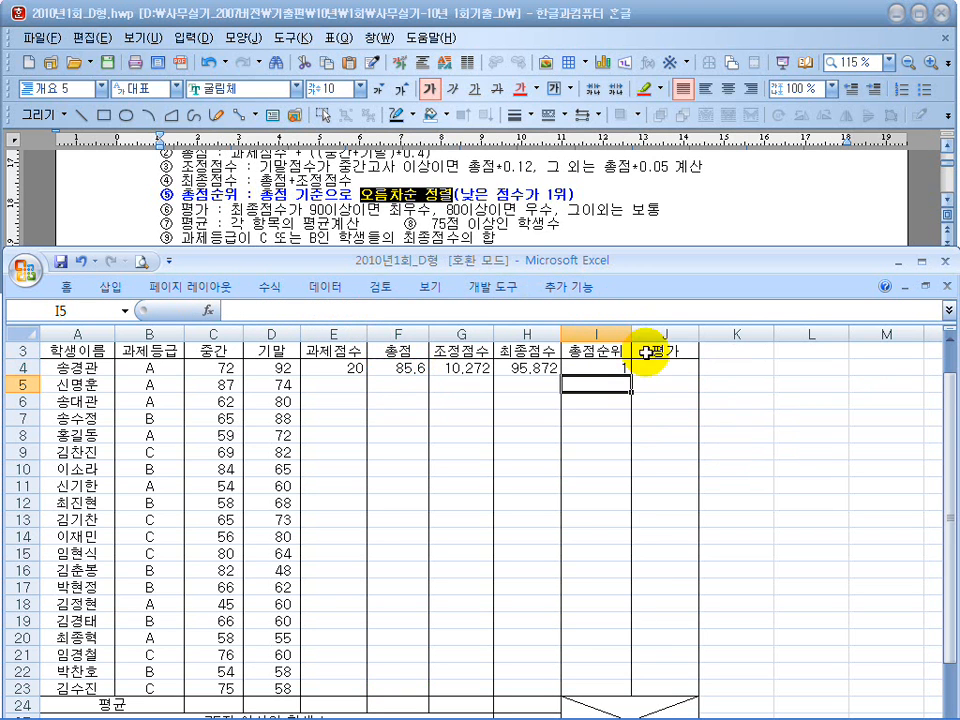
click(615, 366)
- Following rule ⑥, start the 평가 formula in J4 as =if(H4>=90,"최우수",
click(677, 367)
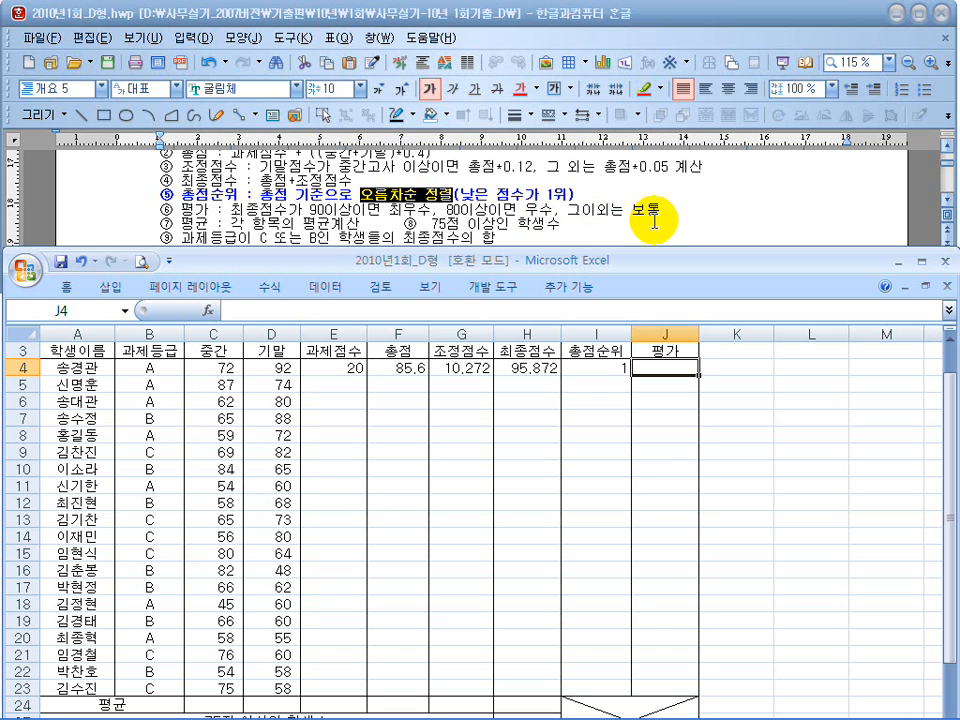
text(=if()
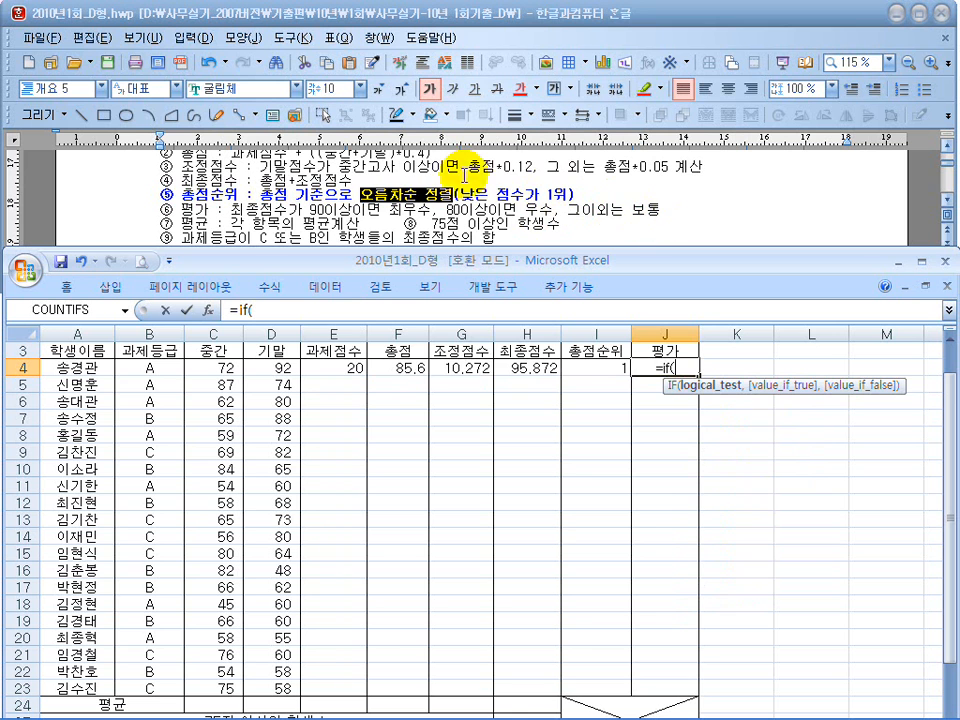
click(511, 368)
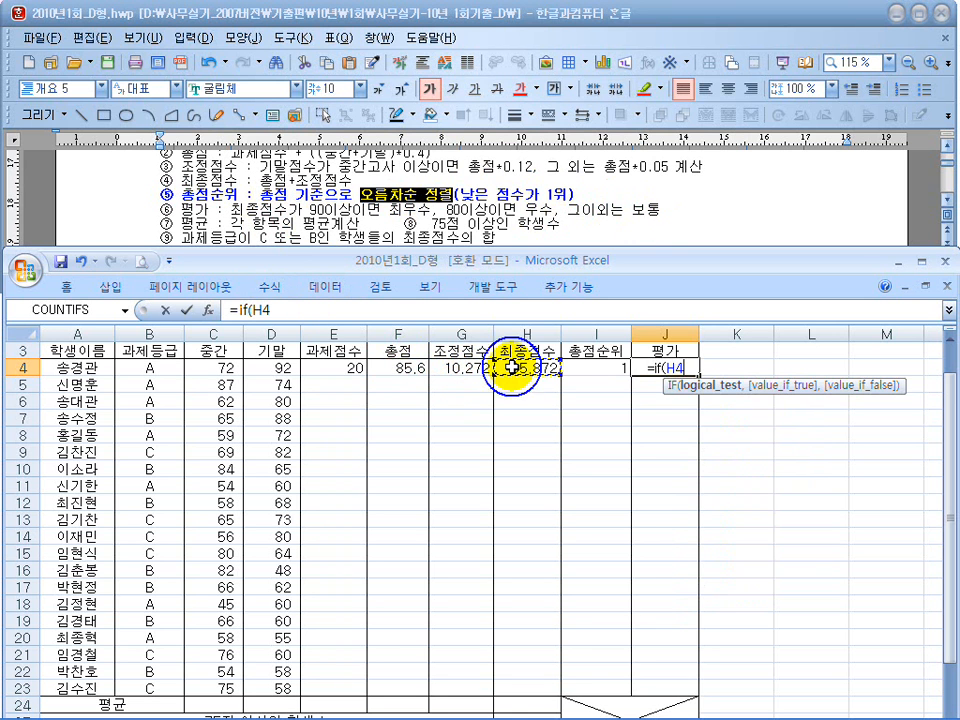
text(>=)
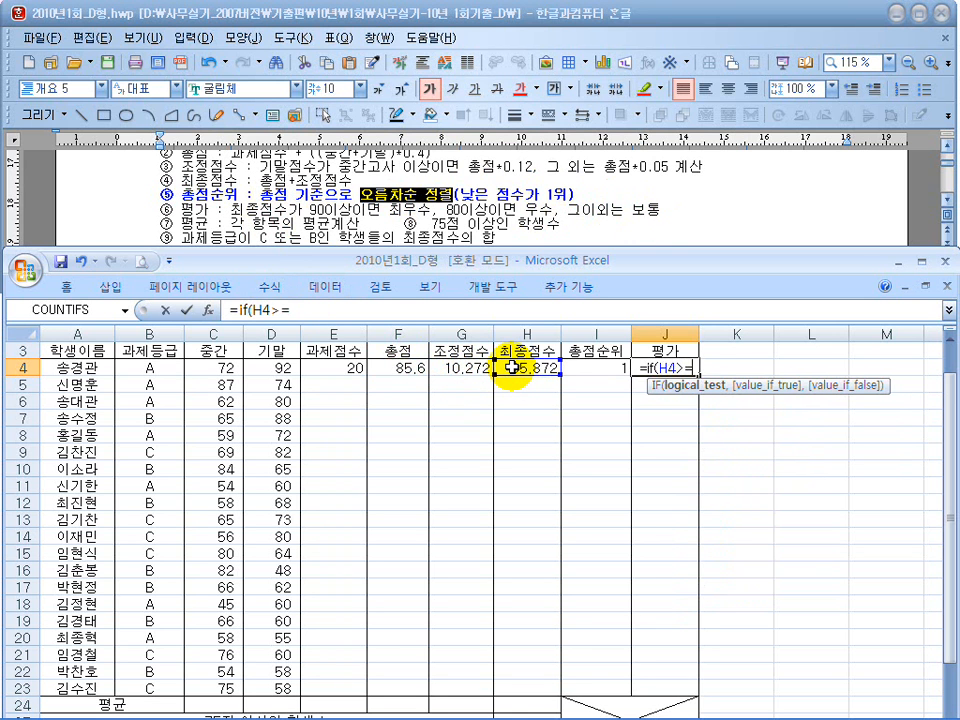
text(90,)
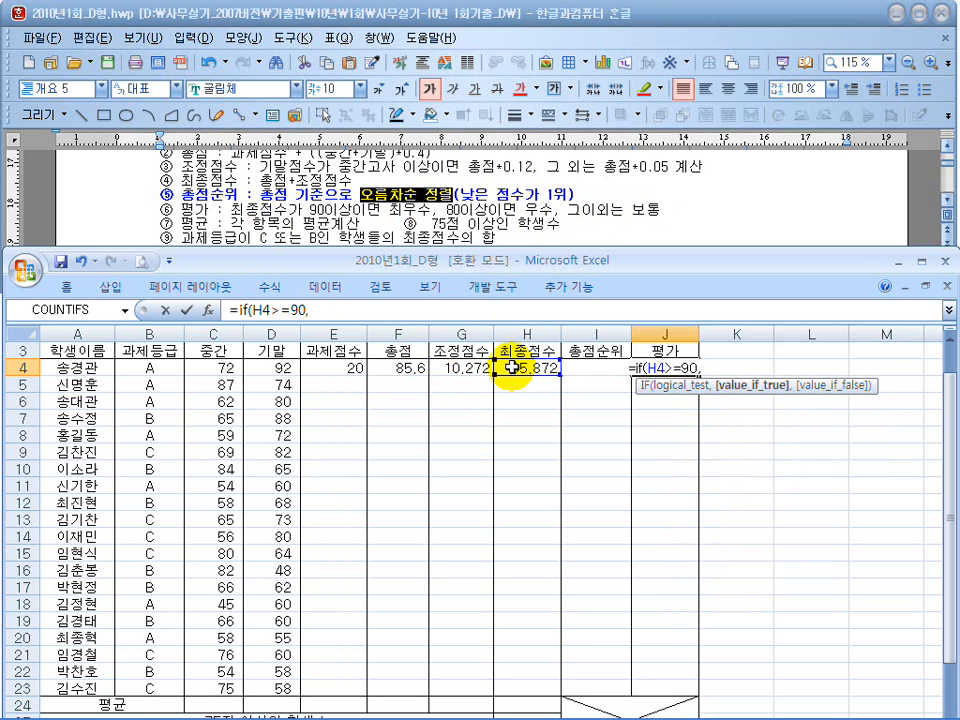
text("ㅊ)
text(우수)
text(",)
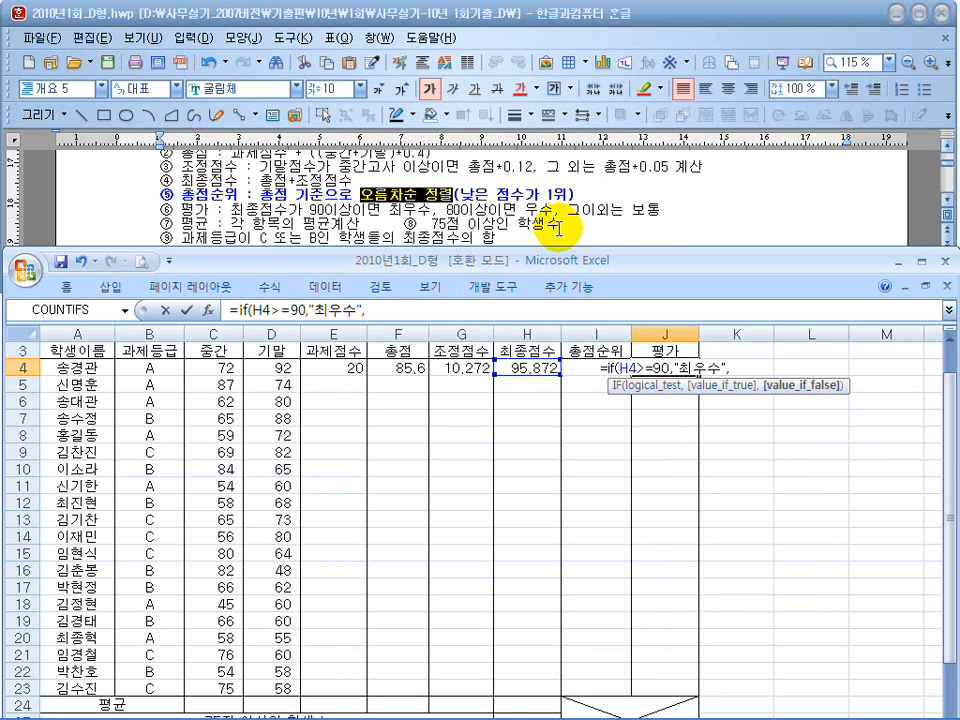
- Duplicate the if(H4>=90,"최우수", part at the end of the J4 formula and change the copy to if(H4>=80,"우수",
drag(370, 311, 243, 316)
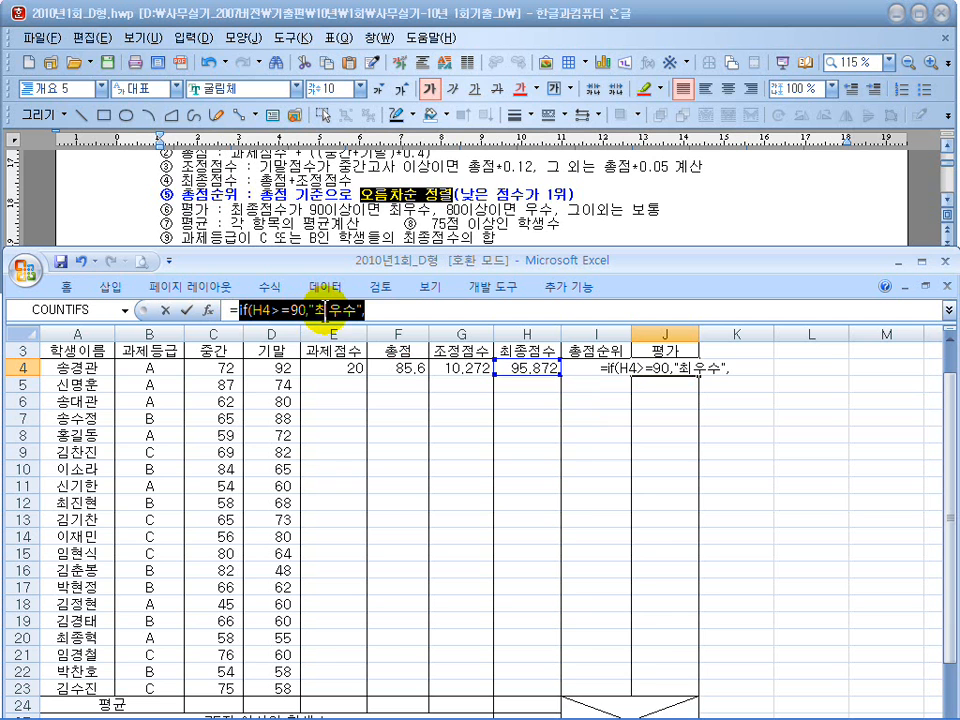
click(380, 311)
key(ctrl+v)
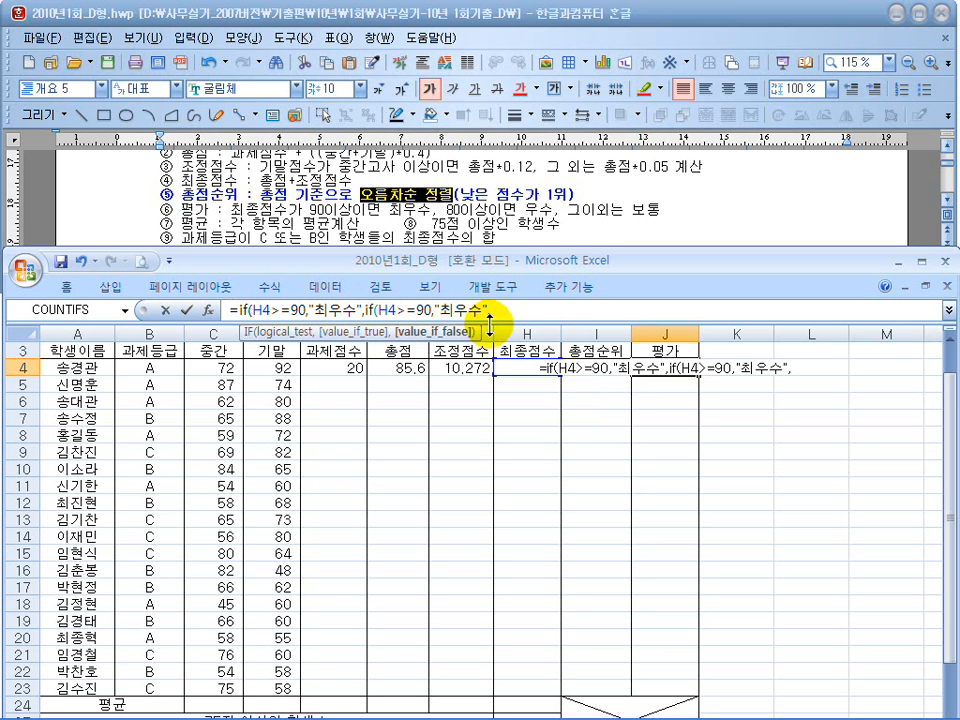
click(418, 311)
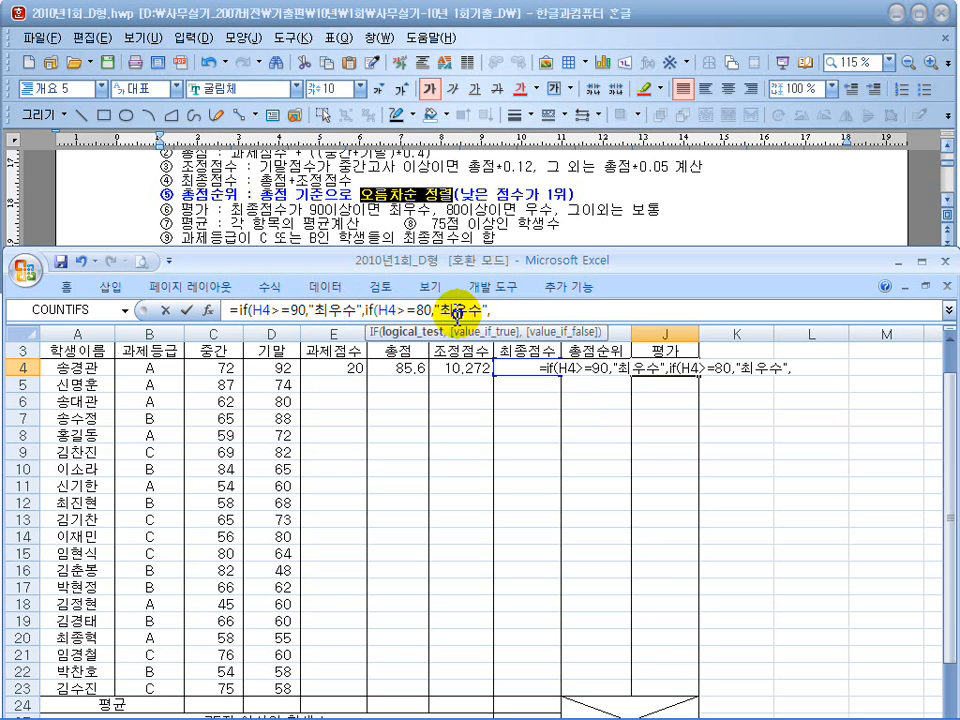
click(457, 313)
key(BackSpace)
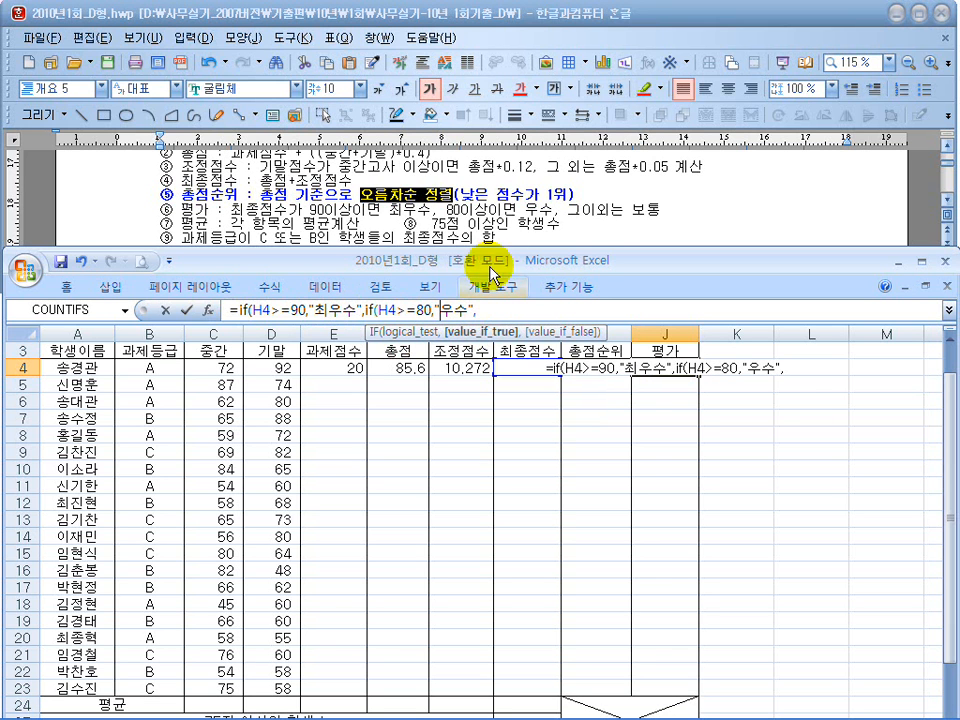
- Finish the J4 formula with "보통" as the last argument, entering =if(H4>=90,"최우수",if(H4>=80,"우수","보통"))
click(511, 311)
text("보토)
text("보통)
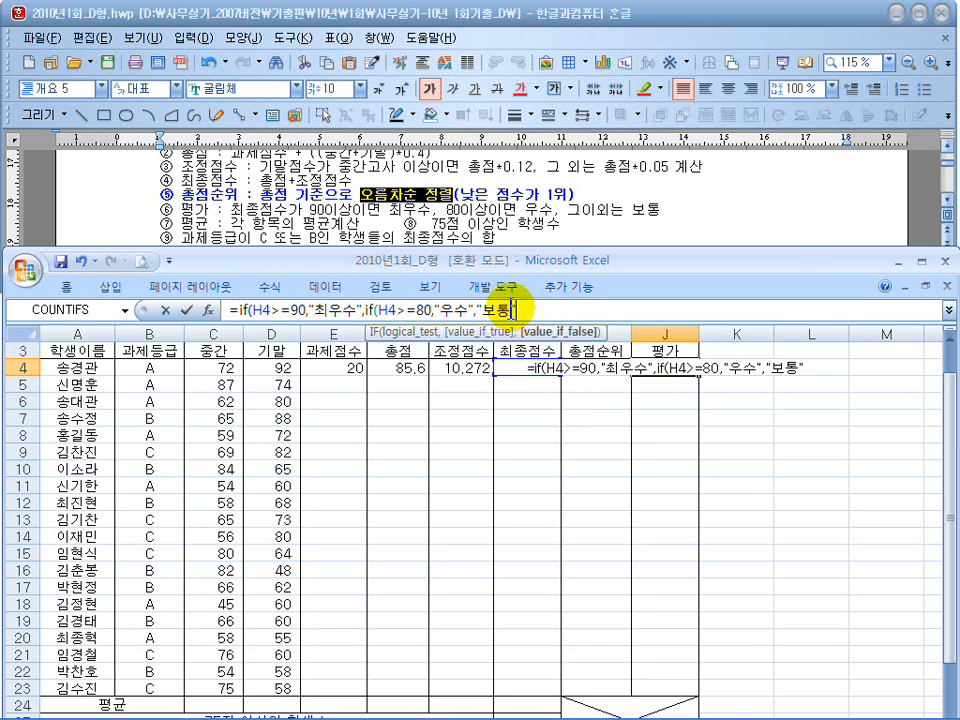
text()))
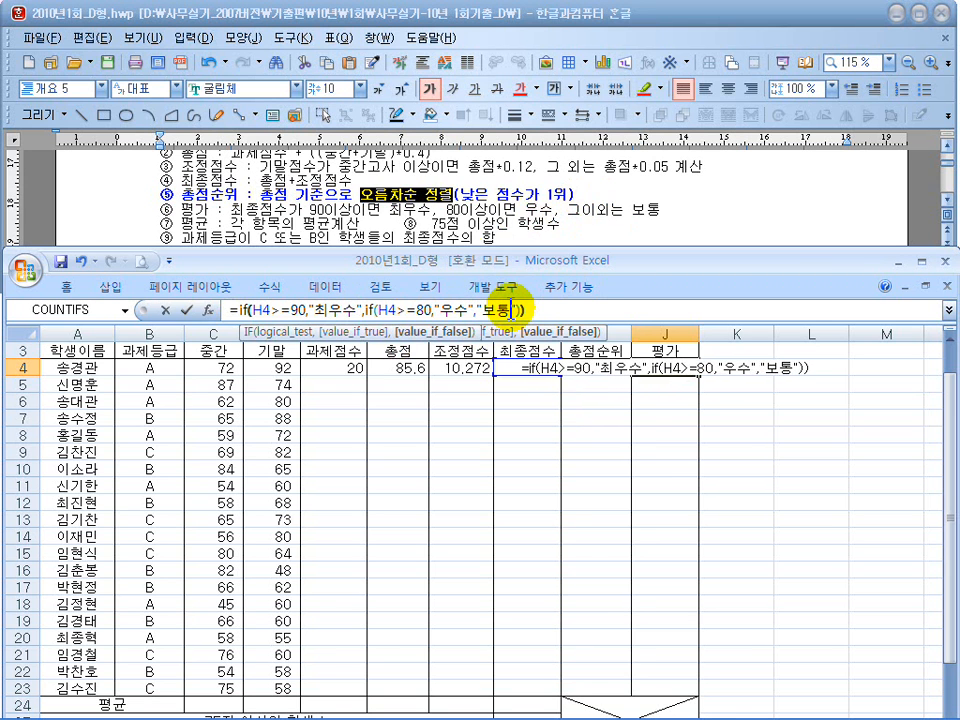
key(Return)
click(665, 367)
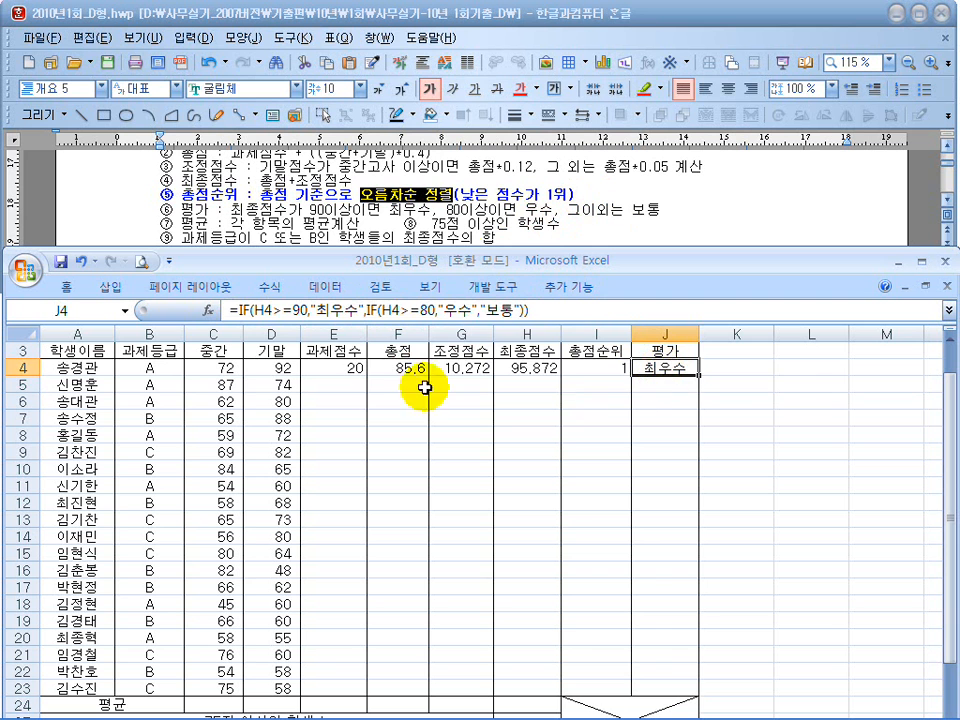
- Fill the E4:J4 formulas down through row 23 and compare the 총점순위 in row 22 with its 총점
drag(343, 369, 675, 693)
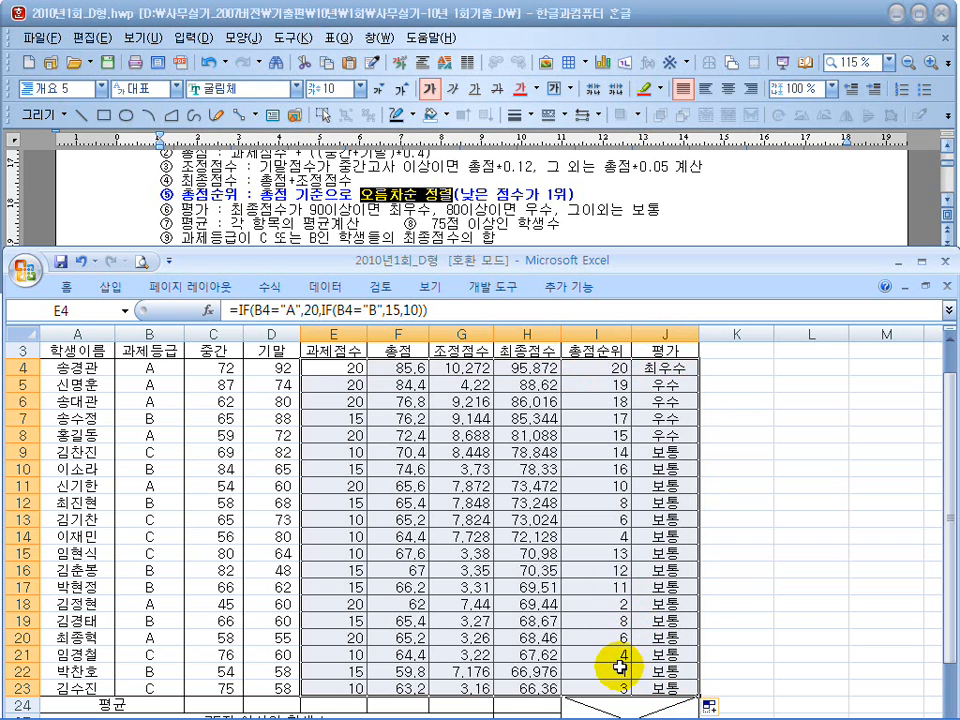
click(617, 670)
drag(617, 670, 414, 669)
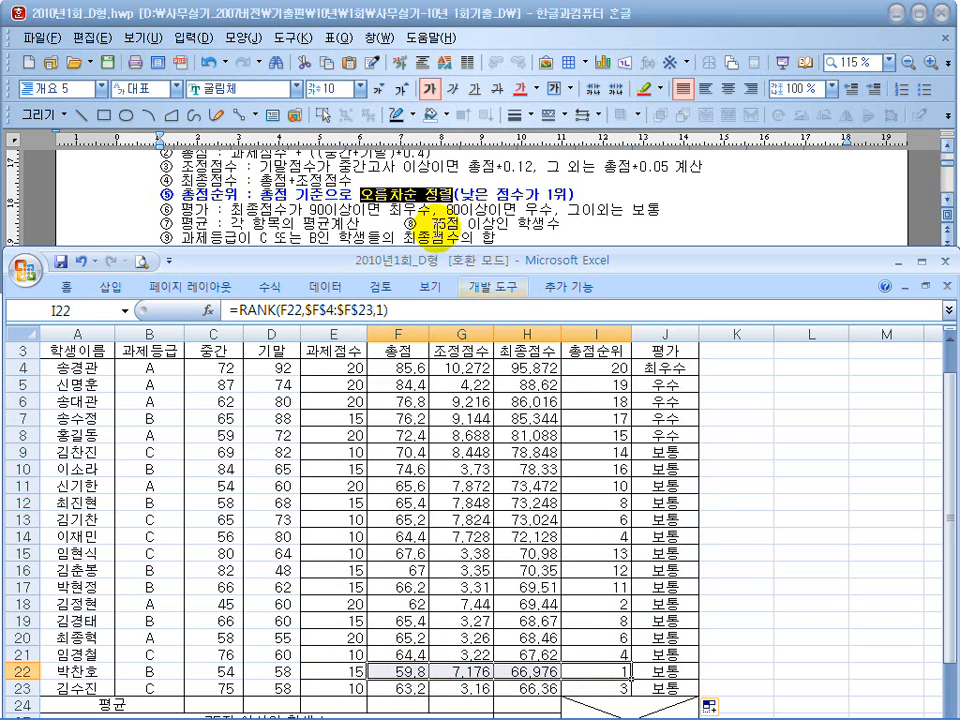
drag(608, 669, 408, 672)
click(406, 671)
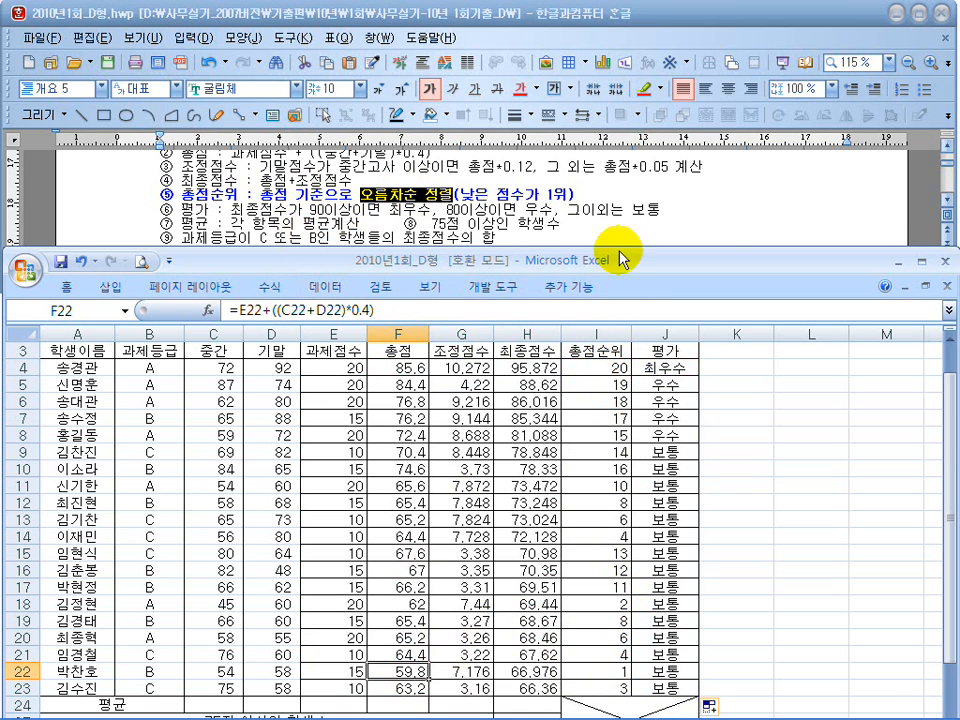
- Examine which columns of the 평균 row are marked ⑦ in the Hangul document's 작업표형태 table, and reread the rules from ⑦ onward
click(598, 214)
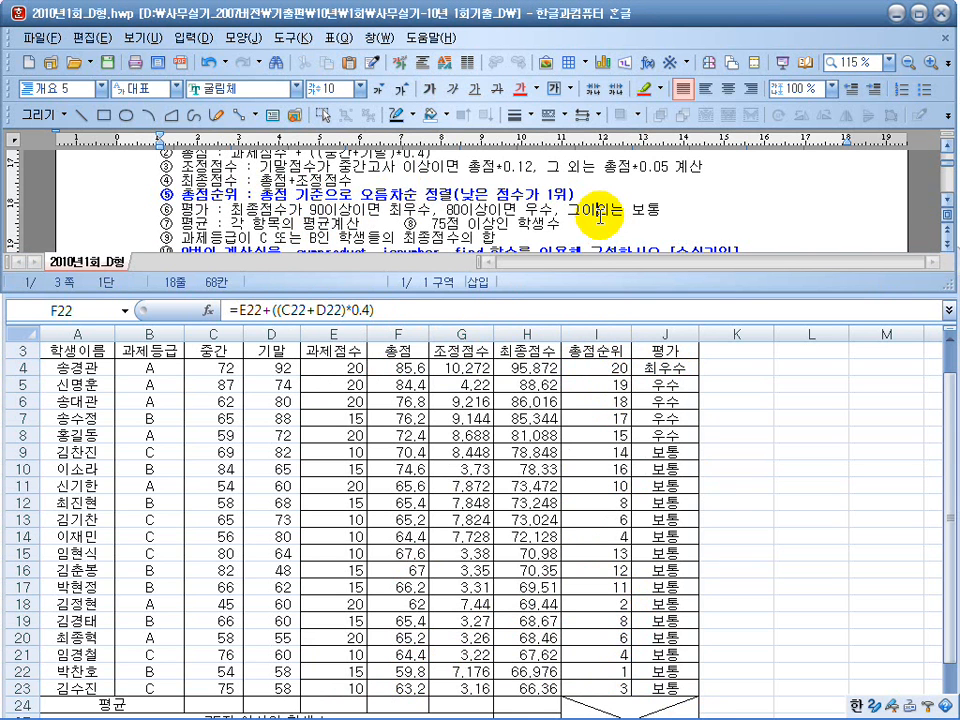
click(664, 439)
scroll(664, 438, down, 3)
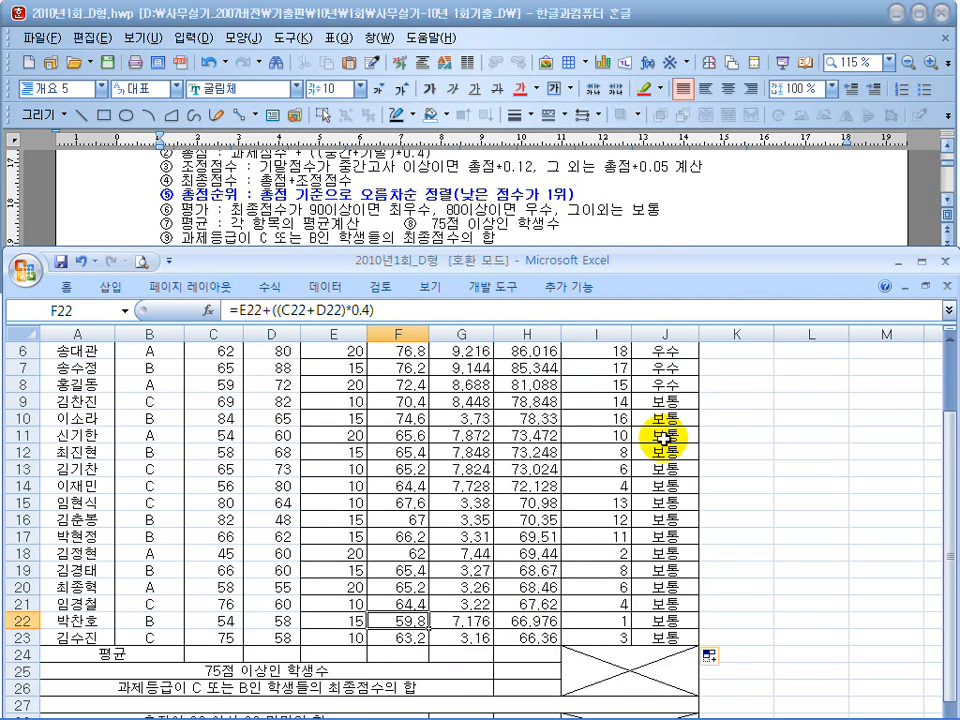
click(218, 552)
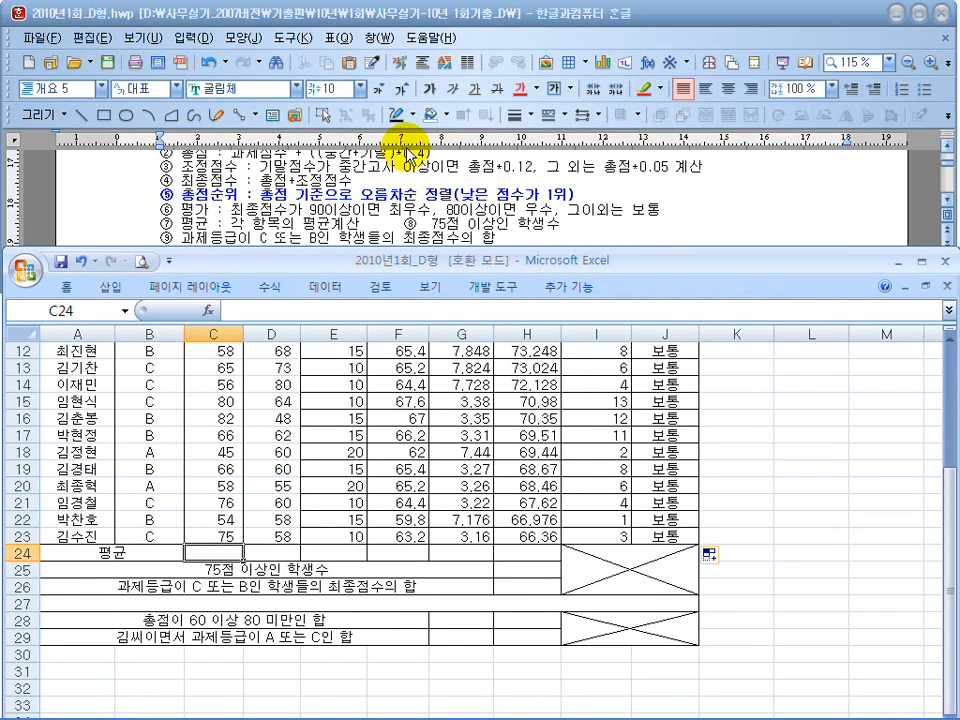
click(409, 183)
scroll(430, 200, up, 5)
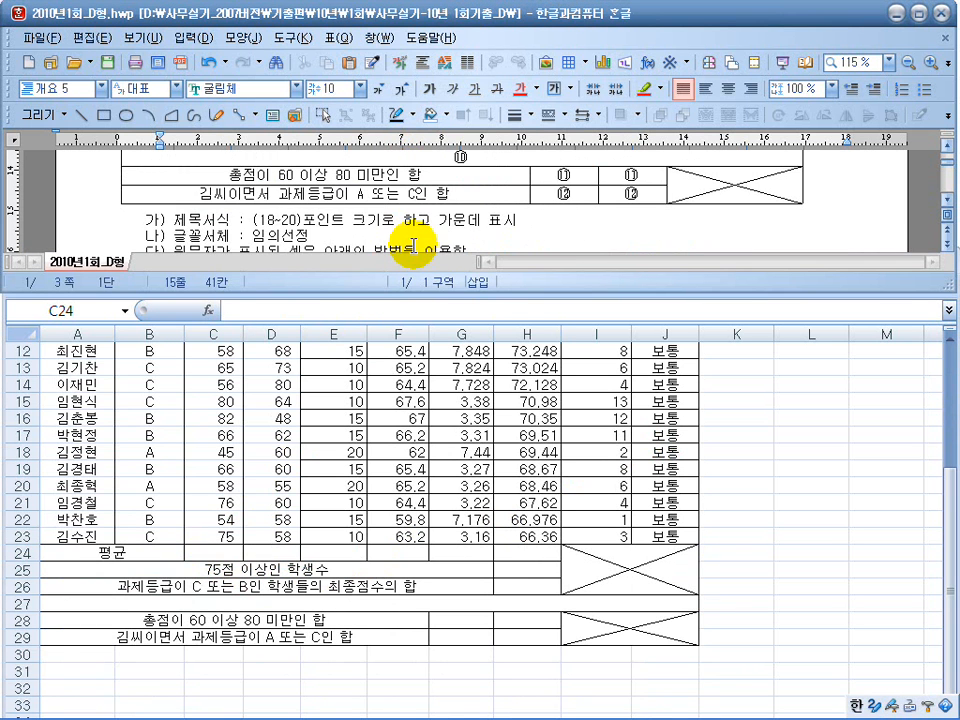
scroll(465, 205, up, 4)
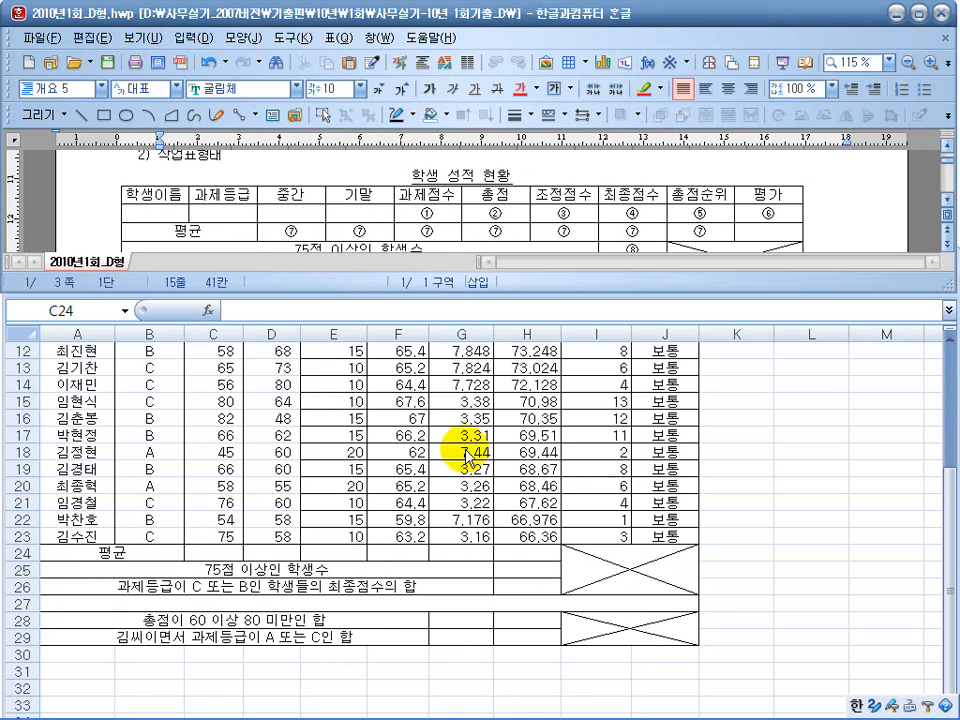
click(531, 472)
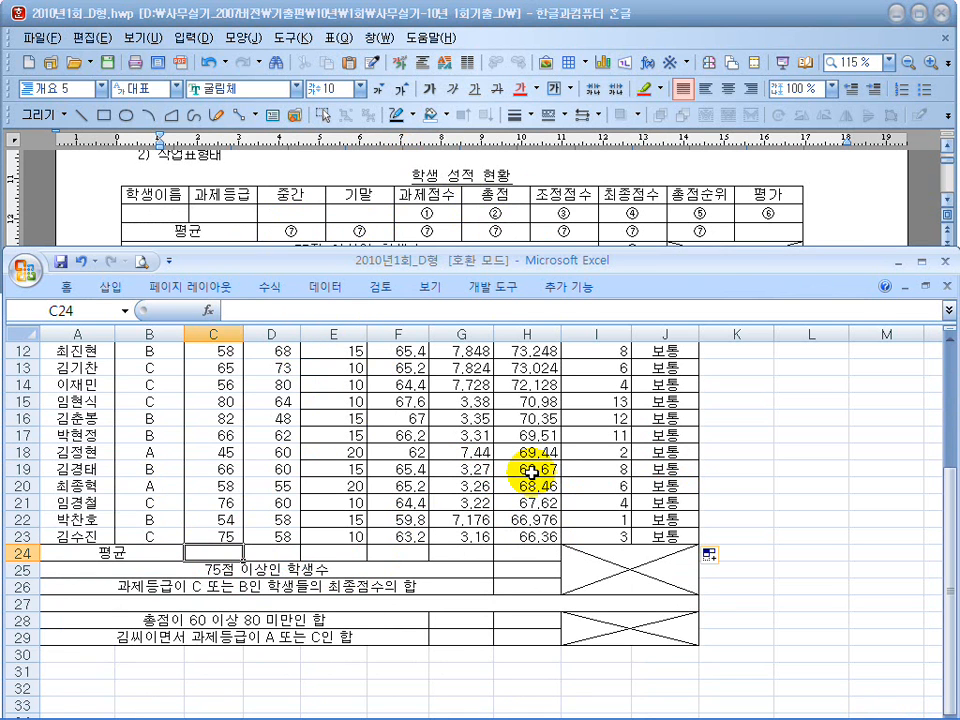
click(836, 211)
scroll(837, 207, down, 6)
scroll(837, 207, down, 5)
scroll(837, 207, up, 2)
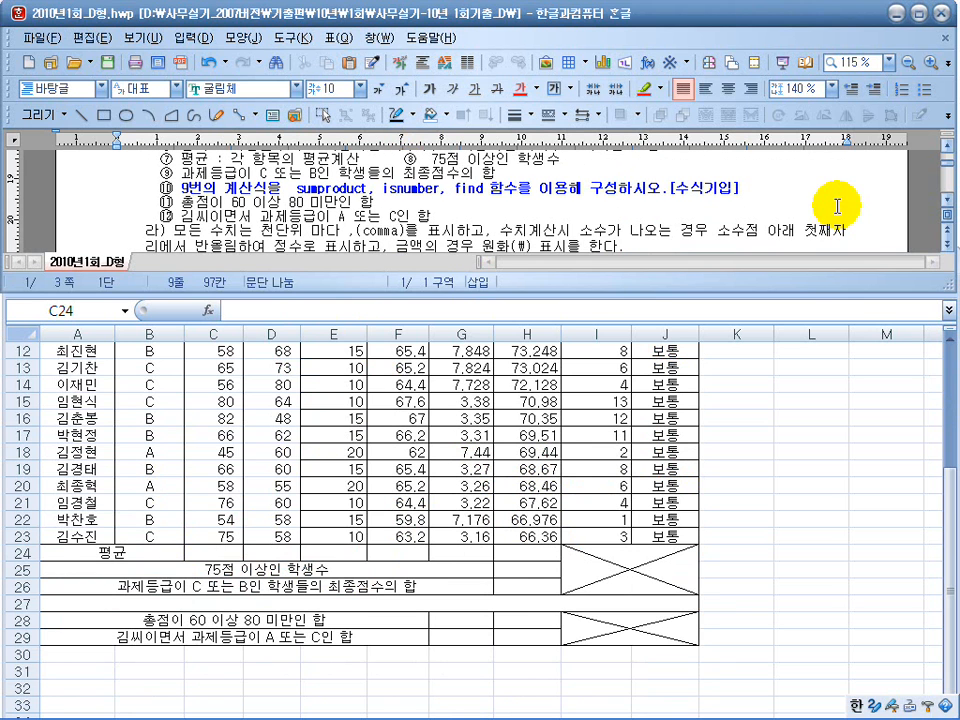
- In the maximized Excel window, enter =average(C4:C23) in the 평균 cell C24 and fill it across through H24
click(210, 553)
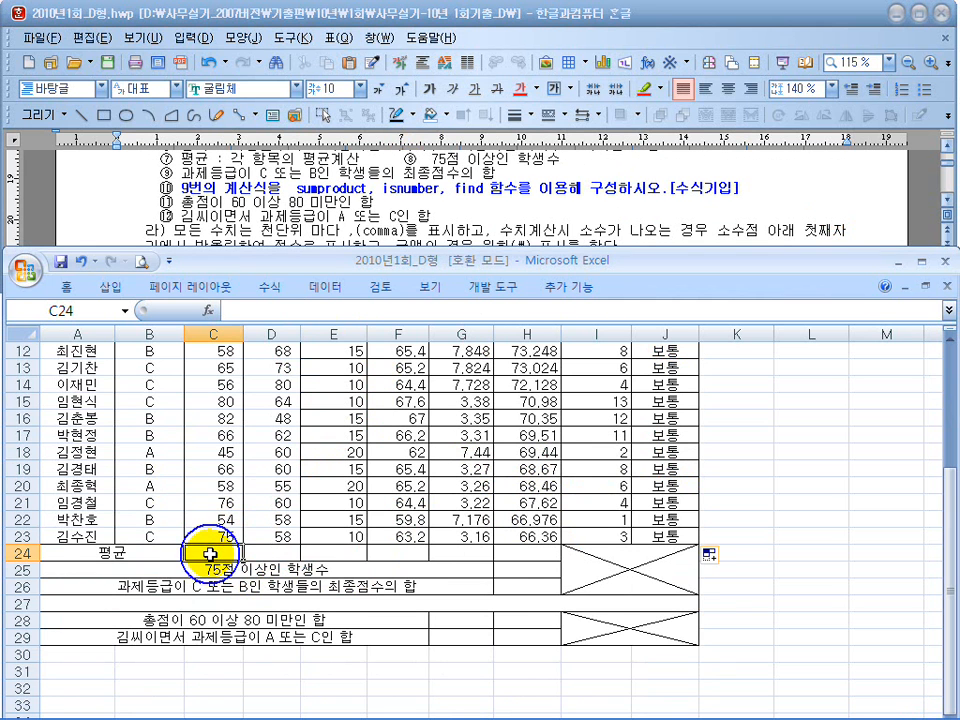
double_click(498, 260)
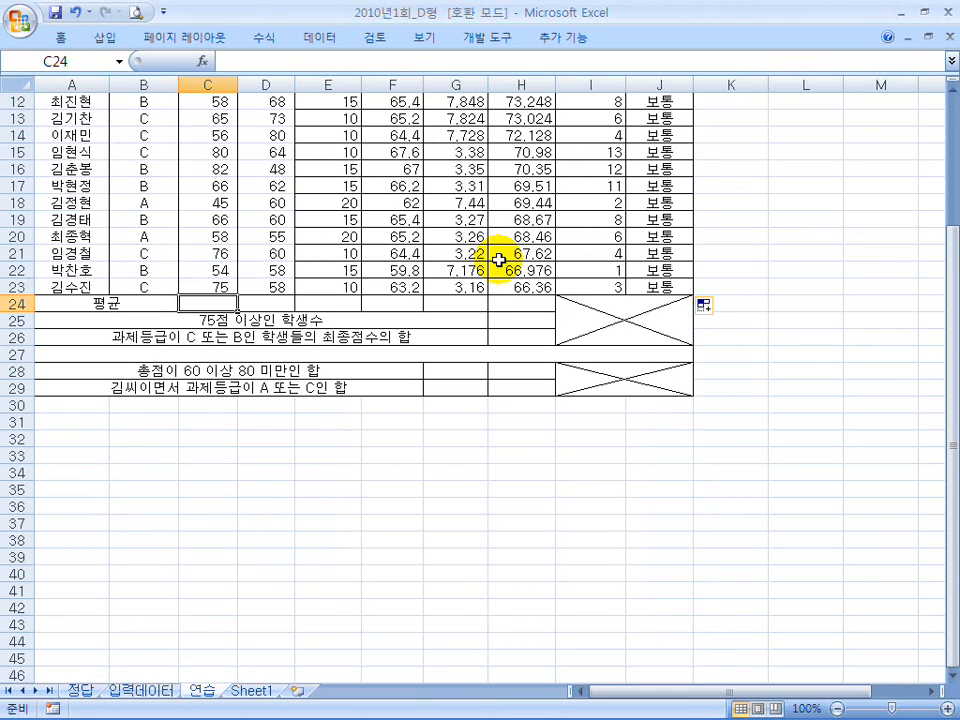
scroll(498, 260, up, 4)
text(=)
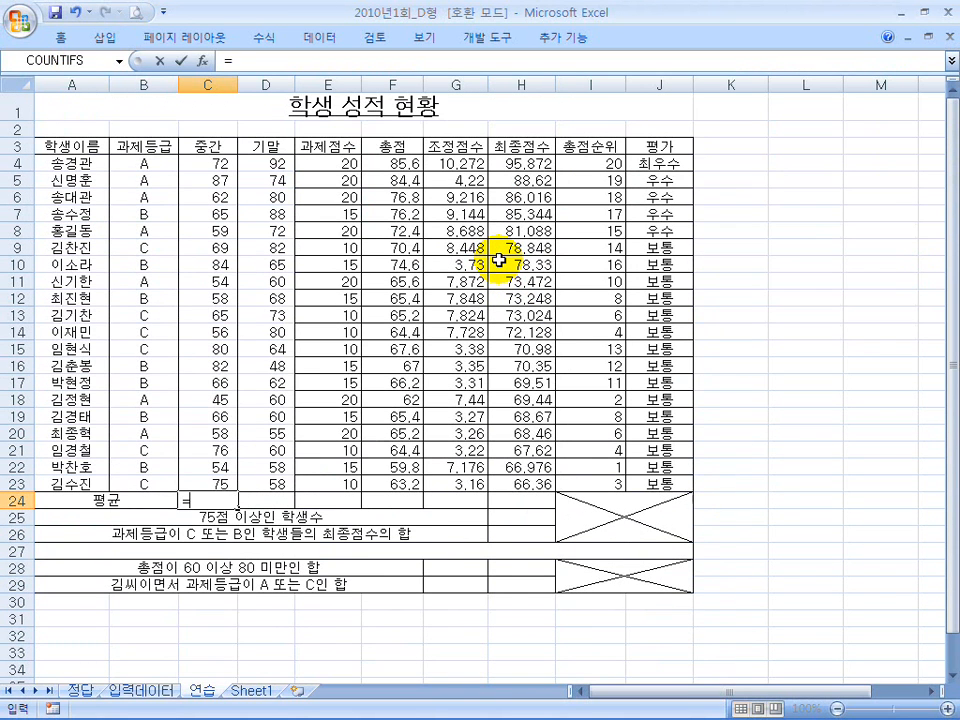
text(average()
drag(205, 163, 218, 477)
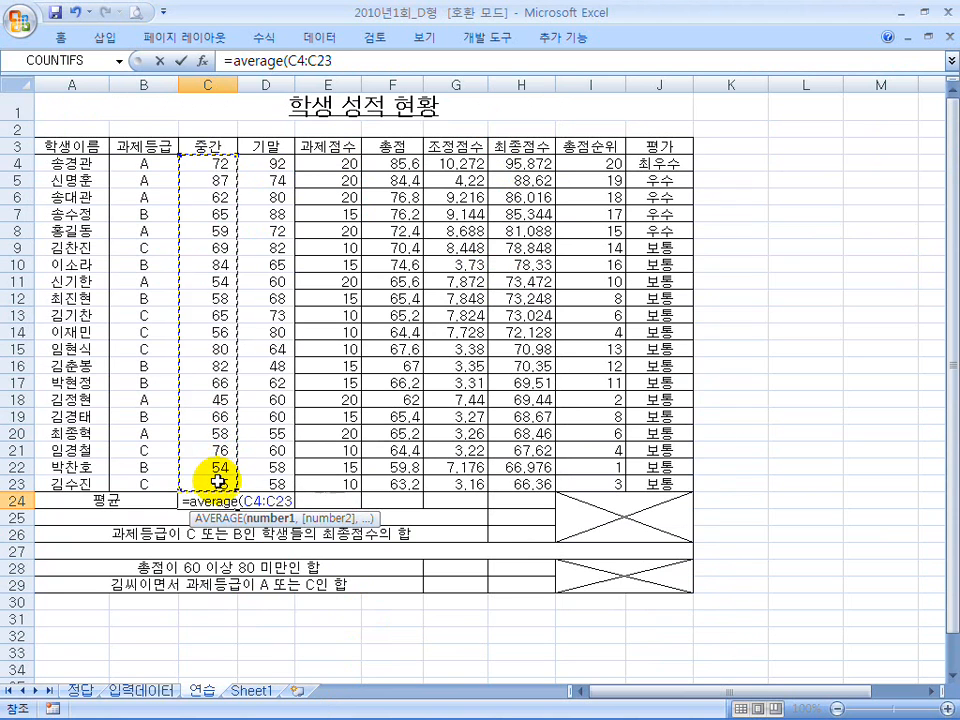
text())
key(Return)
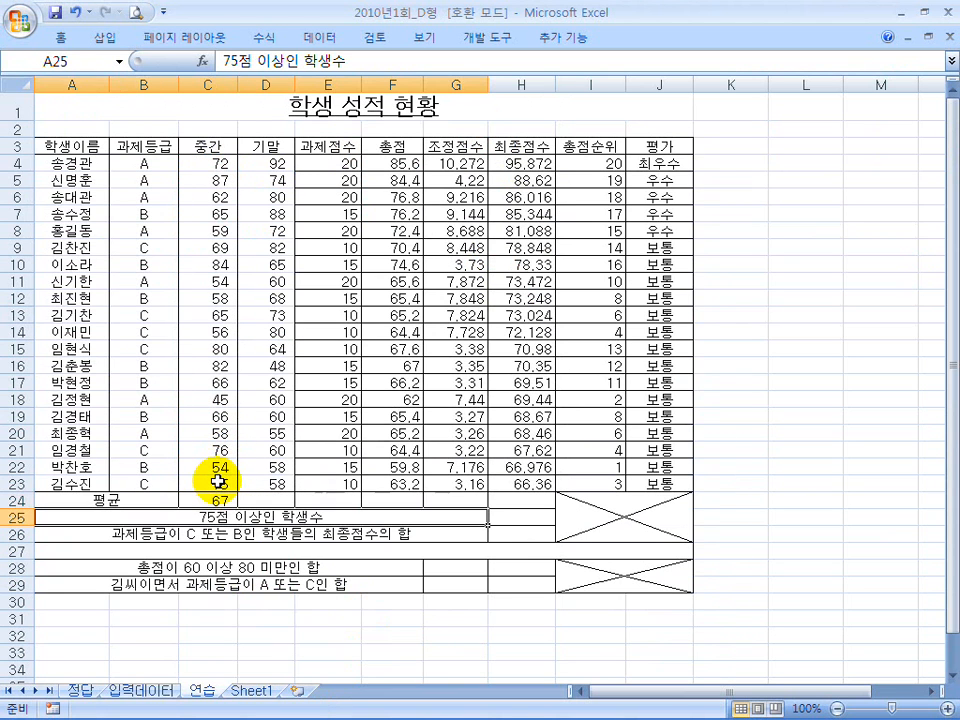
click(231, 502)
drag(236, 503, 540, 502)
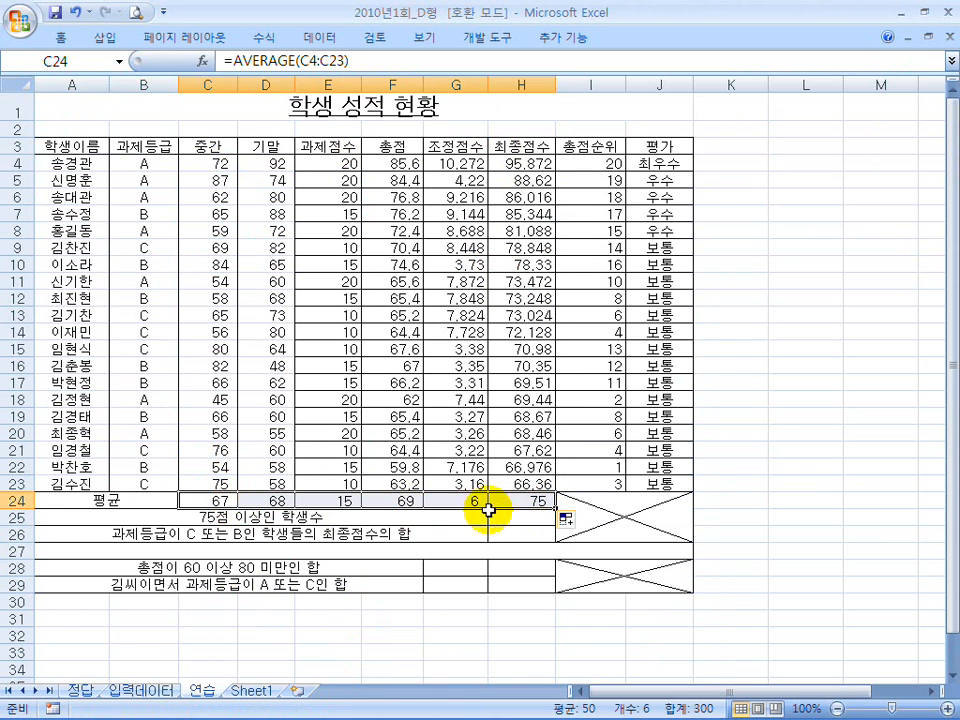
- Highlight rule ⑧ (75점 이상인 학생수) in the Hangul document and check it against H25 and the 최종점수 column in Excel
click(245, 519)
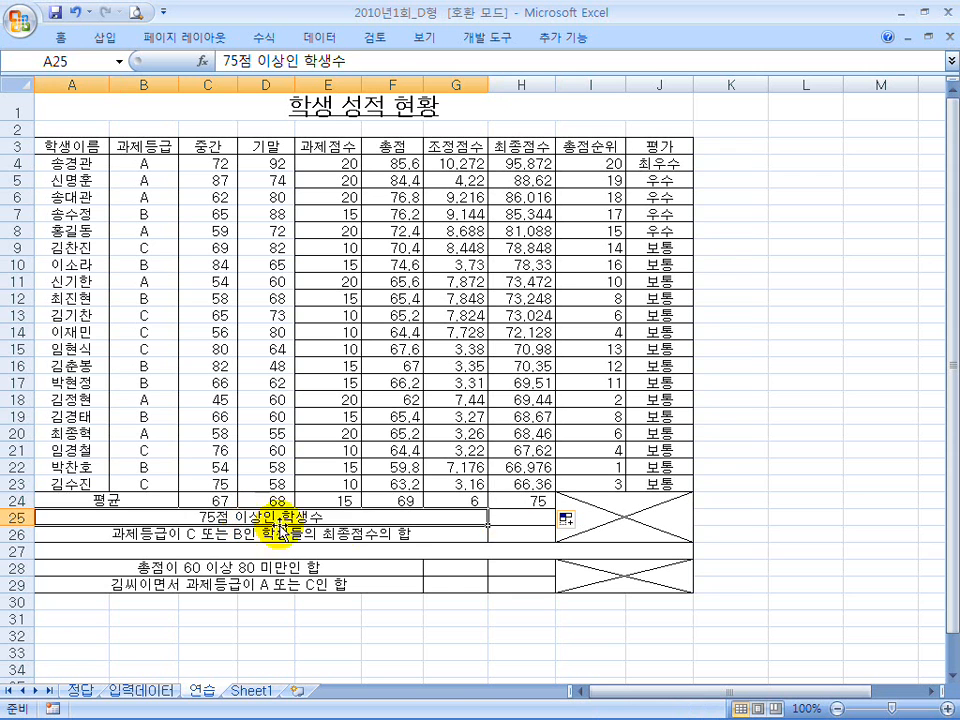
mouse_move(516, 517)
mouse_down()
mouse_move(532, 167)
mouse_move(523, 514)
mouse_up()
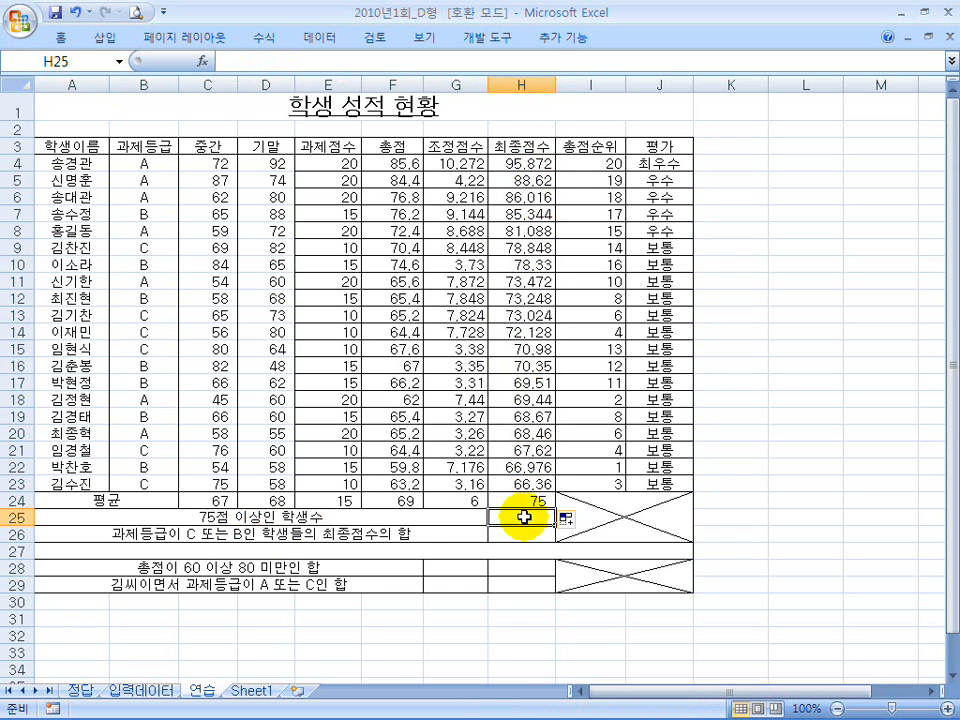
double_click(568, 12)
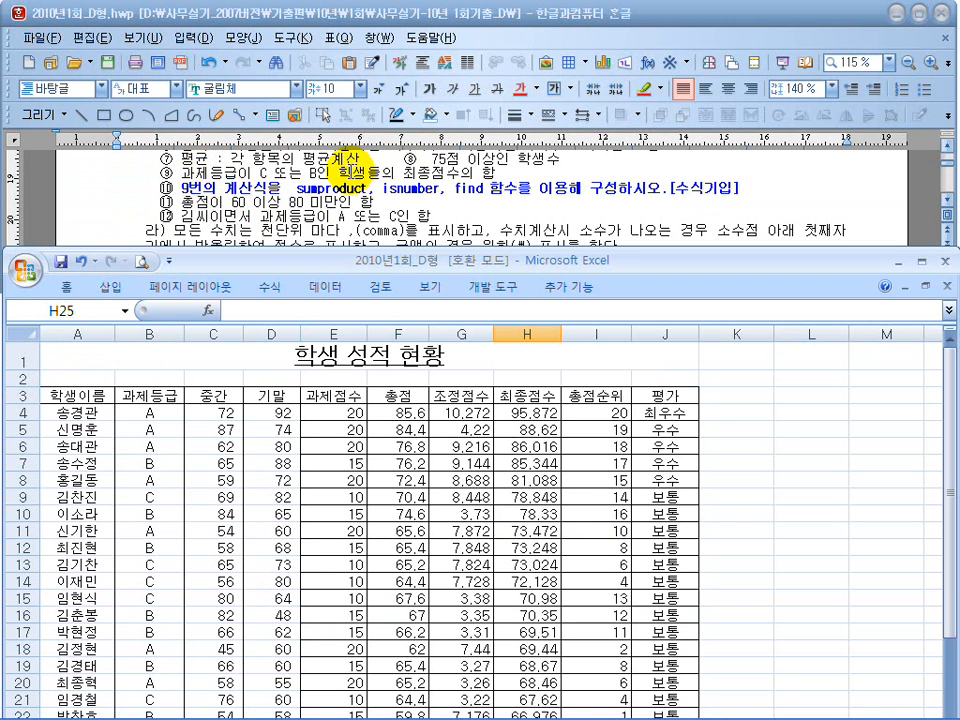
drag(437, 159, 577, 163)
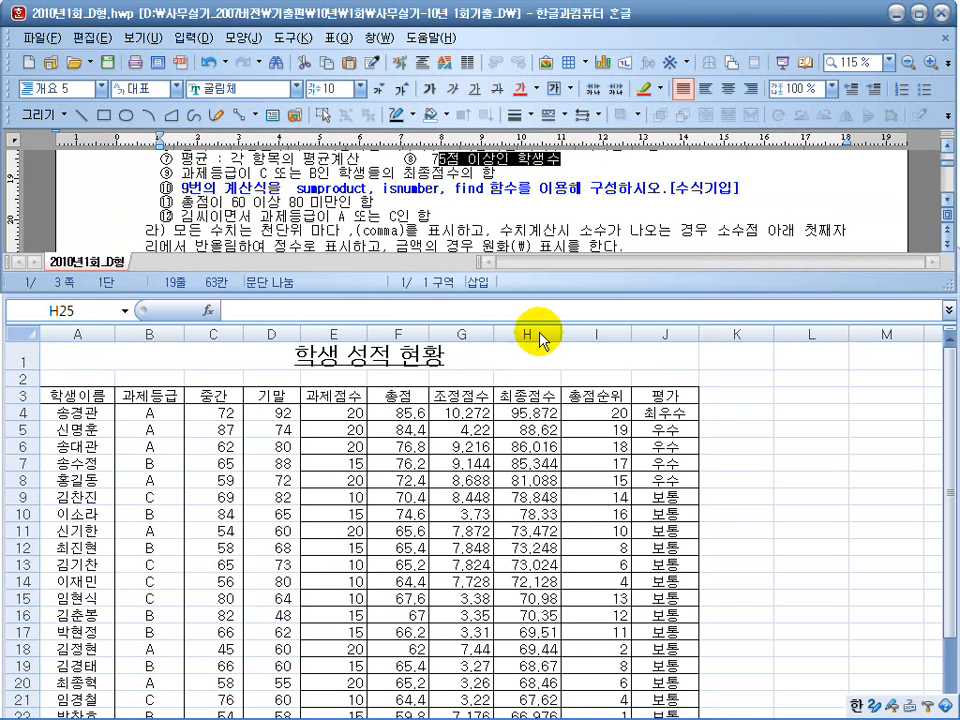
click(522, 476)
scroll(522, 476, down, 2)
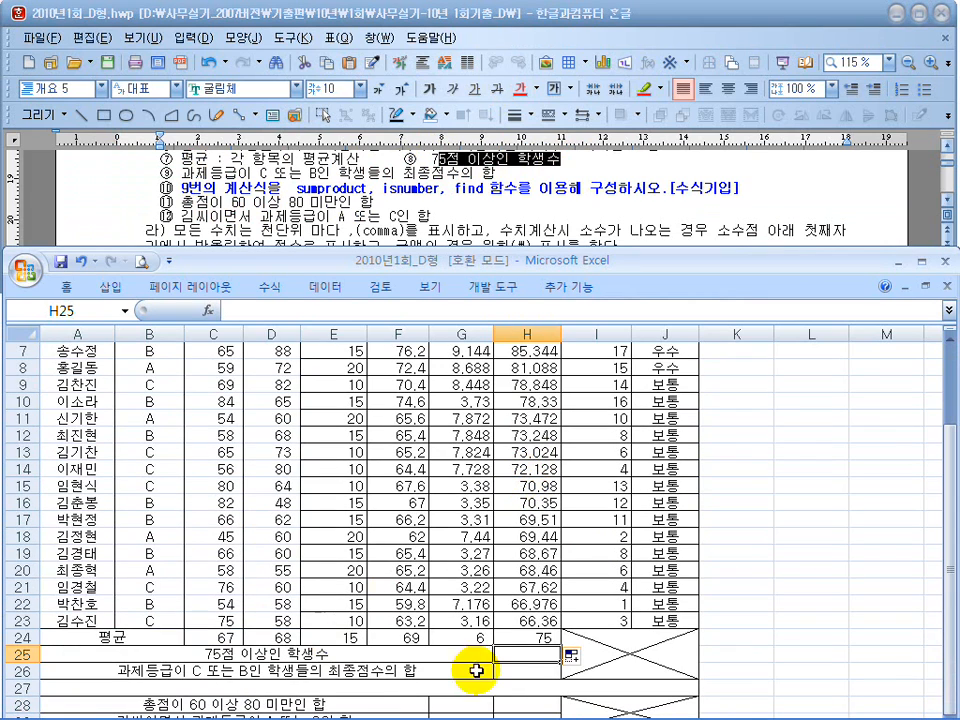
drag(527, 655, 527, 382)
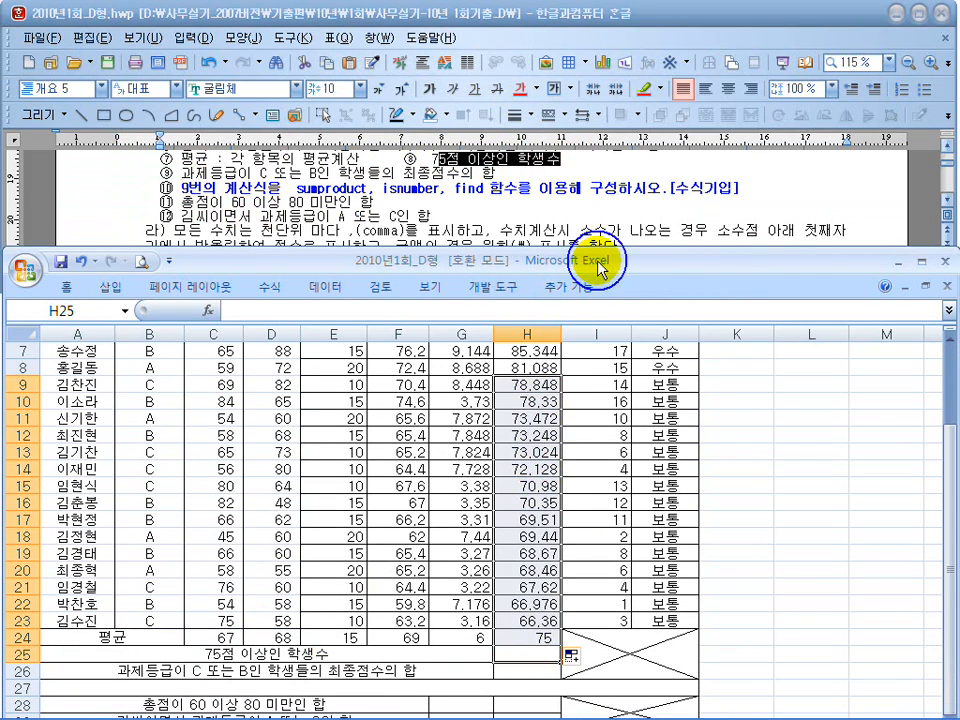
- In the maximized Excel window, enter =countif(H4:H23,">=75") in H25 to count the 75점 이상인 학생수
double_click(590, 261)
click(503, 401)
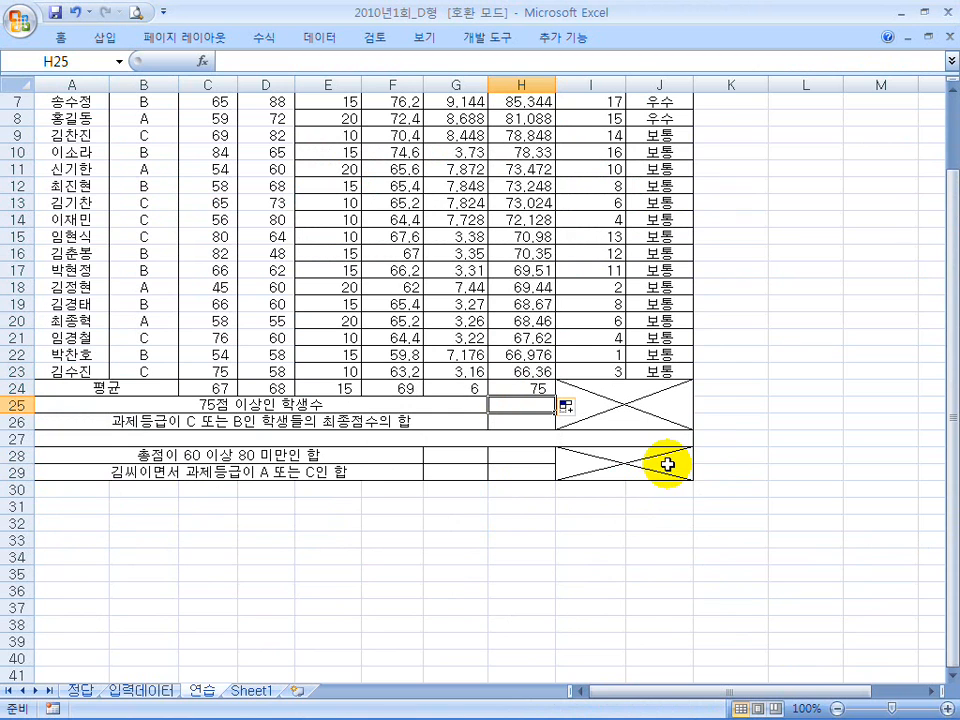
text(=)
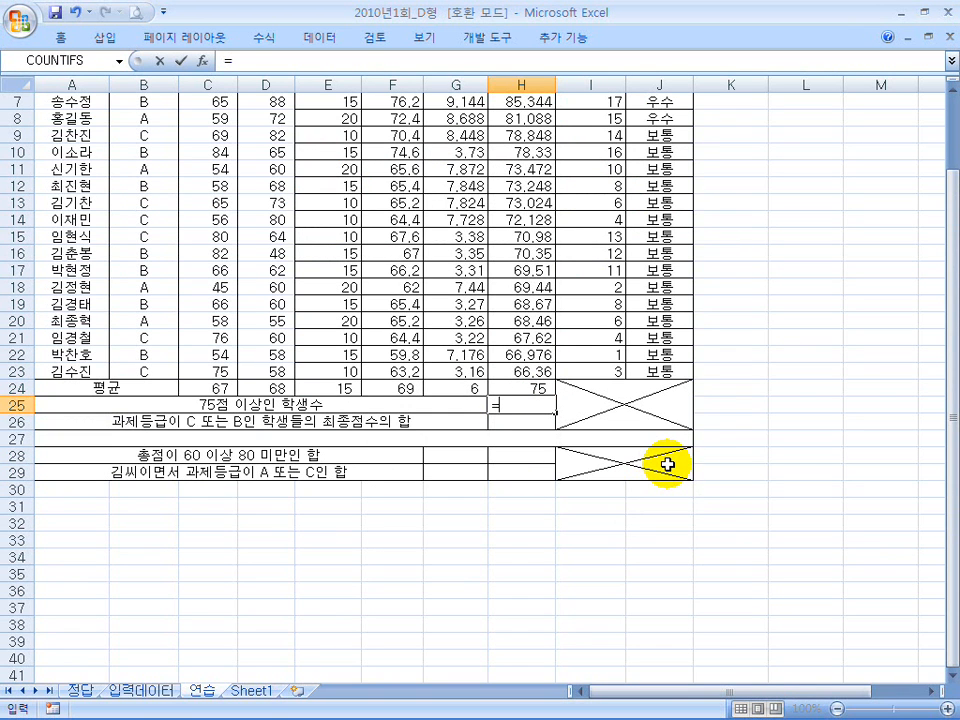
text(countif()
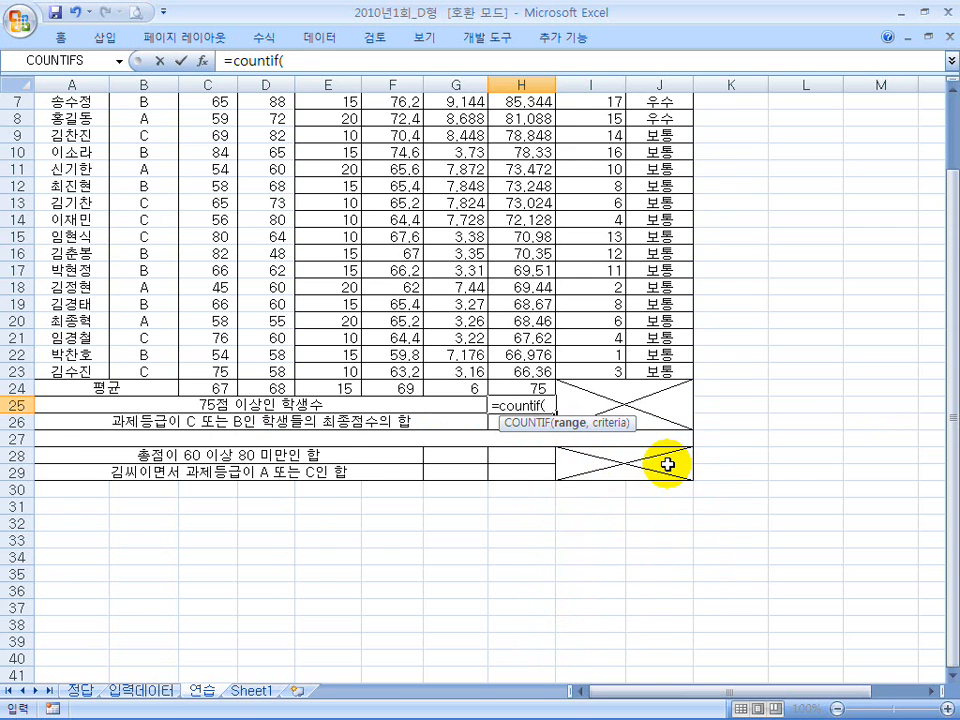
scroll(667, 464, up, 2)
drag(531, 163, 534, 476)
text(,">=75)
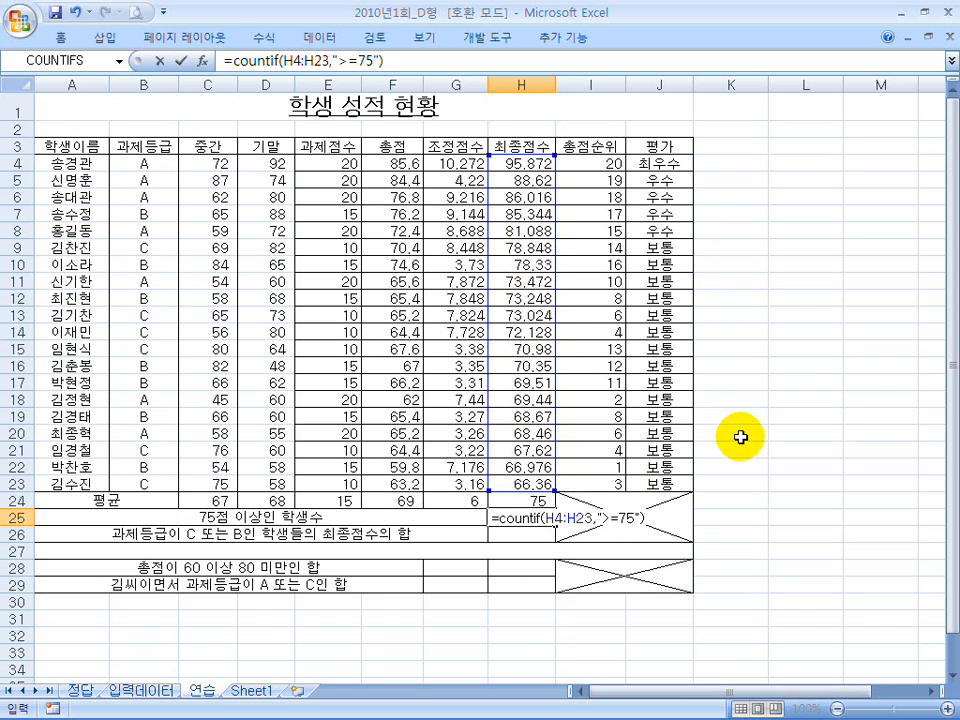
key(Return)
click(541, 512)
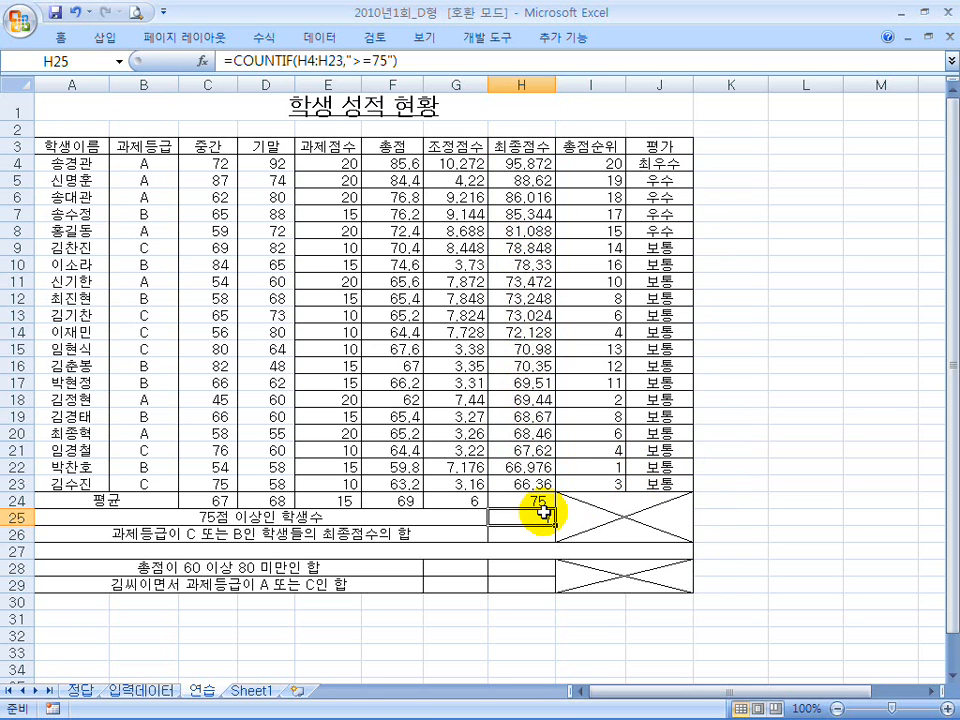
- Examine the 과제등급이 C 또는 B인 학생들의 최종점수의 합 row and its result cell H26 alongside H25
click(439, 536)
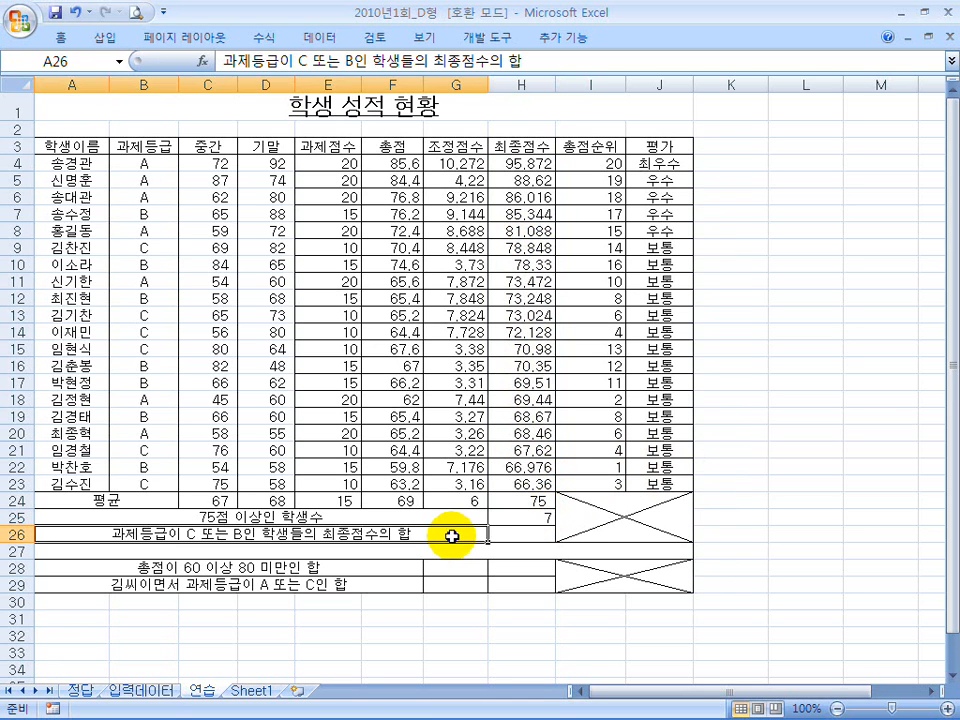
click(541, 536)
click(348, 553)
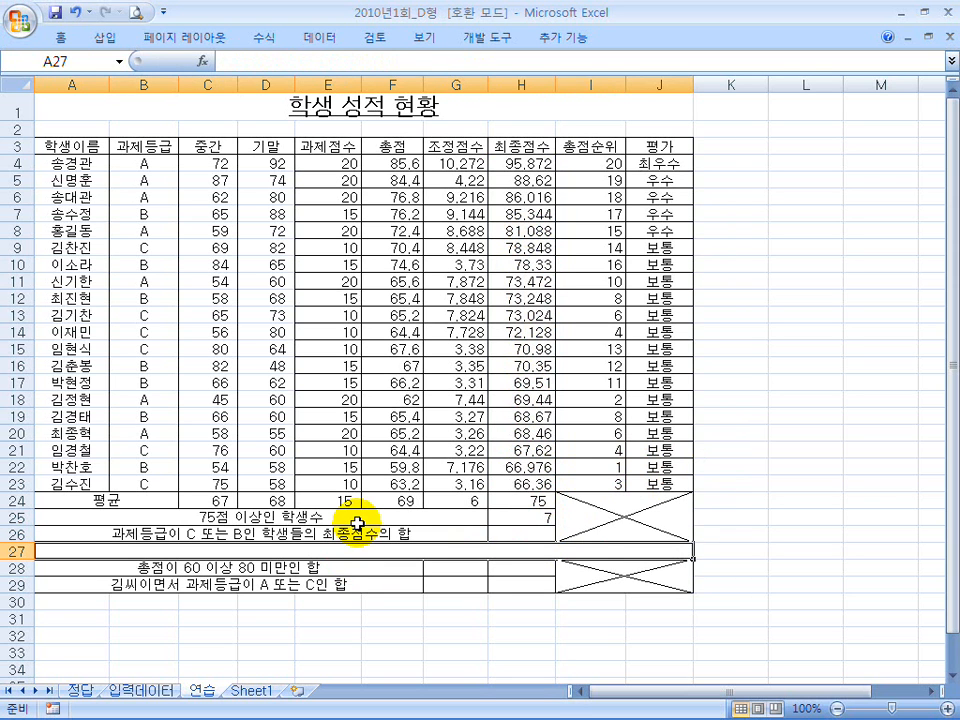
click(514, 534)
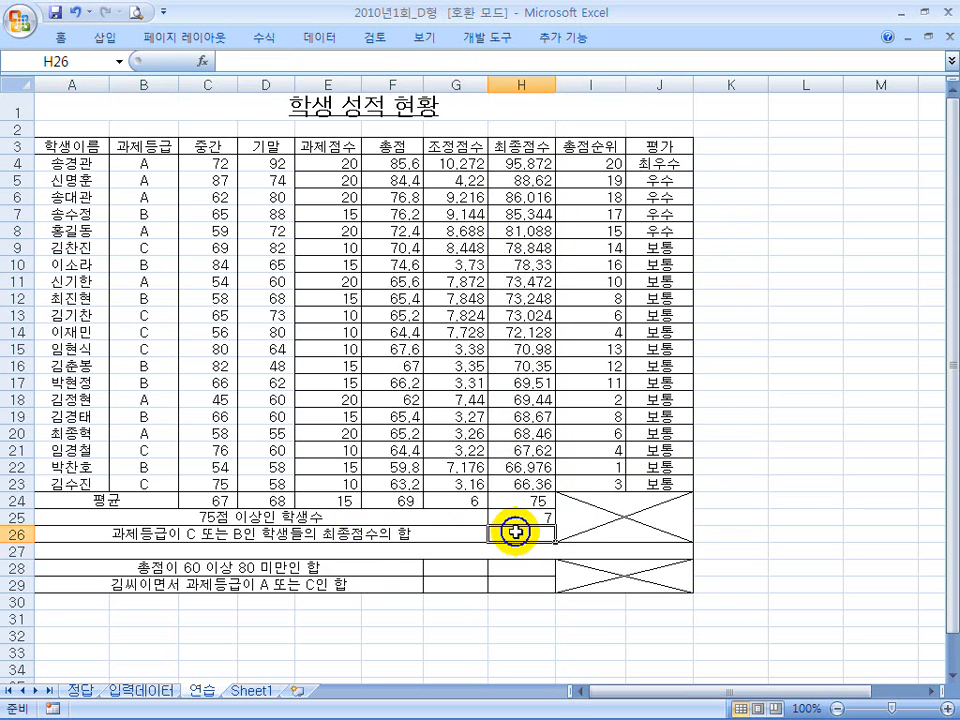
click(380, 548)
click(512, 517)
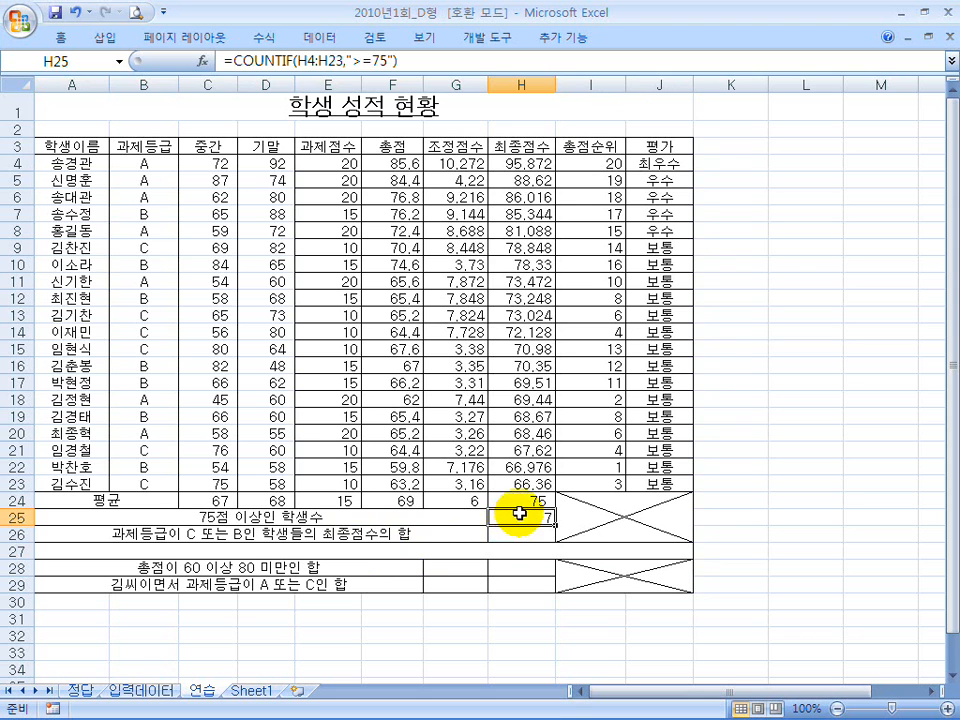
click(257, 540)
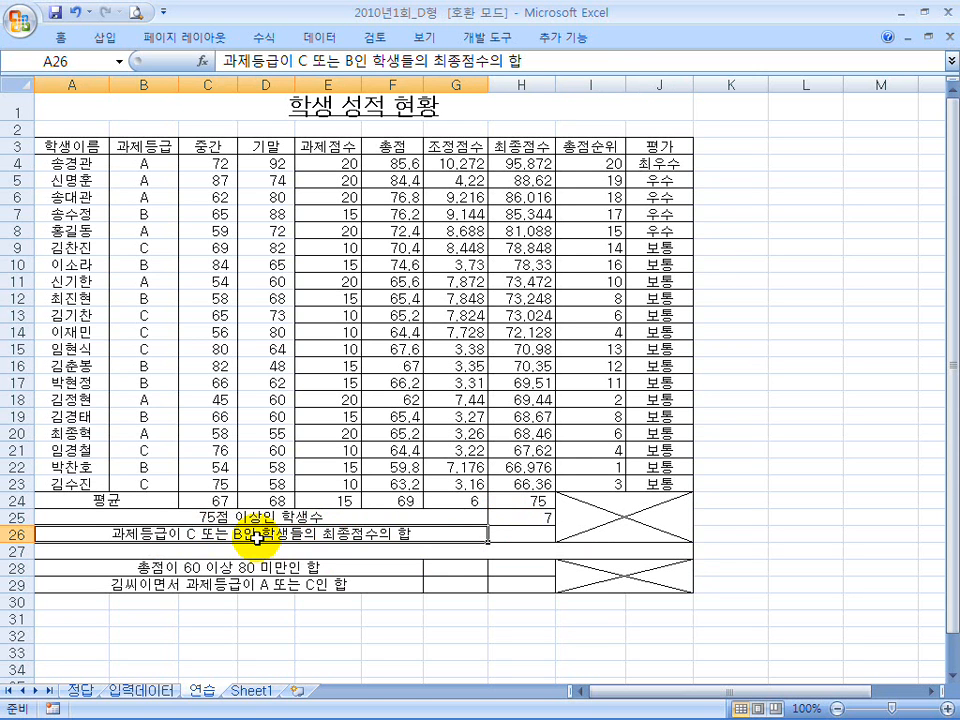
- Restore the smaller Excel window and highlight rule ⑩ on sumproduct, isnumber and find in the Hangul document
double_click(630, 11)
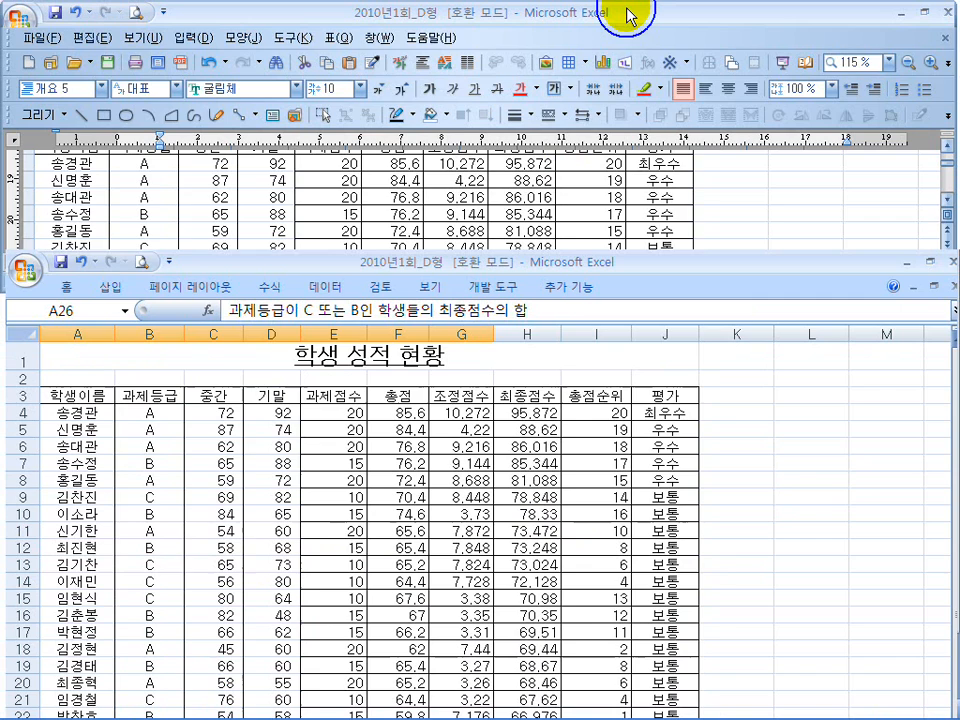
drag(296, 188, 628, 189)
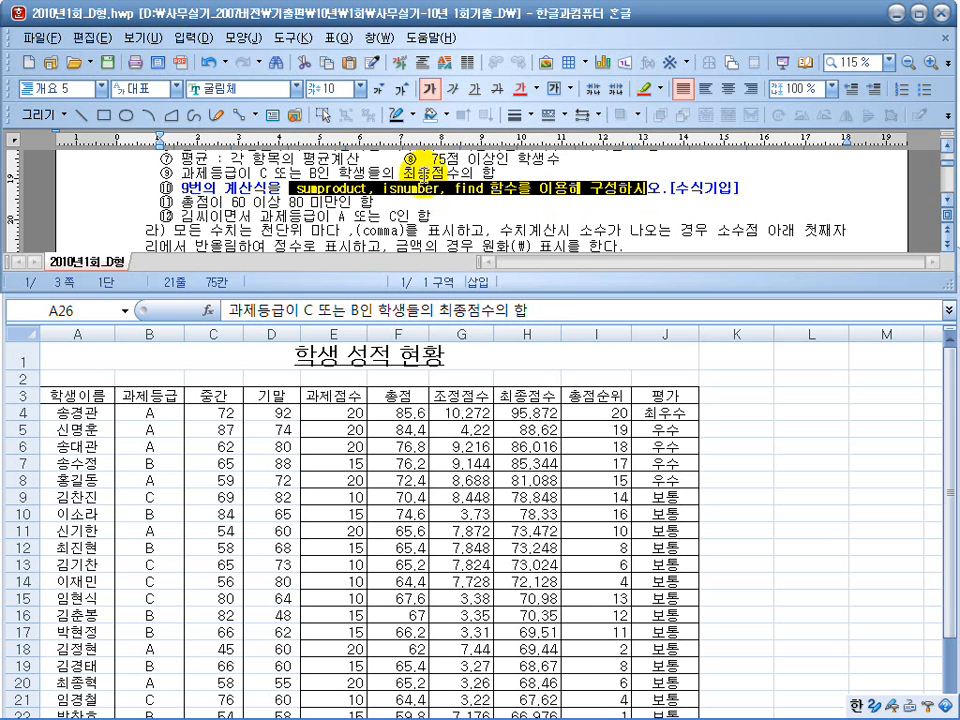
drag(174, 188, 300, 188)
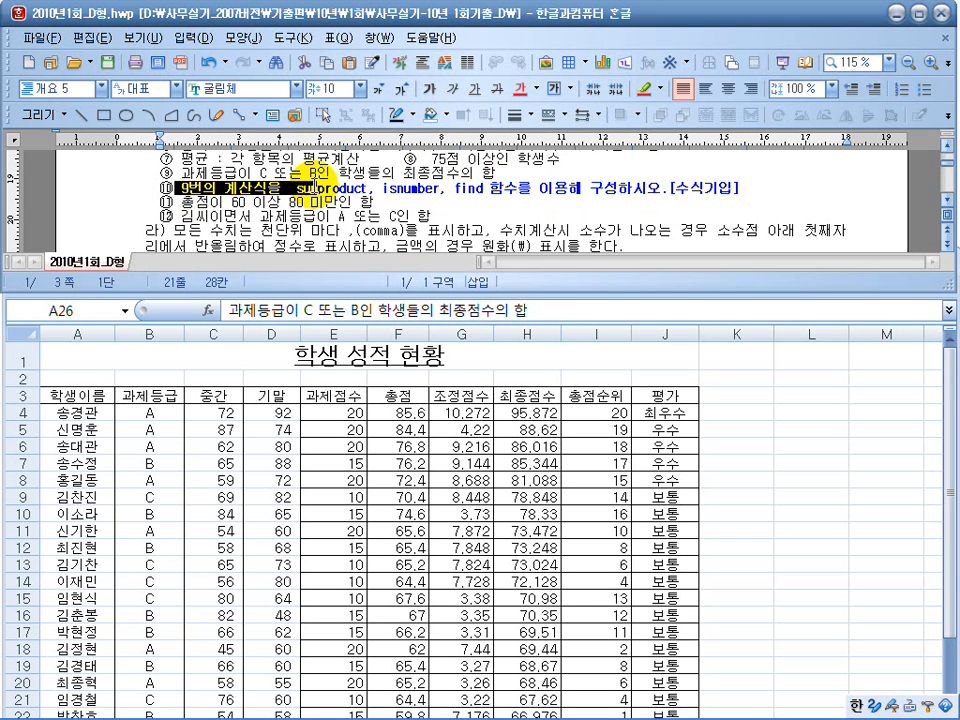
drag(734, 188, 152, 190)
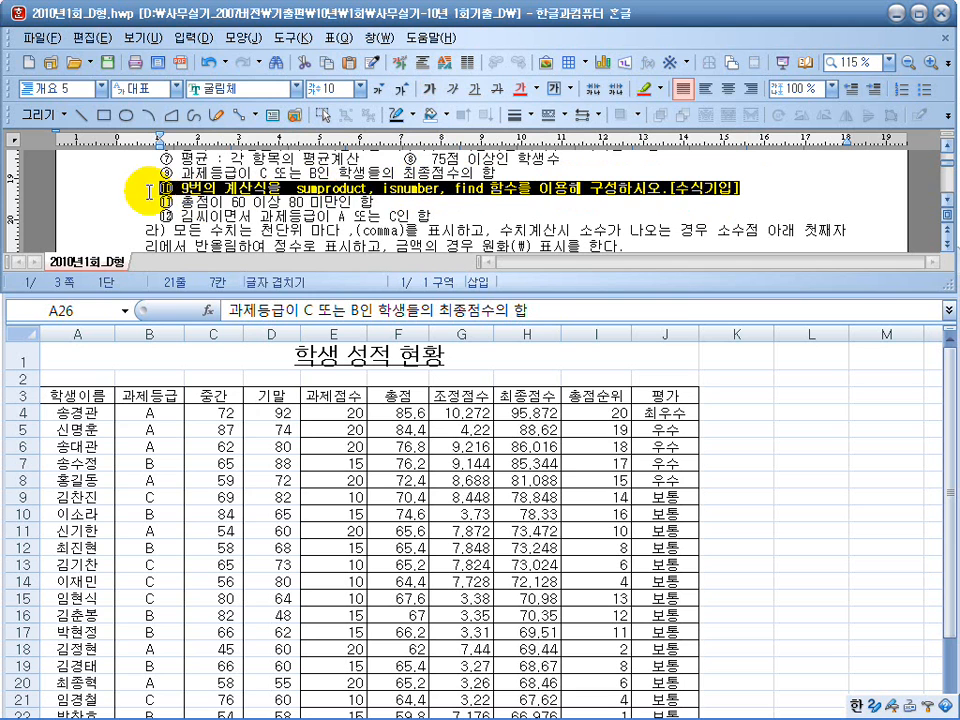
click(348, 190)
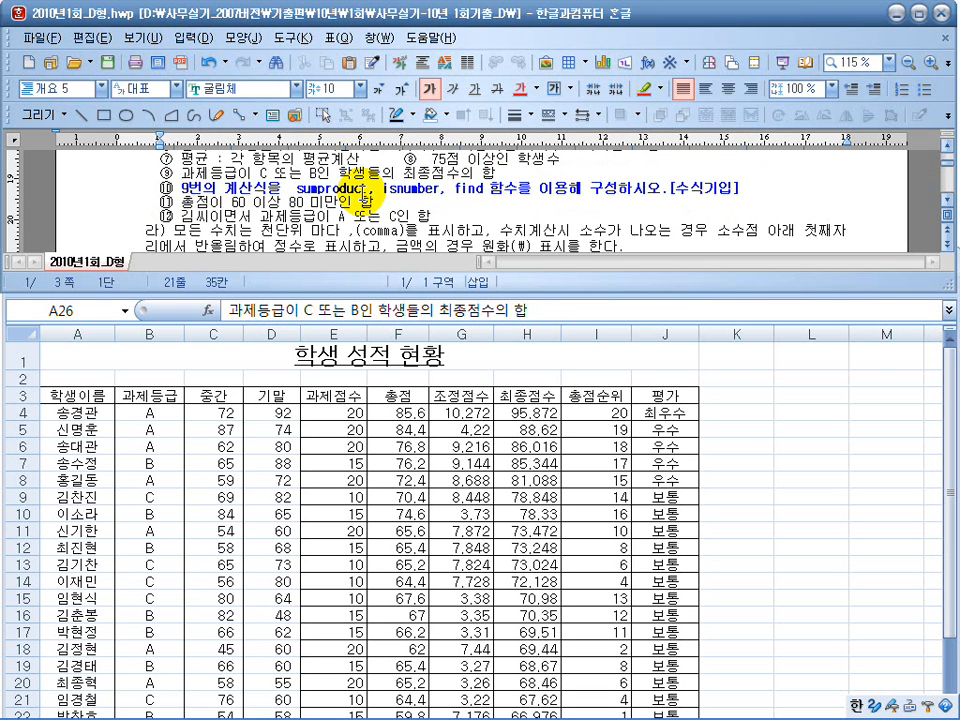
drag(340, 190, 455, 188)
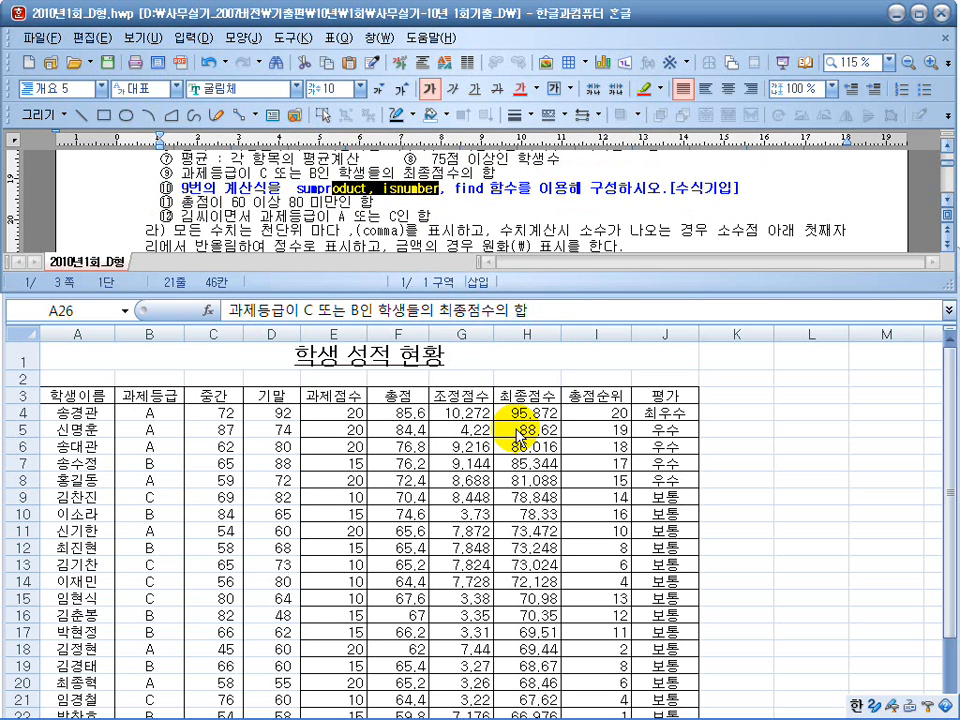
- Back in the maximized Excel window, enter =find("B",B4:B23) in H26 as the first part of rule ⑩'s formula
click(518, 436)
scroll(504, 430, down, 3)
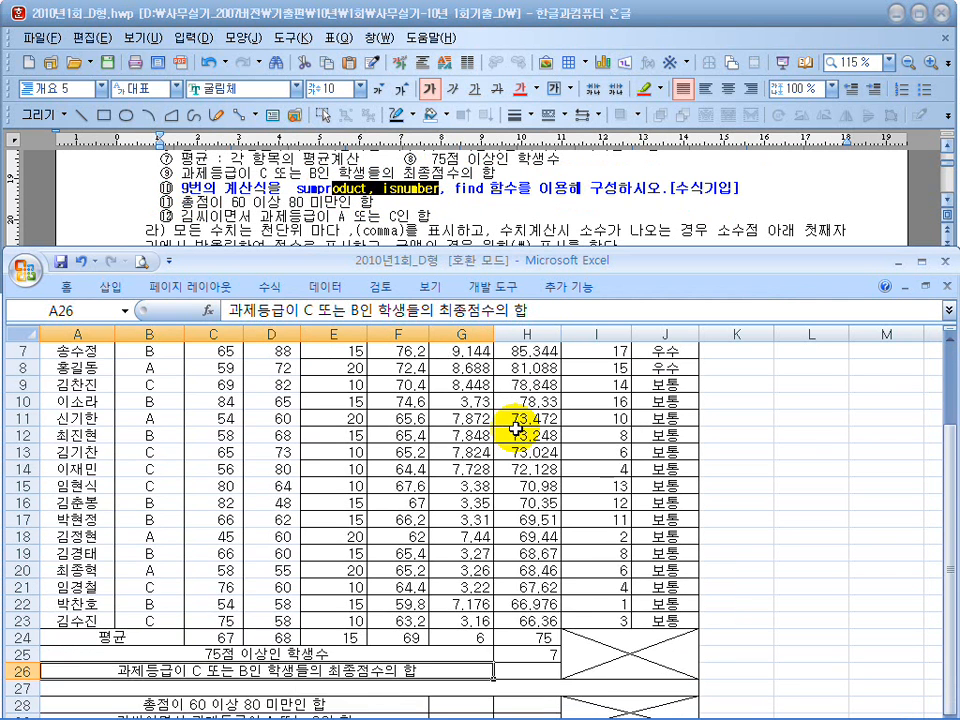
click(518, 620)
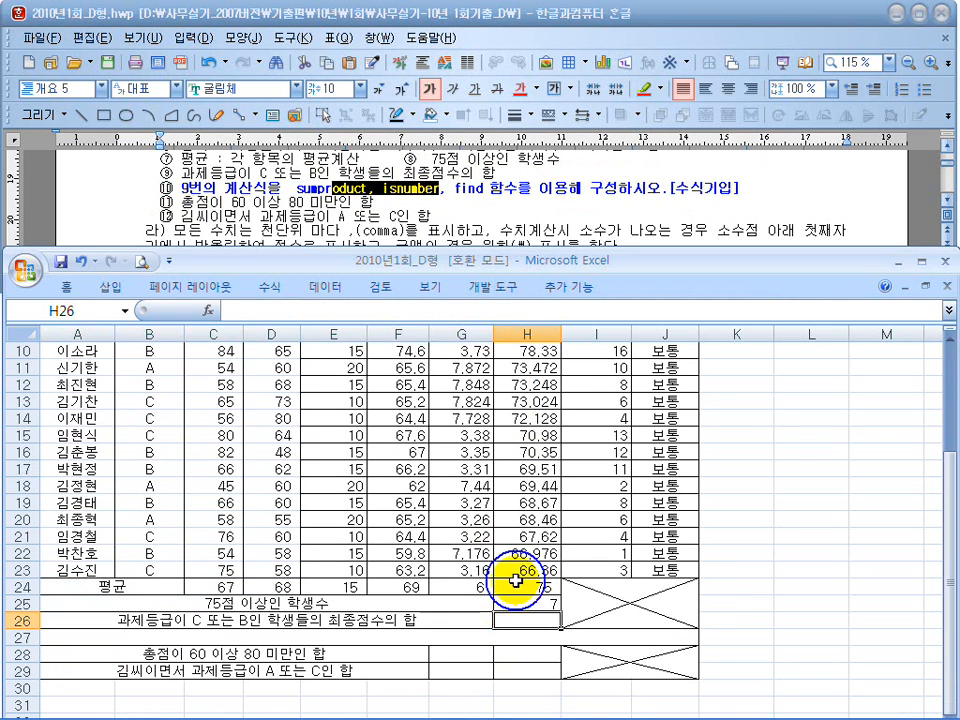
double_click(624, 261)
scroll(546, 392, up, 1)
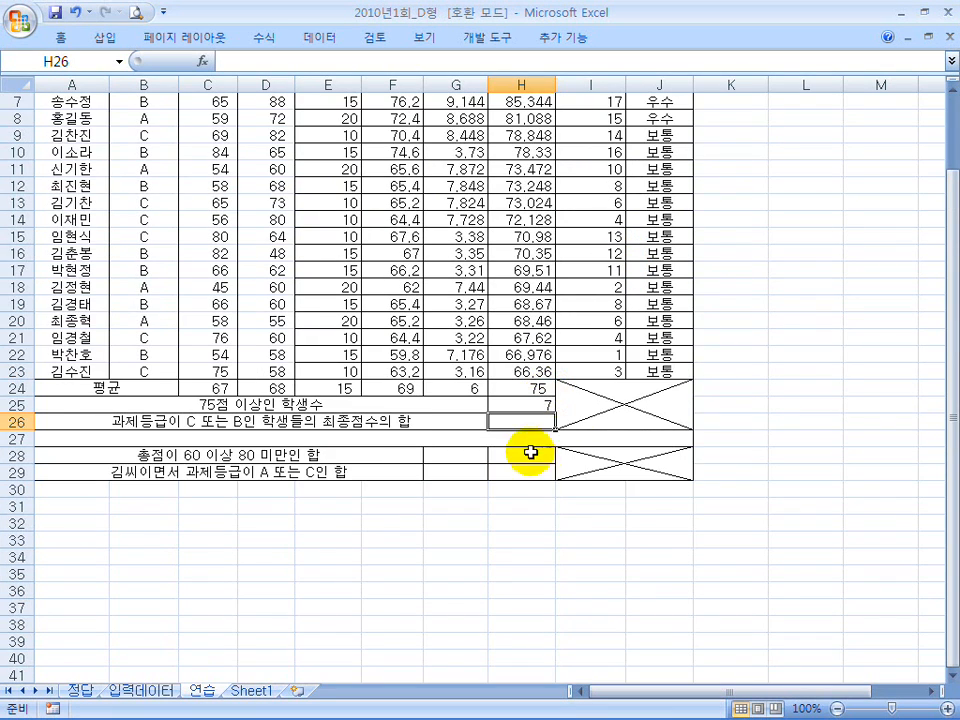
scroll(550, 435, up, 1)
scroll(549, 437, up, 1)
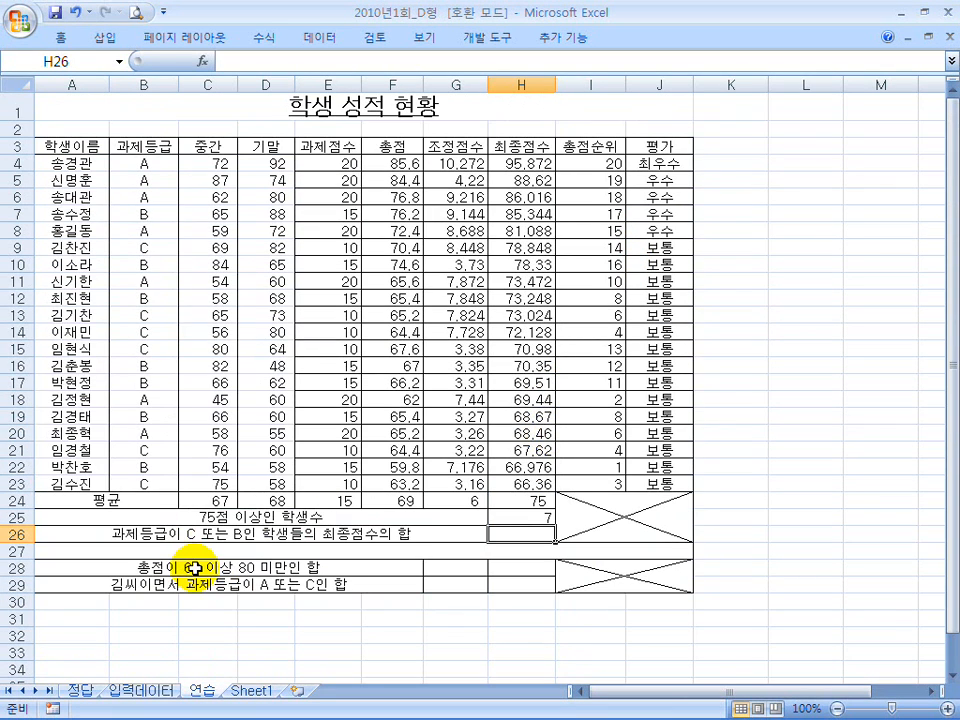
text(=find)
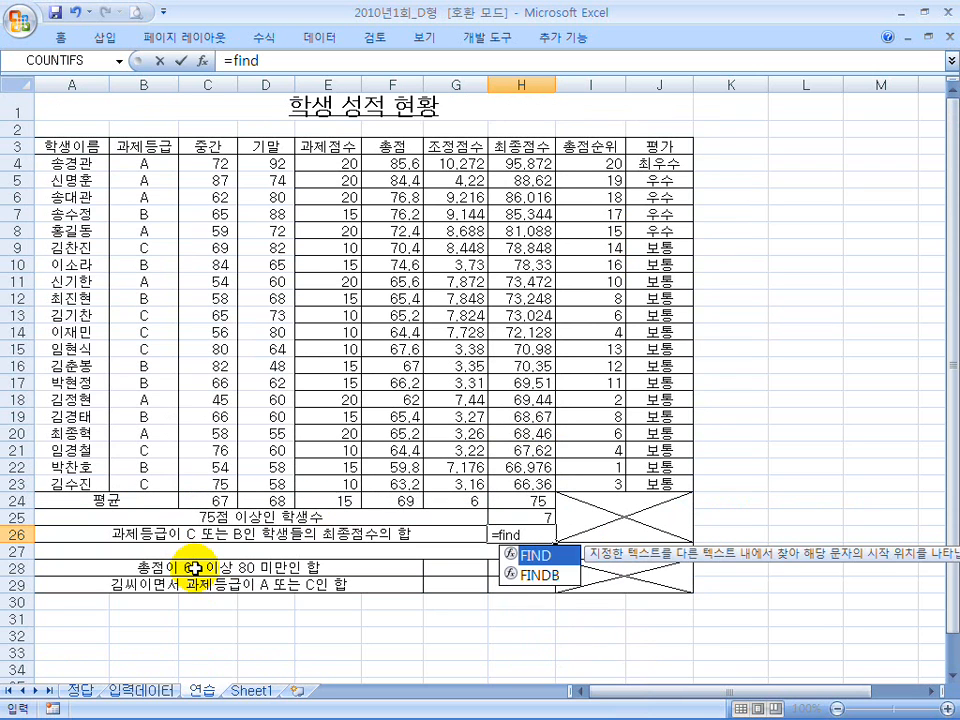
text(("B)
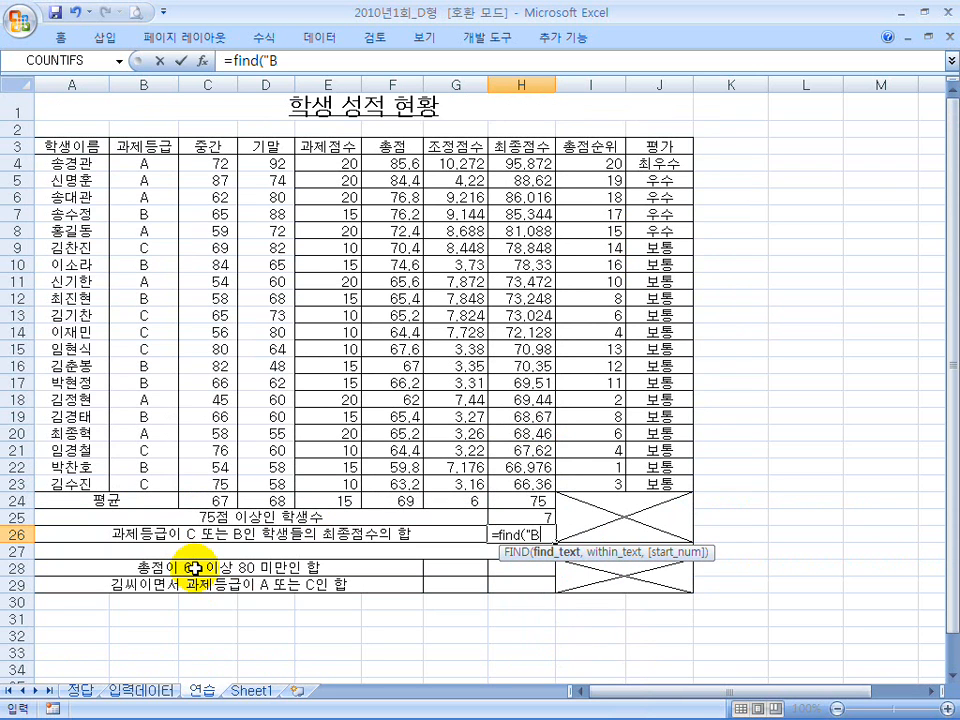
text(",)
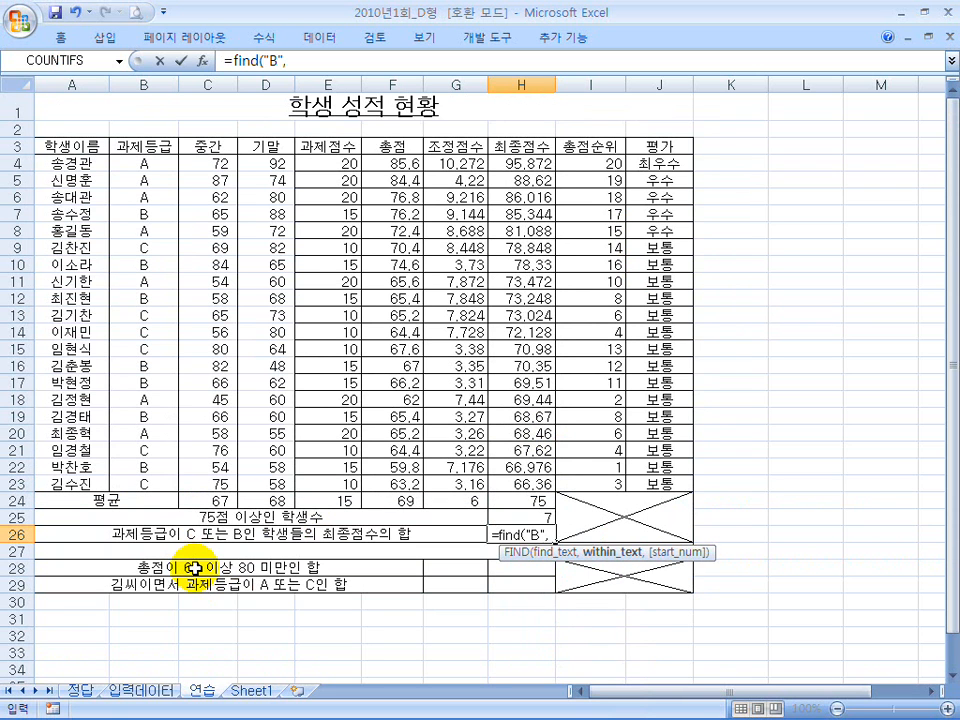
drag(144, 163, 168, 488)
text())
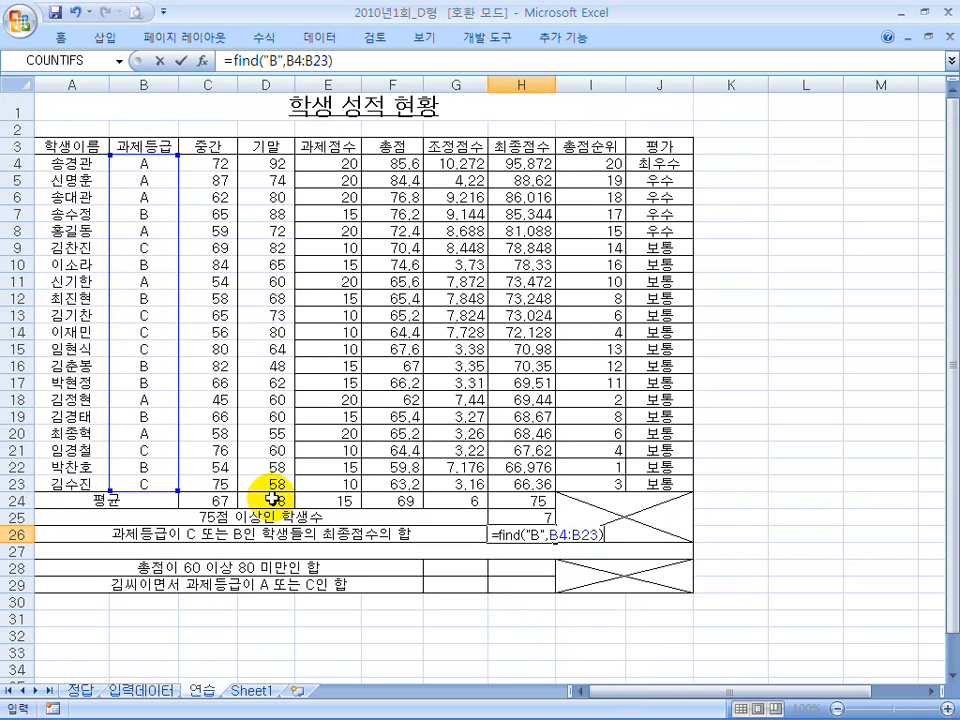
key(Return)
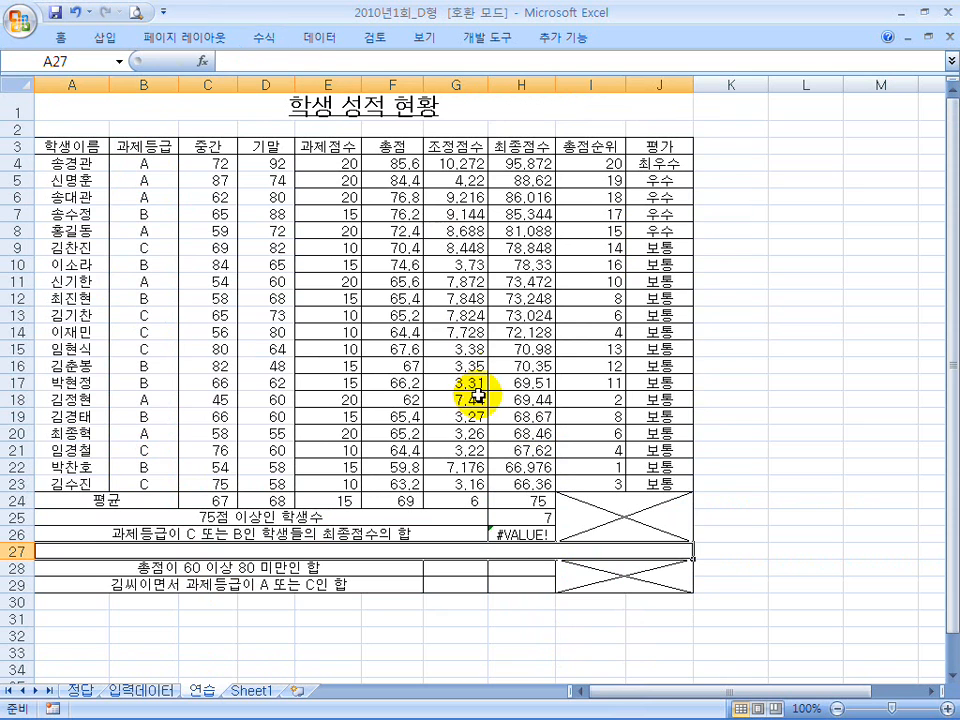
click(517, 534)
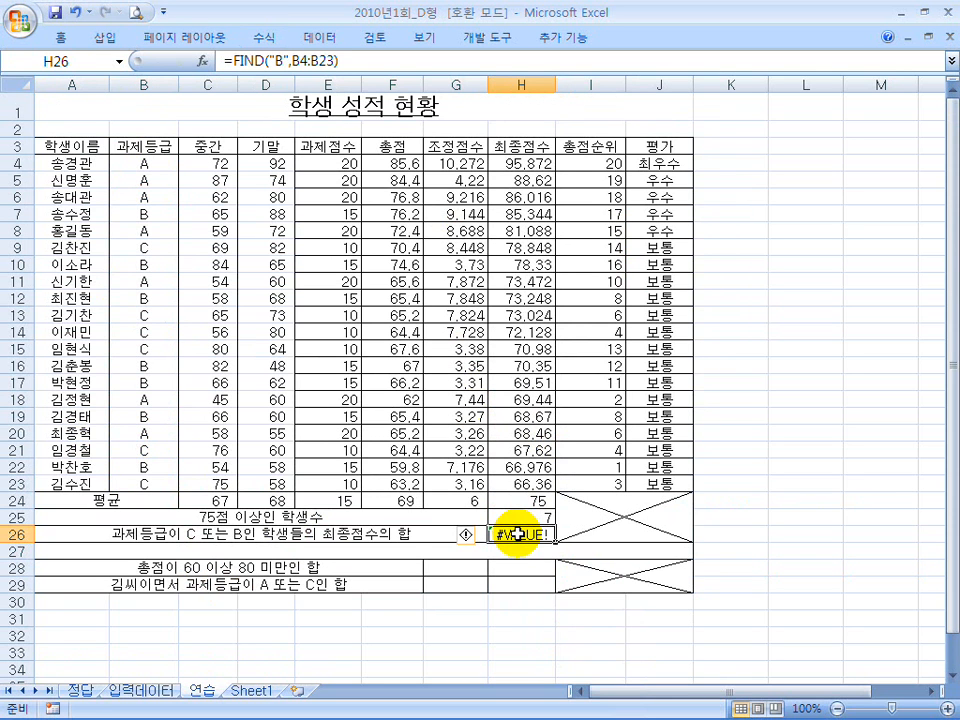
- Test the FIND formula in H26 by changing the 과제등급 in B4 to B, and set B4 back to A
click(161, 165)
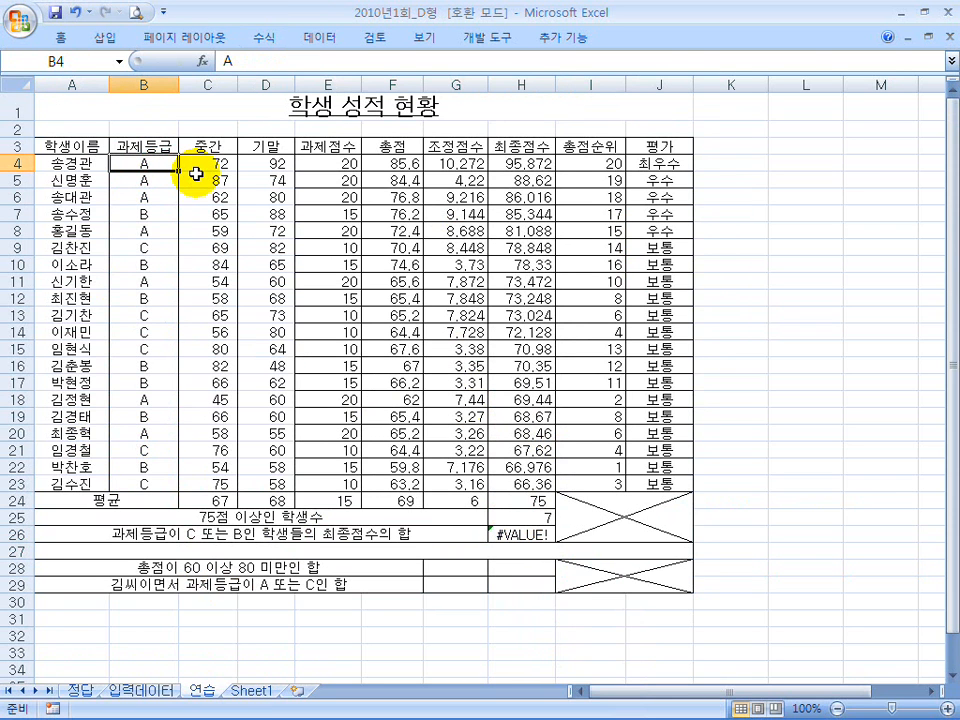
text(B)
key(Return)
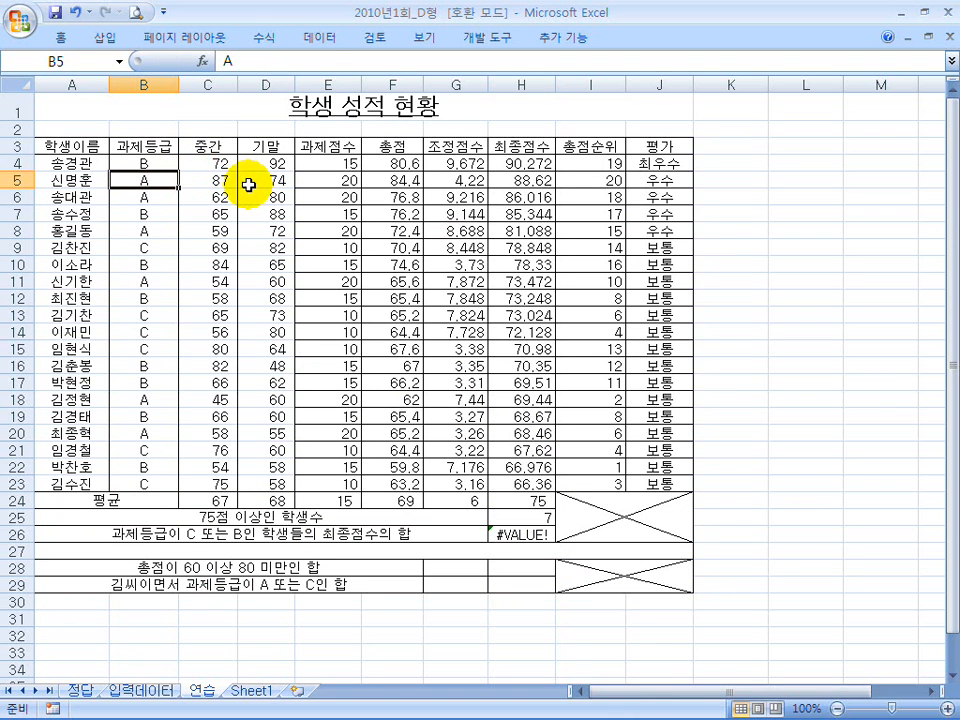
click(517, 534)
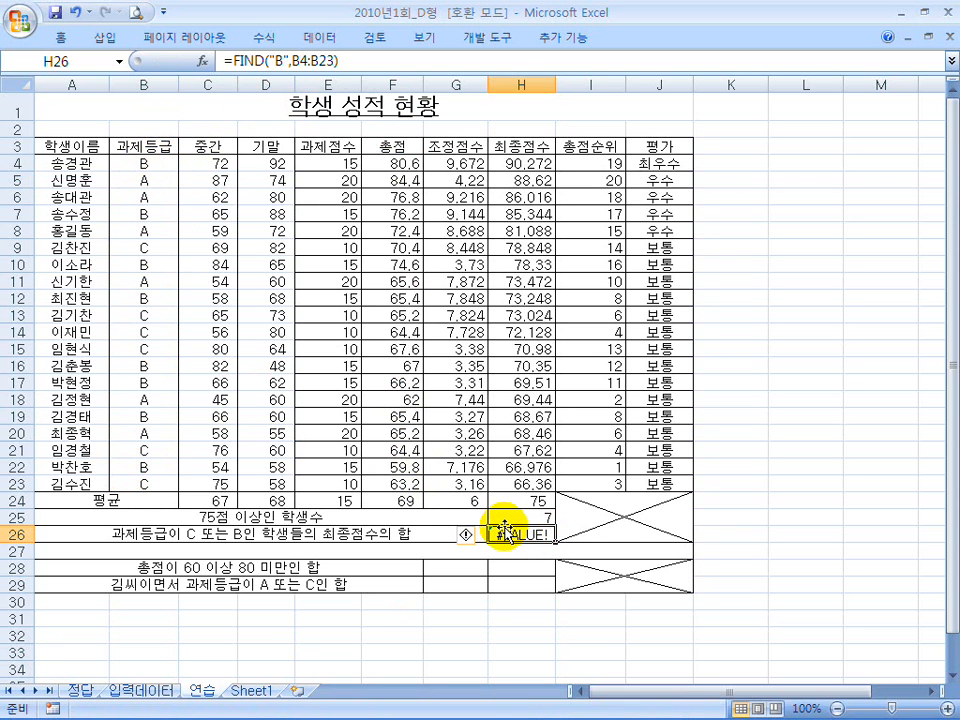
click(146, 163)
text(A)
key(ctrl+Return)
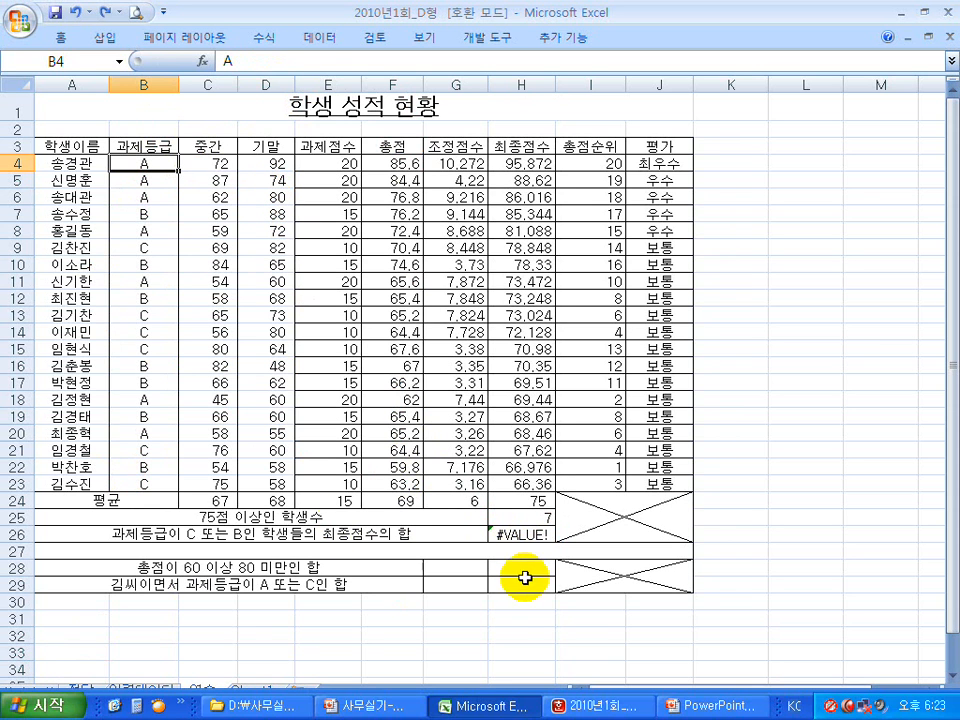
- Convert the FIND formula in H26 into an array formula
click(508, 533)
click(361, 60)
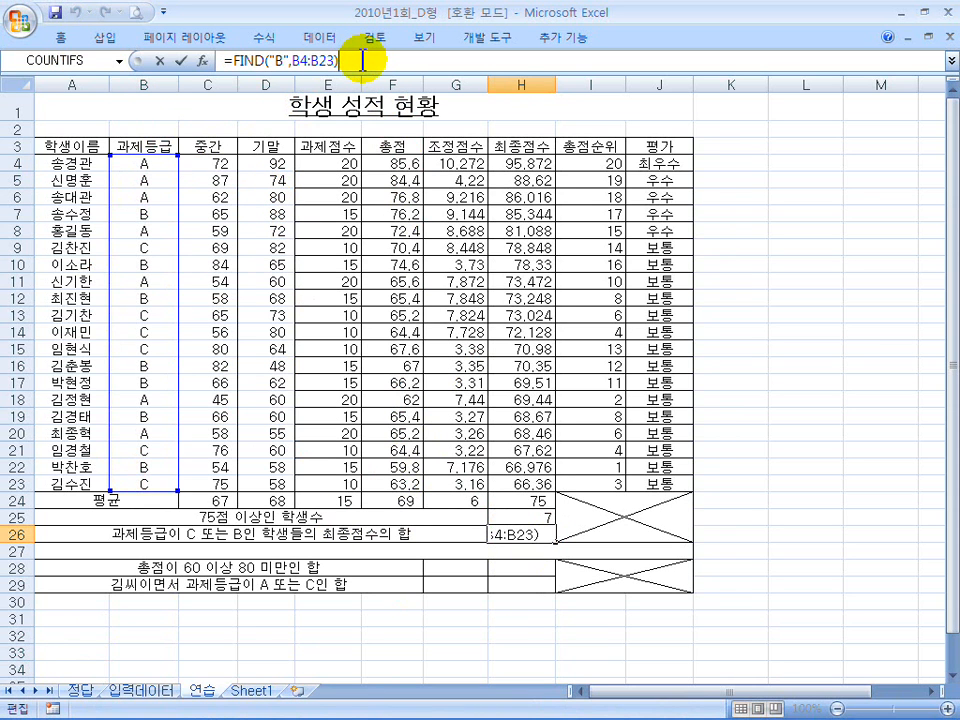
key(ctrl+shift+Return)
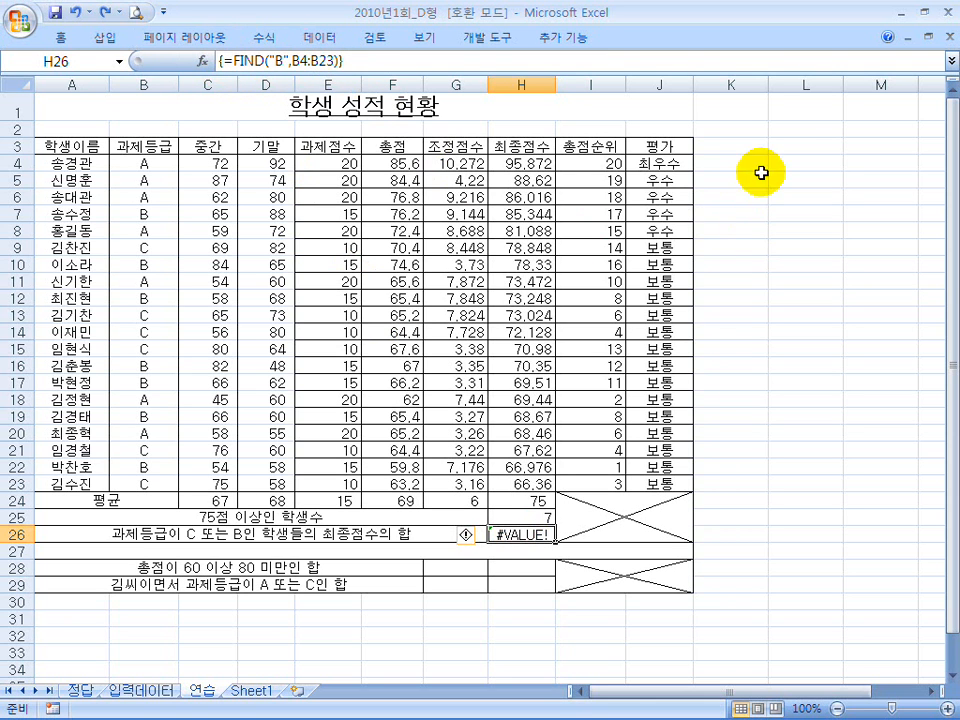
- Enter =find("B",B4) in L4 as a helper check and copy it down to L9
click(797, 156)
text(=find("B)
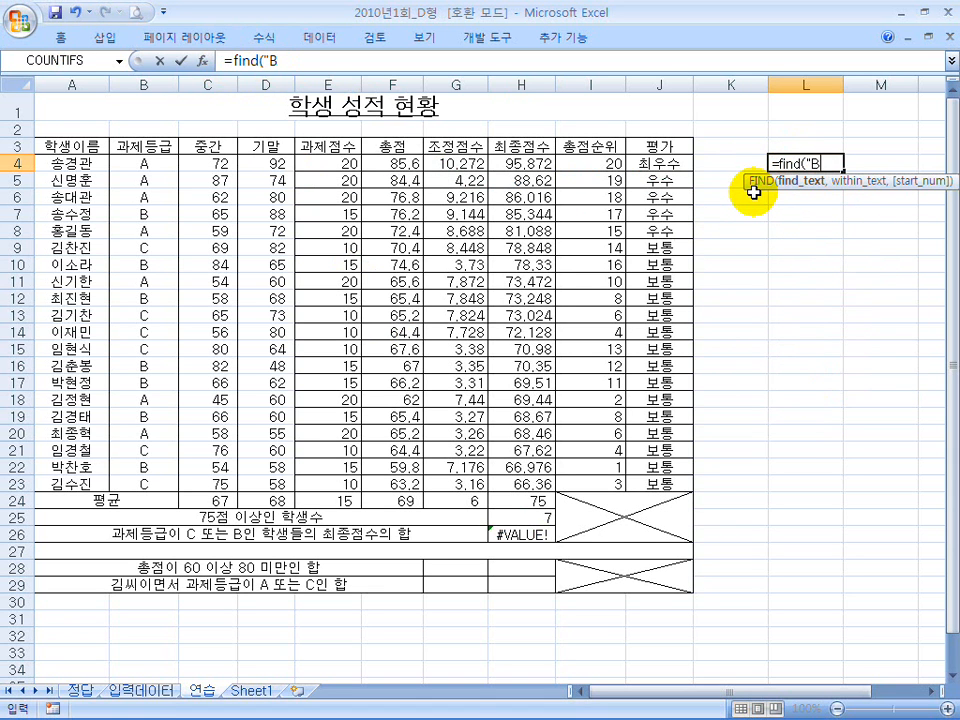
text(",)
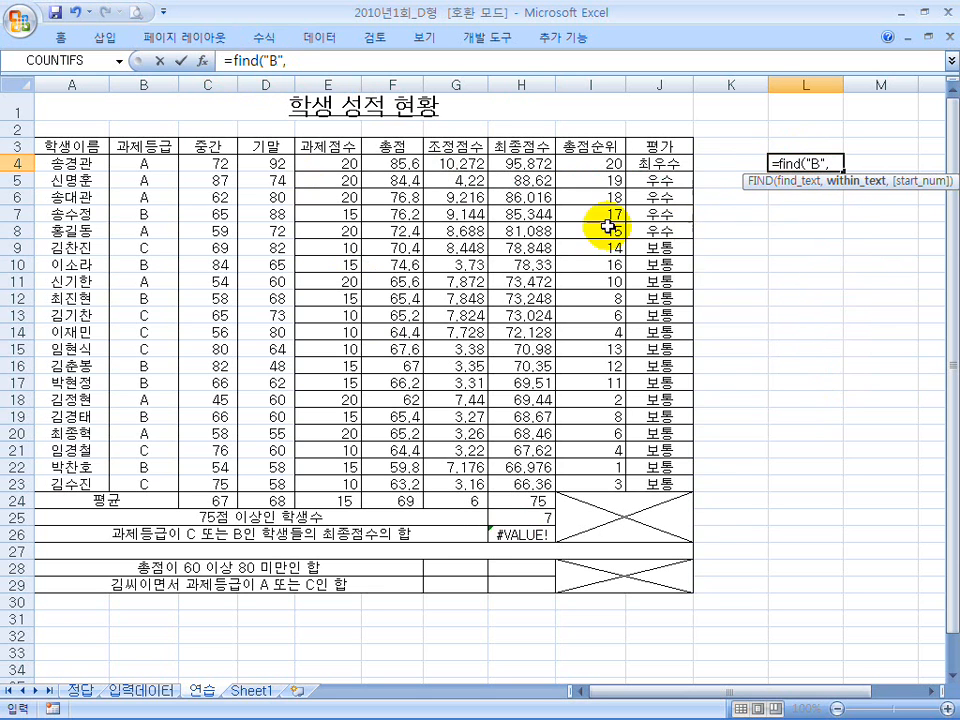
click(146, 166)
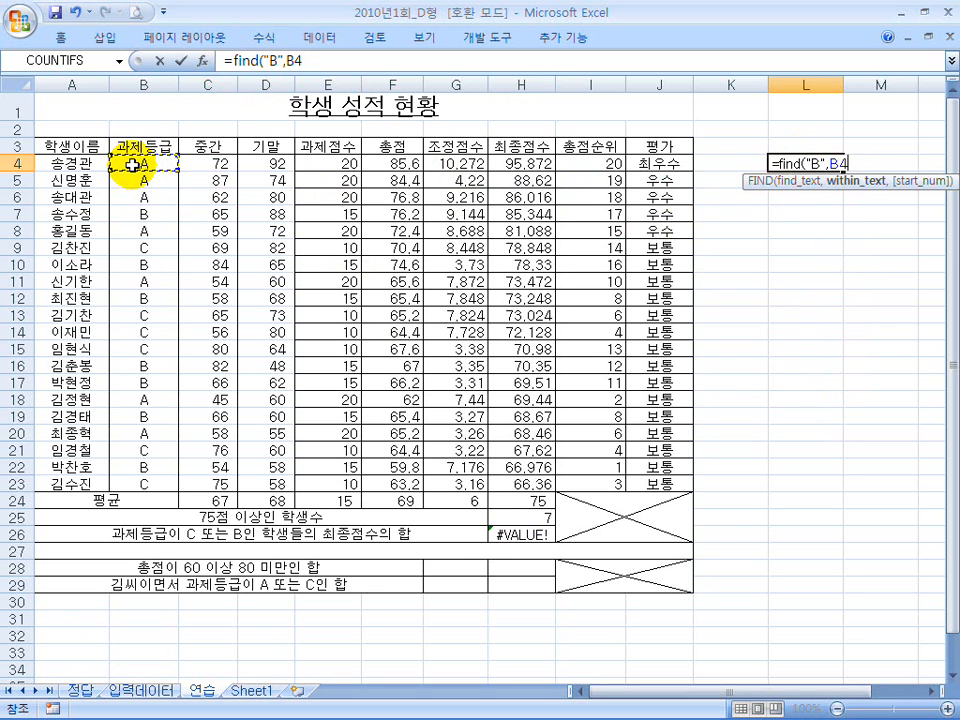
text())
key(Return)
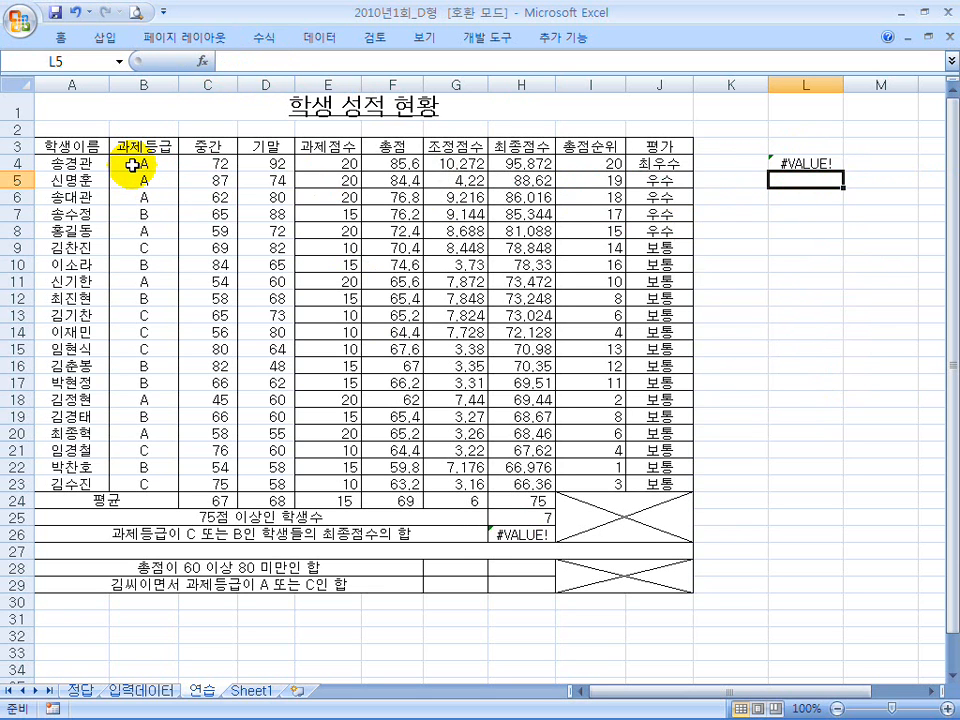
click(799, 165)
drag(842, 170, 150, 210)
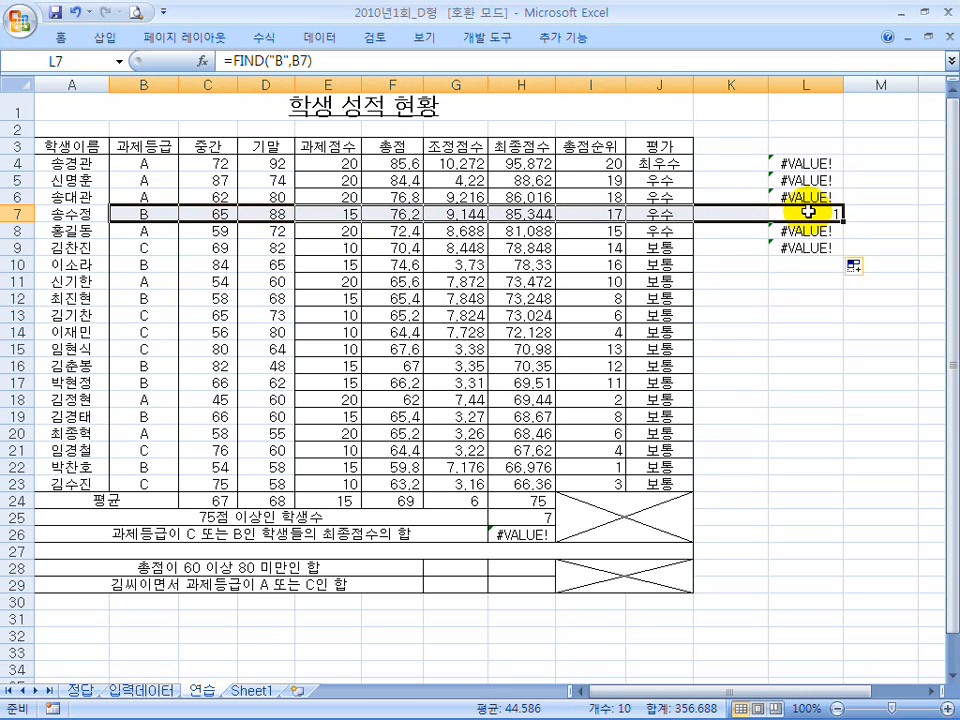
- Wrap the FIND formula in H26 in isnumber and enter it as a regular formula
click(515, 535)
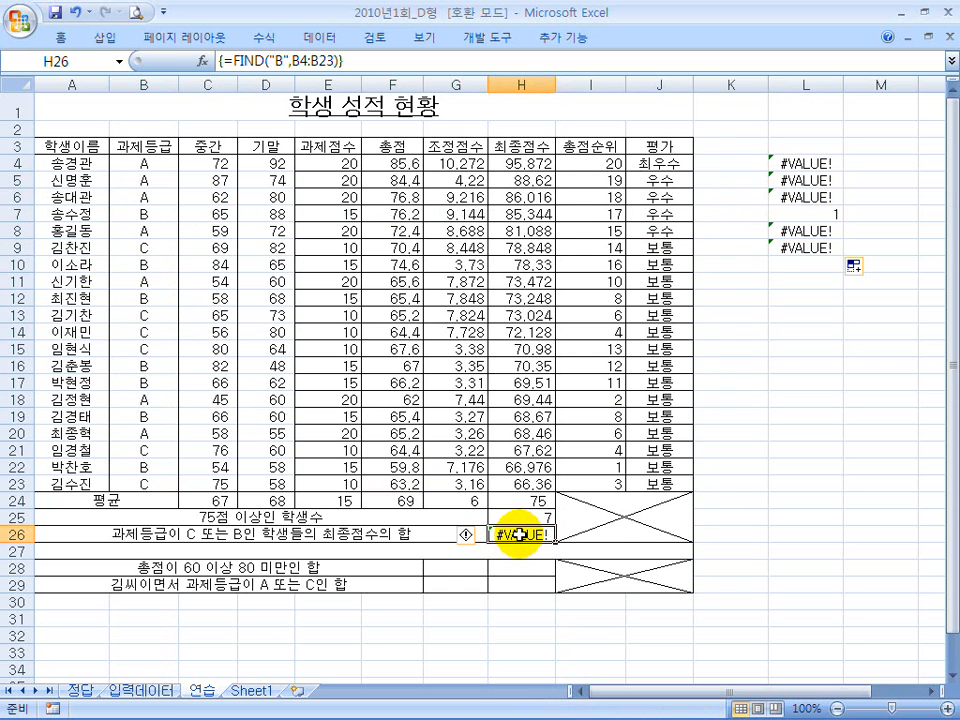
click(224, 60)
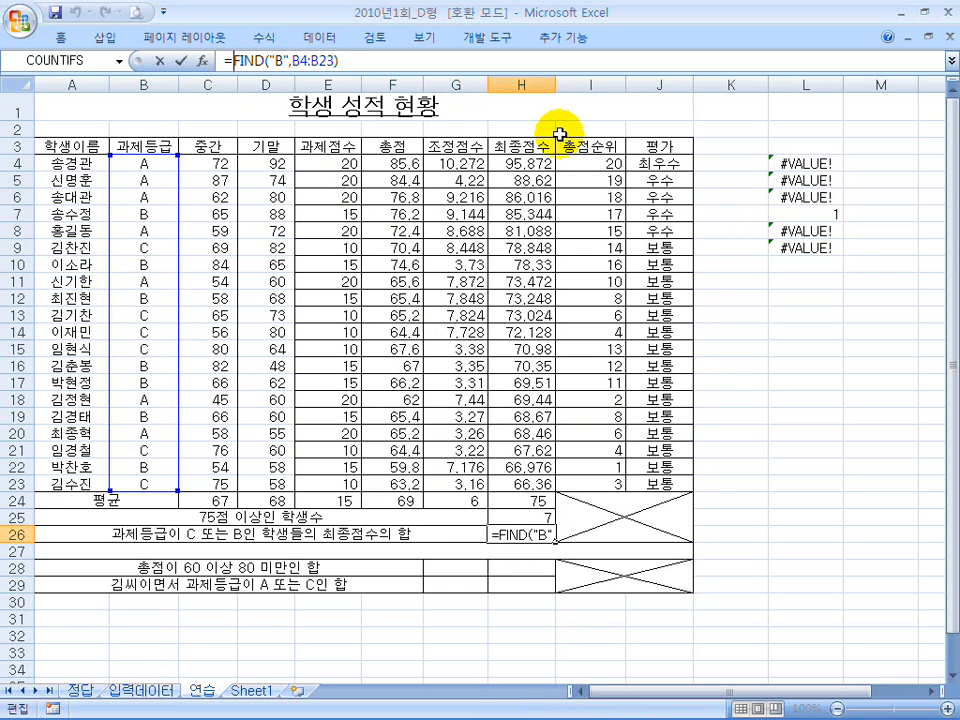
text(isnumb)
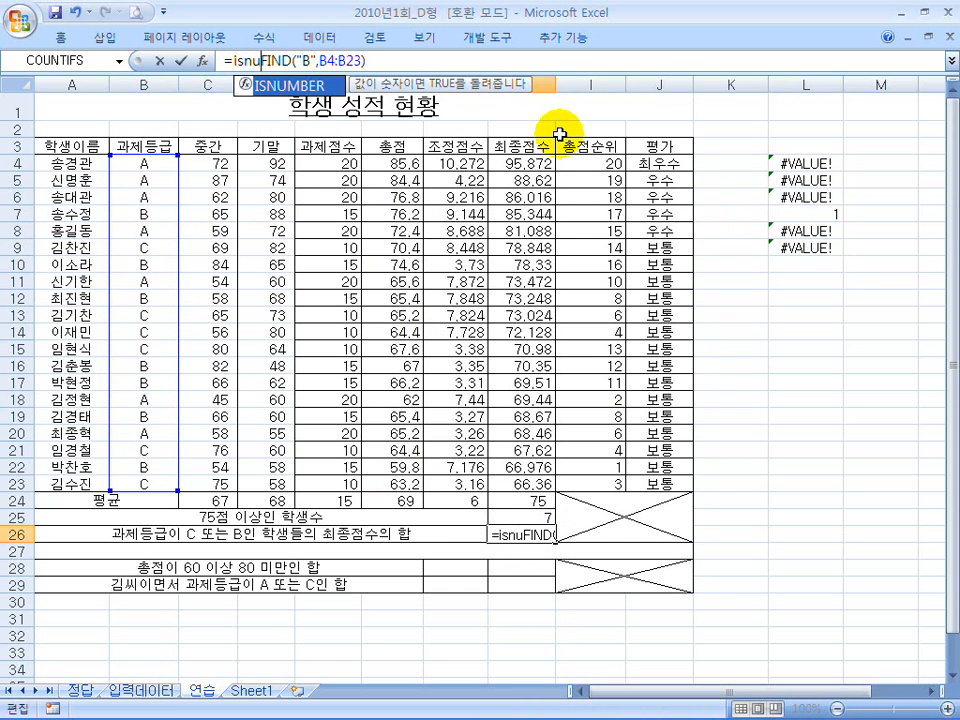
text(er))
key(BackSpace)
text(()
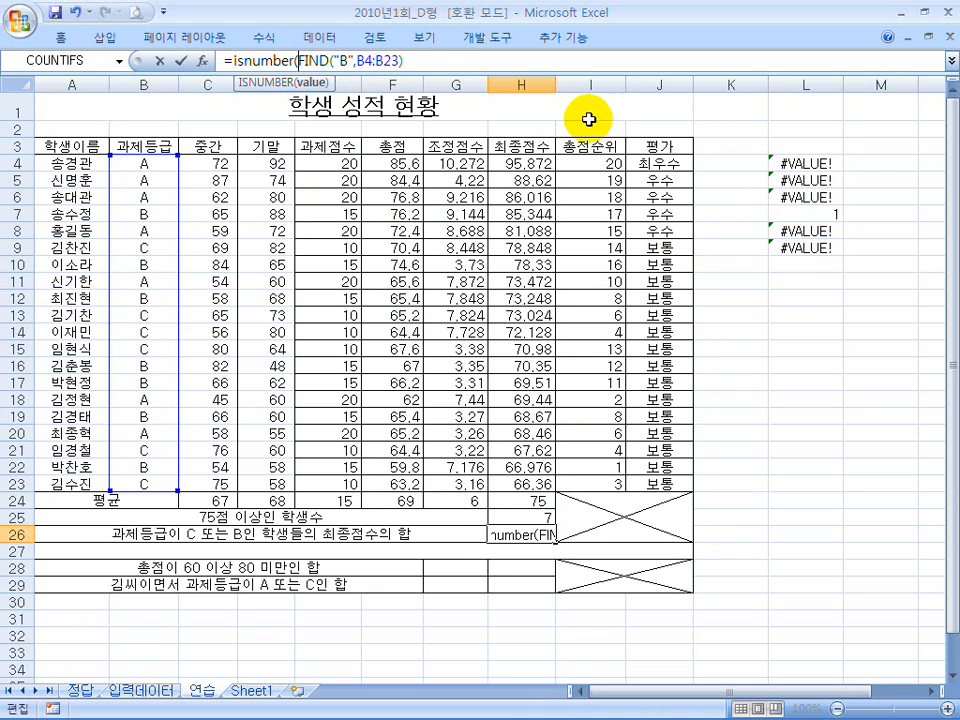
click(424, 62)
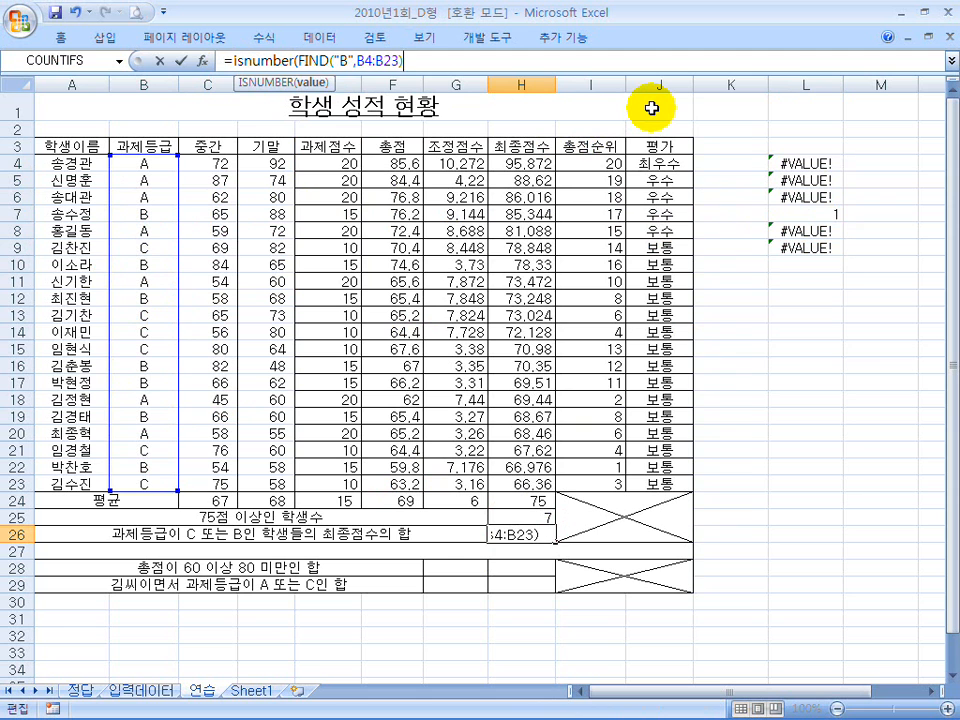
key(Return)
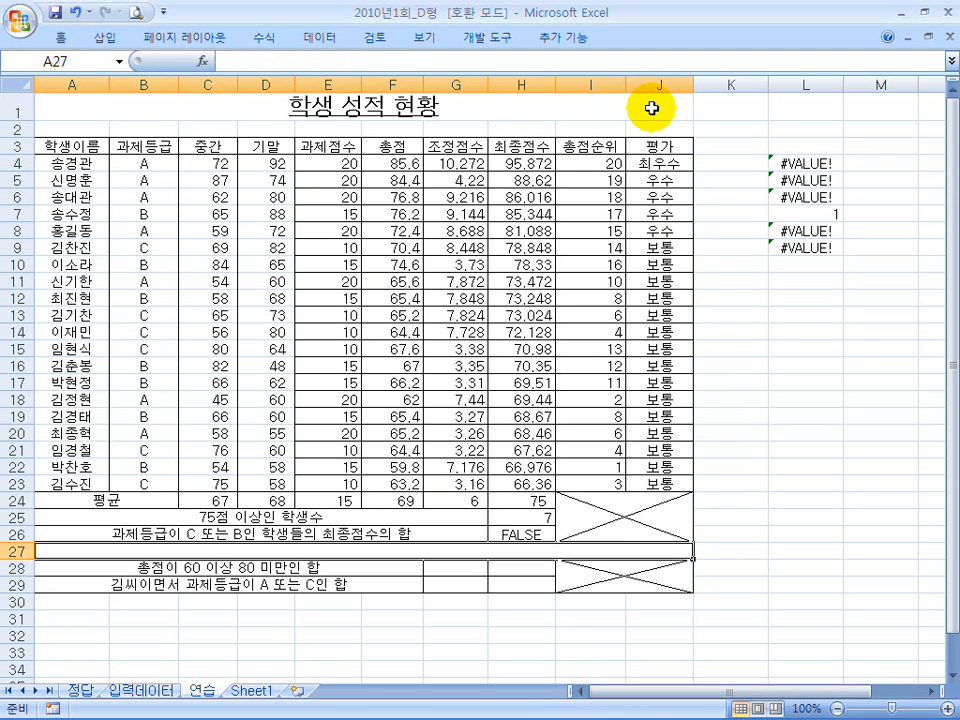
- Compare H26 with the 과제등급 in B4 and test the ISNUMBER formula by changing B4 to B
click(522, 536)
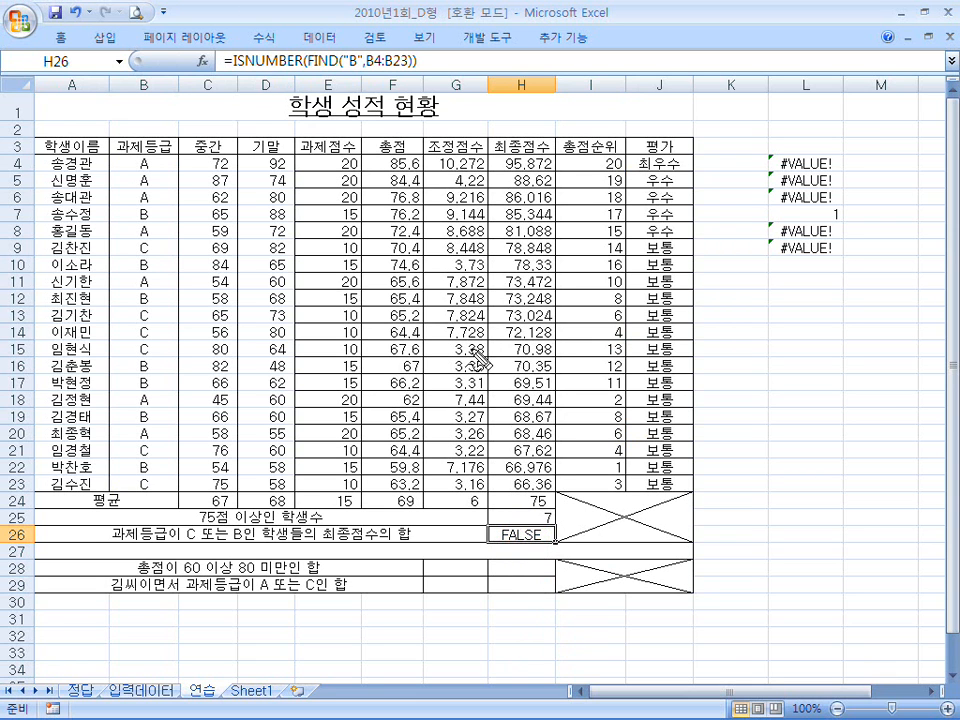
mouse_move(160, 158)
mouse_down()
mouse_move(133, 184)
mouse_move(182, 171)
mouse_up()
mouse_move(518, 539)
mouse_down()
mouse_move(492, 512)
mouse_move(521, 533)
mouse_up()
key(Escape)
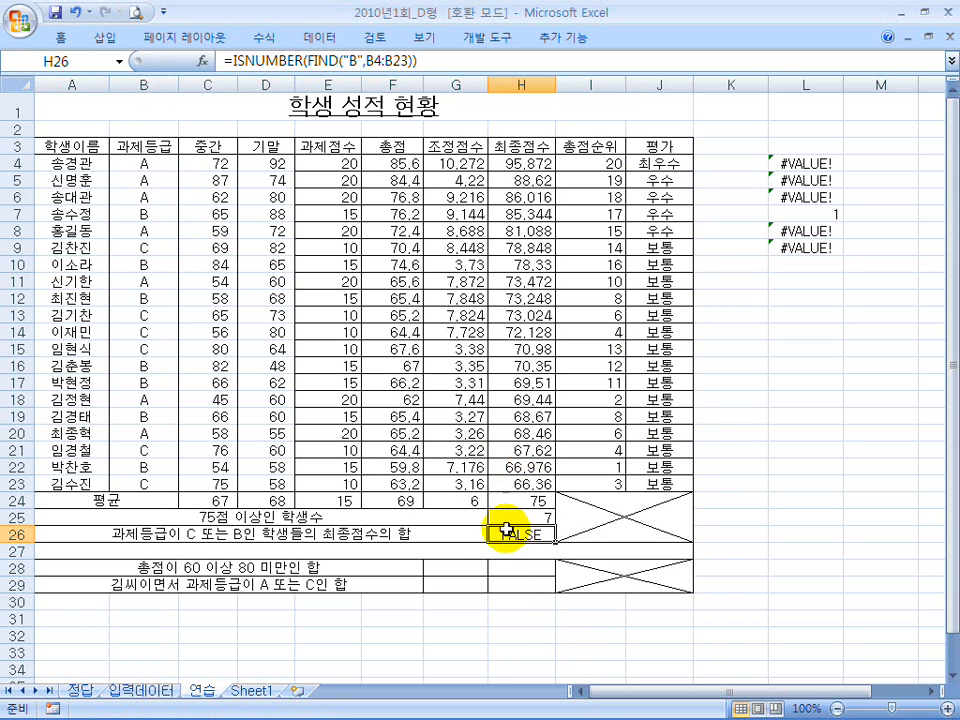
click(155, 161)
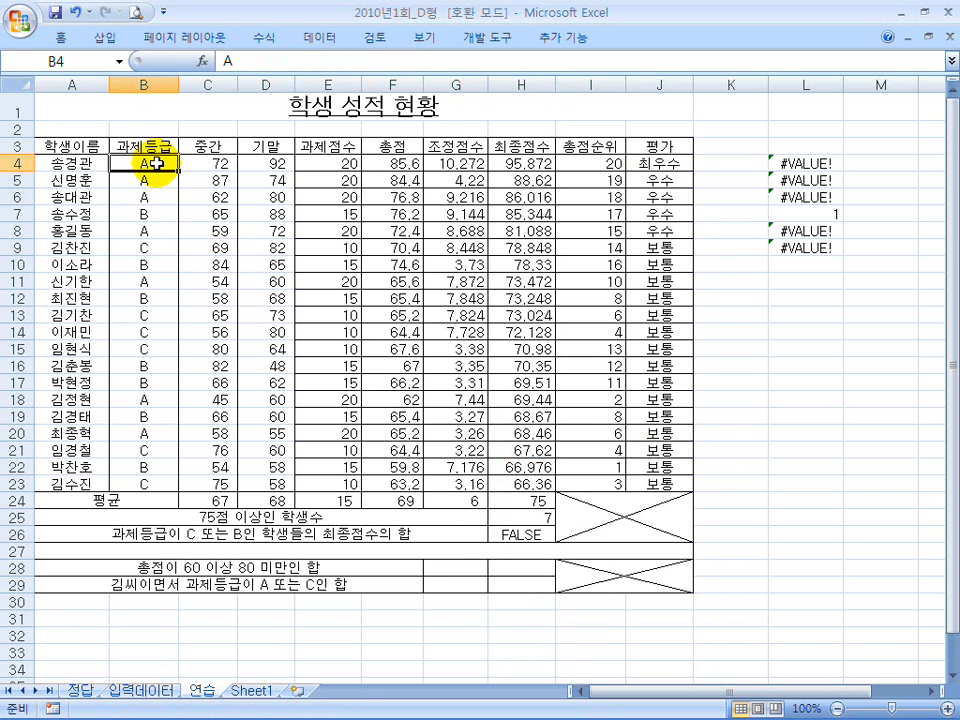
click(525, 533)
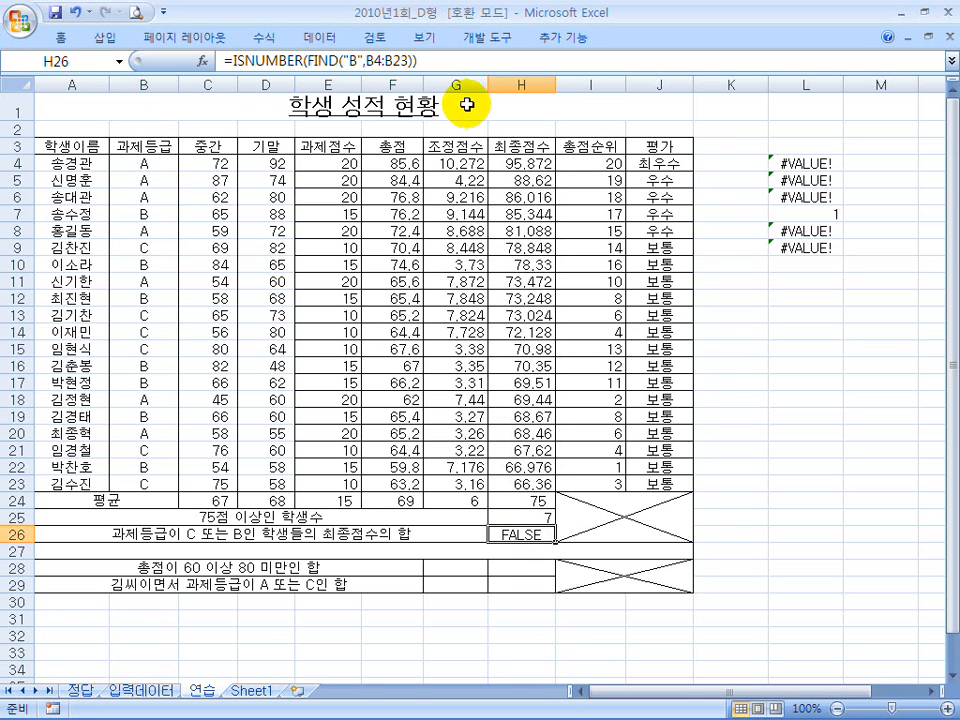
click(159, 166)
double_click(159, 163)
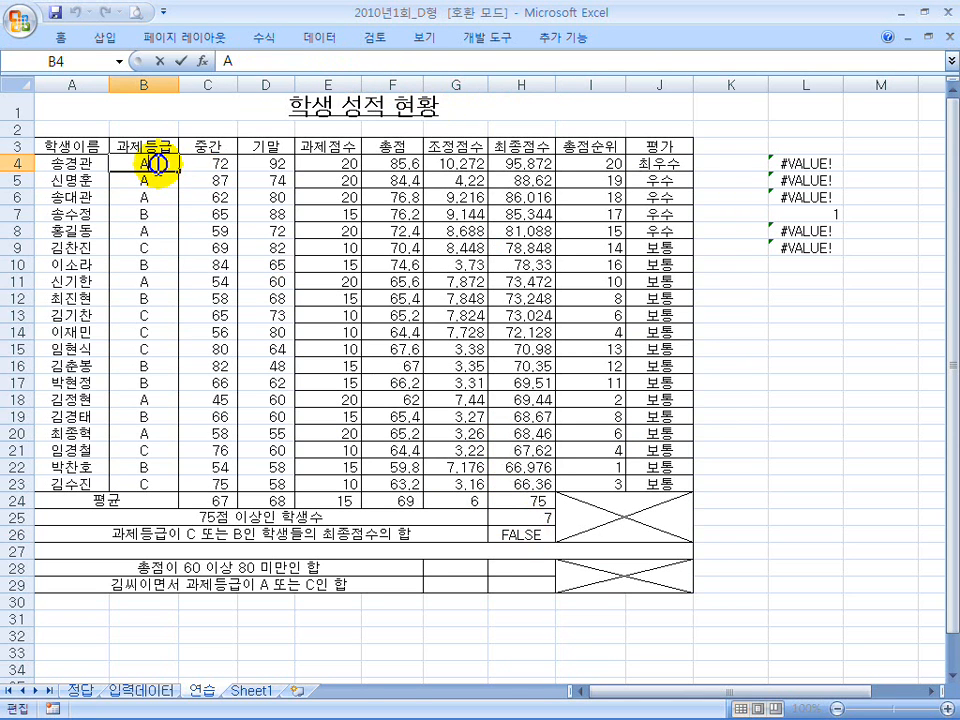
drag(159, 164, 122, 164)
text(B)
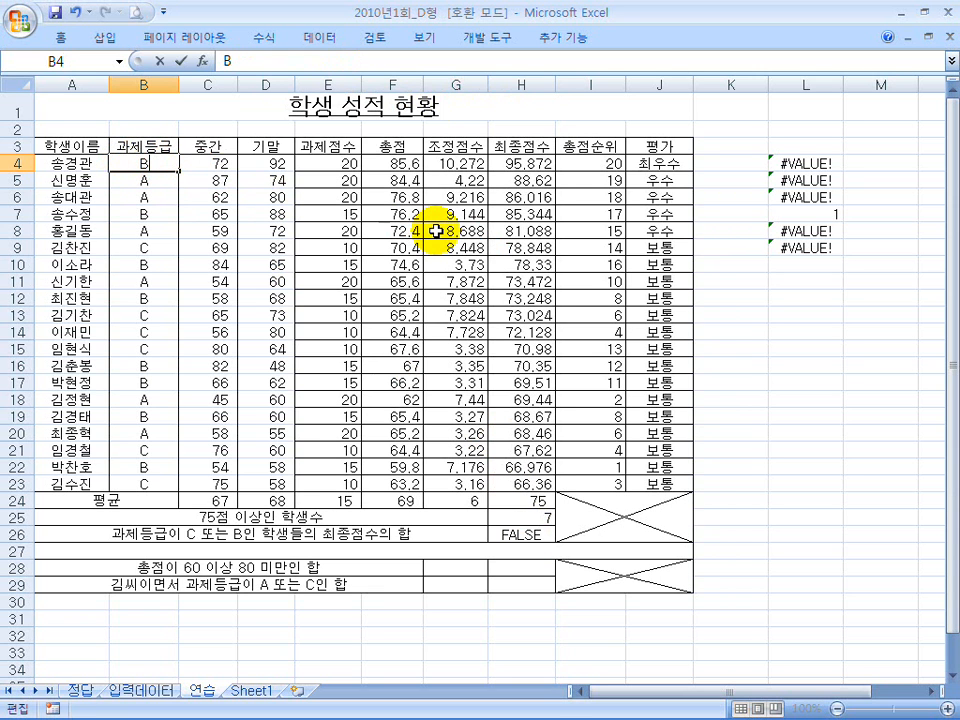
key(Return)
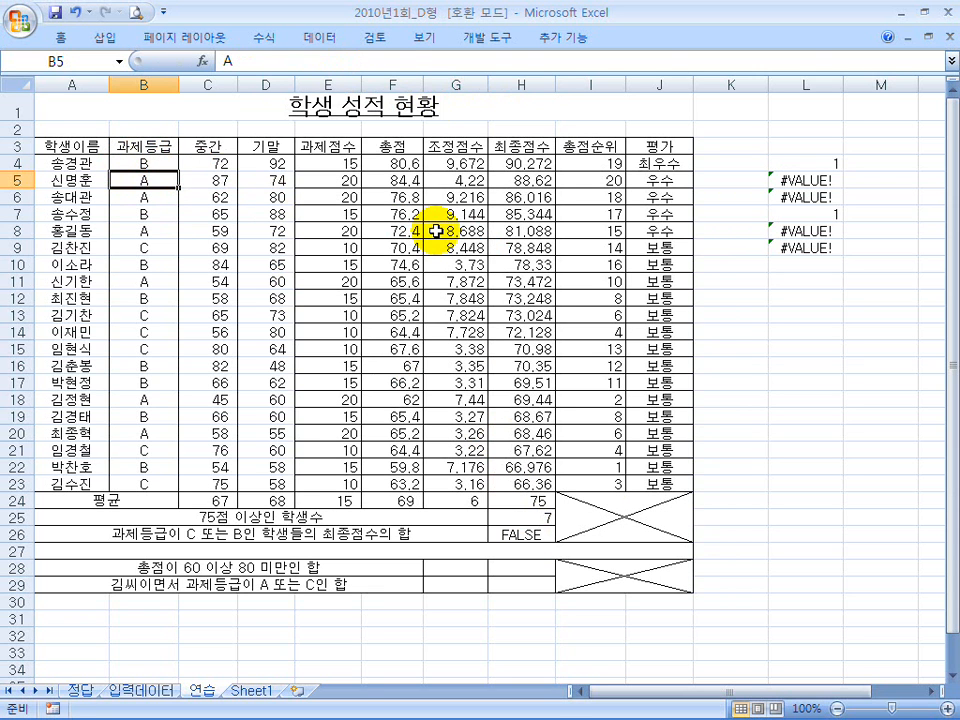
- Convert the ISNUMBER formula in H26 into an array formula and compare its result with B4
click(527, 534)
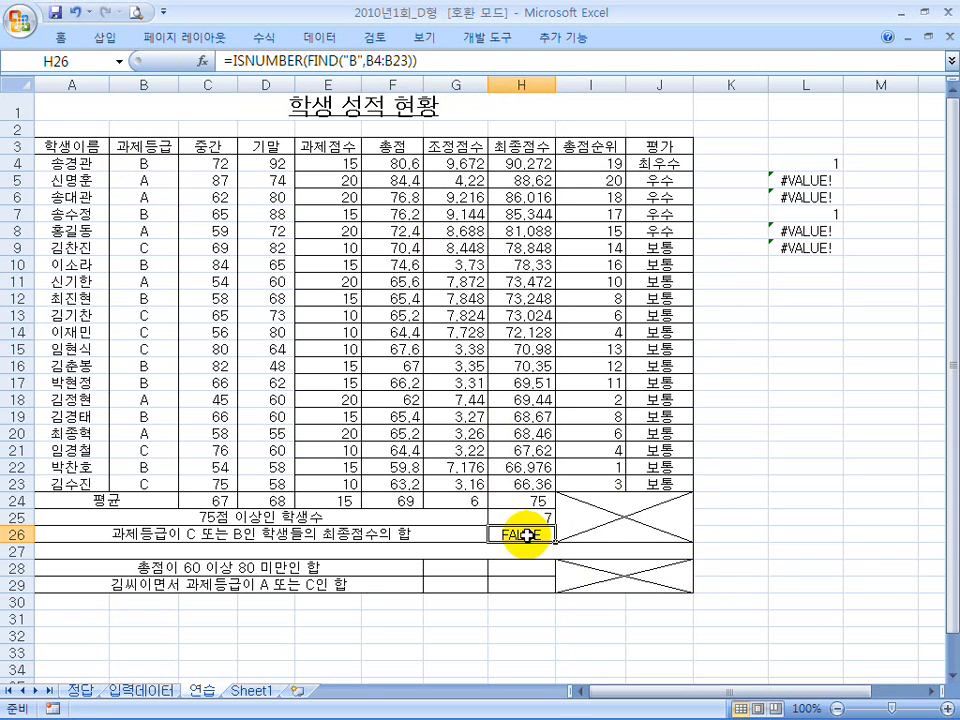
click(422, 62)
key(End)
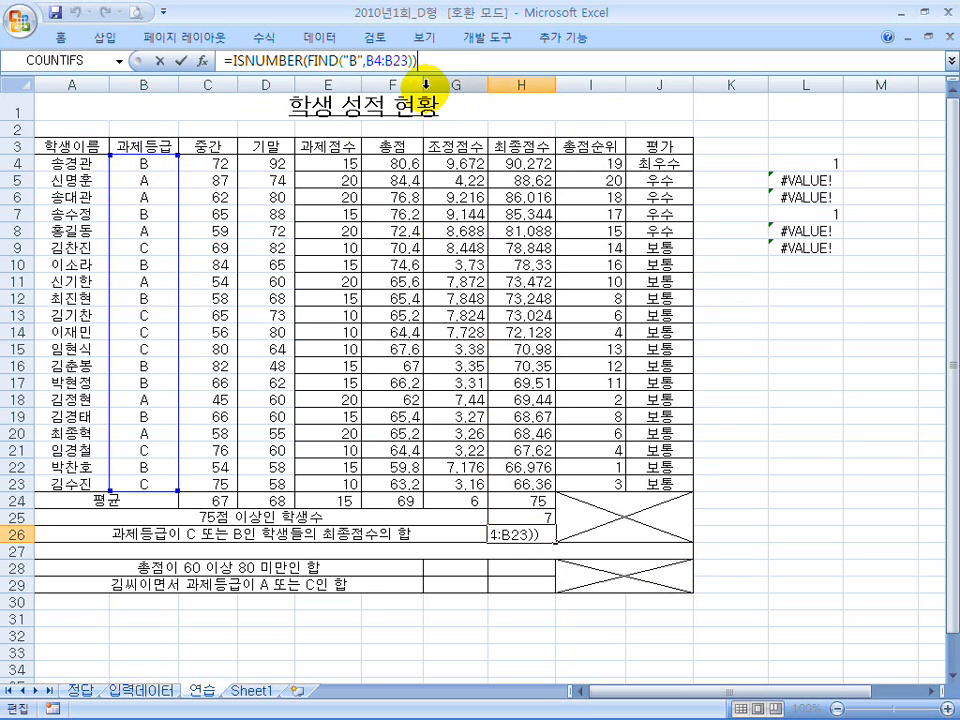
key(ctrl+shift+Return)
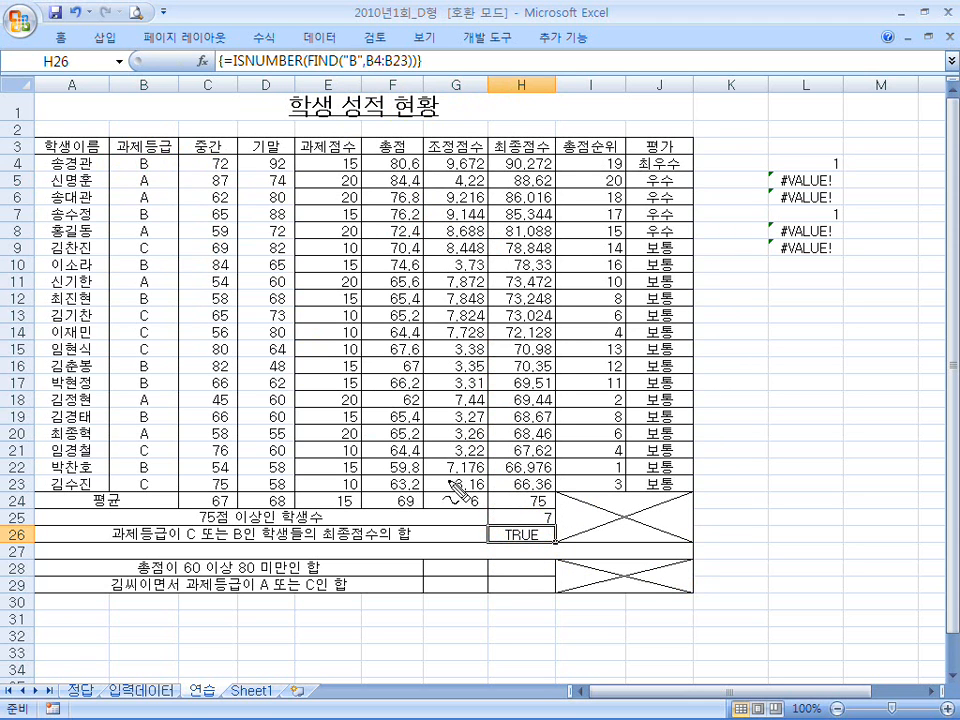
drag(140, 150, 155, 176)
drag(500, 548, 522, 551)
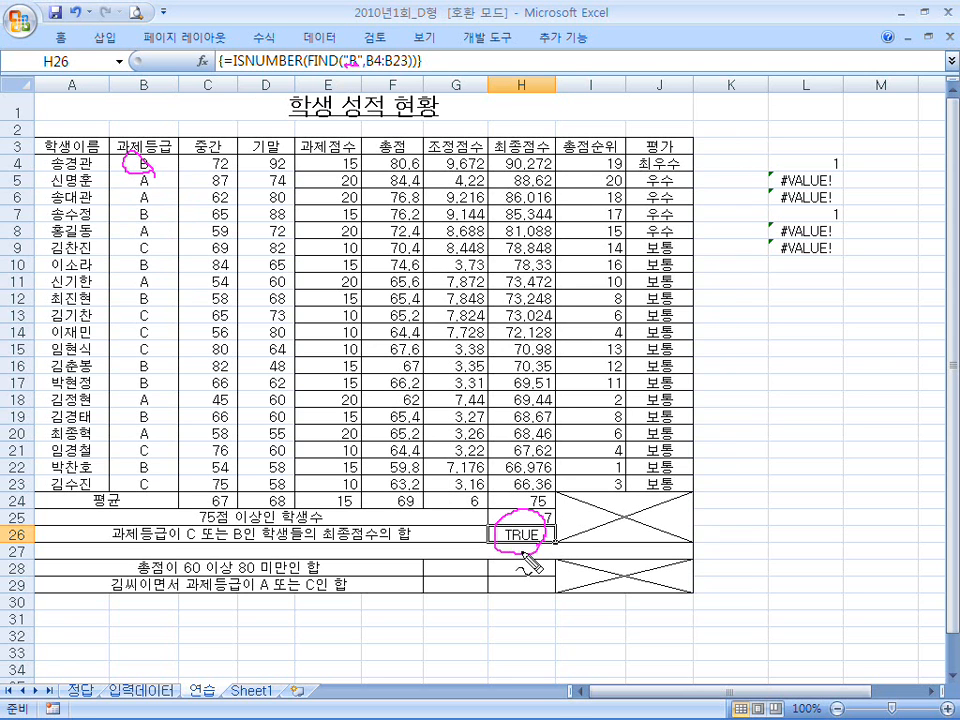
drag(222, 73, 287, 73)
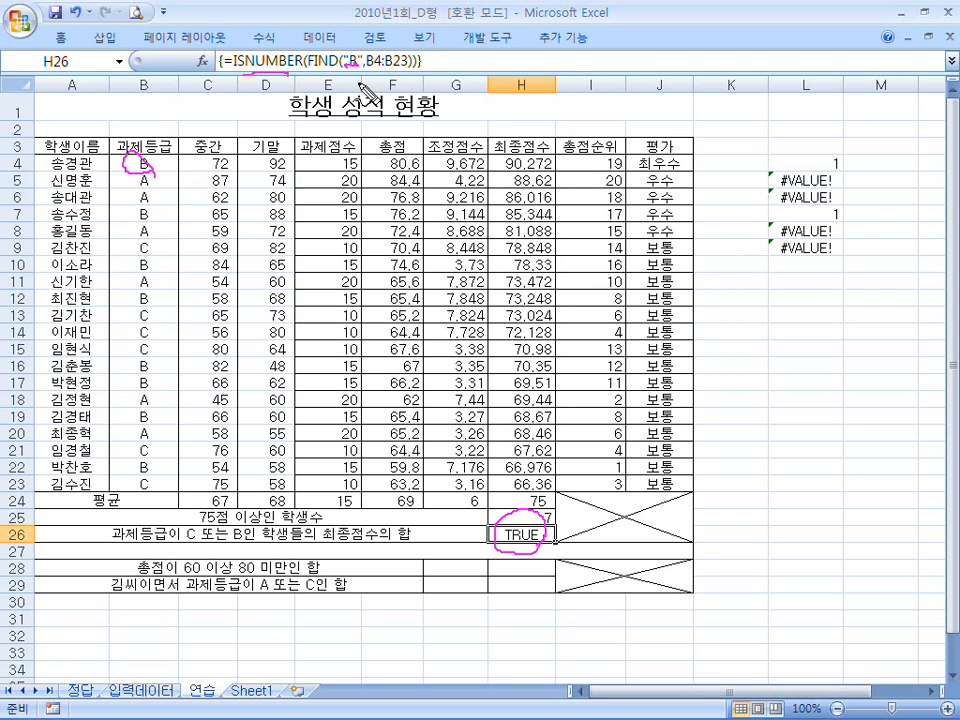
key(Escape)
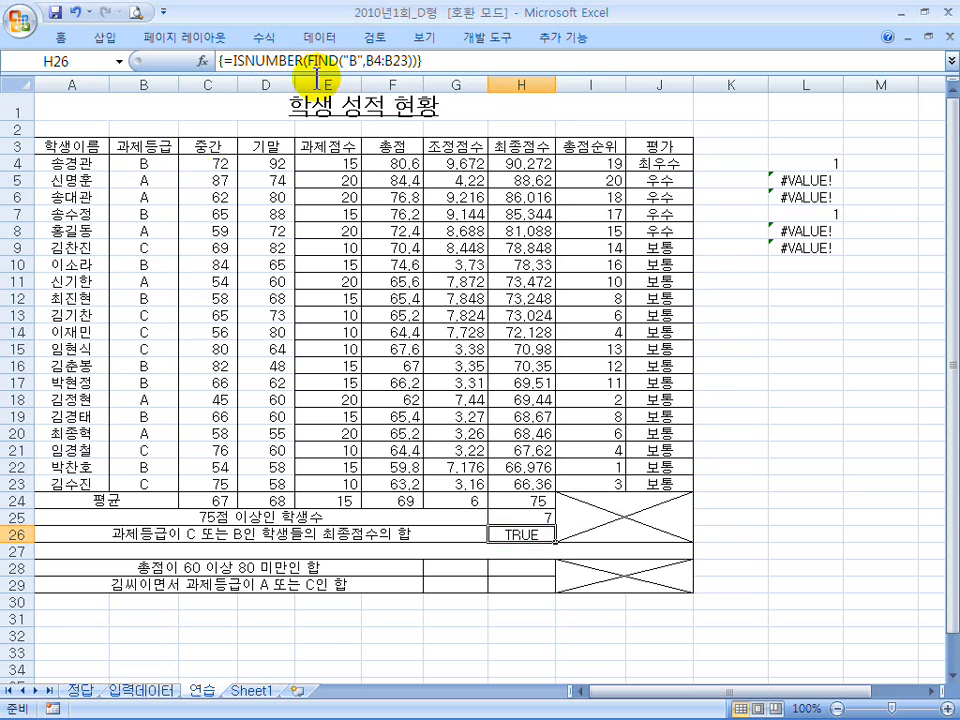
- Set the 과제등급 in B4 back to A
click(133, 163)
double_click(130, 166)
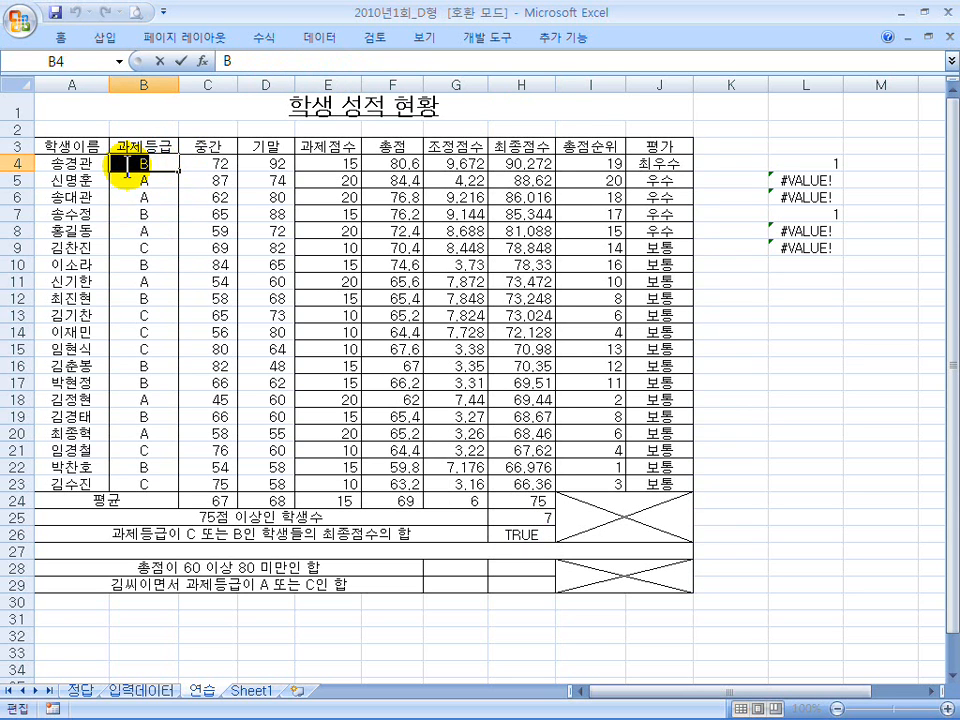
text(A)
key(Return)
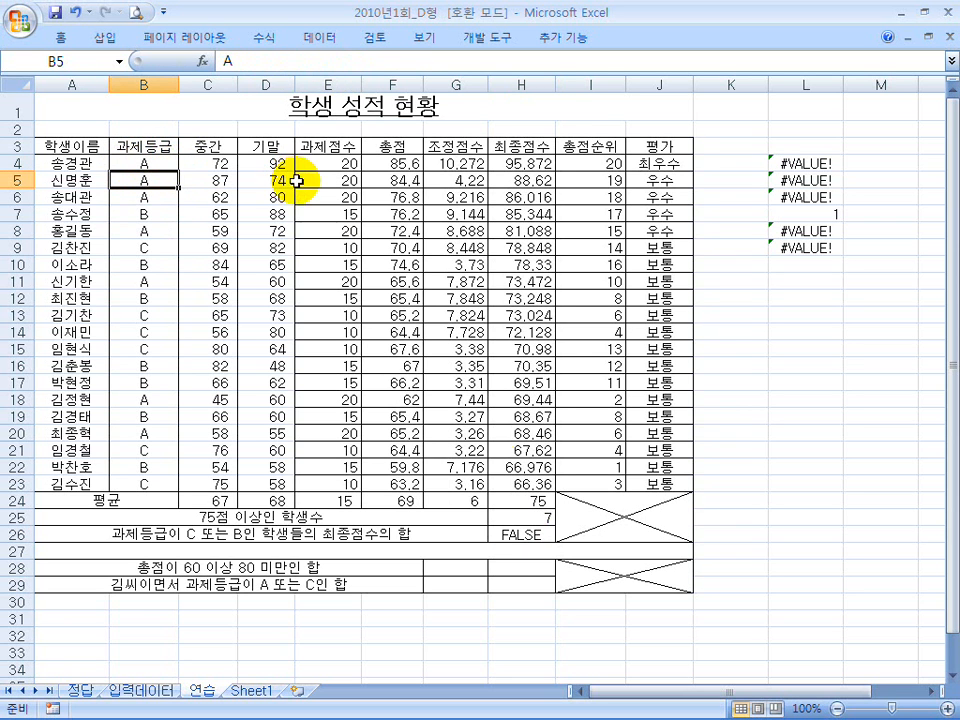
- Extend the H26 formula by adding a second term, +ISNUMBER(FIND("C",B4:B23)), after the "B" term
click(531, 534)
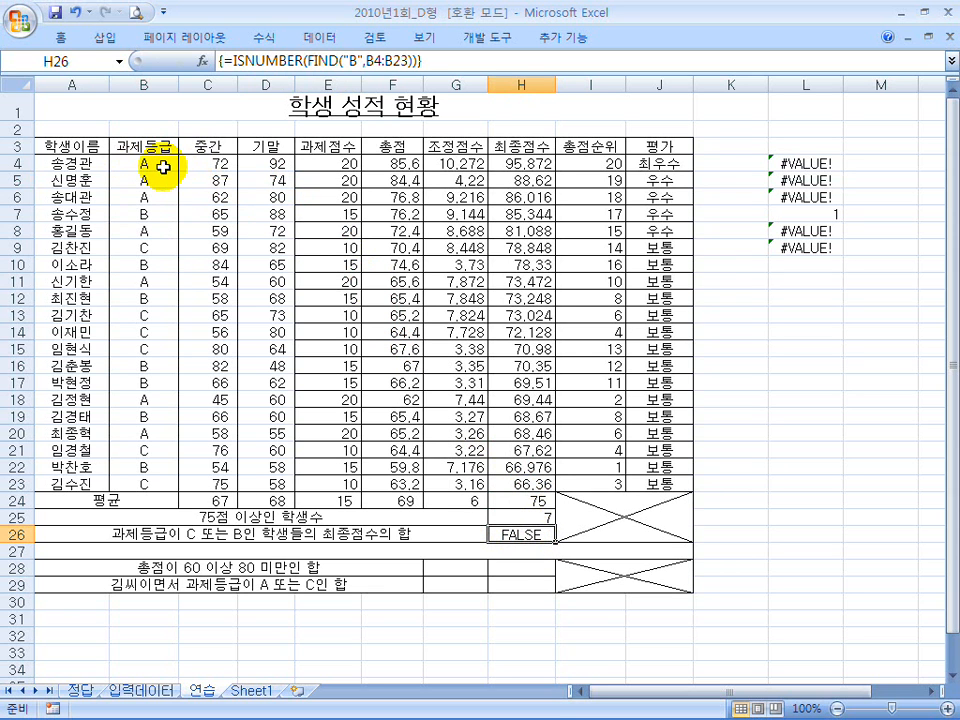
click(232, 61)
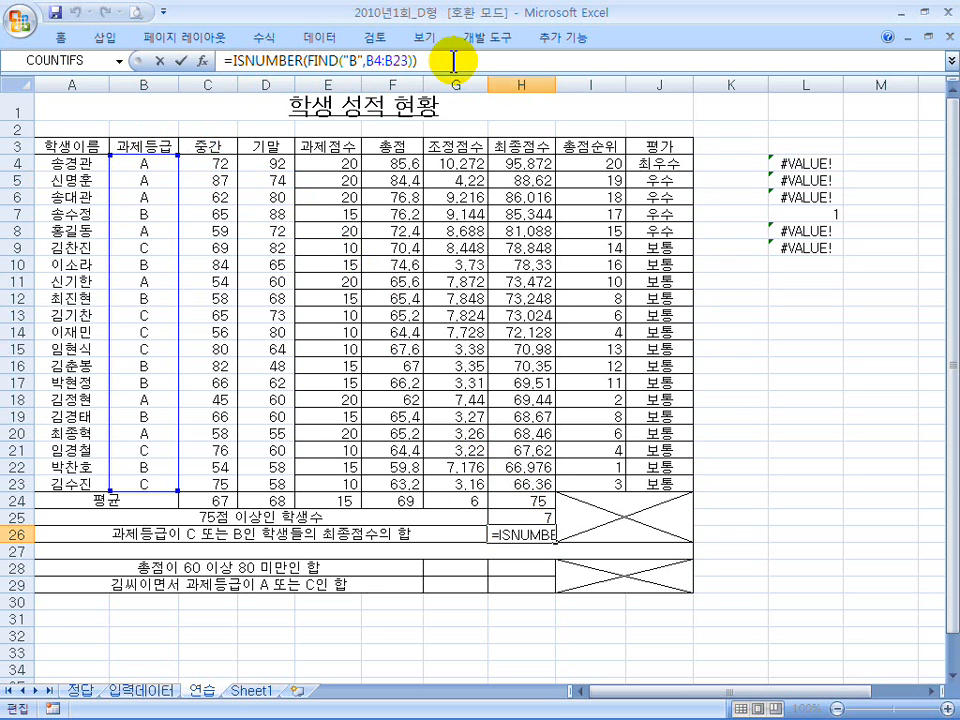
text(+)
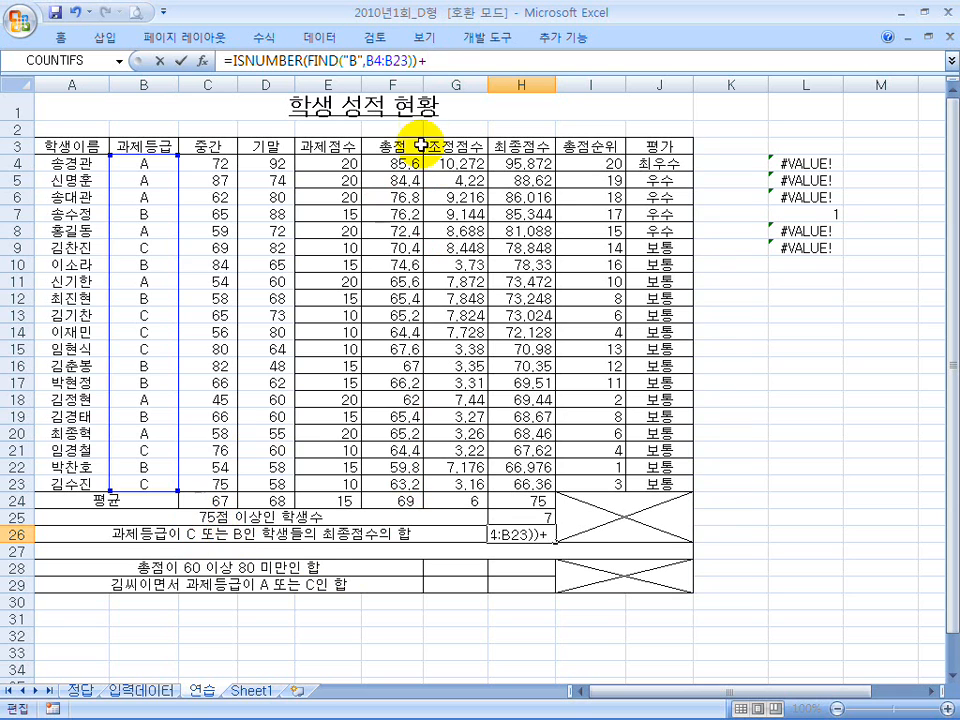
drag(417, 60, 232, 60)
key(ctrl+c)
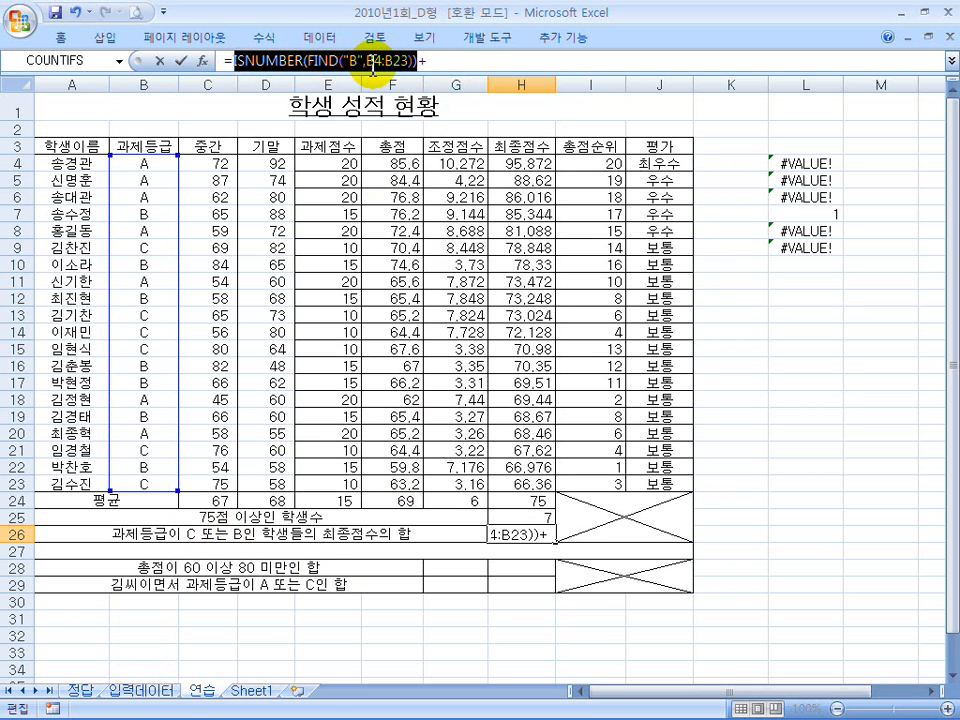
click(476, 60)
key(ctrl+v)
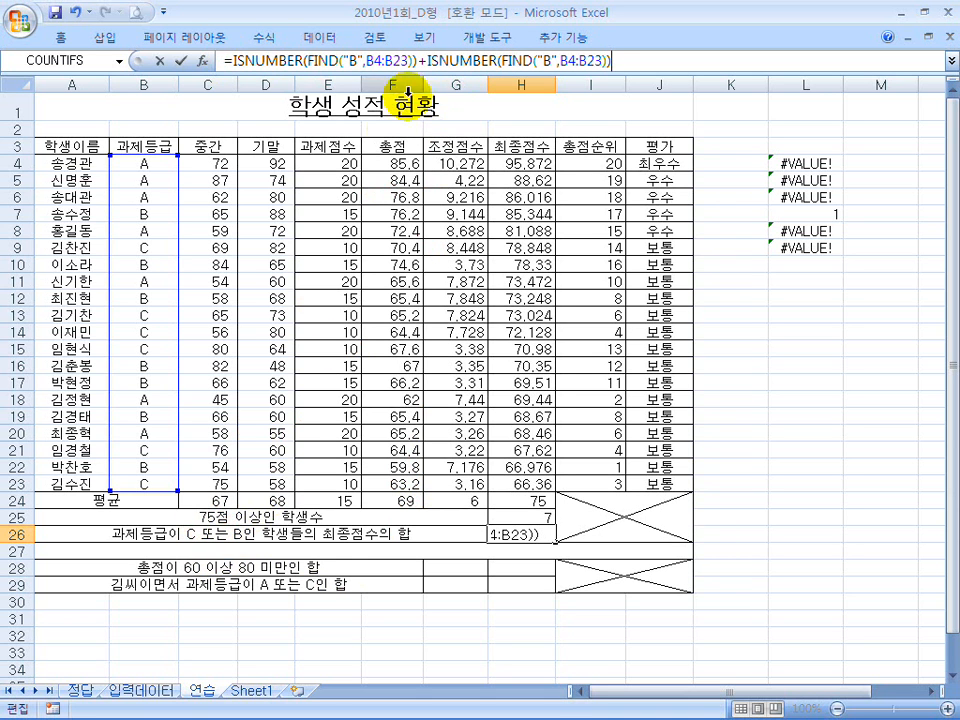
click(422, 60)
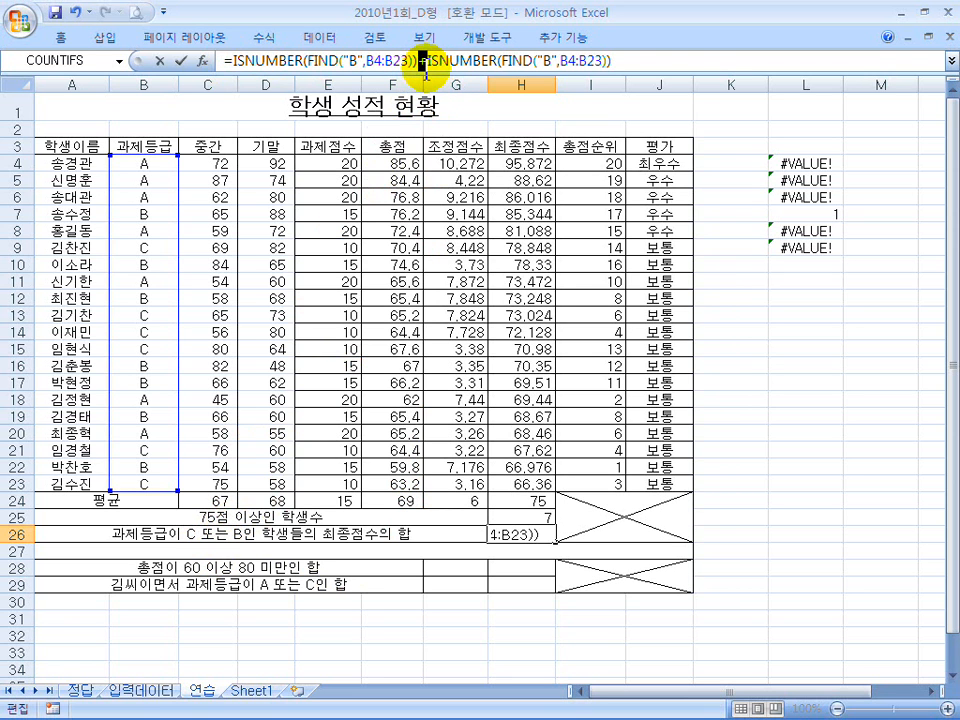
double_click(547, 60)
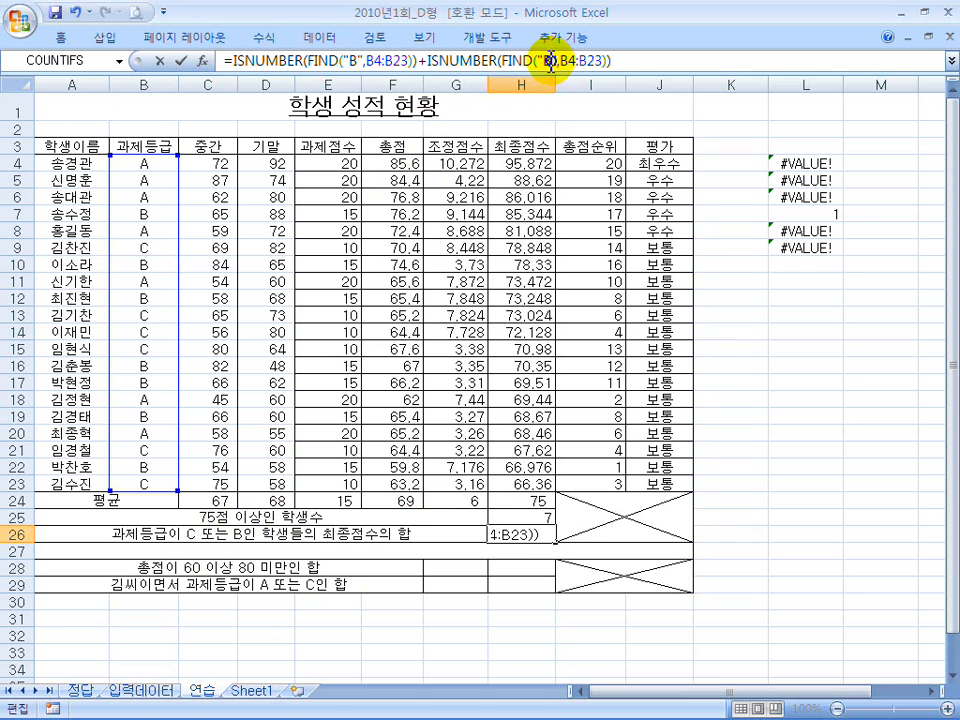
text(C)
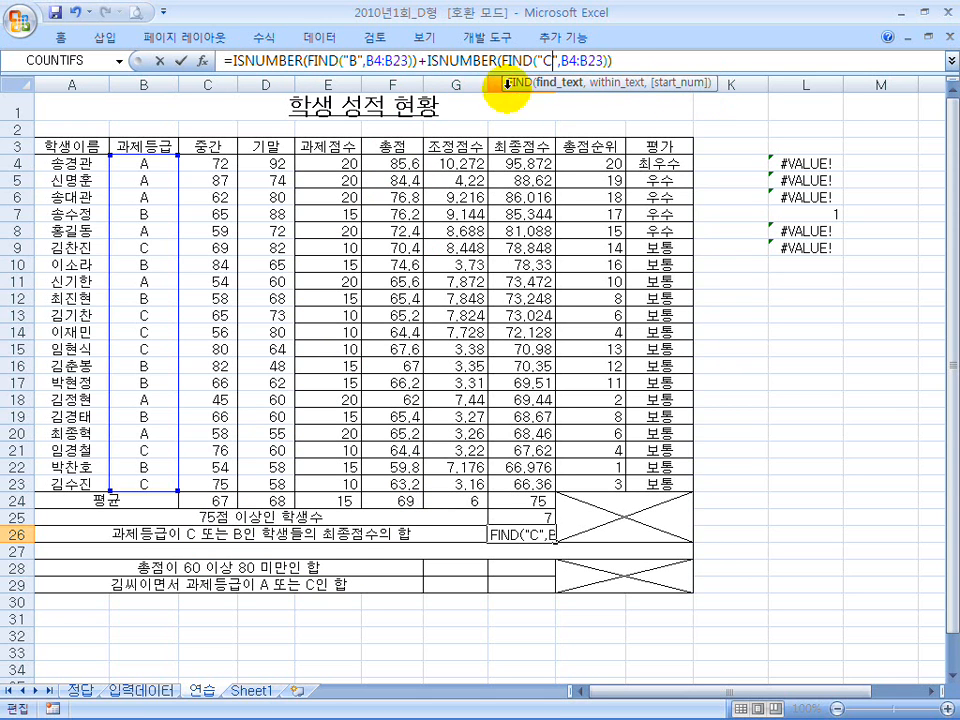
- Insert the SUMPRODUCT function with its opening parenthesis in front of the two ISNUMBER terms in H26
click(618, 60)
click(233, 60)
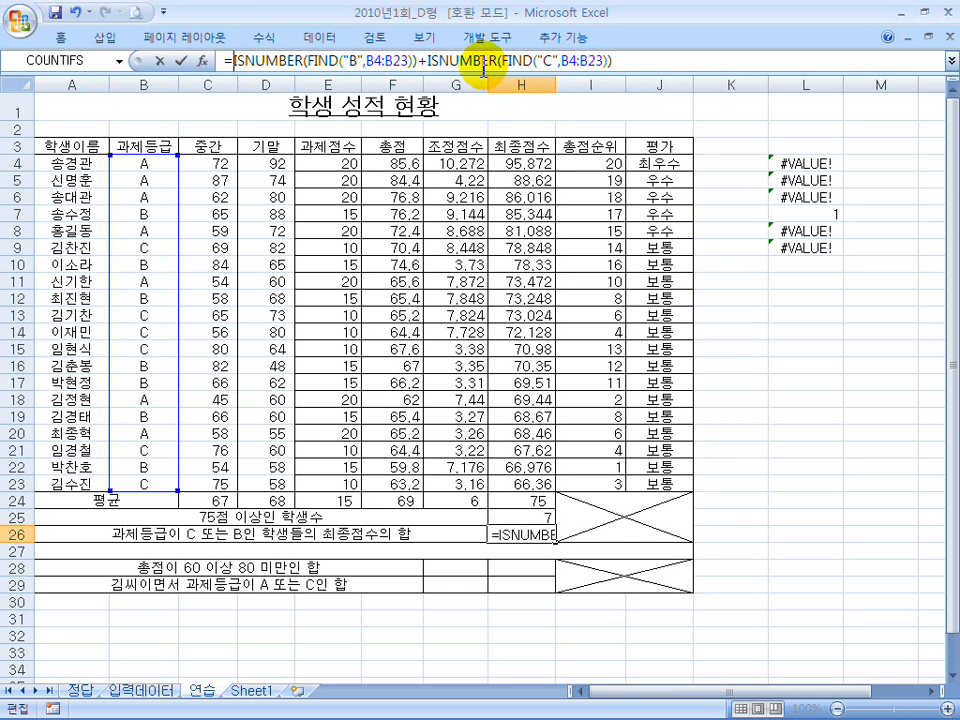
text(SUMP)
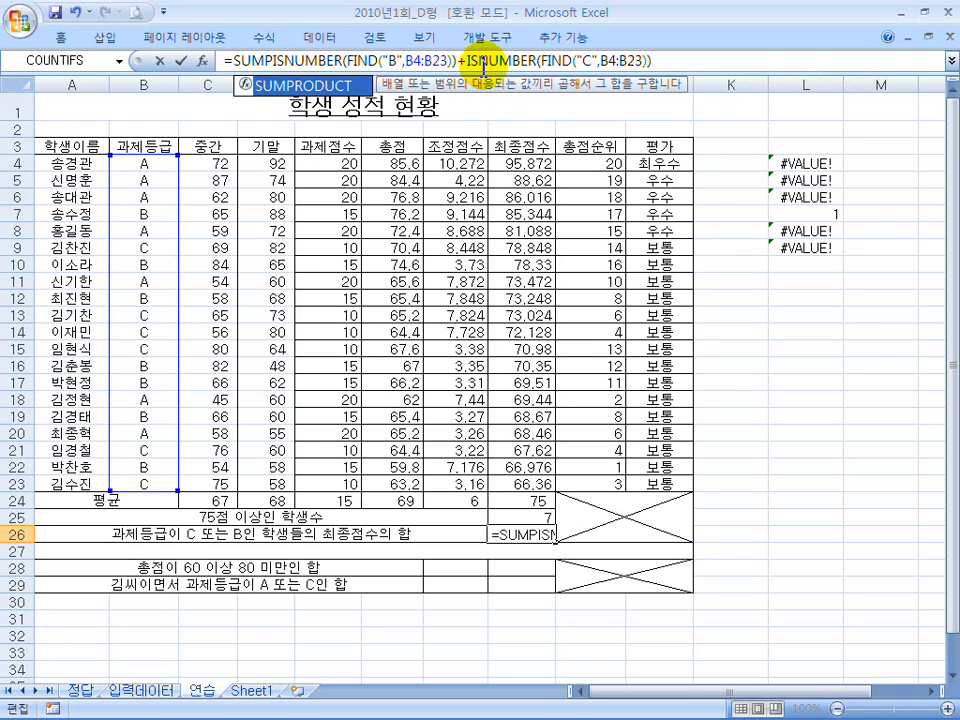
text(RODUCT)
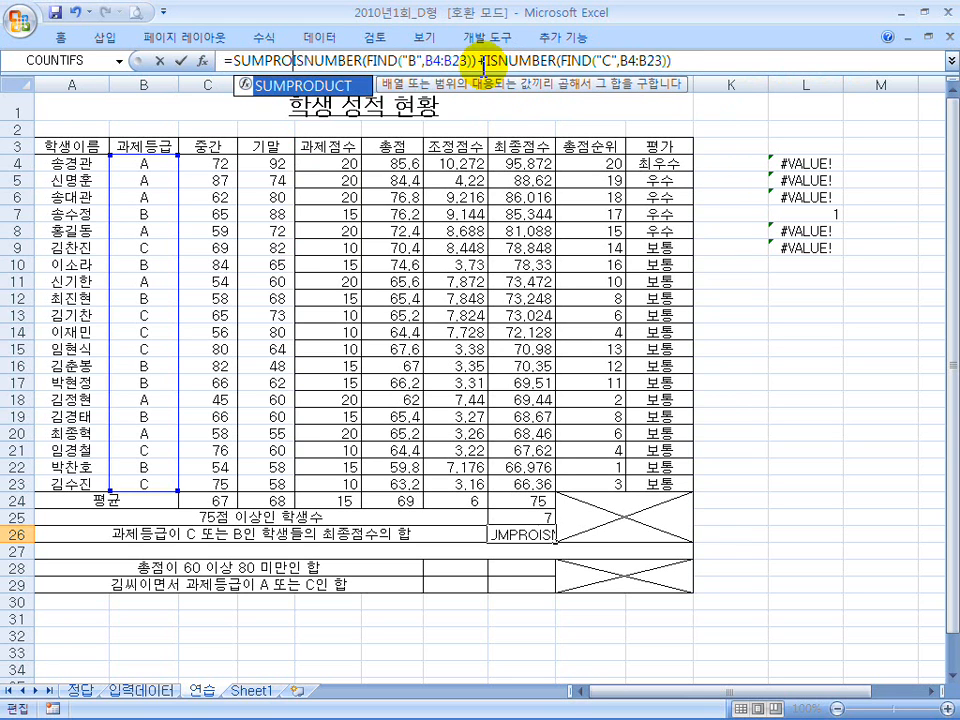
text(()
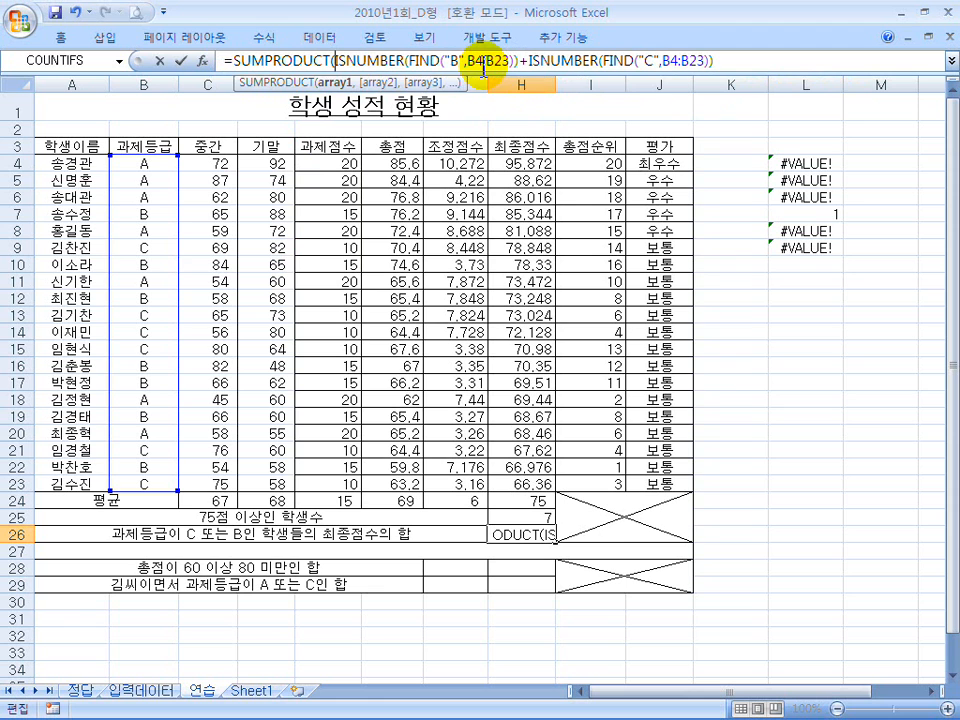
- Add the 최종점수 range H4:H23 as the second SUMPRODUCT argument in H26 and enter it as an array formula
drag(337, 61, 720, 61)
click(722, 61)
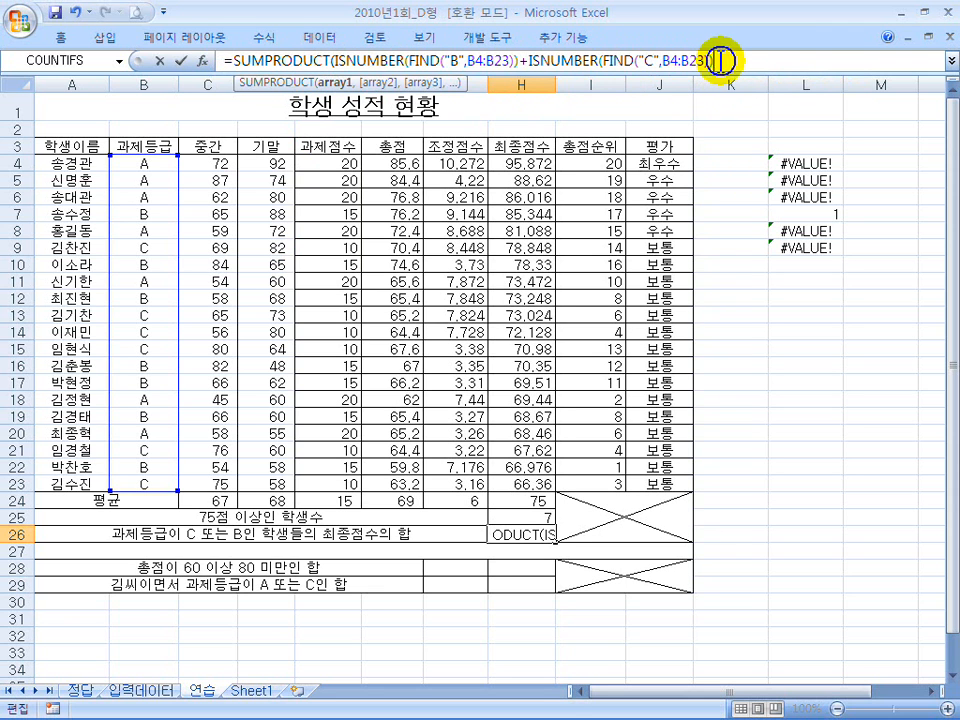
text(,)
drag(722, 61, 357, 35)
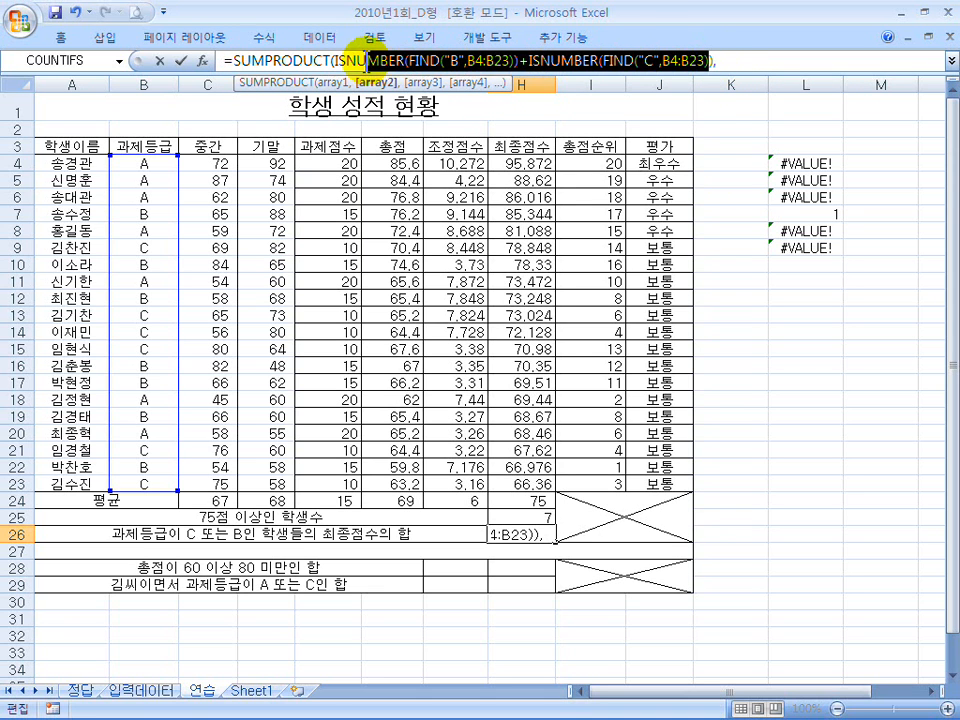
click(731, 55)
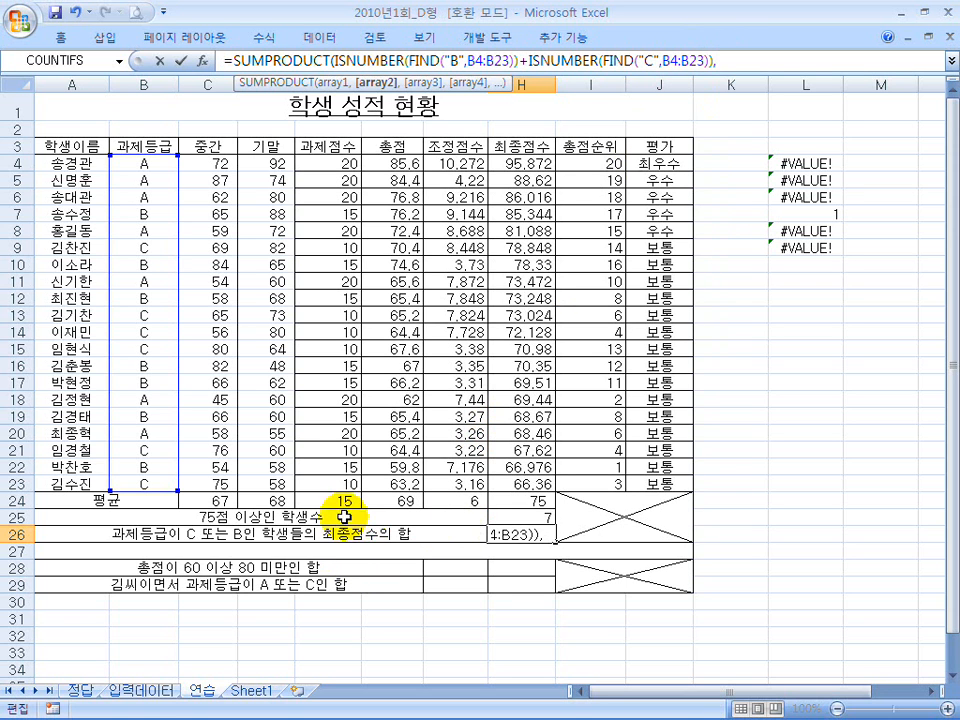
drag(522, 160, 512, 476)
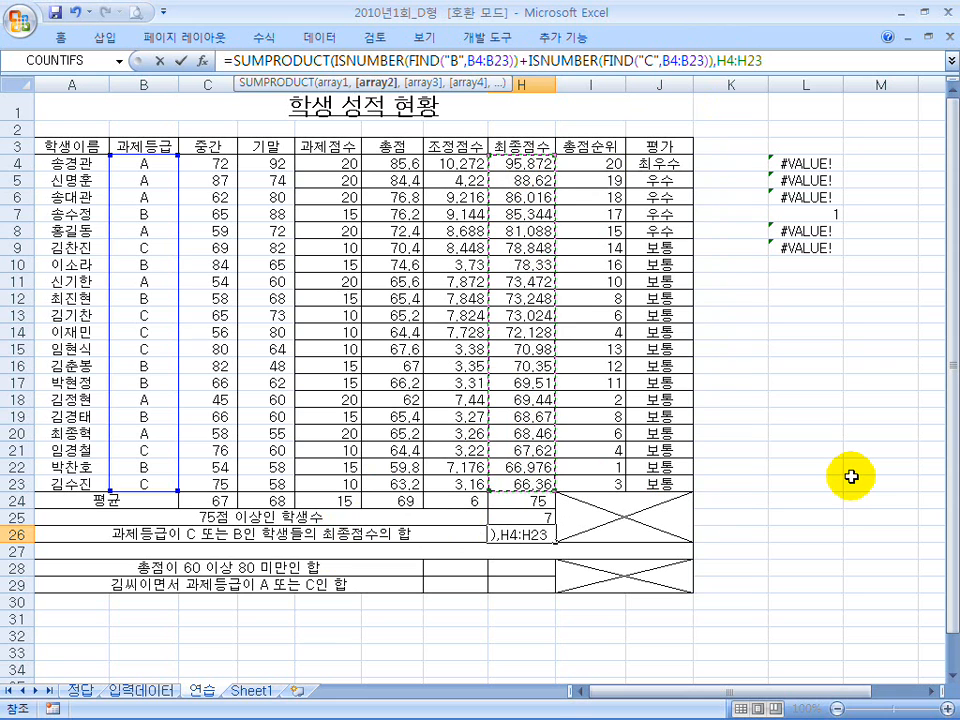
text())
key(ctrl+shift+Return)
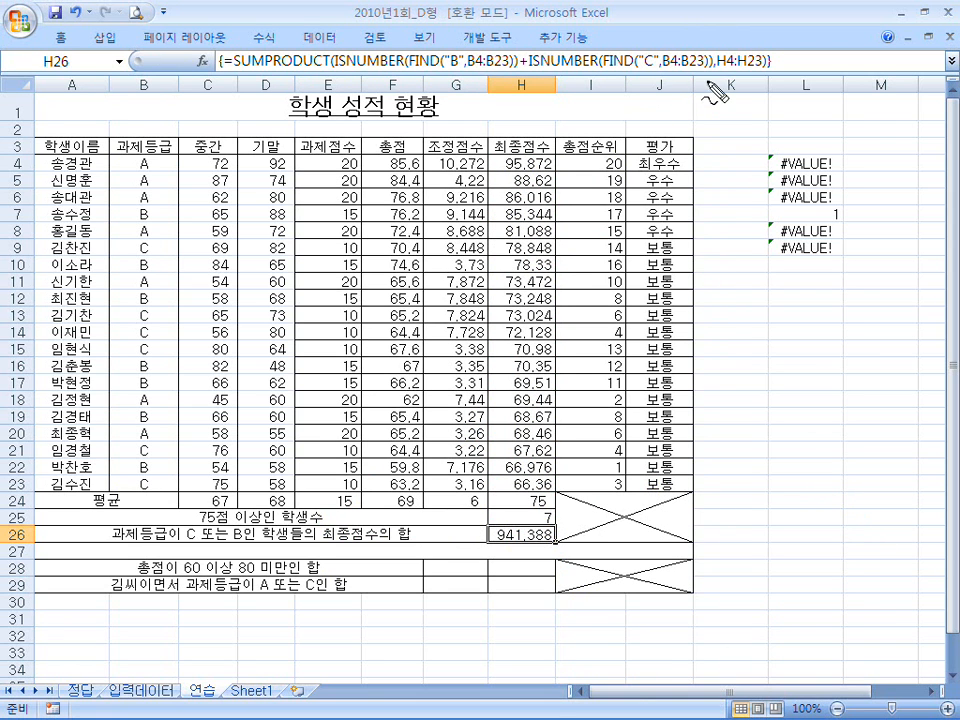
mouse_move(520, 77)
mouse_down()
mouse_move(522, 46)
mouse_move(533, 77)
mouse_up()
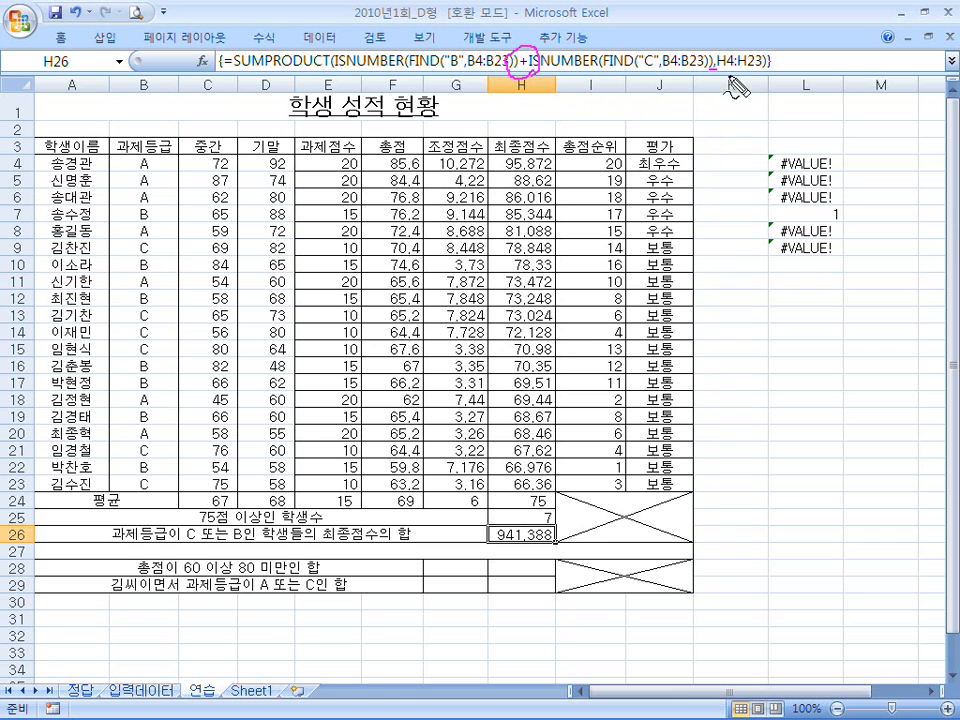
mouse_move(725, 75)
mouse_down()
mouse_move(706, 97)
mouse_move(719, 102)
mouse_move(735, 84)
mouse_up()
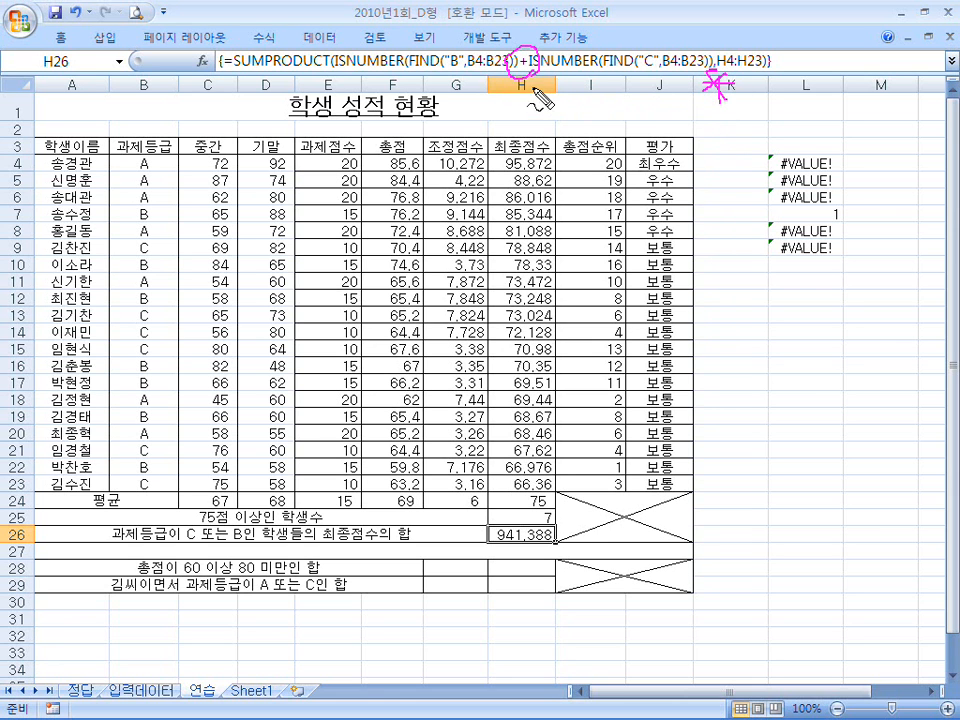
drag(514, 98, 537, 97)
mouse_move(725, 110)
mouse_down()
mouse_move(707, 73)
mouse_move(727, 112)
mouse_up()
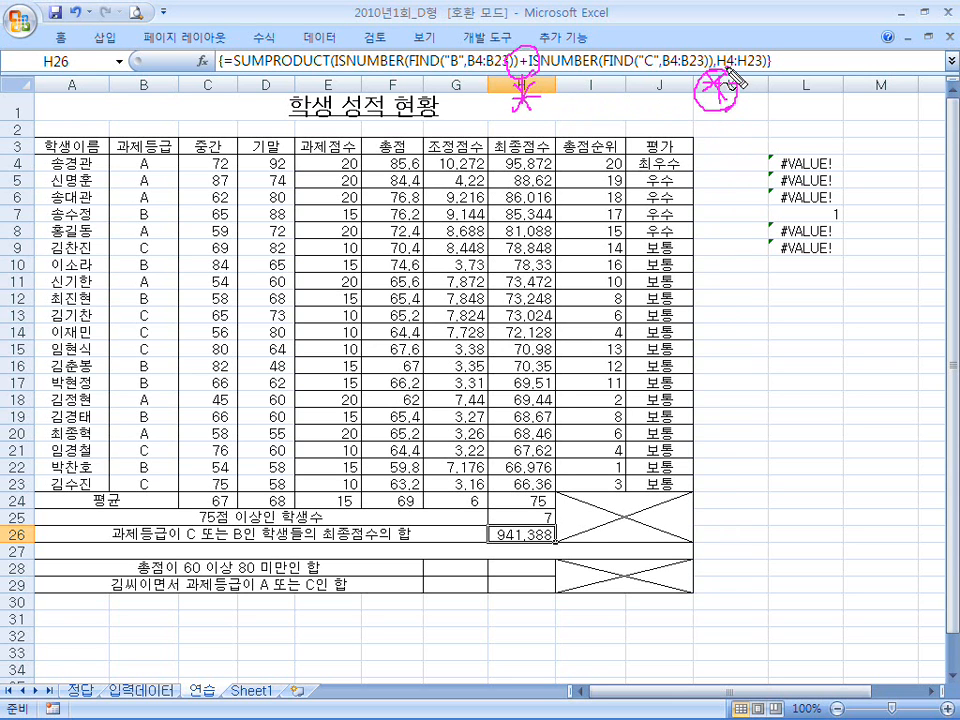
mouse_move(720, 27)
mouse_down()
mouse_move(736, 45)
mouse_move(742, 33)
mouse_up()
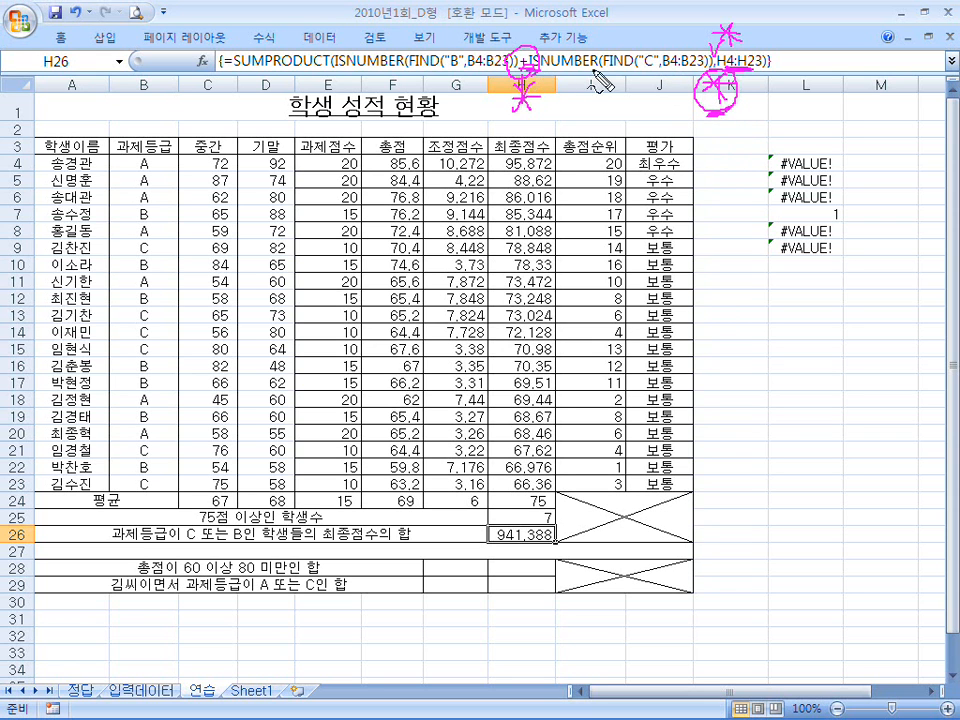
drag(334, 36, 408, 137)
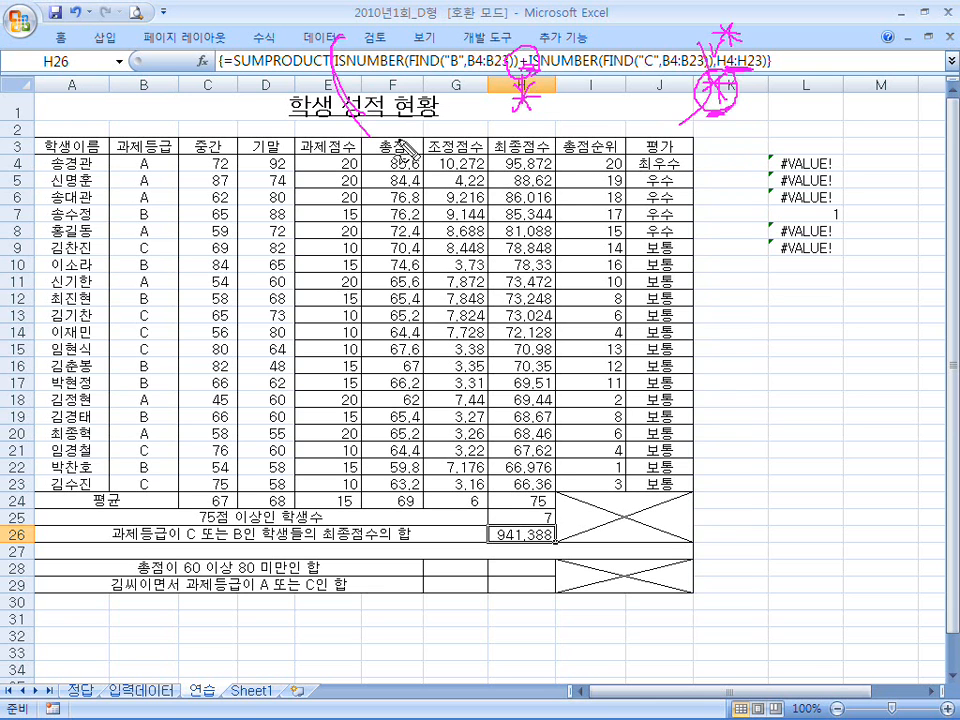
key(Escape)
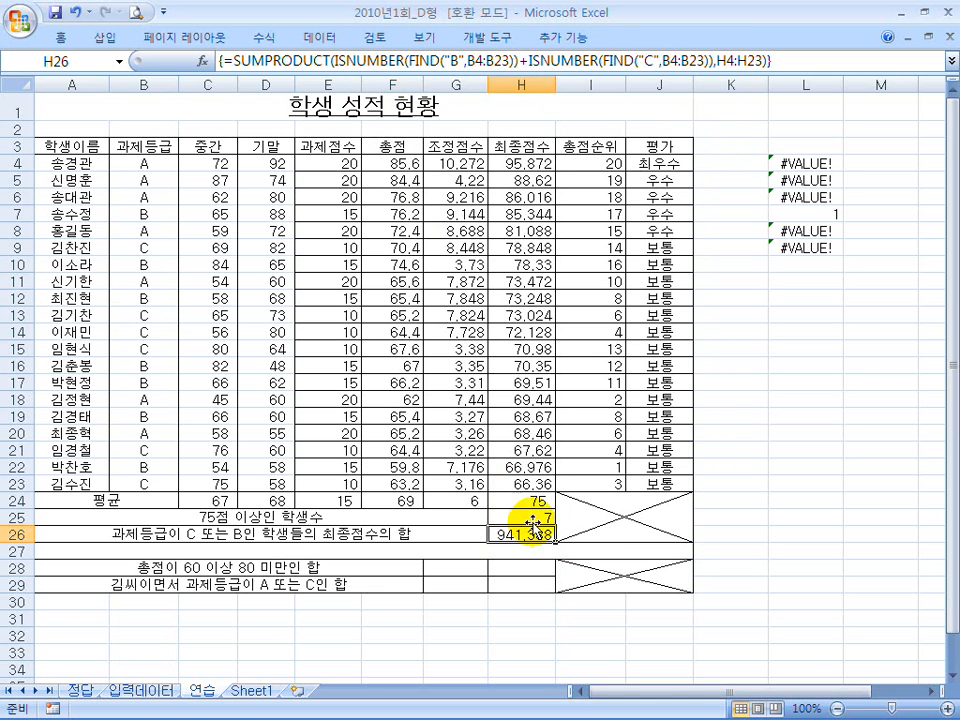
- Parenthesize the two ISNUMBER terms in H26, replace the comma before H4:H23 with *, and enter it as an array formula
click(333, 61)
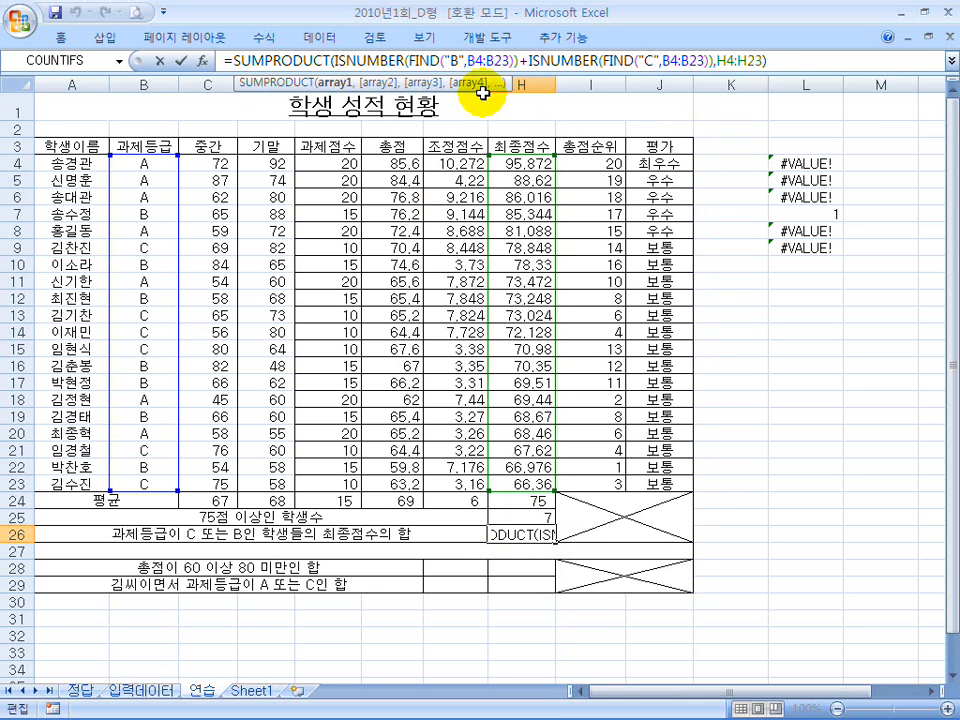
text(()
click(722, 61)
text())
drag(742, 62, 650, 68)
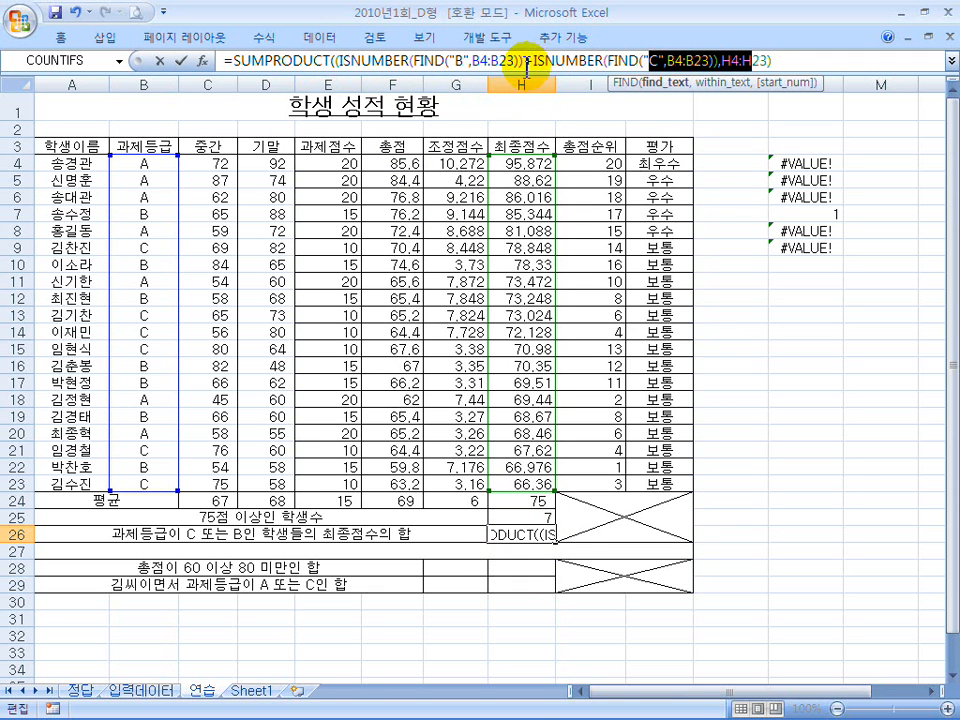
click(695, 62)
click(712, 62)
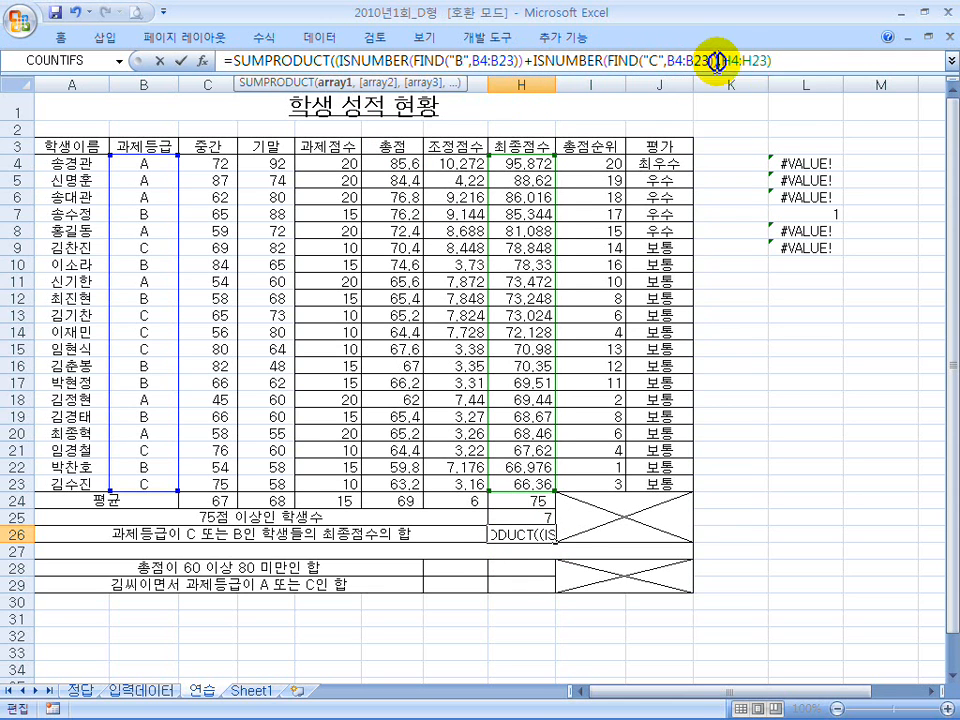
text())
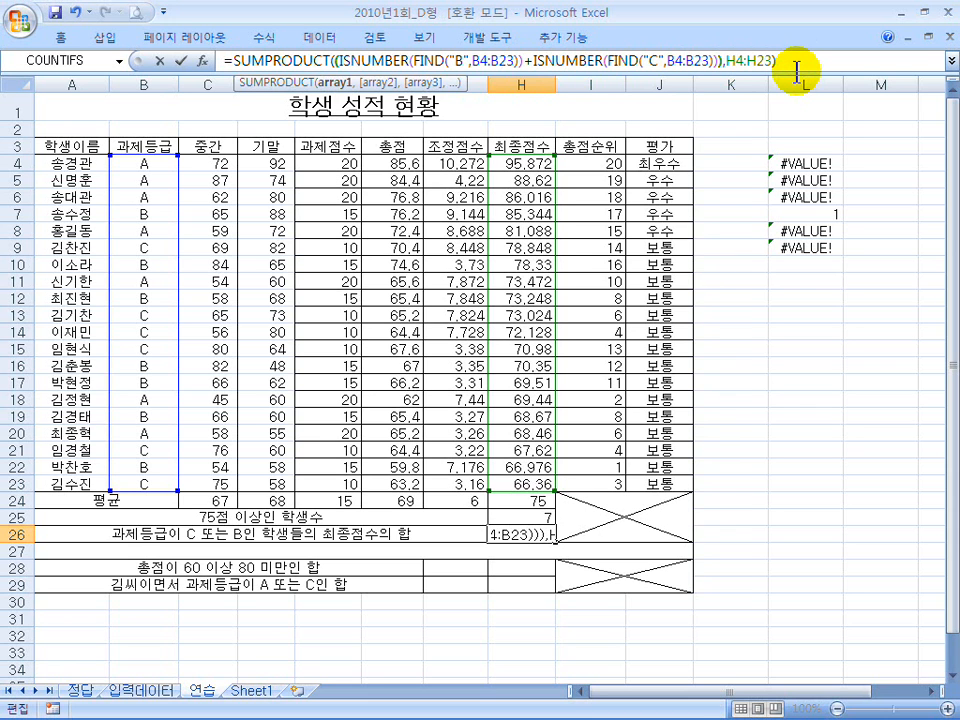
key(BackSpace)
text(*)
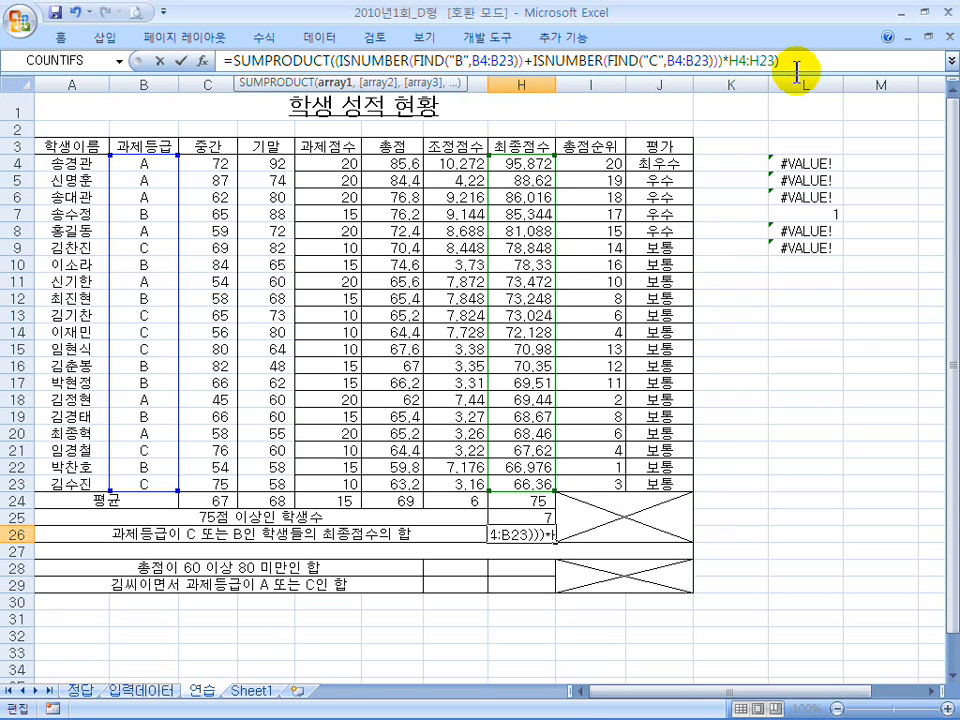
key(ctrl+shift+Return)
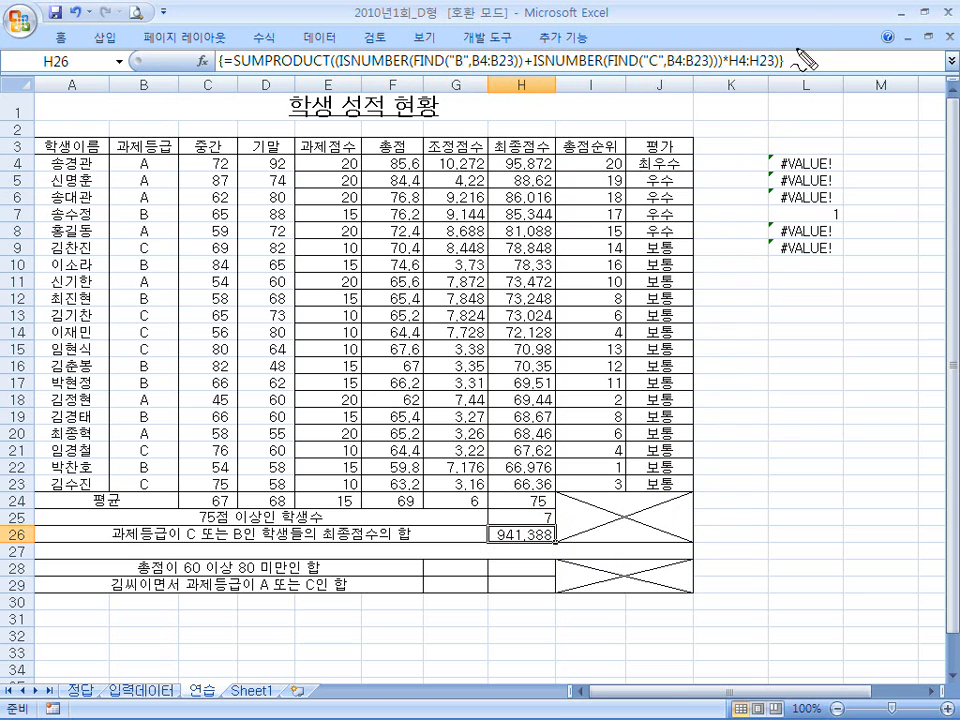
mouse_move(723, 106)
mouse_down()
mouse_move(740, 104)
mouse_move(712, 145)
mouse_up()
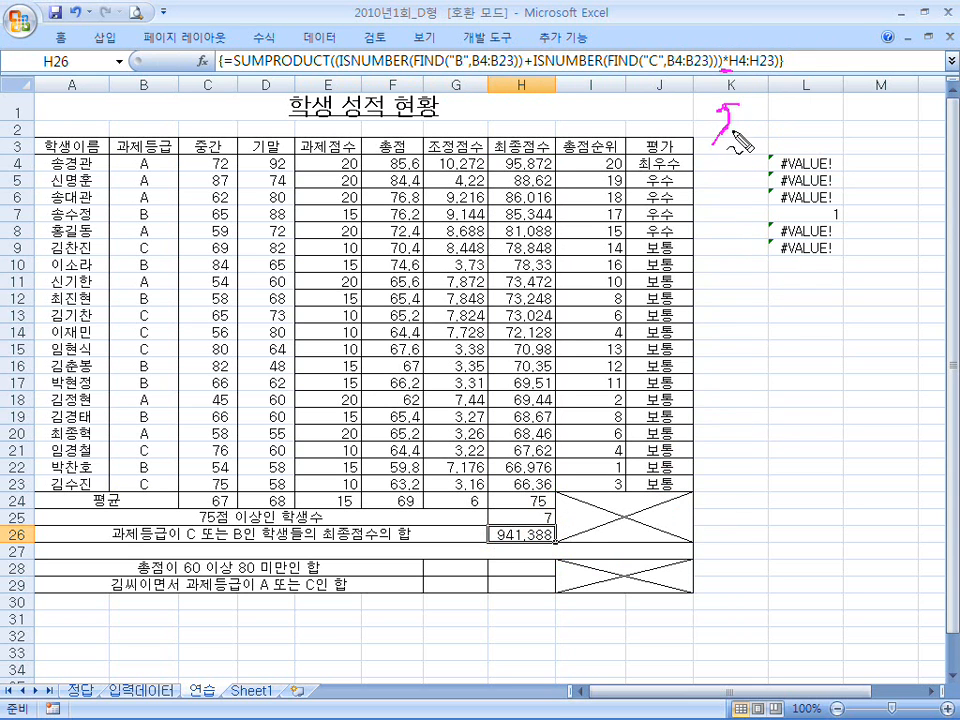
mouse_move(737, 62)
mouse_down()
mouse_move(726, 58)
mouse_move(704, 110)
mouse_up()
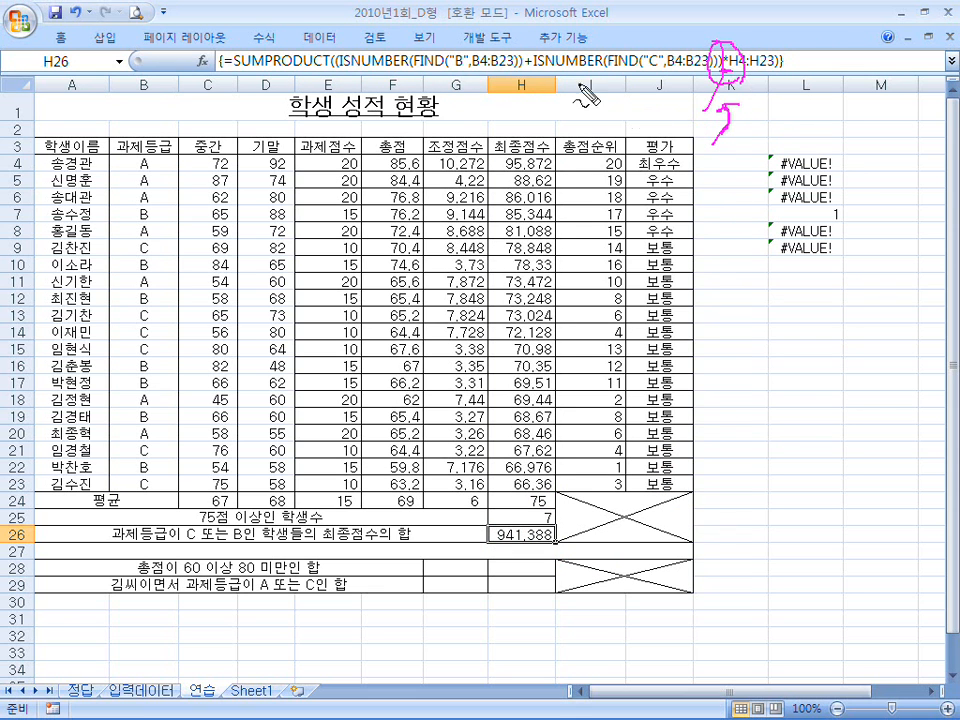
drag(355, 38, 347, 74)
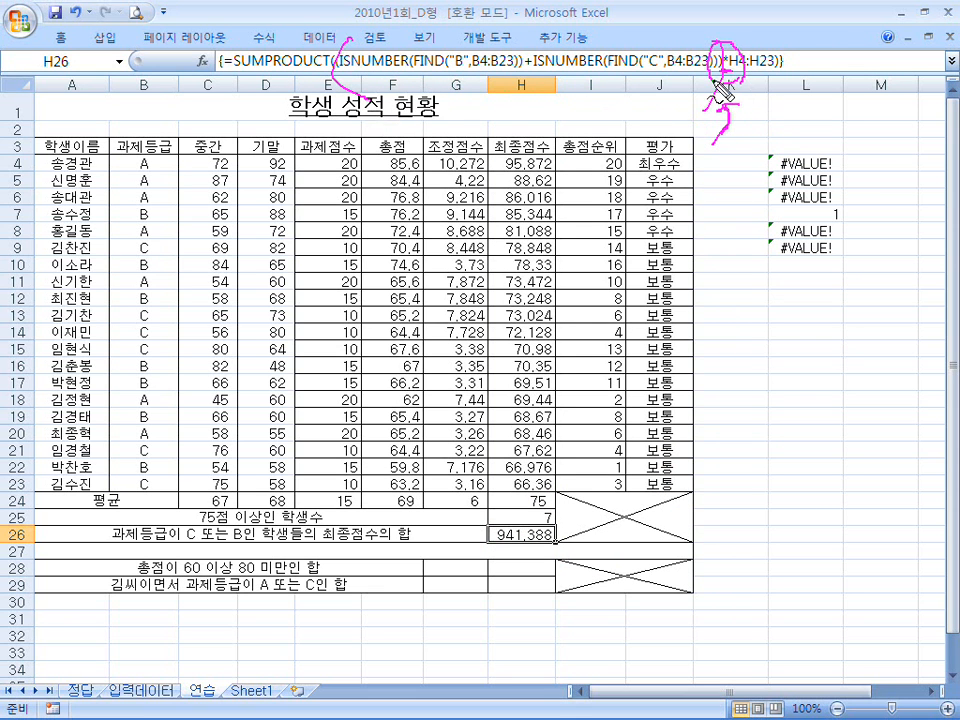
drag(768, 100, 788, 119)
mouse_move(787, 98)
mouse_down()
mouse_move(773, 121)
mouse_move(791, 111)
mouse_up()
mouse_move(777, 97)
mouse_down()
mouse_move(776, 126)
mouse_move(833, 130)
mouse_up()
mouse_move(650, 68)
mouse_down()
mouse_move(541, 95)
mouse_move(621, 76)
mouse_move(590, 86)
mouse_up()
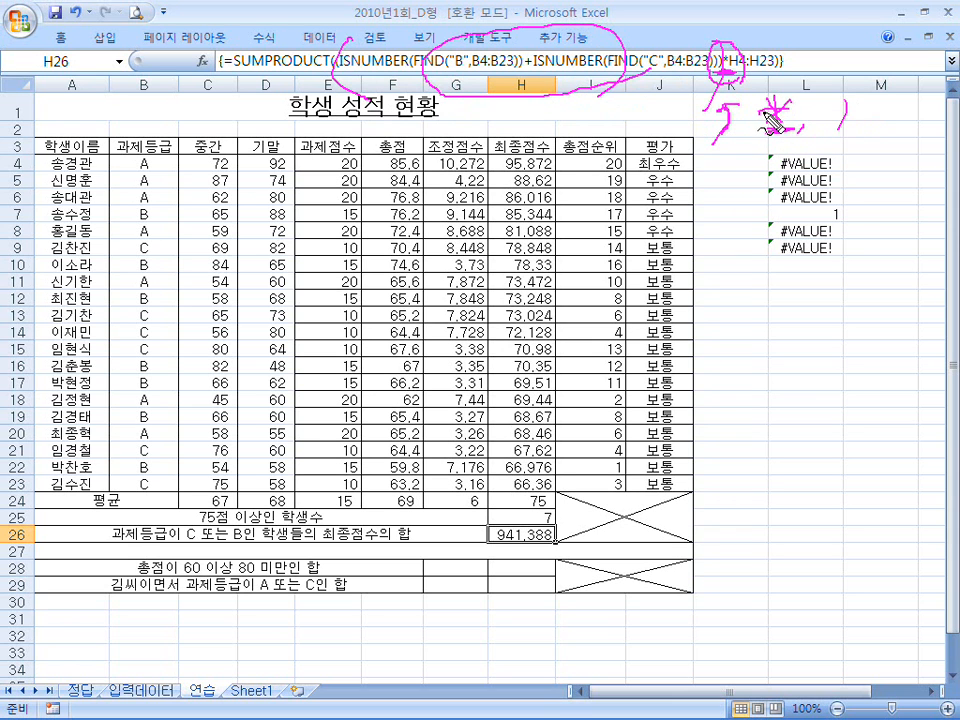
mouse_move(624, 78)
mouse_down()
mouse_move(551, 20)
mouse_move(584, 102)
mouse_up()
drag(824, 128, 857, 127)
drag(768, 129, 798, 128)
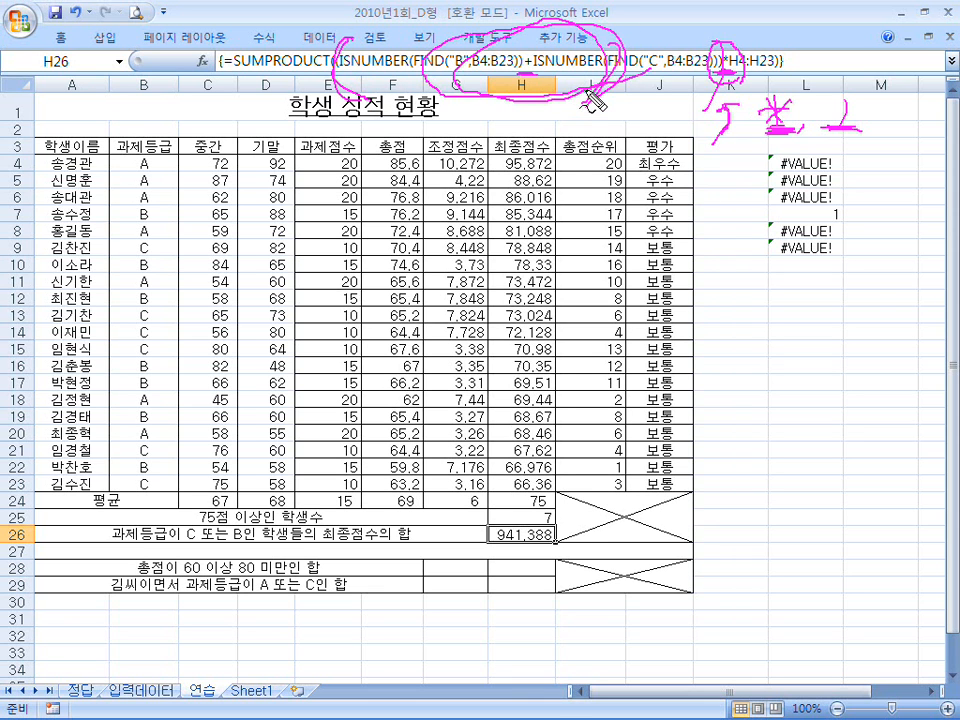
key(Escape)
- Re-enter the SUMPRODUCT formula in H26 as an array formula
click(805, 61)
drag(805, 61, 428, 62)
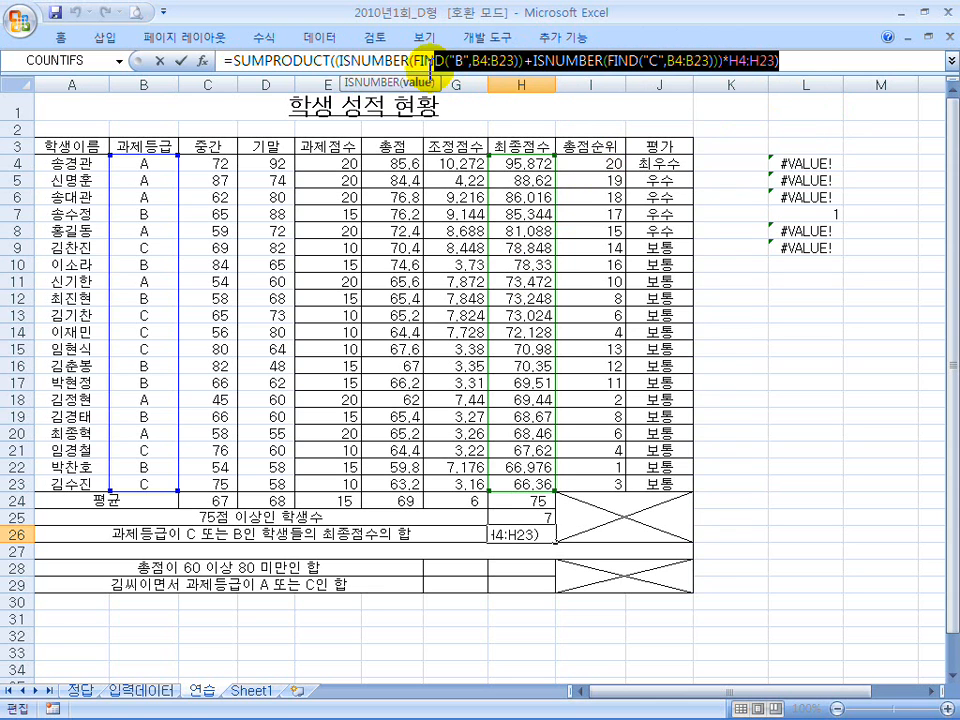
click(805, 61)
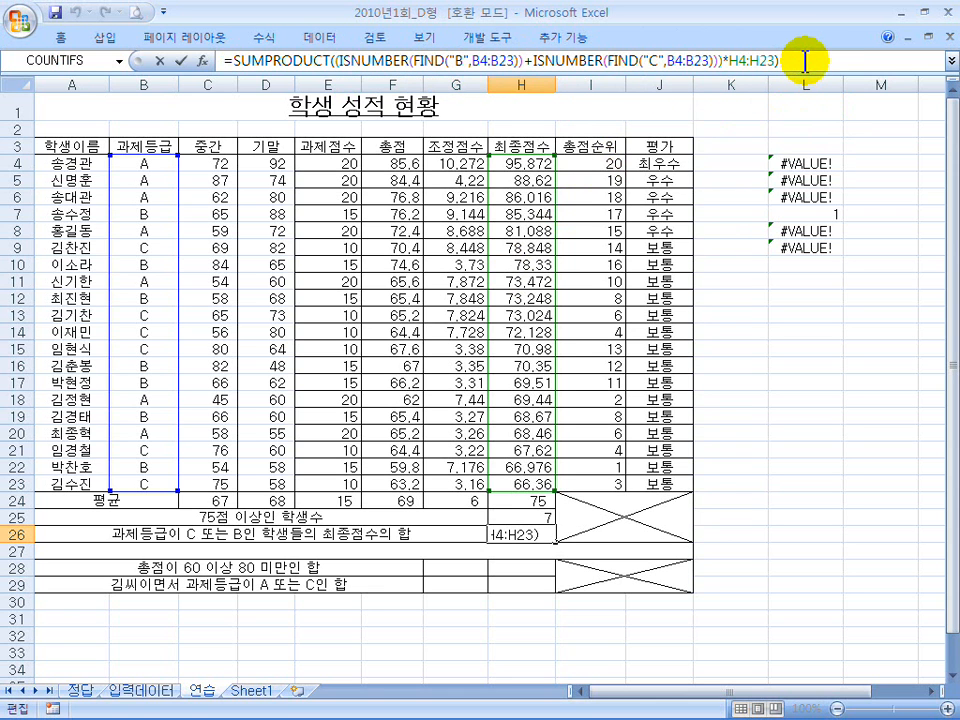
key(ctrl+shift+Return)
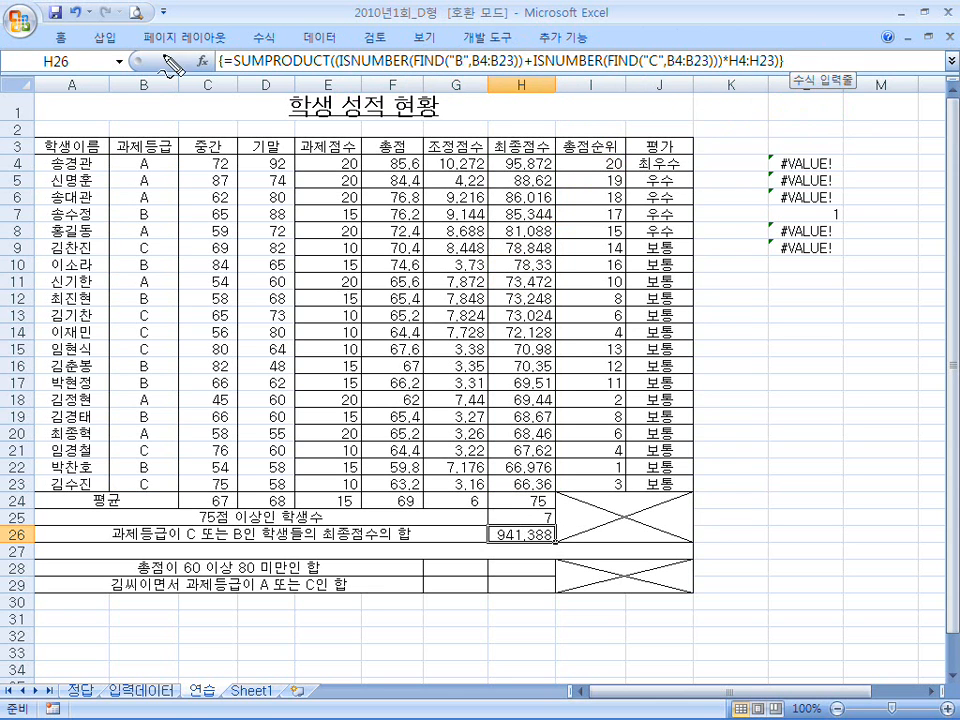
- Copy the full SUMPRODUCT formula text from H26 and paste it into the merged cell A27
mouse_move(229, 76)
mouse_down()
mouse_move(220, 44)
mouse_move(230, 84)
mouse_up()
mouse_move(798, 69)
mouse_down()
mouse_move(773, 80)
mouse_move(791, 86)
mouse_move(765, 59)
mouse_move(216, 42)
mouse_up()
key(ctrl+c)
key(Escape)
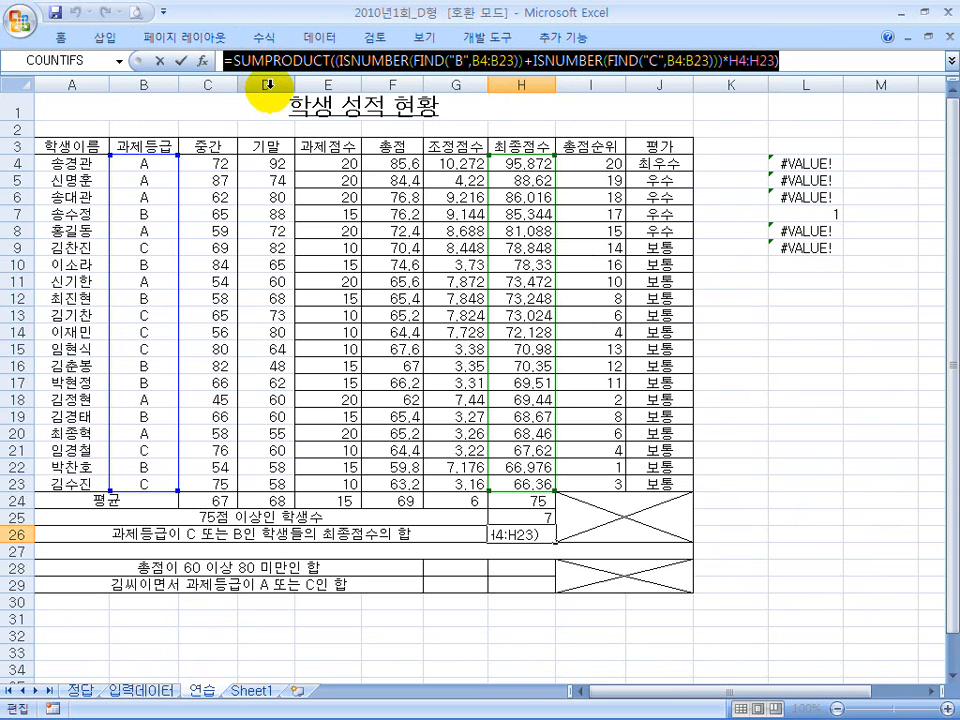
key(Escape)
click(330, 551)
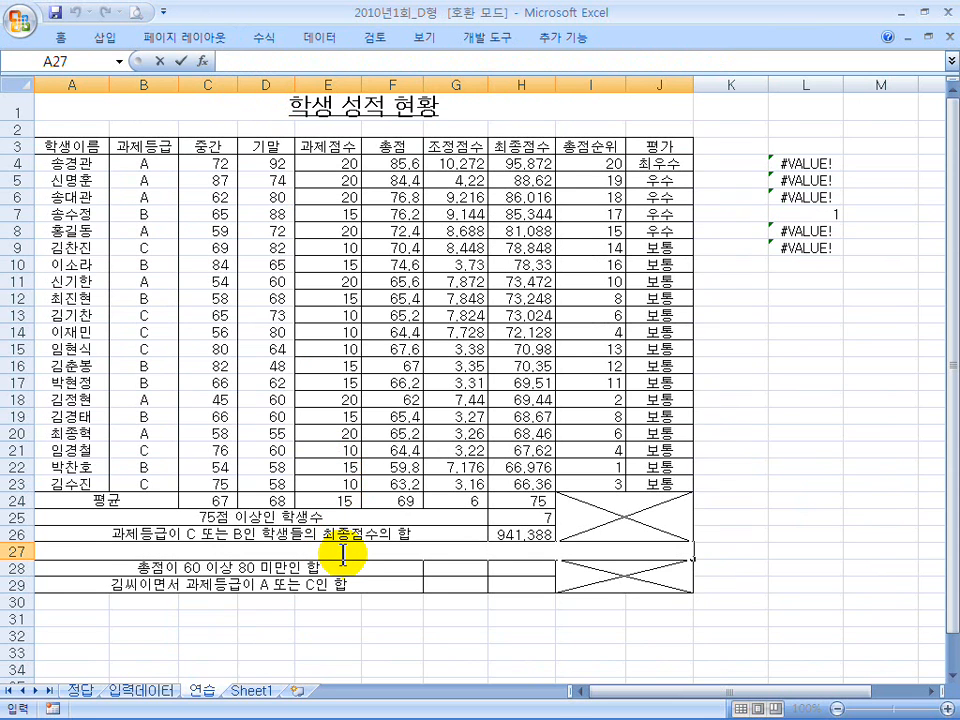
key(ctrl+v)
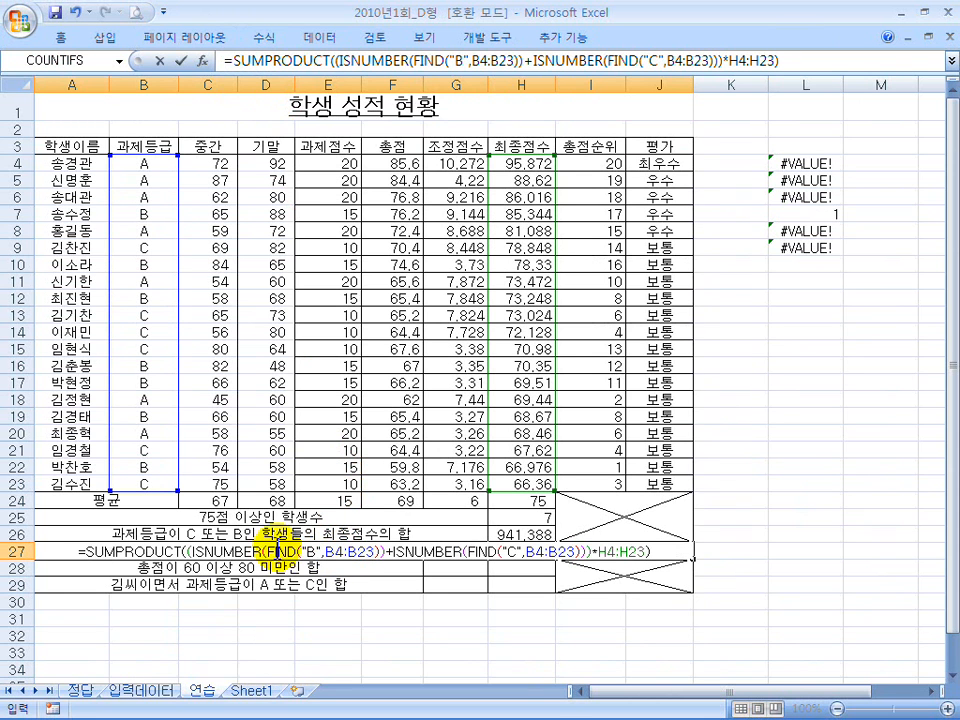
- Enclose the formula in A27 in curly braces { } and enter it as plain text
click(78, 551)
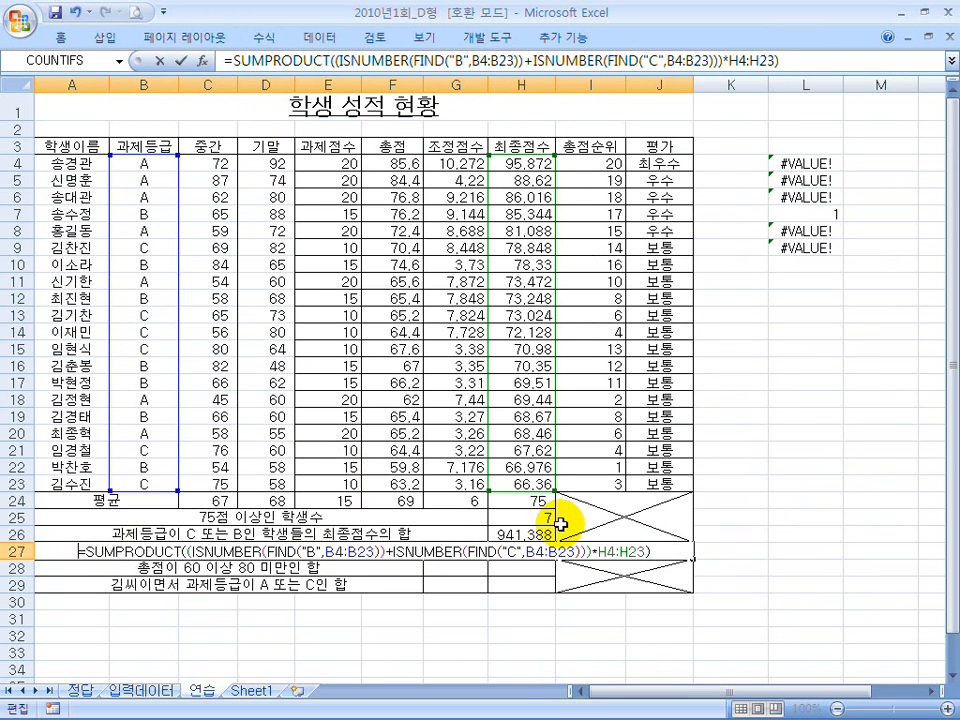
text({)
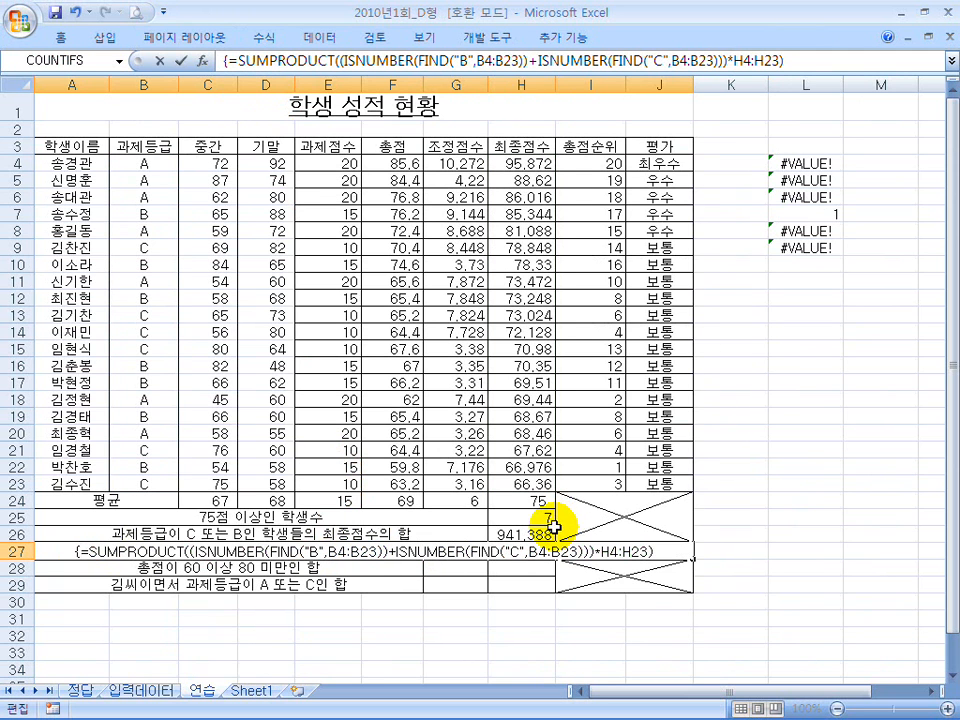
click(692, 551)
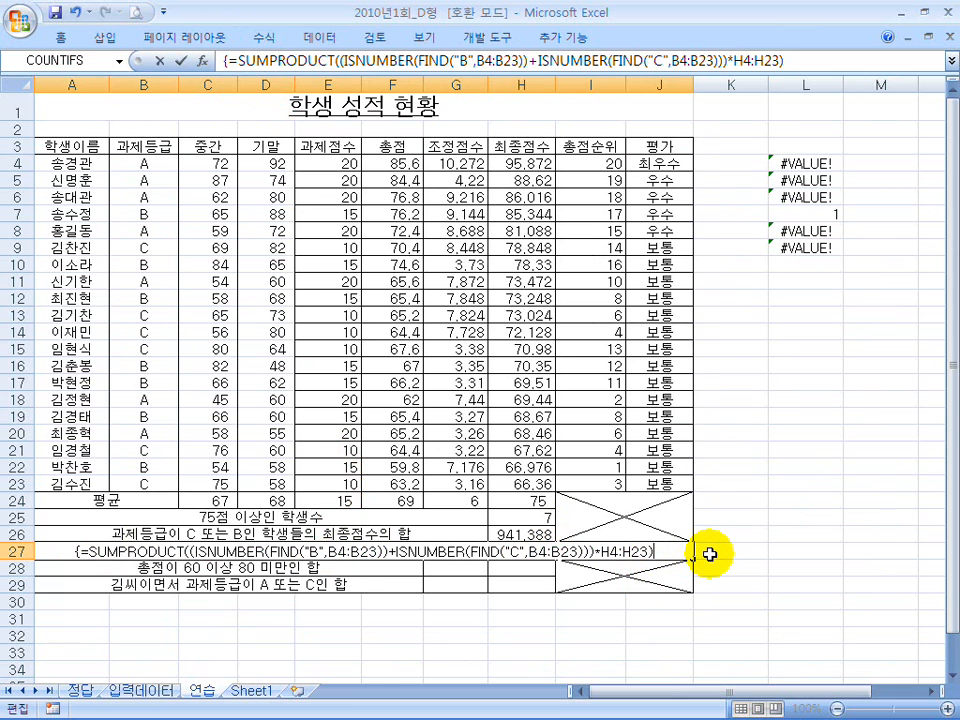
text(})
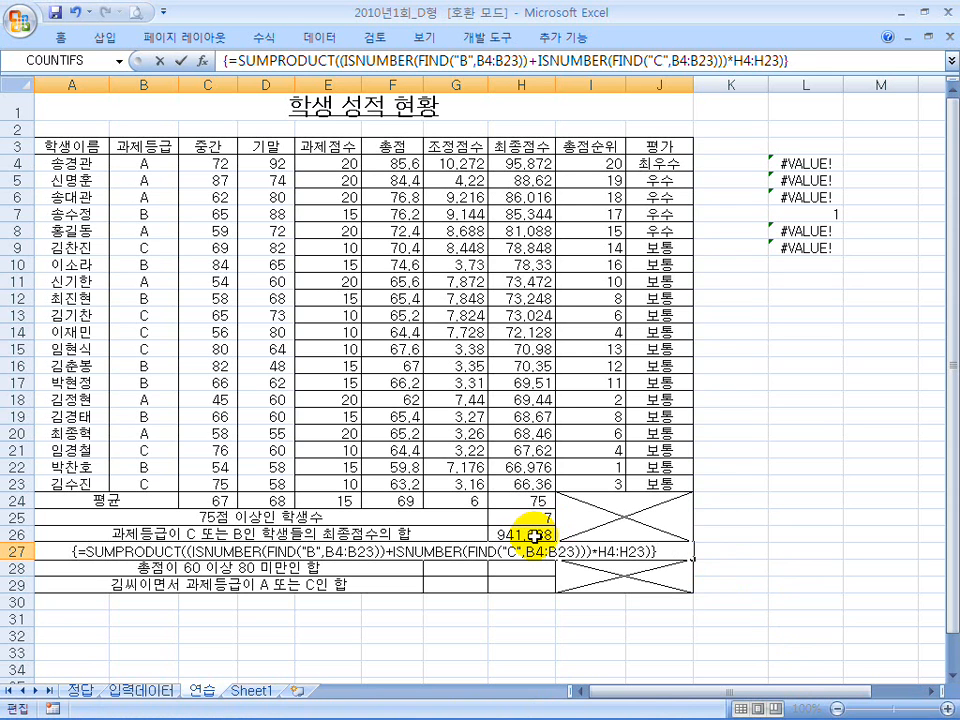
key(Return)
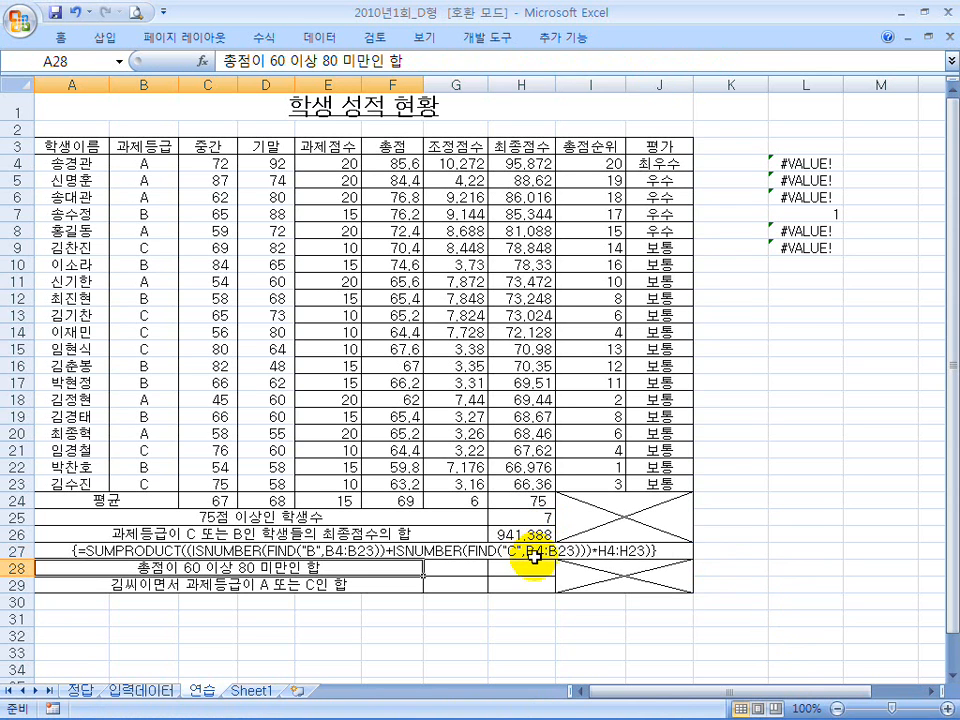
click(268, 553)
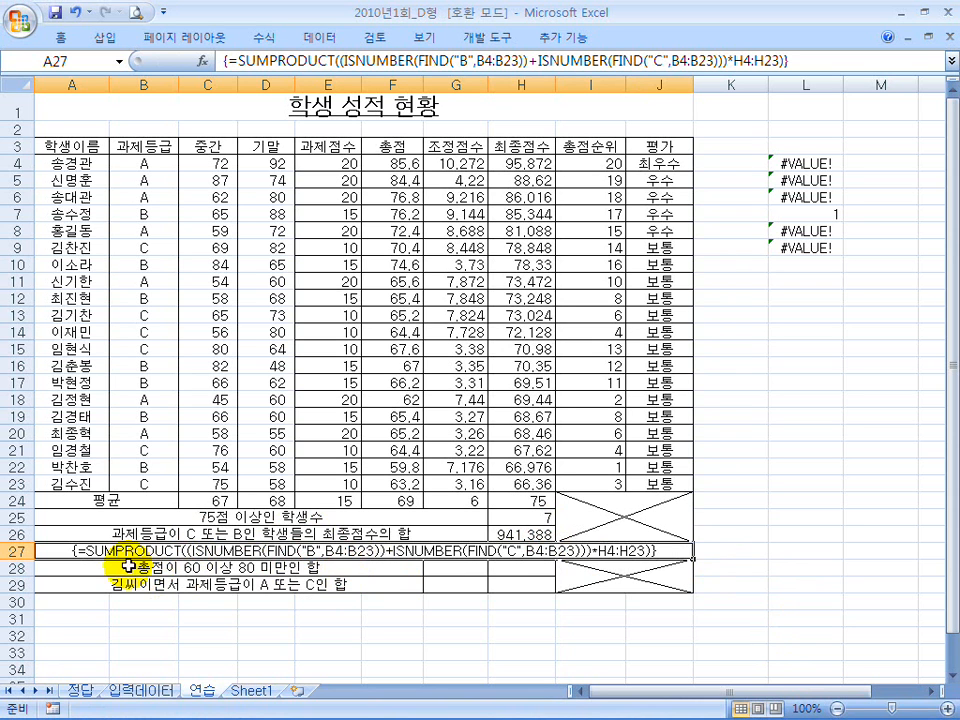
mouse_move(82, 550)
mouse_down()
mouse_move(62, 521)
mouse_move(84, 552)
mouse_up()
mouse_move(657, 550)
mouse_down()
mouse_move(652, 531)
mouse_move(657, 563)
mouse_up()
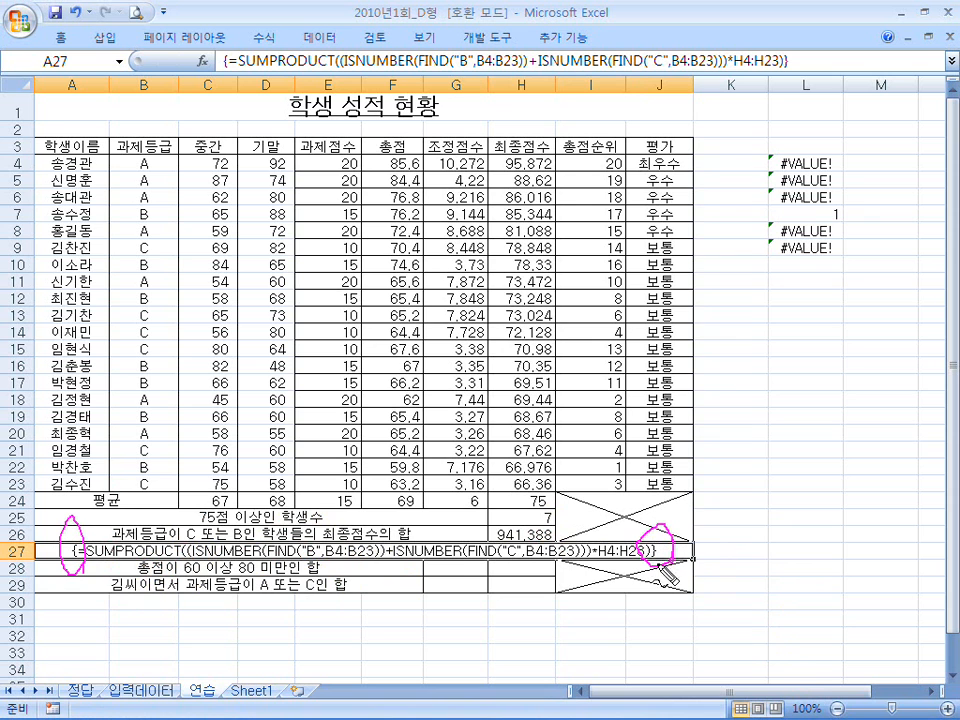
mouse_move(488, 545)
mouse_down()
mouse_move(556, 541)
mouse_move(488, 528)
mouse_move(553, 545)
mouse_up()
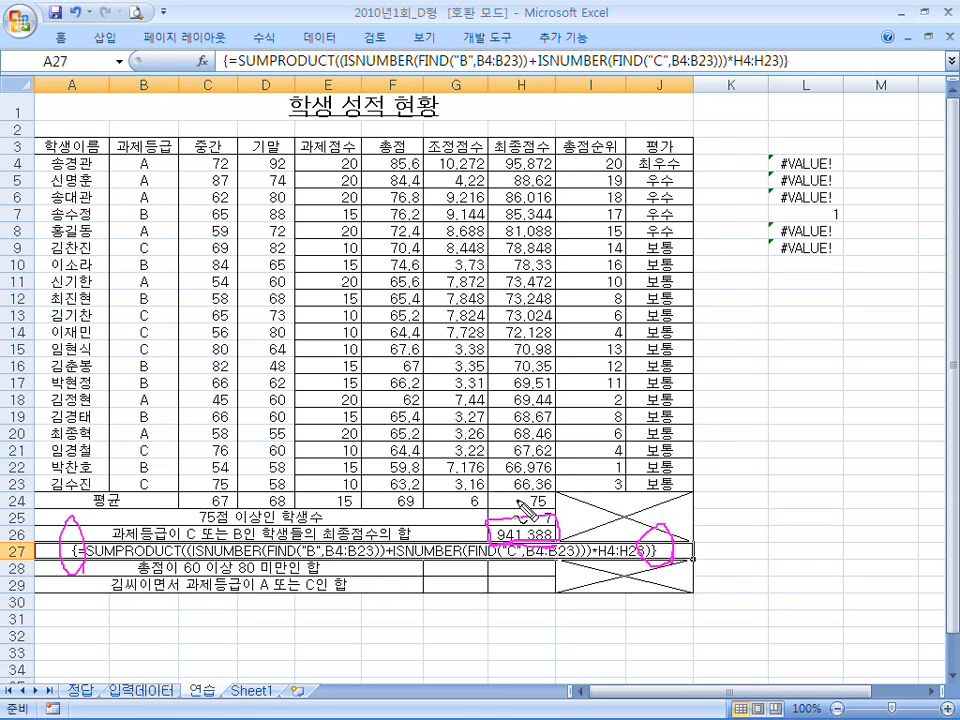
- Enter a SUMIF in G28 with the absolute 총점 range $F$4:$F$23, criterion ">=60" and the 조정점수 sum range G4:G23
click(435, 568)
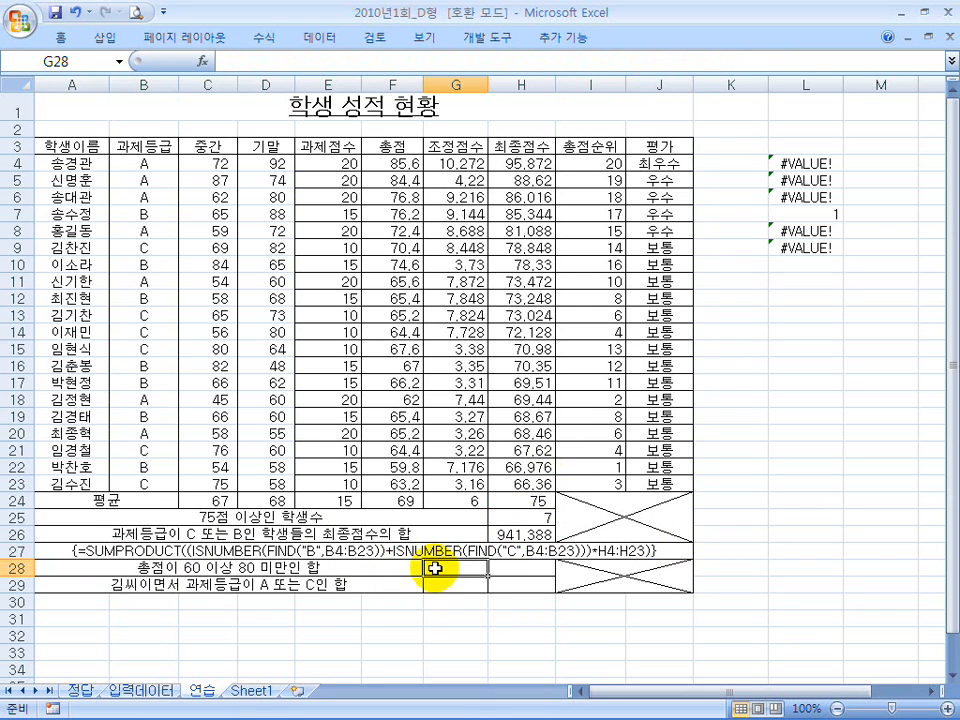
text(=sumif(*)
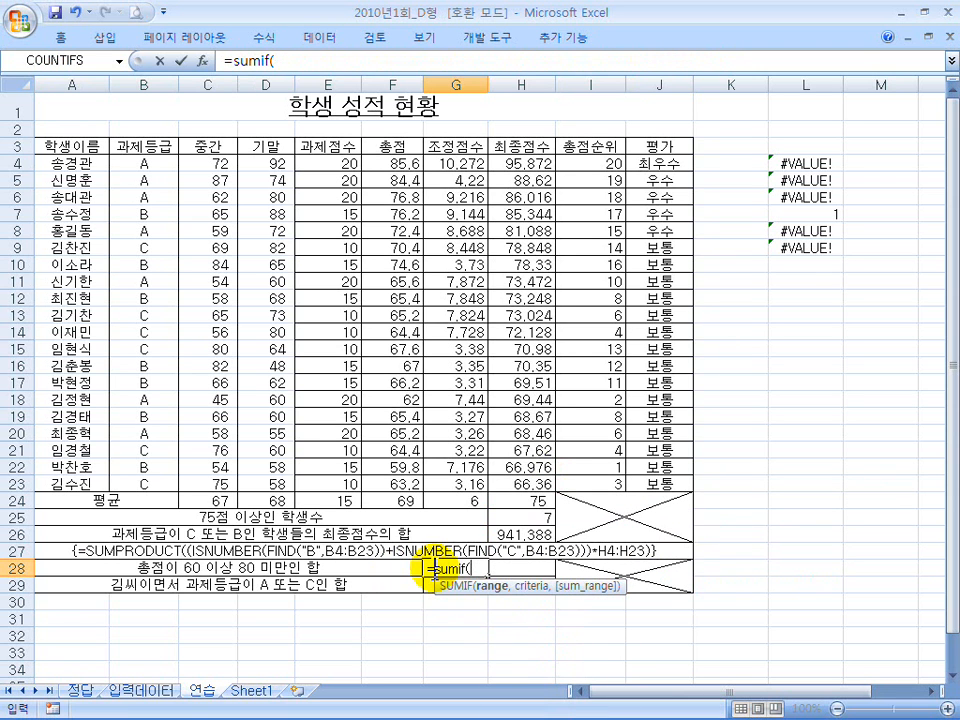
click(399, 160)
drag(399, 160, 386, 434)
drag(386, 470, 386, 479)
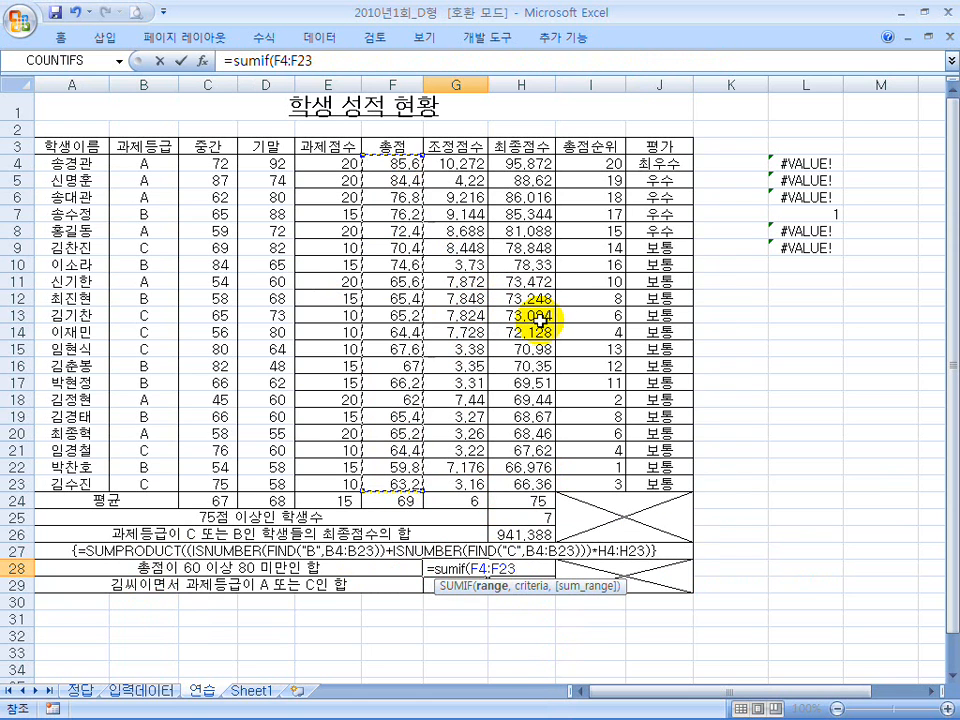
key(F4)
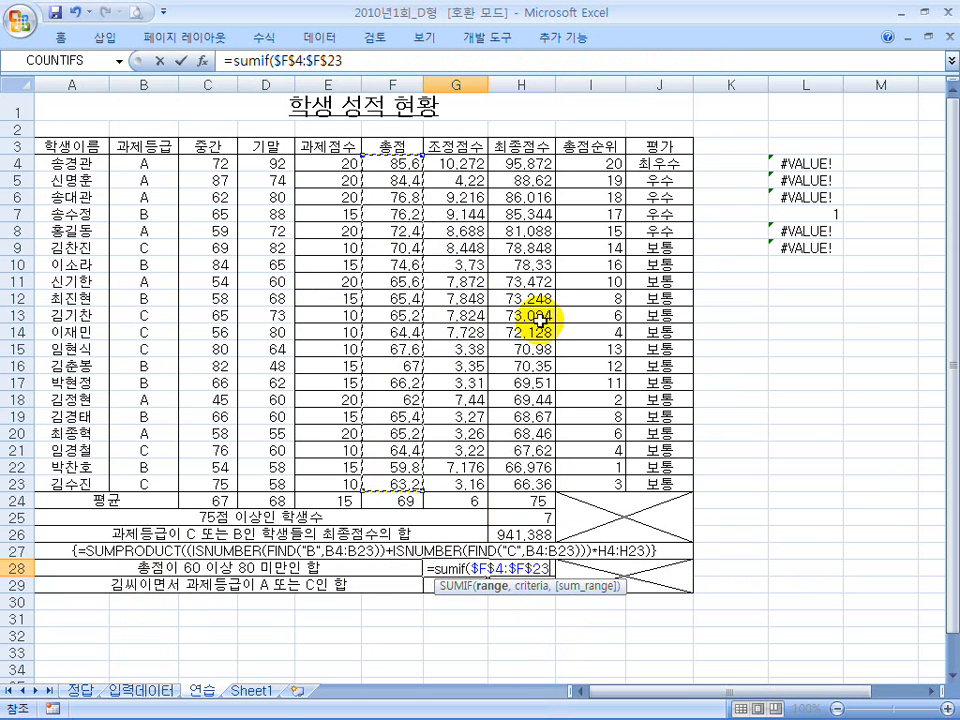
text(,">=60",)
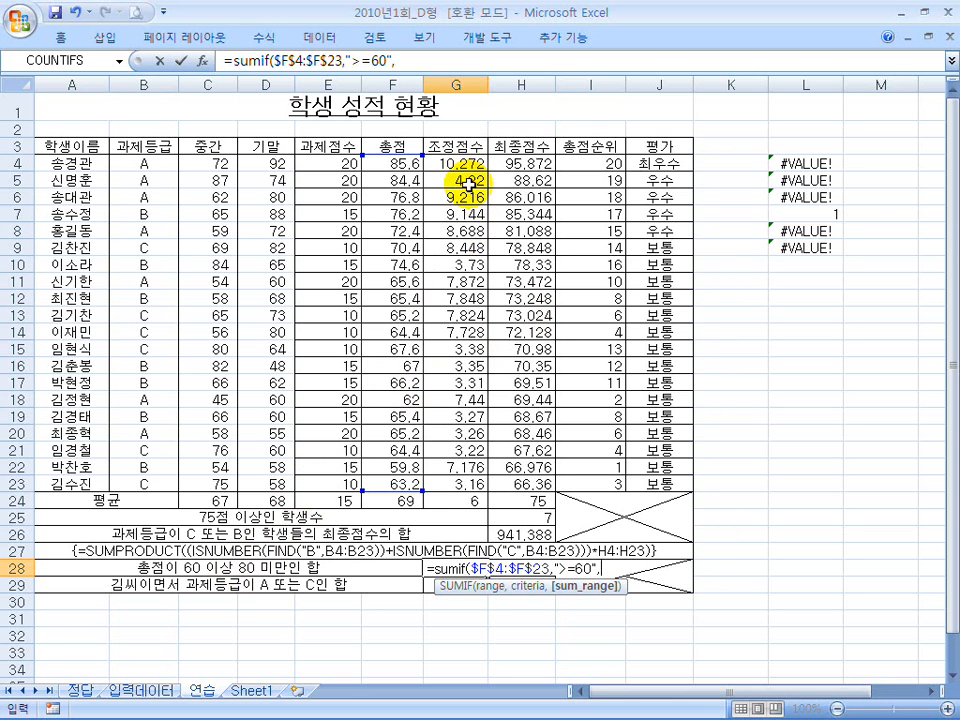
drag(455, 163, 439, 484)
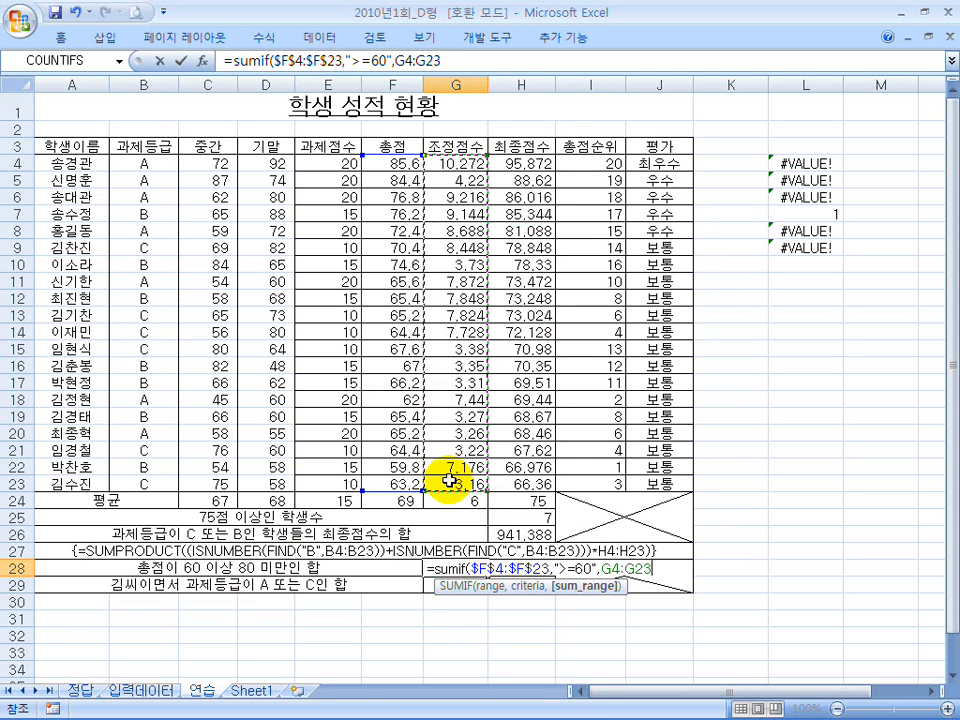
key(Return)
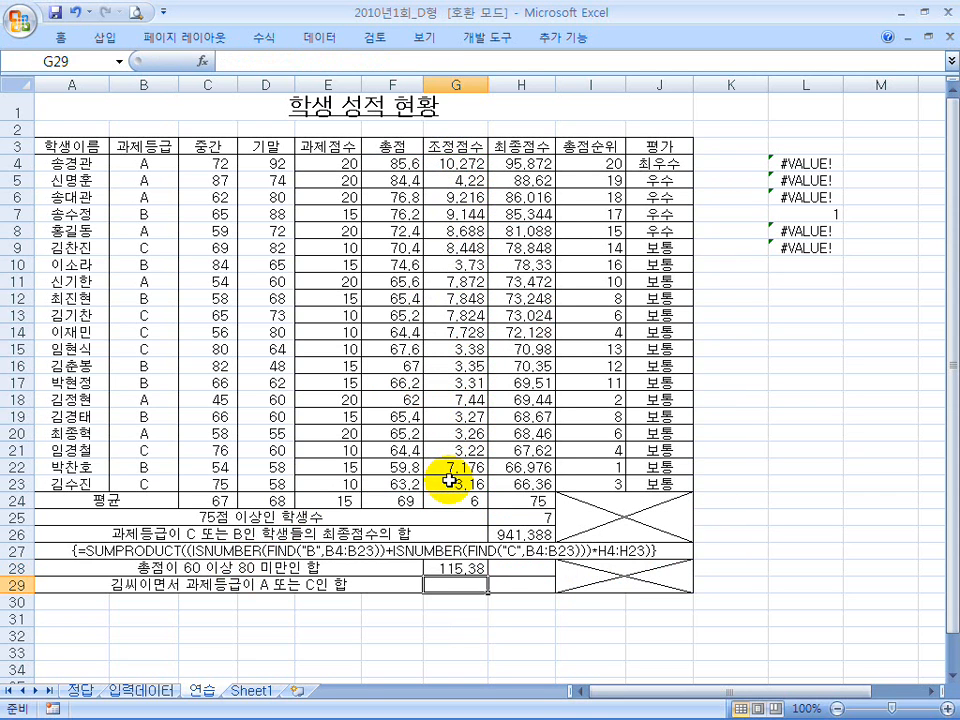
- Append a minus sign to the end of the SUMIF formula in G28
click(449, 567)
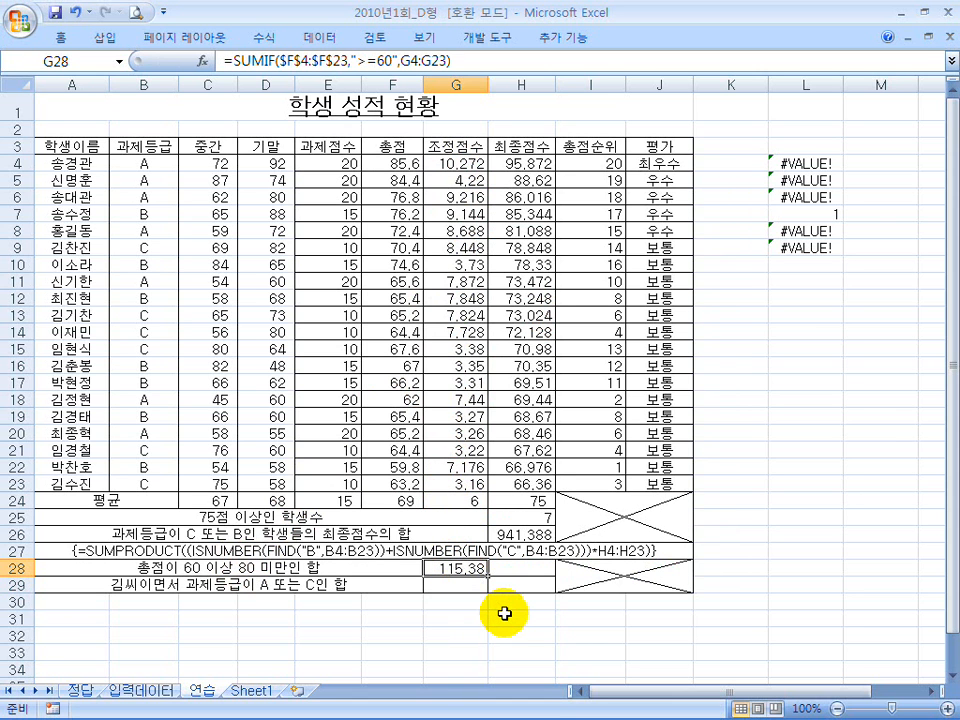
click(468, 62)
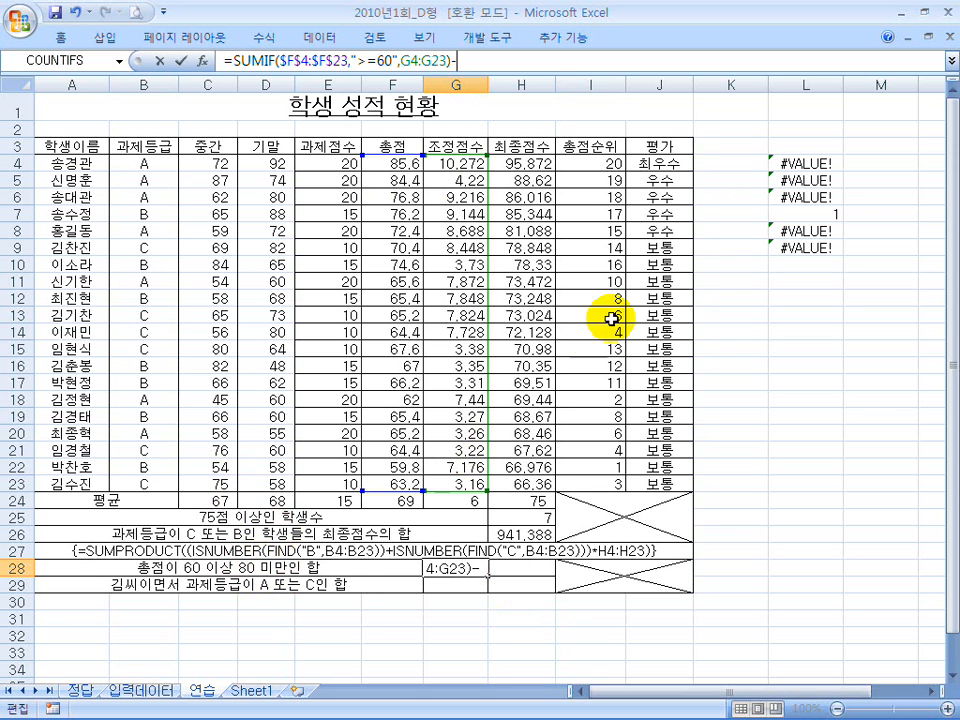
- Complete the G28 formula by subtracting a copy of its SUMIF with the criterion changed to 80: SUMIF($F$4:$F$23,">=80",G4:G23)
drag(450, 62, 238, 62)
key(ctrl+c)
click(458, 62)
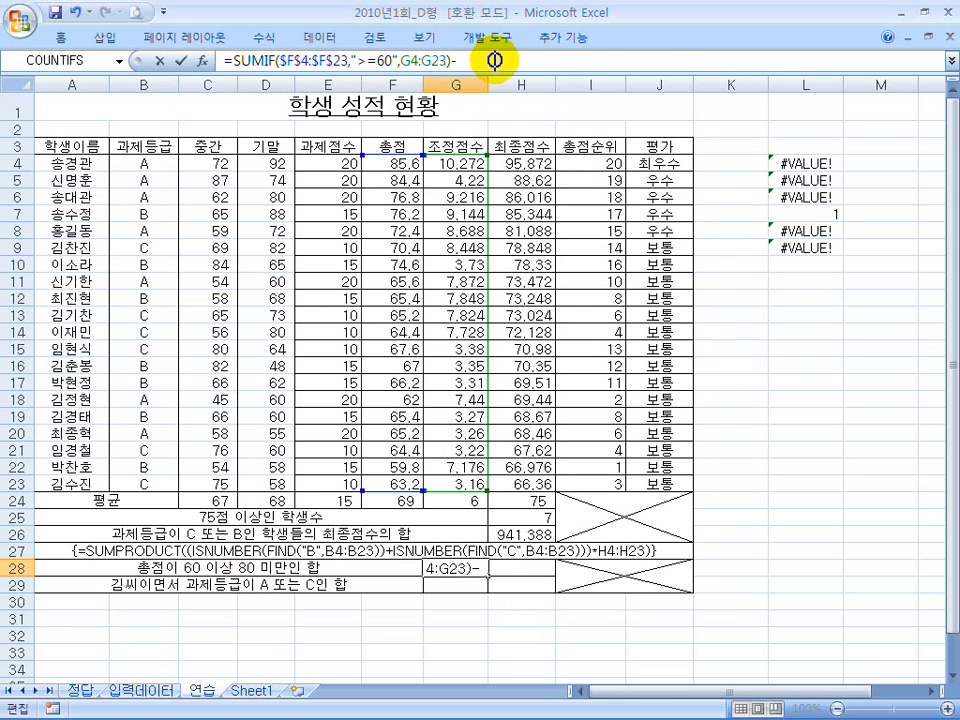
key(ctrl+v)
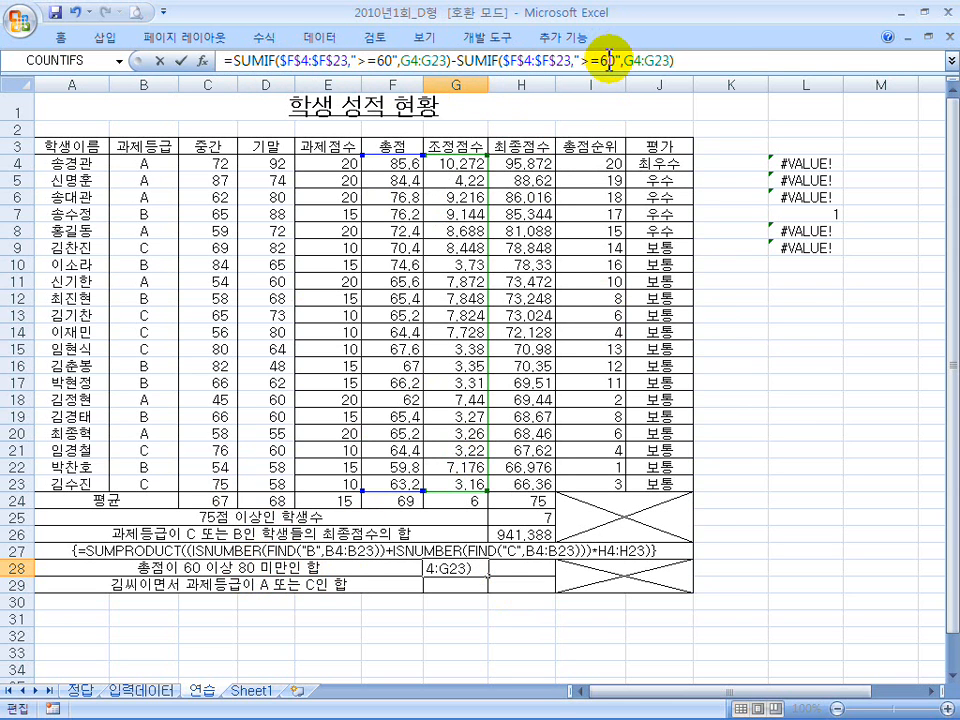
drag(608, 62, 601, 62)
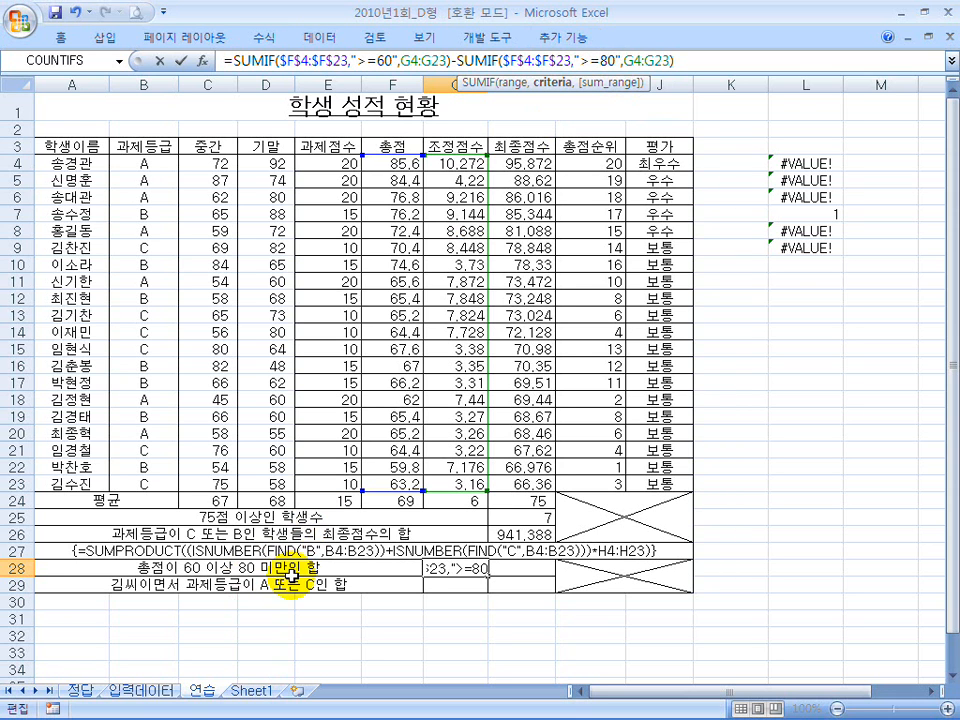
double_click(438, 61)
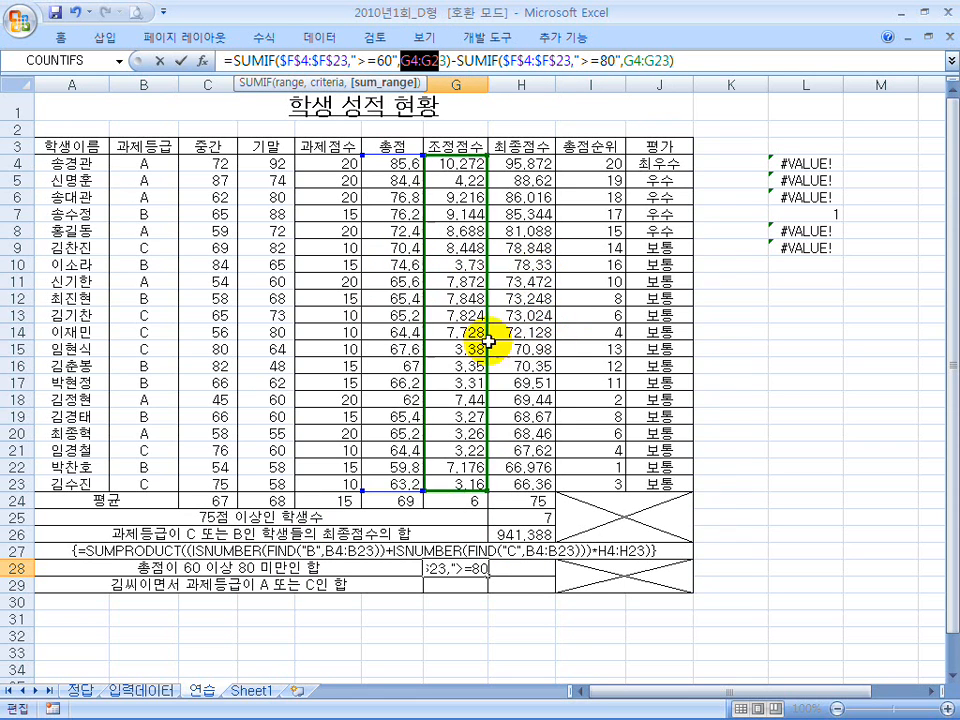
click(278, 82)
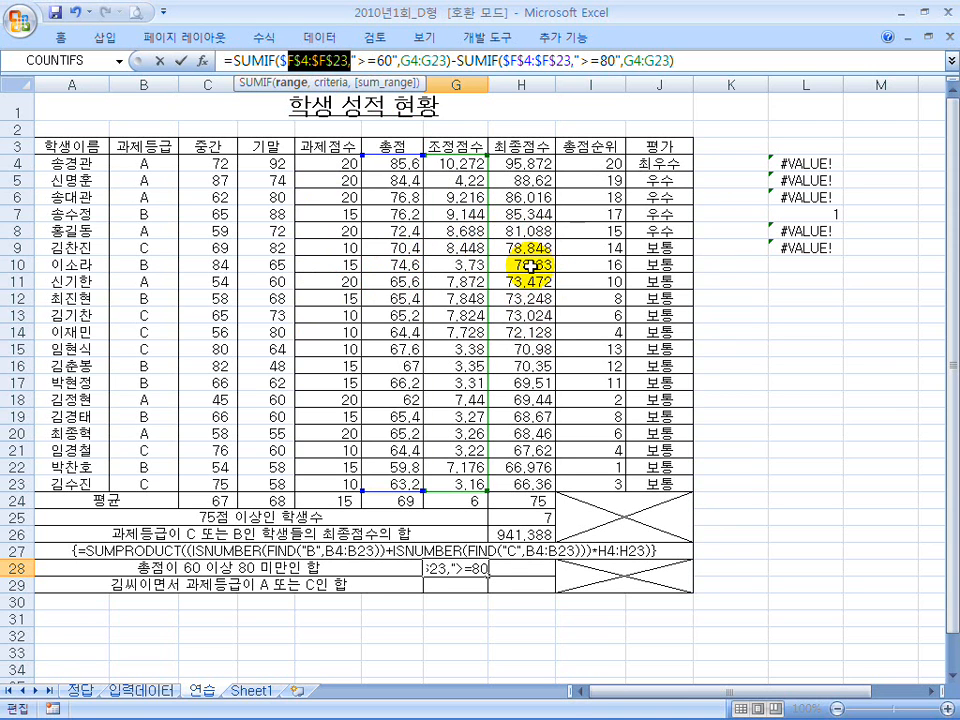
double_click(401, 61)
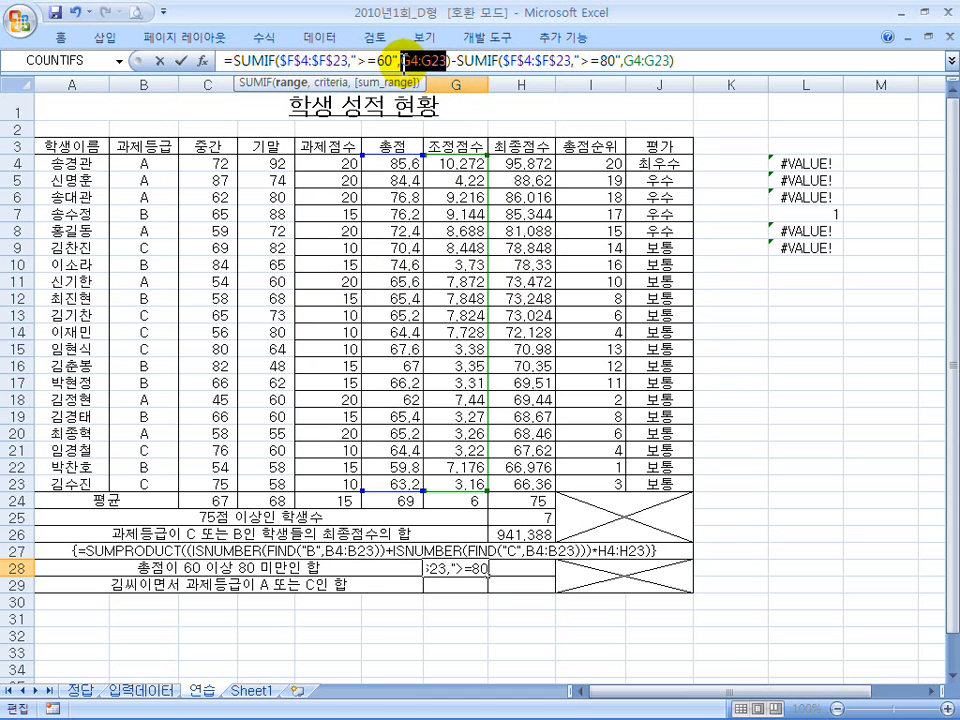
key(Return)
- Fill the G28 formula across to H28 and check the ranges it references there
click(450, 568)
drag(488, 570, 546, 568)
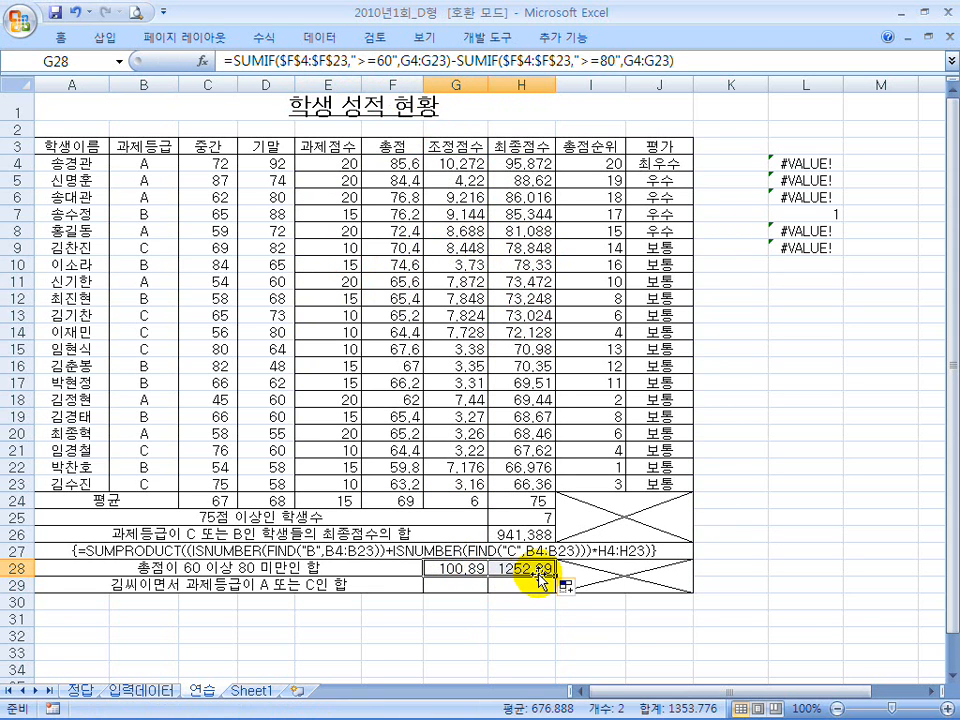
click(529, 568)
double_click(529, 568)
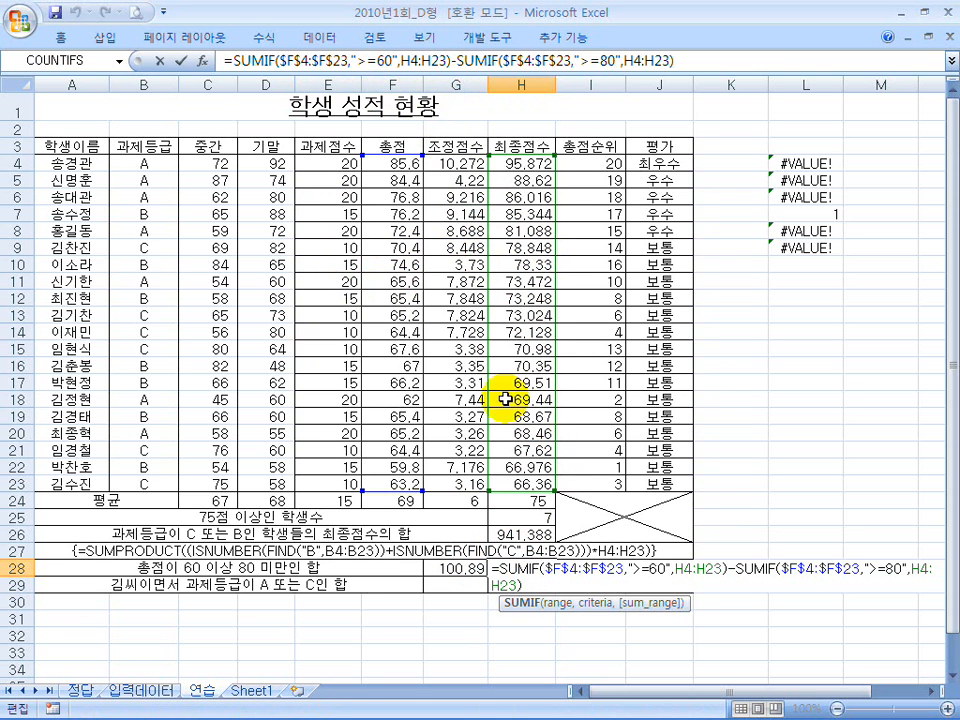
key(Return)
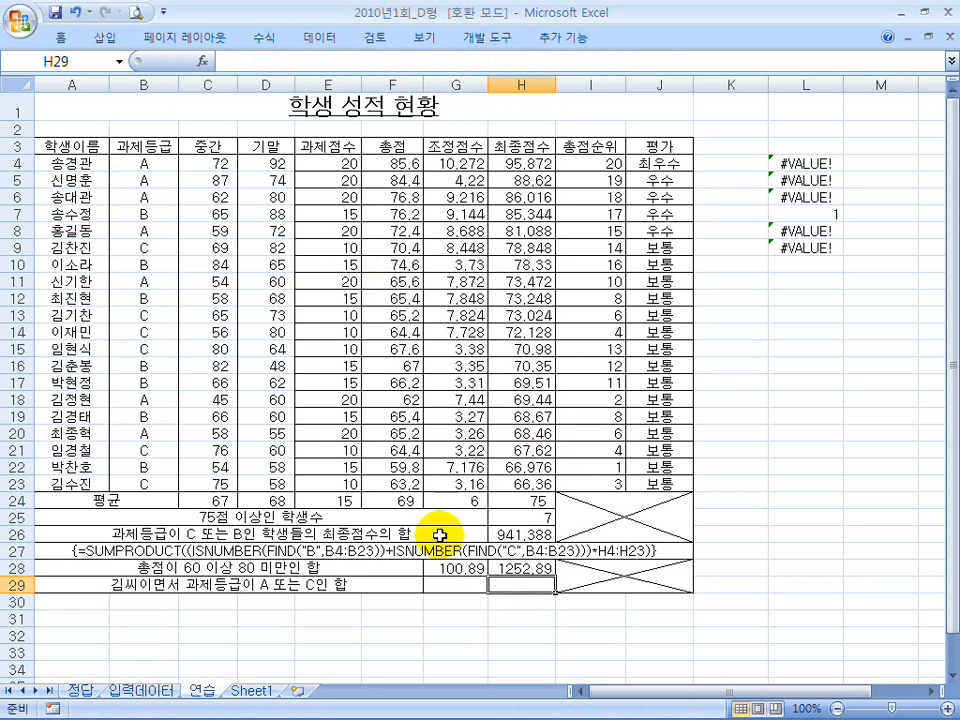
- Clear the contents of cells L3:L9
click(190, 590)
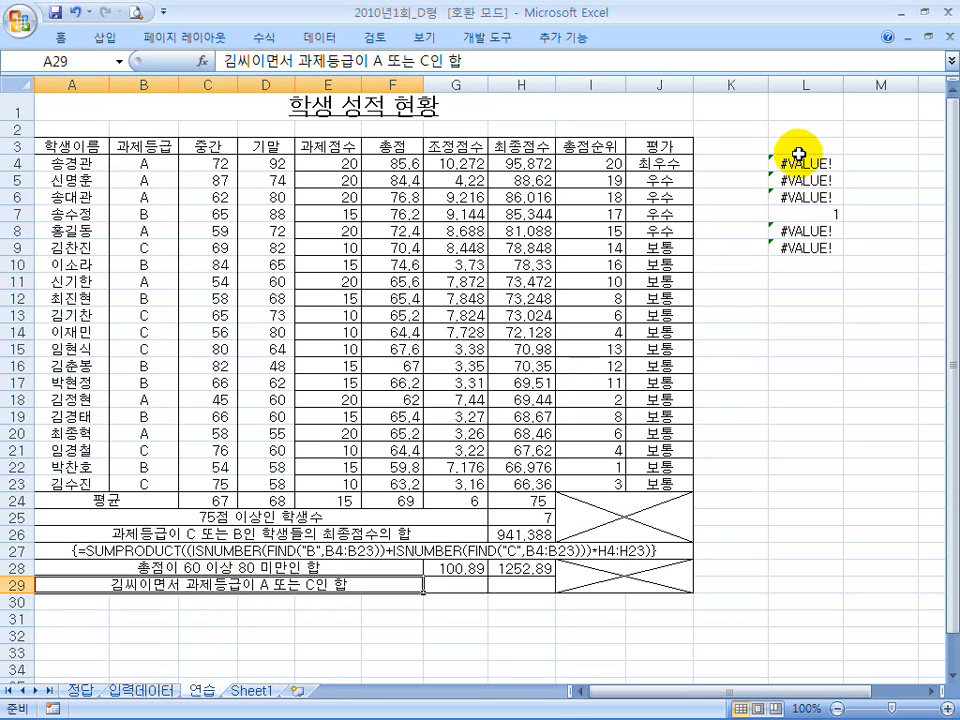
drag(797, 150, 787, 240)
key(Delete)
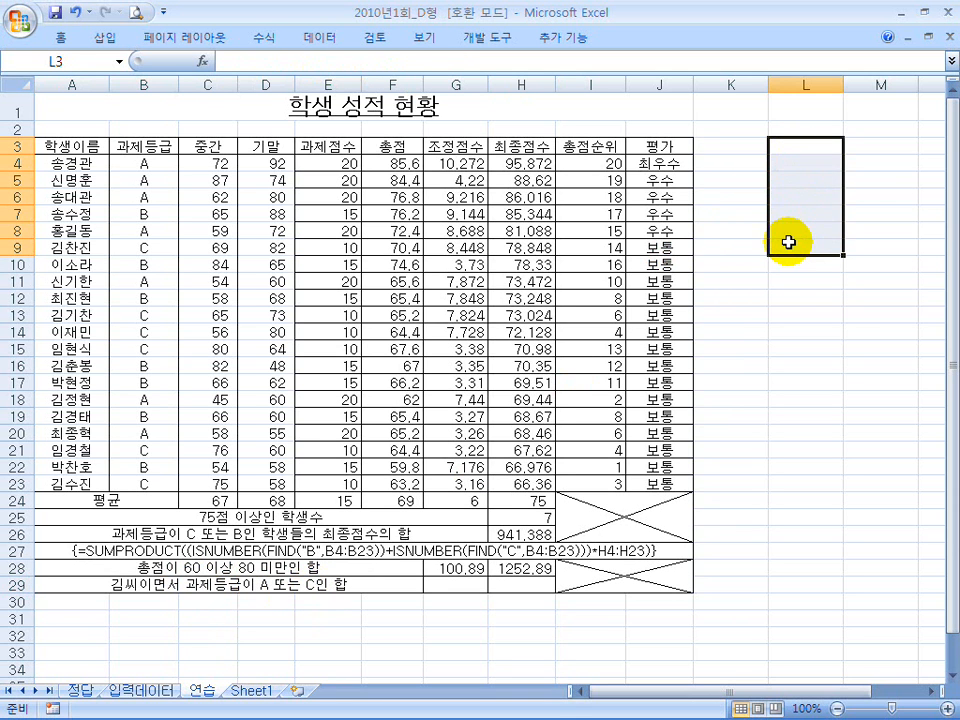
- Copy the 학생이름 heading from A3 to L3 and enter the criterion 김* in L4
click(188, 588)
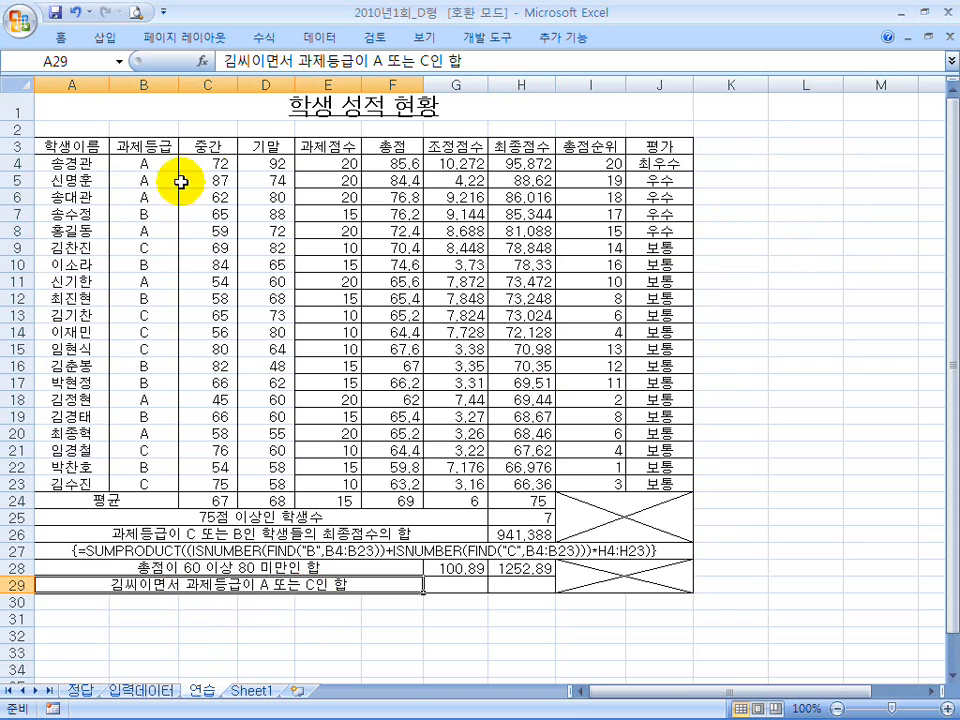
click(72, 147)
key(ctrl+c)
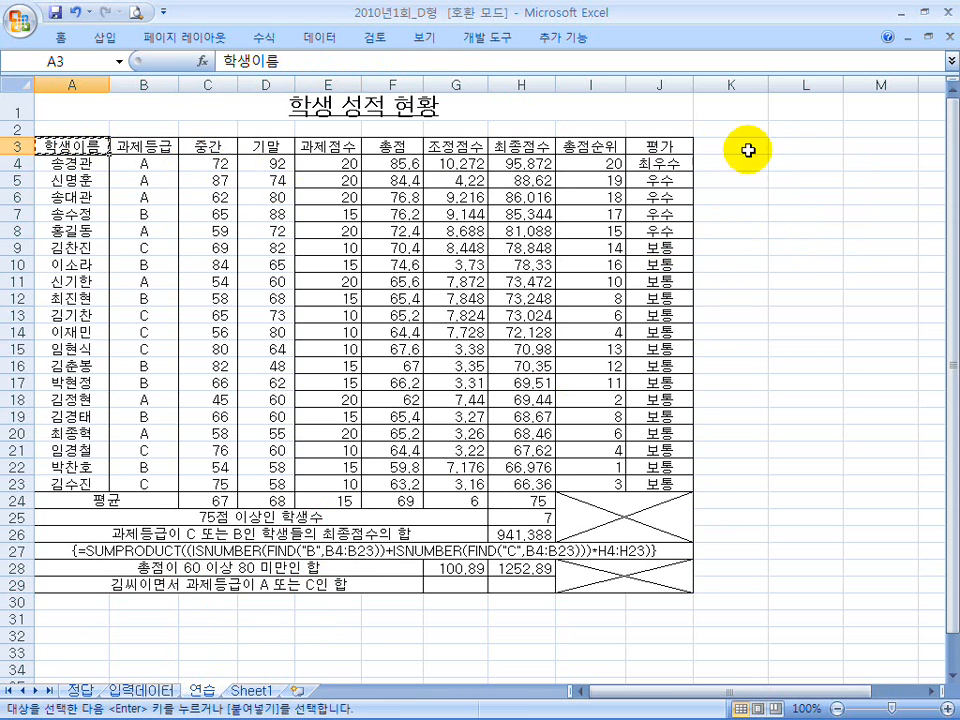
click(795, 146)
key(ctrl+v)
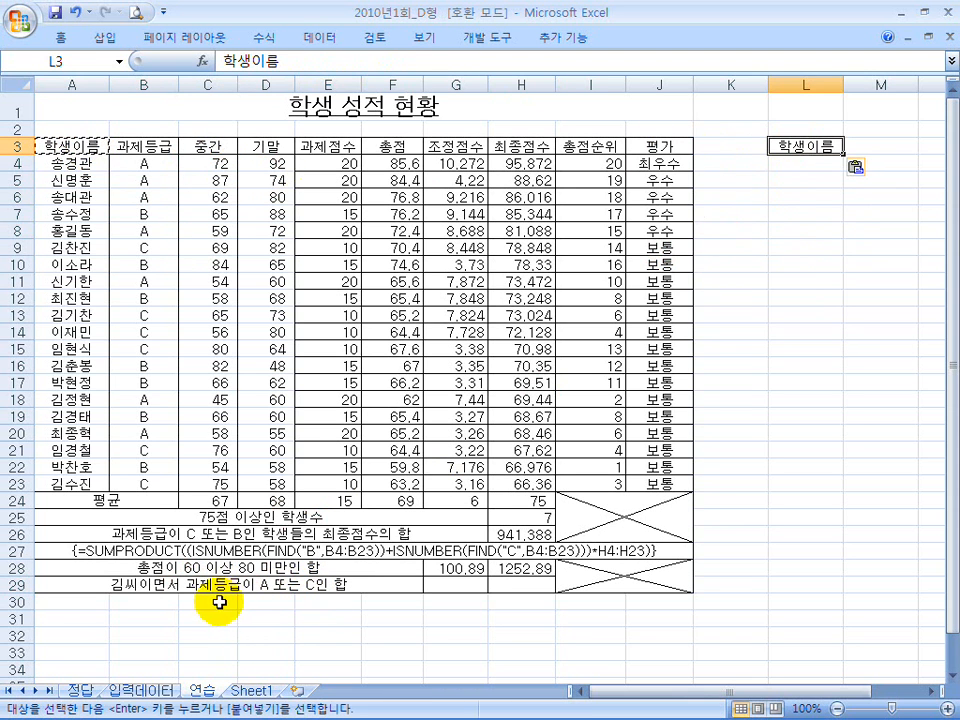
click(810, 170)
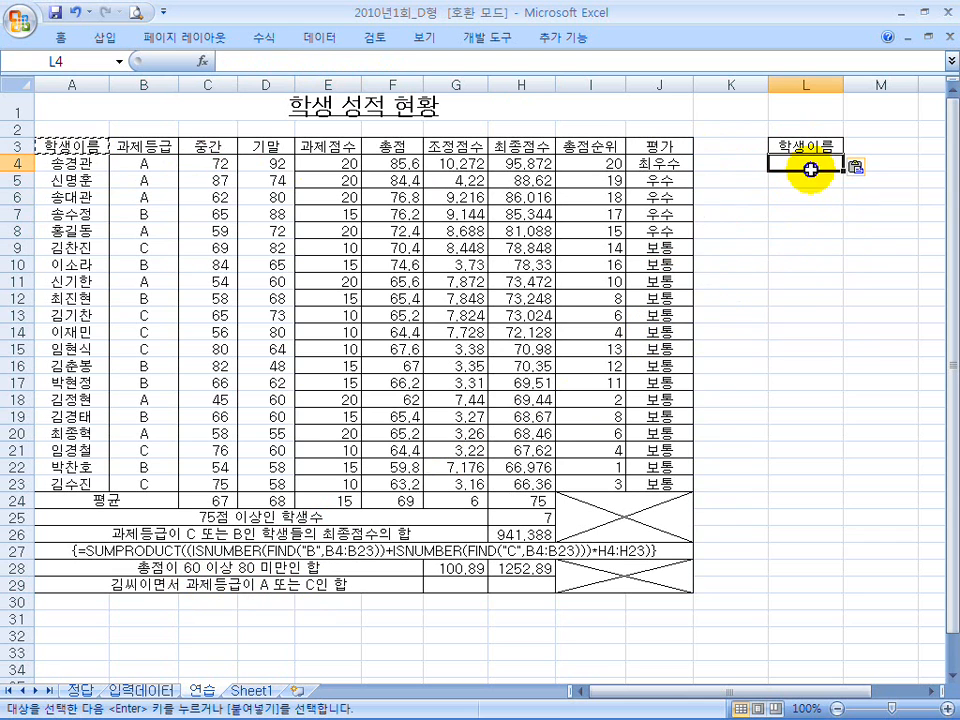
text(rla)
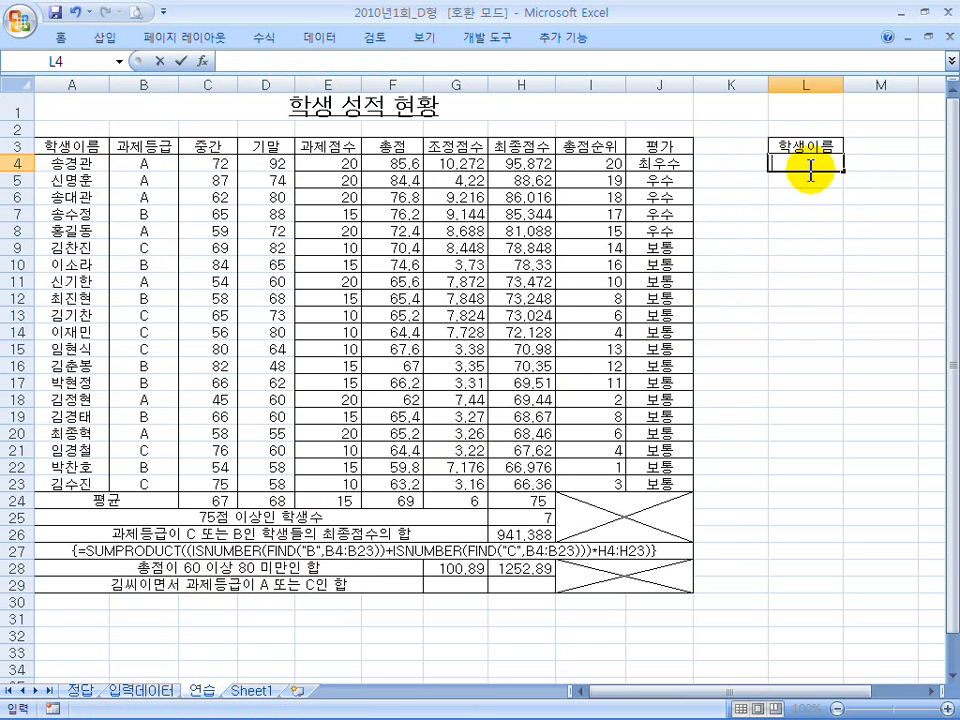
text(*)
key(Return)
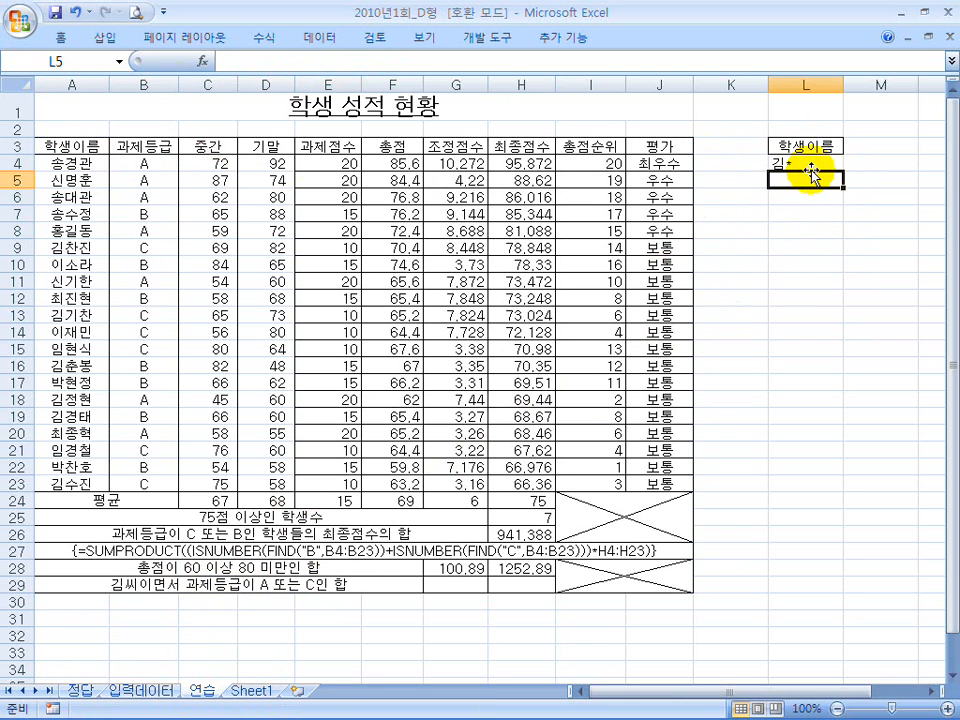
- Enter the heading 과제등급 in M3 with the criteria A in M4 and C in M5
click(872, 143)
text(고)
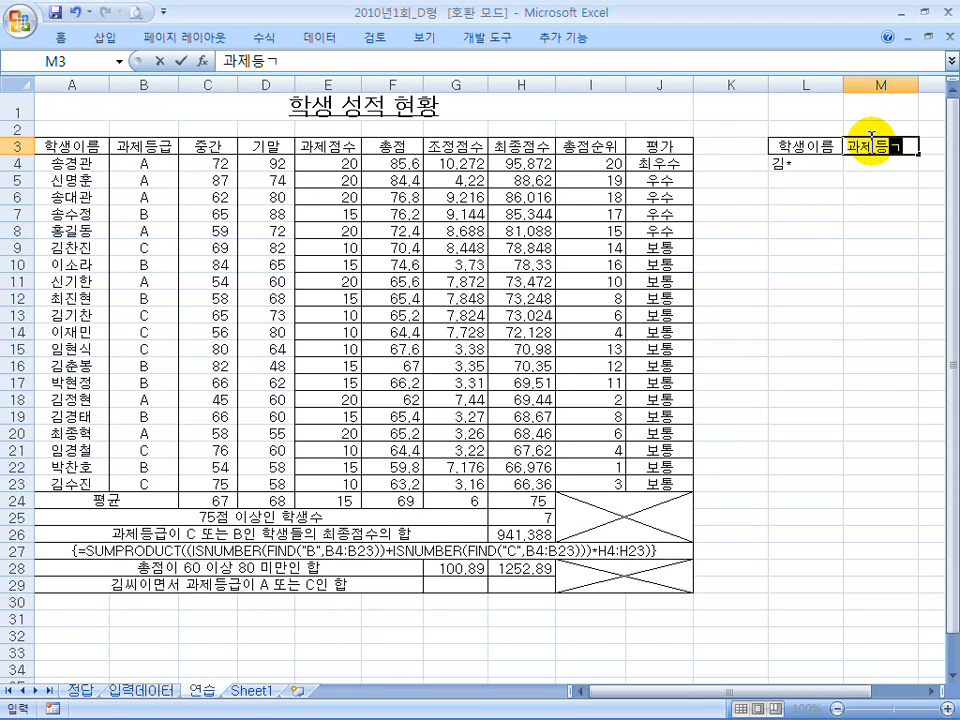
key(Return)
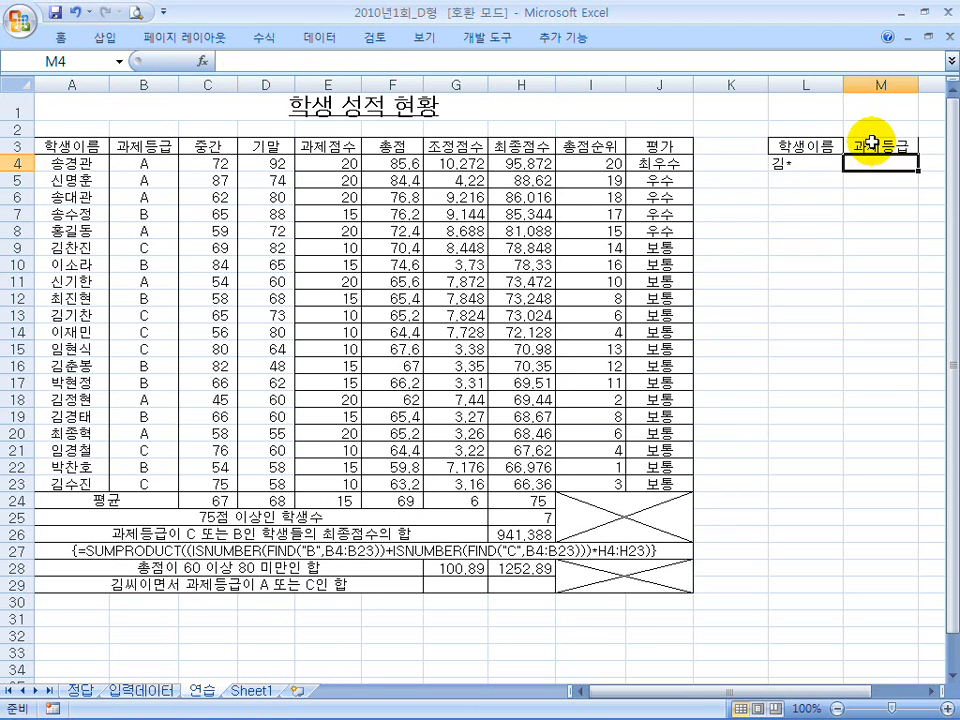
click(157, 148)
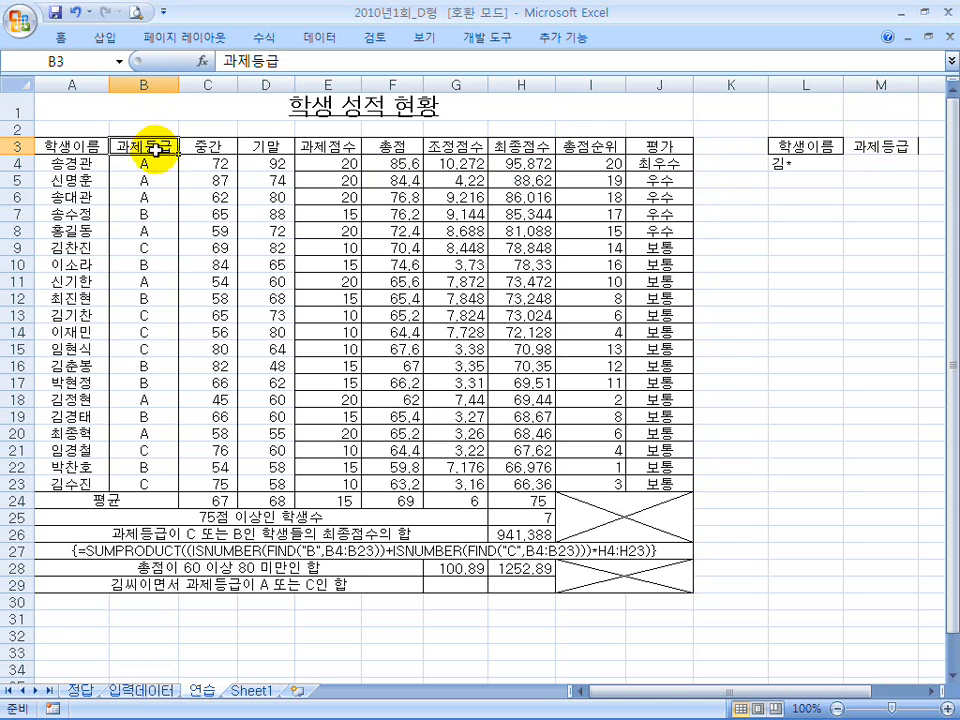
click(898, 170)
text(ㅁ)
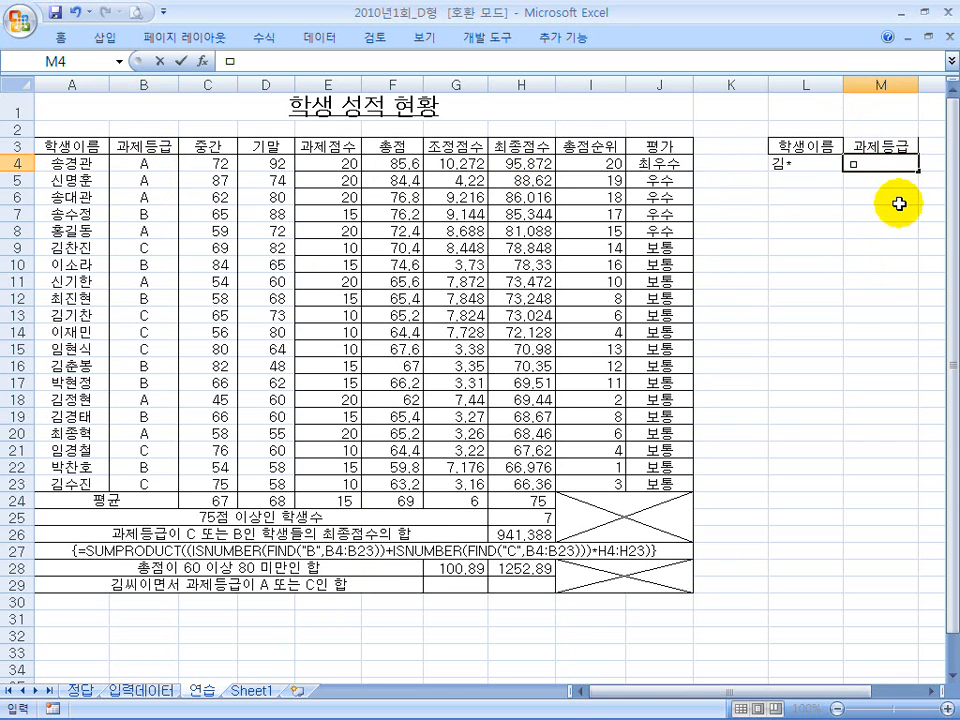
click(873, 181)
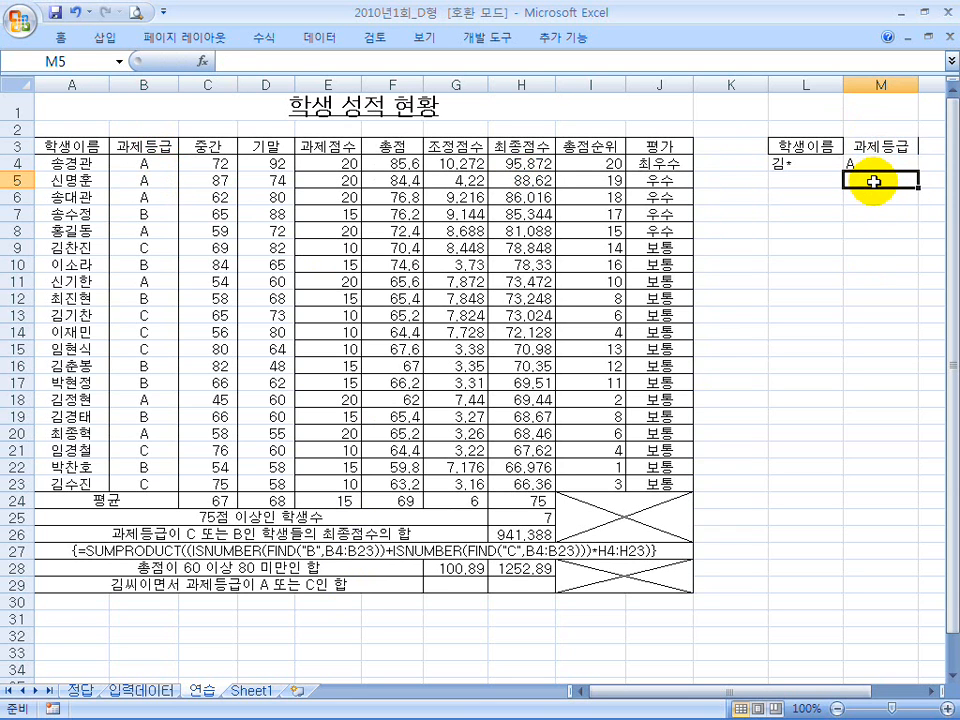
- Copy the 김* criterion from L4 to L5 so both criteria rows are filled
click(806, 168)
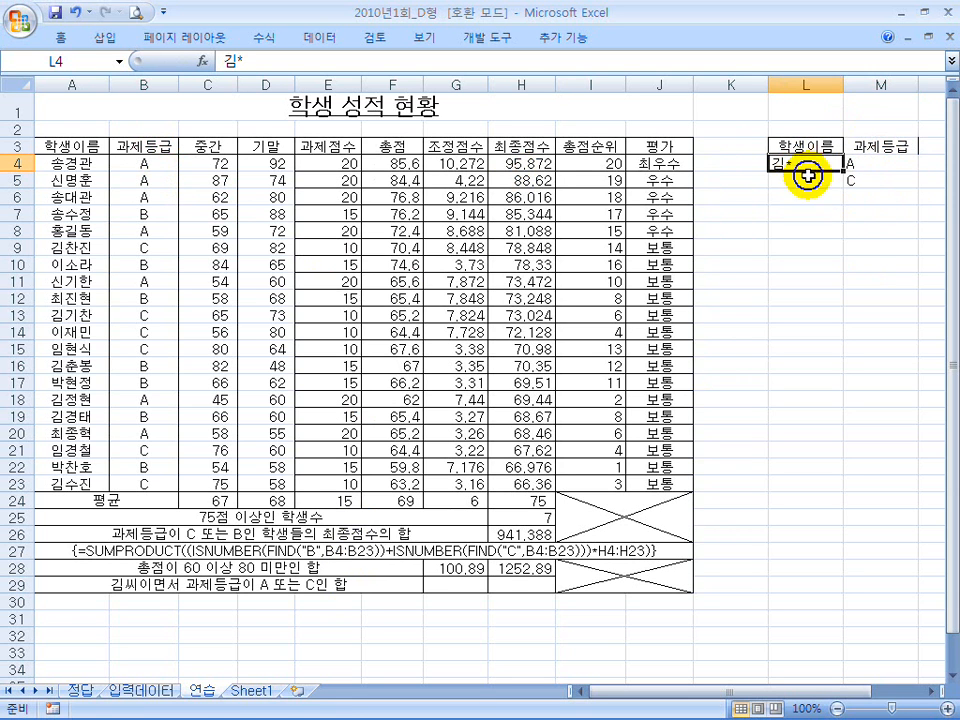
key(ctrl+c)
click(808, 189)
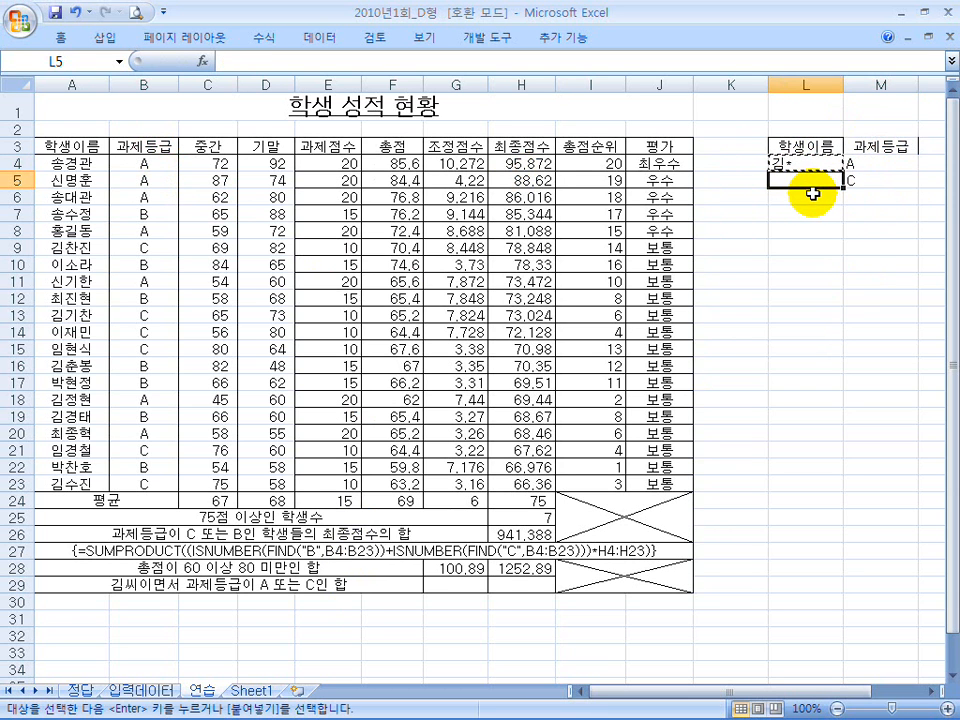
key(ctrl+v)
drag(806, 163, 856, 166)
drag(782, 180, 892, 181)
click(855, 263)
key(Escape)
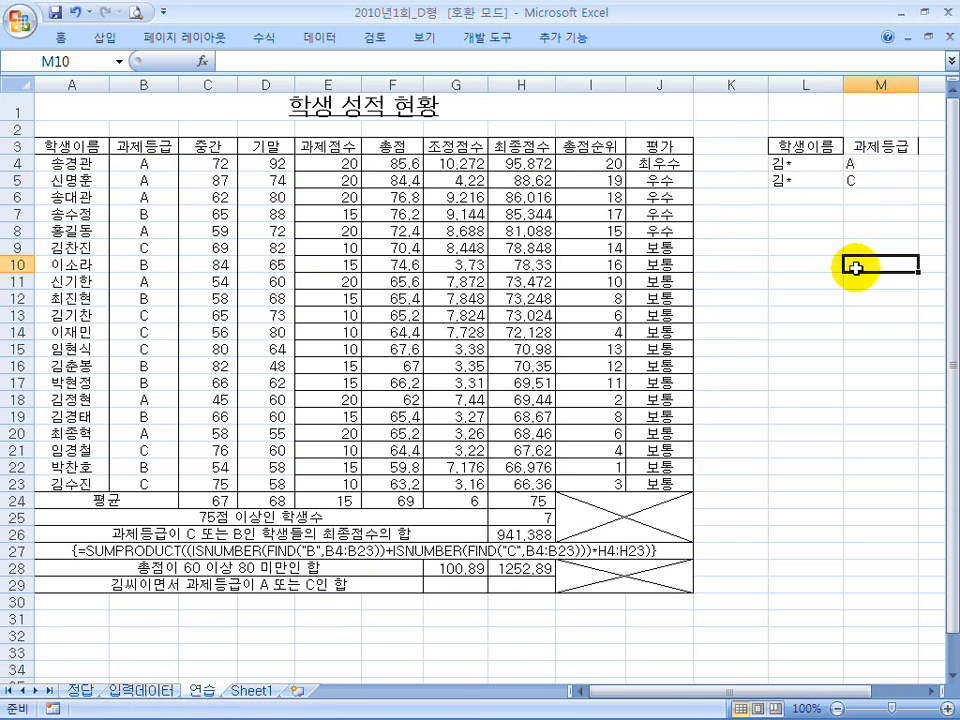
- Enter the formula =DSUM($A$3:$J$23,G3,$L$3:$M$5) in G29
click(440, 584)
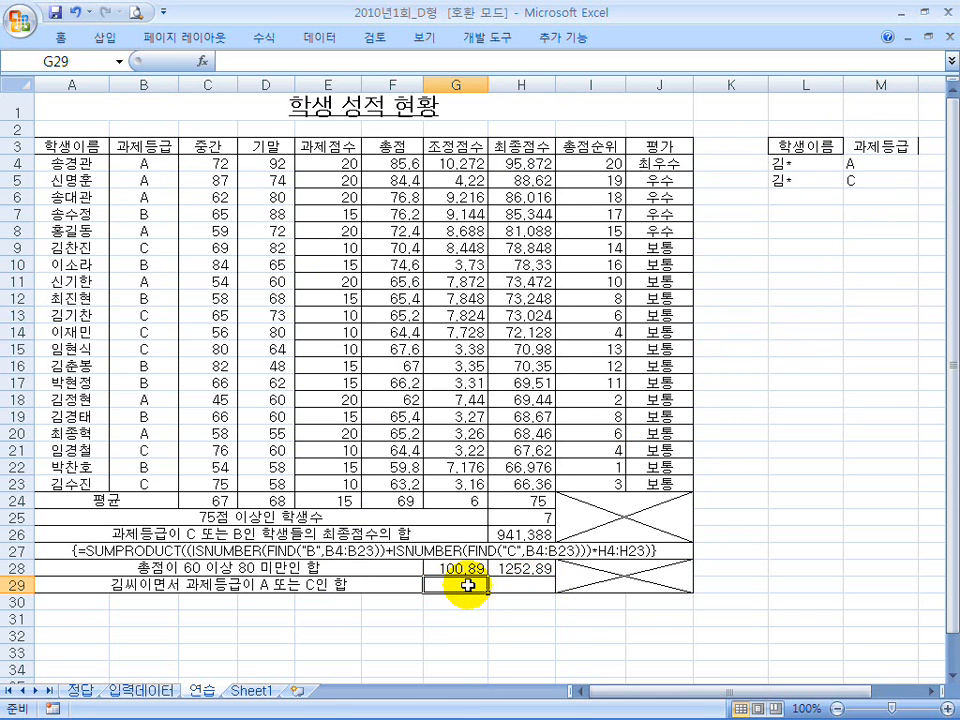
text(=dsum()
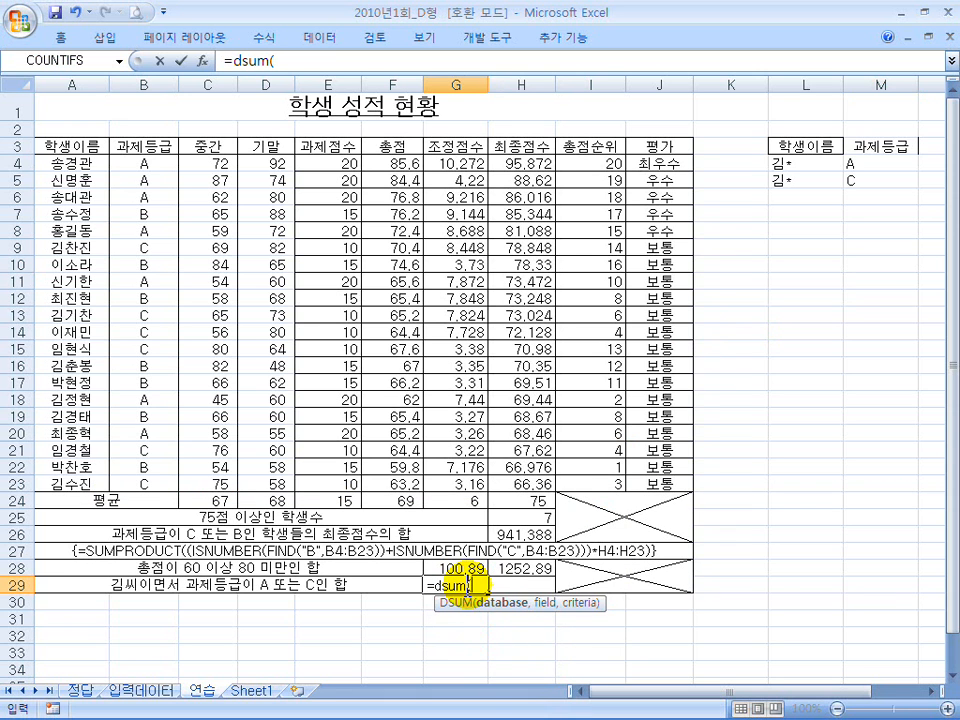
drag(60, 146, 660, 483)
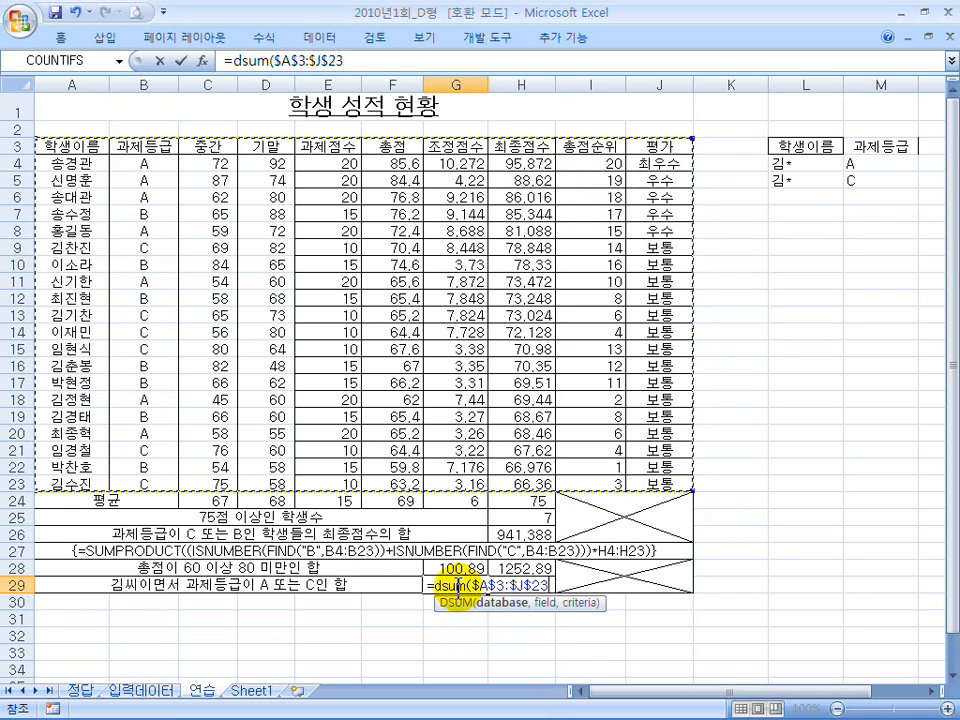
text(,)
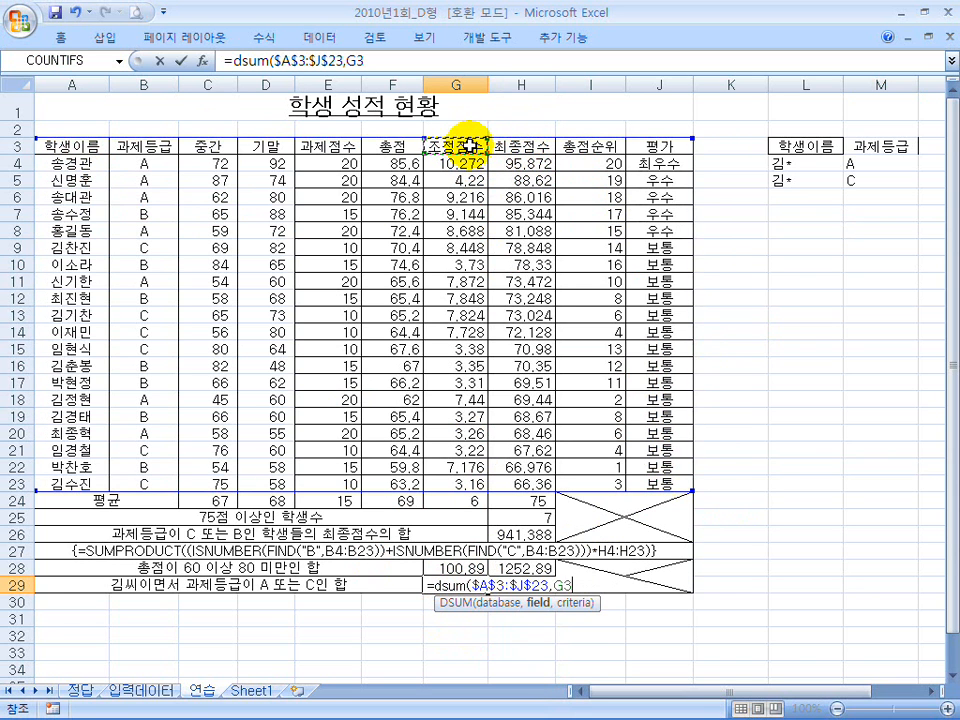
drag(797, 146, 877, 180)
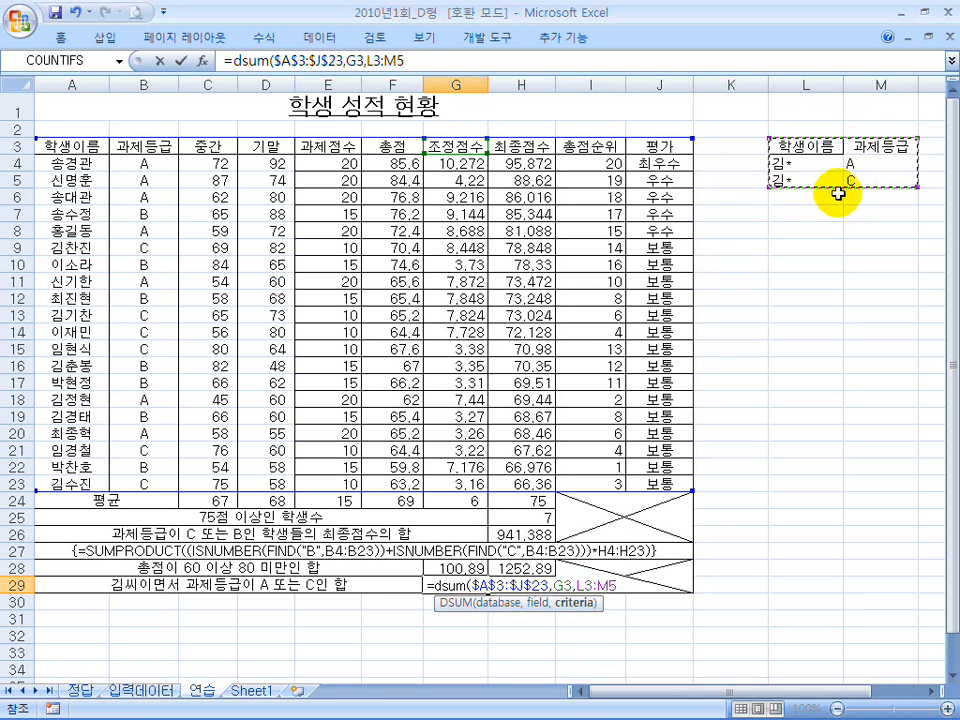
key(F4)
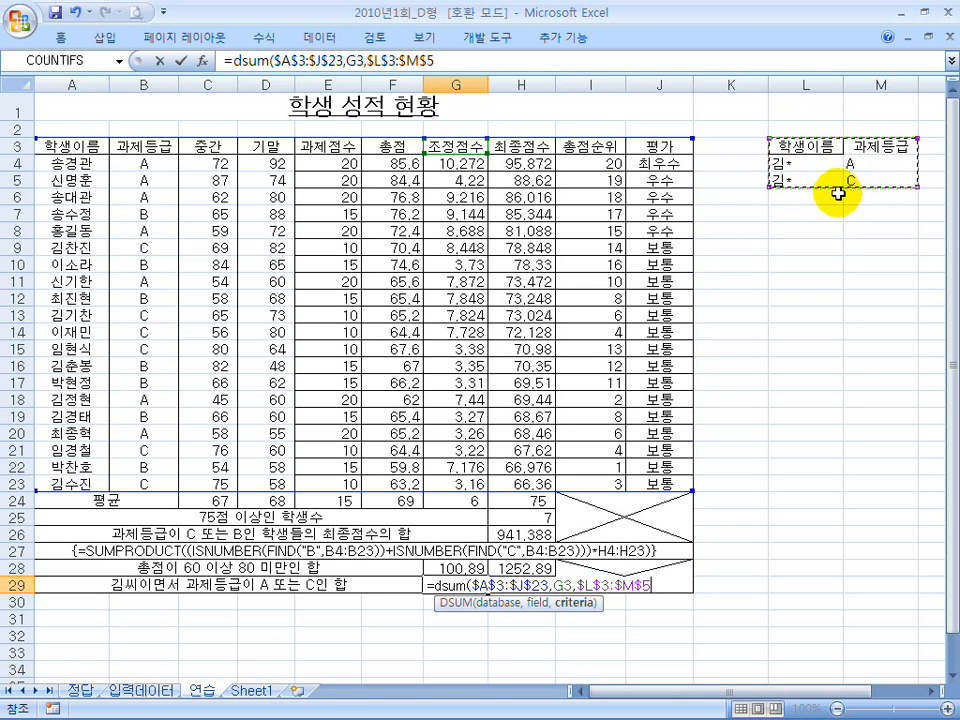
text())
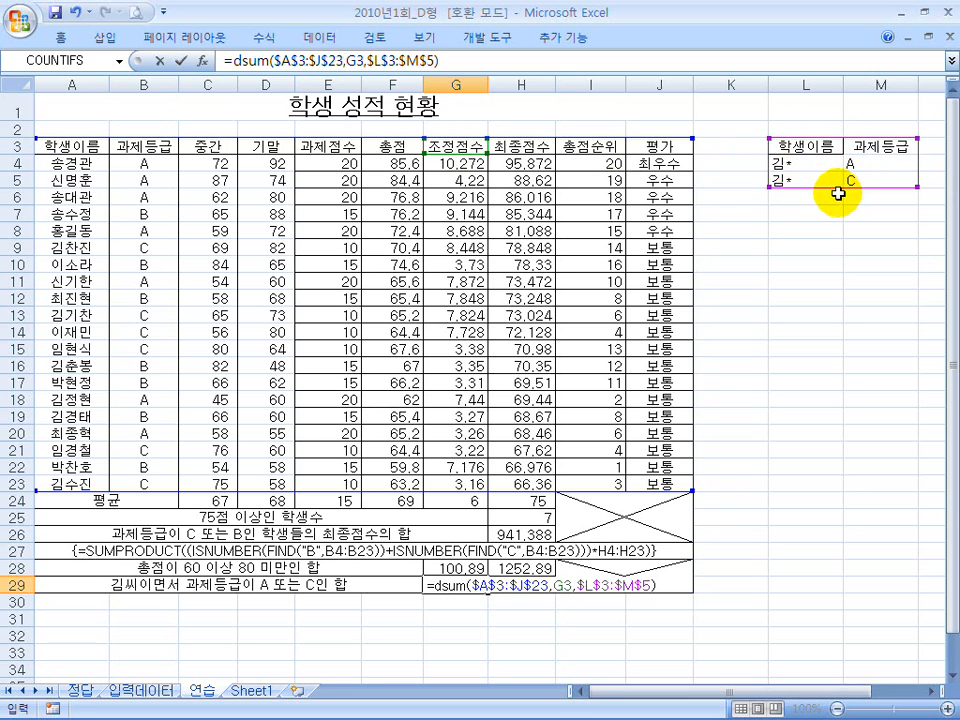
key(Return)
- Fill the DSUM formula from G29 across to H29 and check the copied formula
click(485, 590)
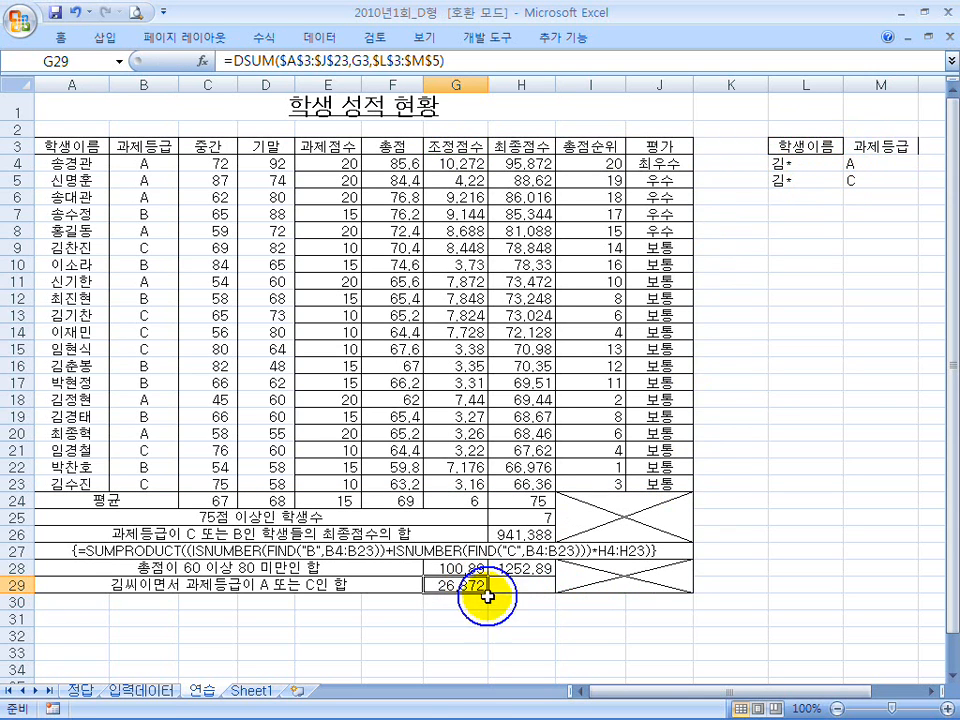
drag(490, 597, 536, 598)
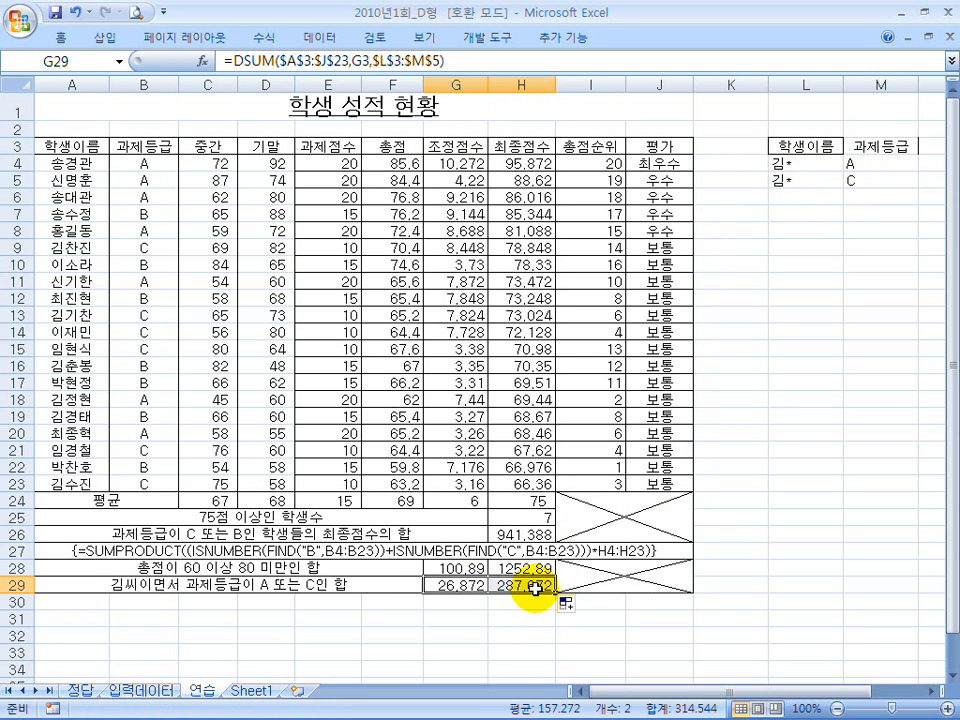
click(536, 589)
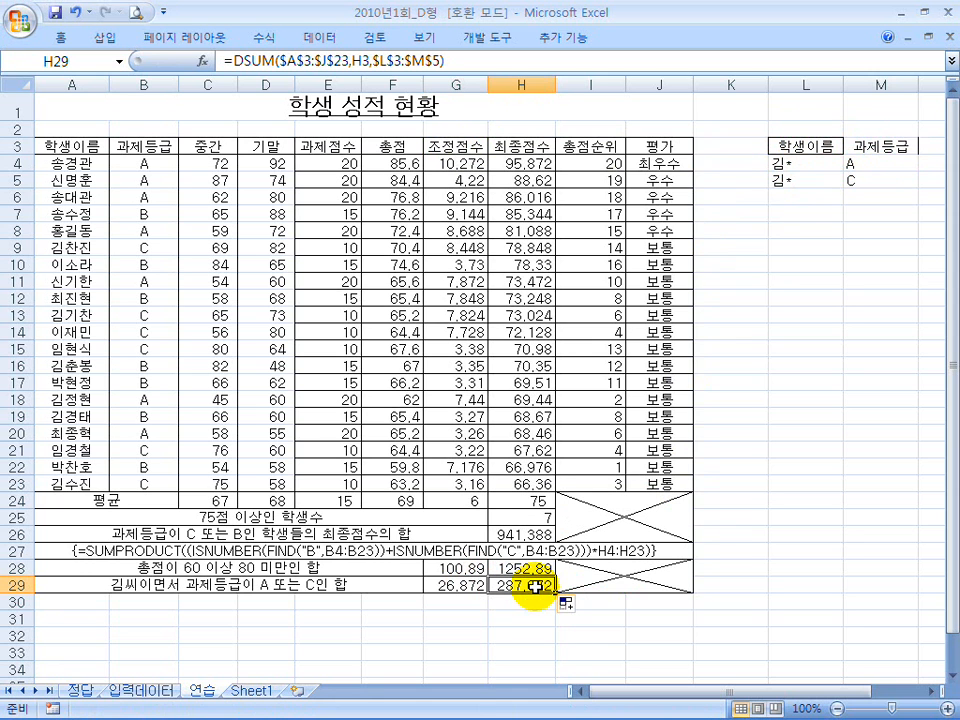
- Remove the inner horizontal borders from the calculated range E4:J23
click(469, 367)
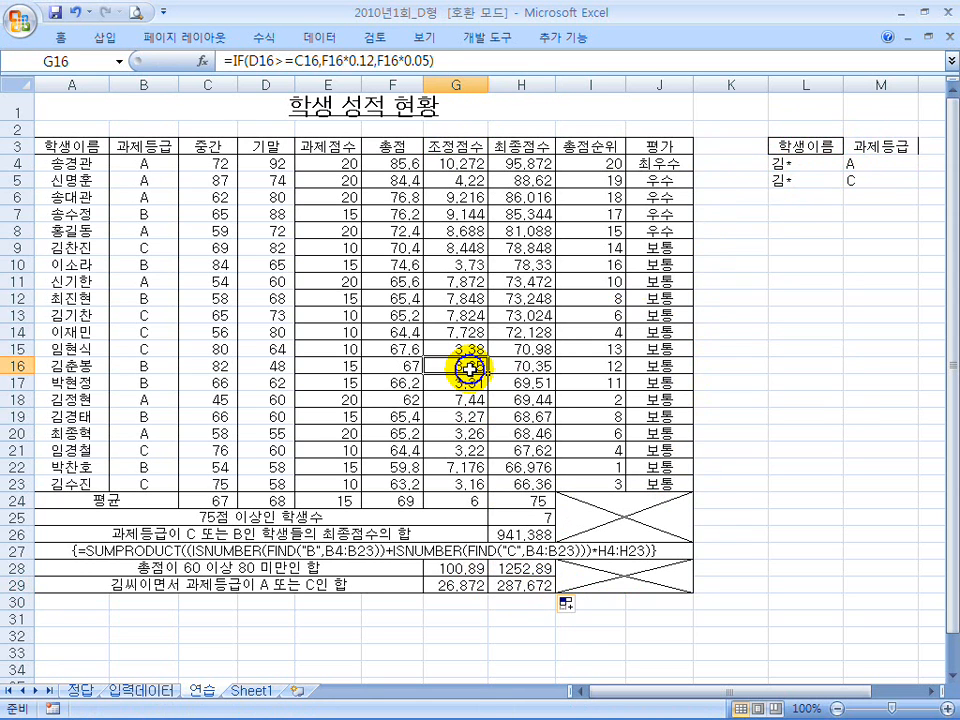
click(340, 166)
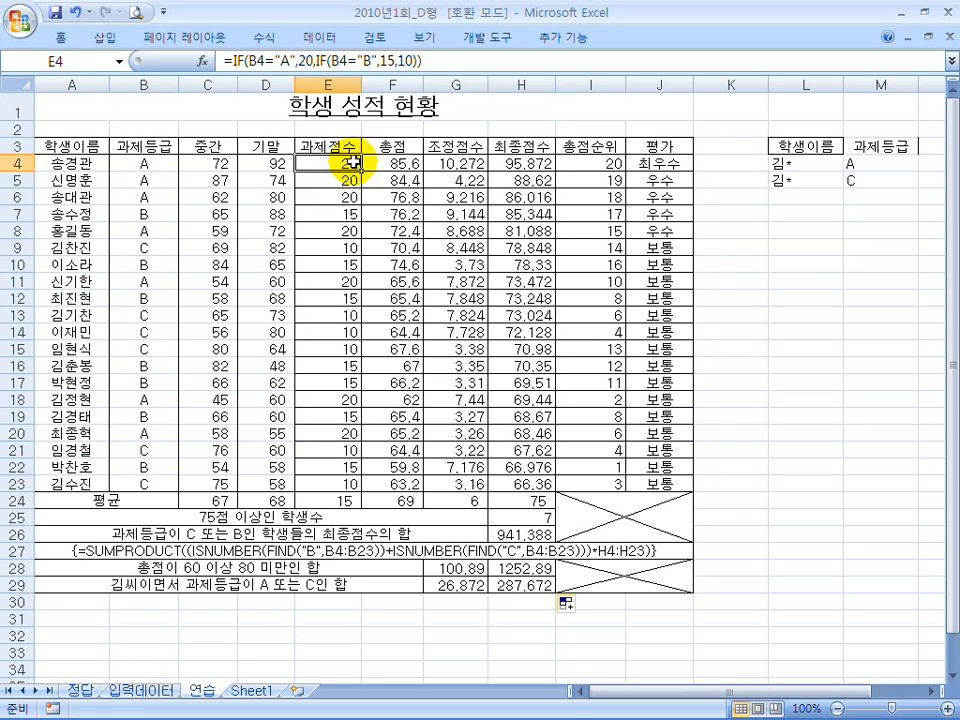
drag(349, 161, 649, 483)
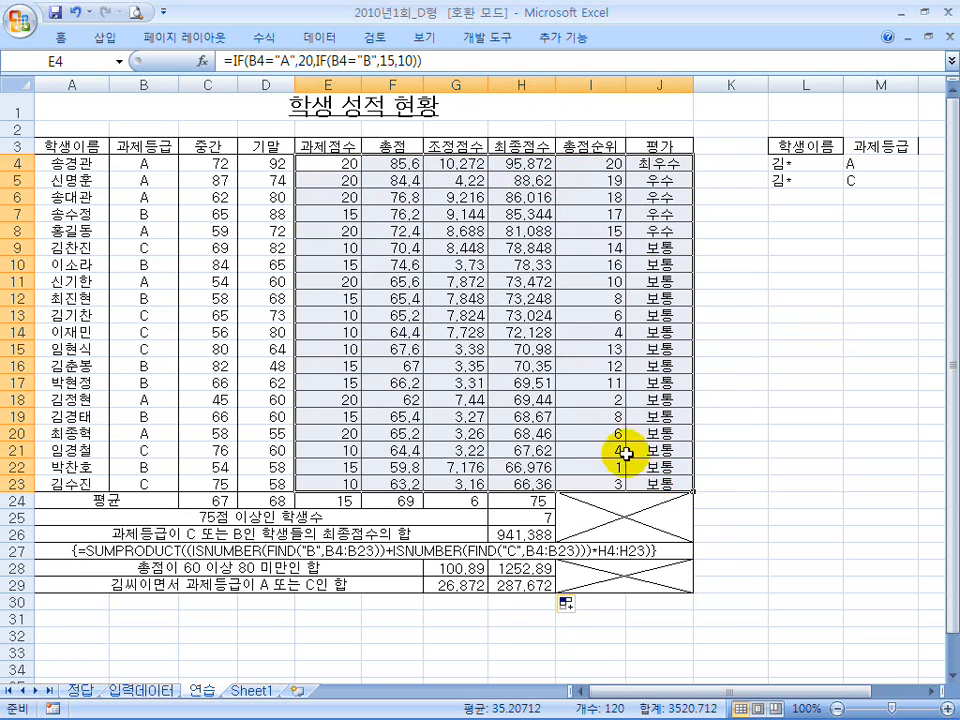
right_click(452, 316)
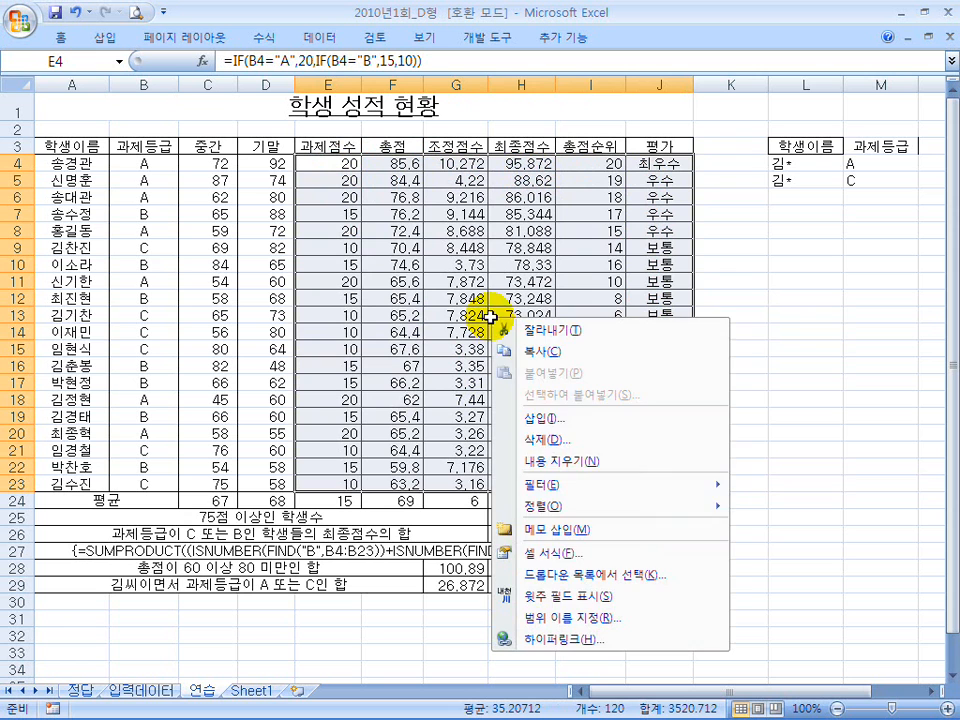
click(556, 558)
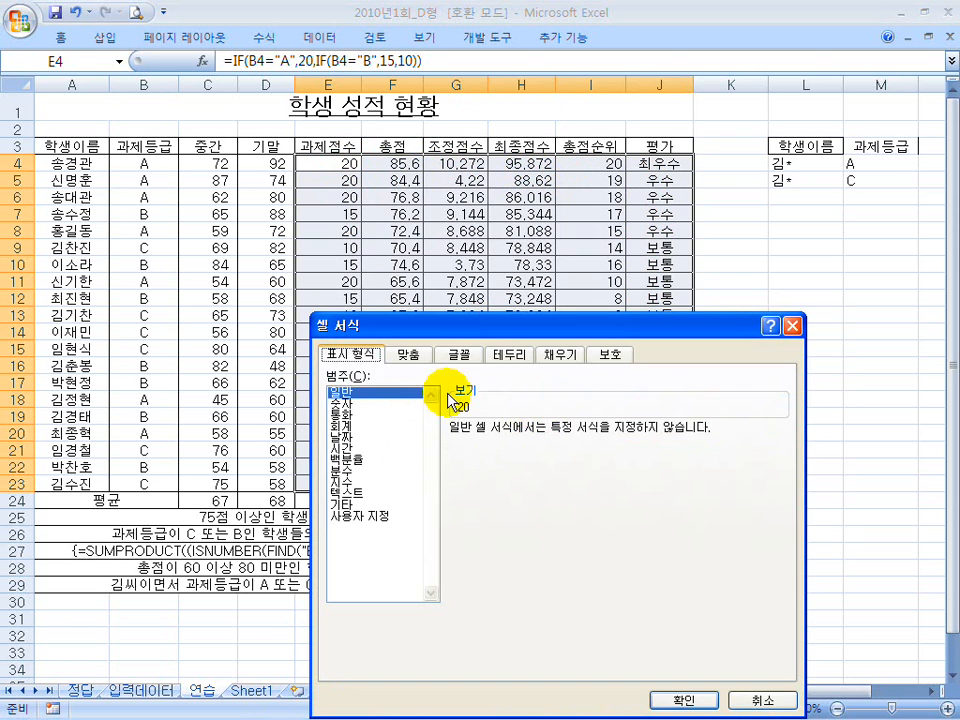
click(509, 354)
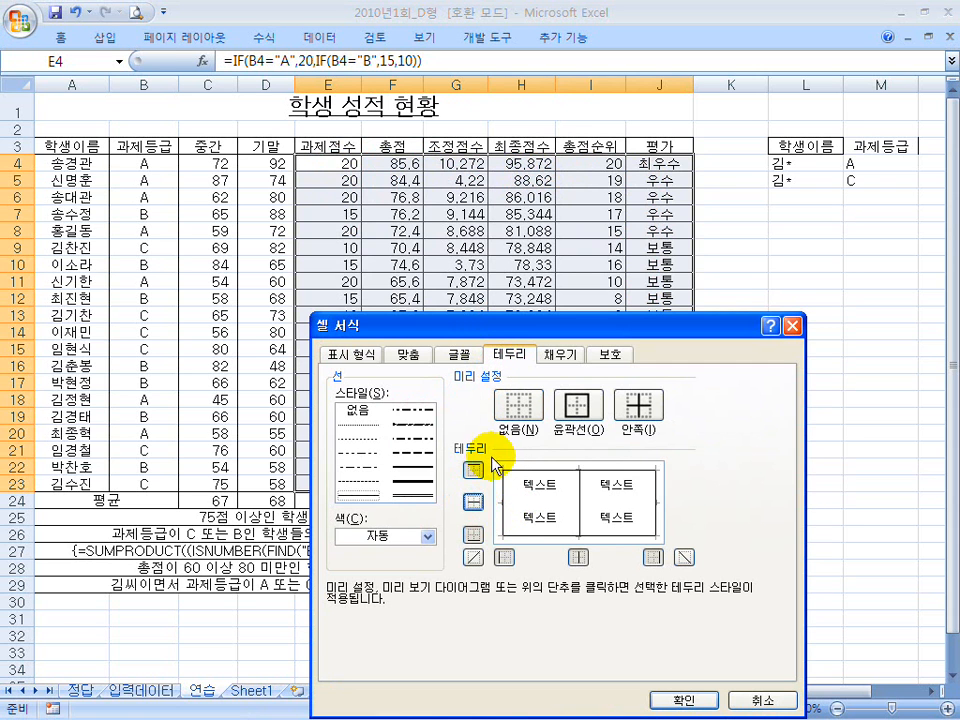
click(694, 709)
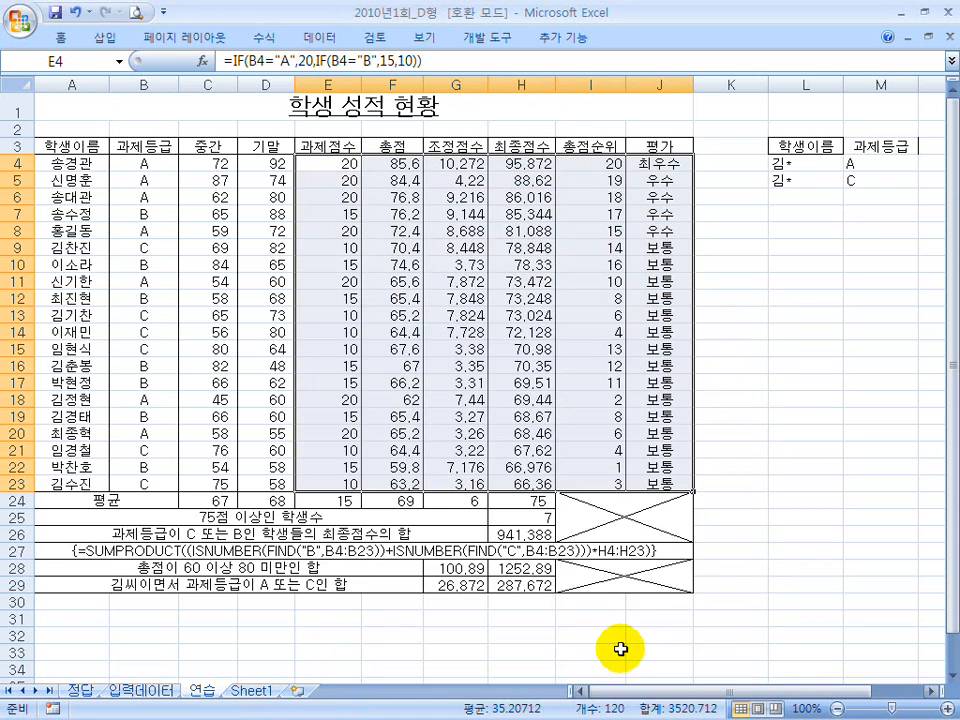
click(465, 314)
drag(328, 163, 690, 322)
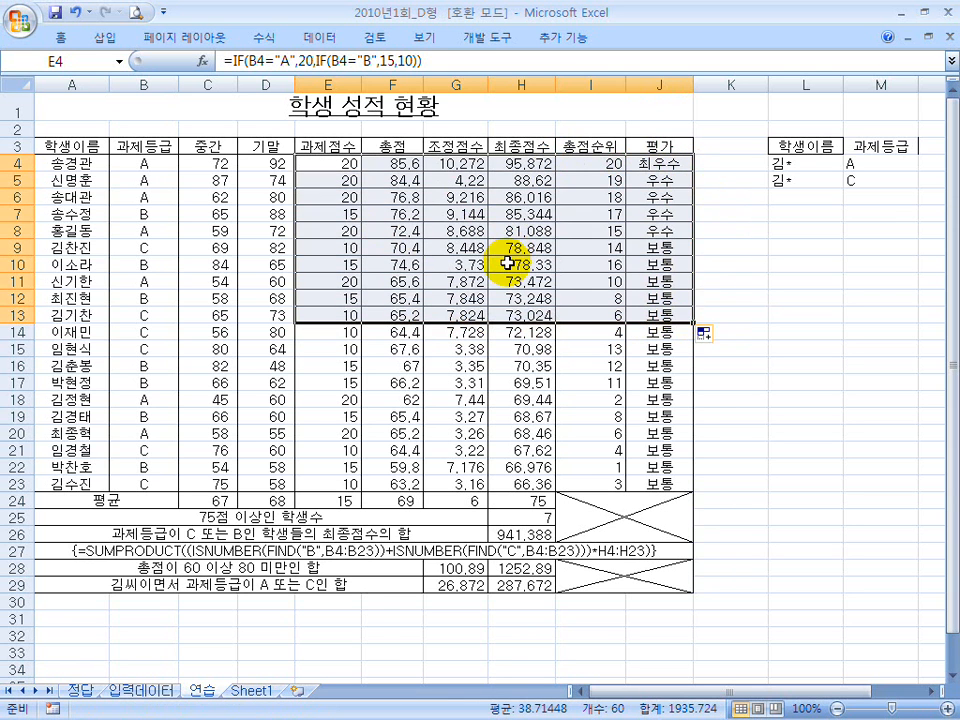
key(ctrl+z)
- Fill the formulas in E4:J4 down to row 23 without formatting
drag(694, 171, 684, 491)
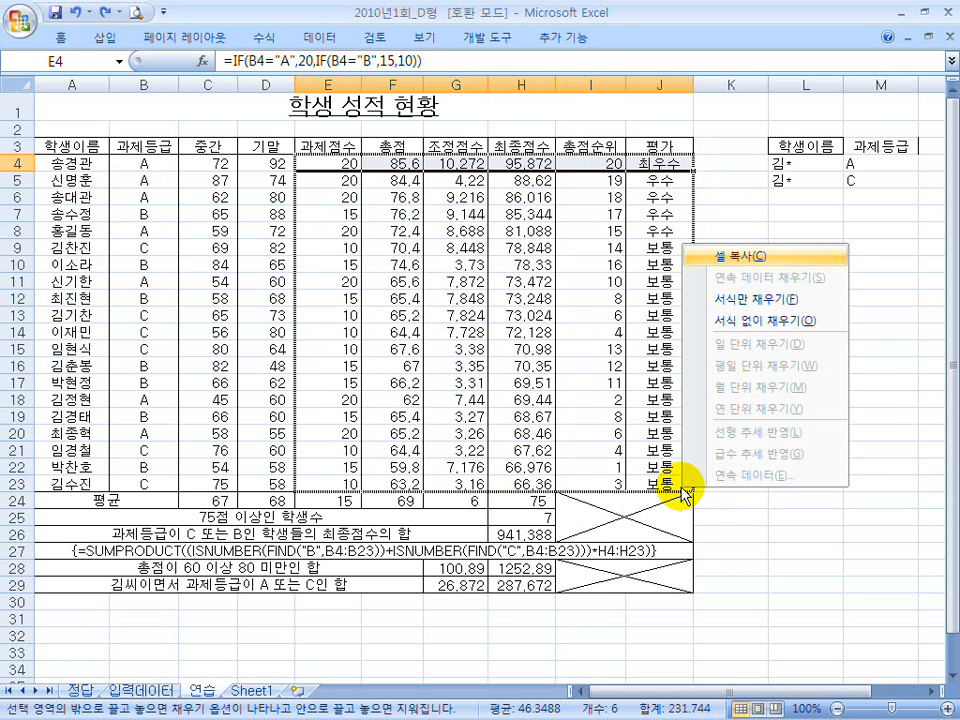
click(763, 321)
click(521, 298)
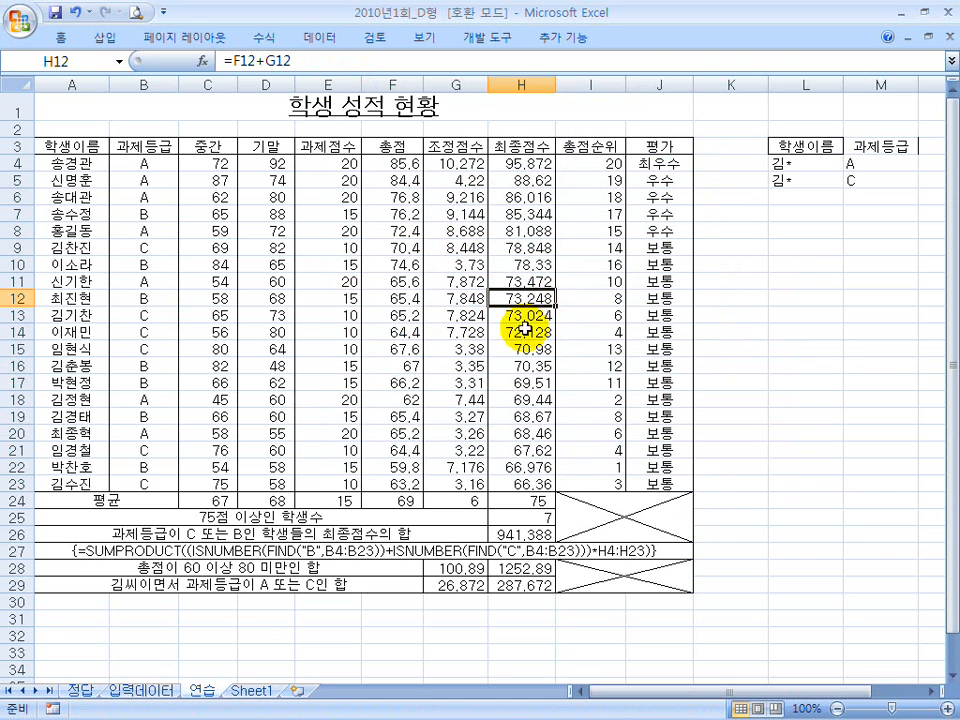
click(806, 366)
- Review the SUMPRODUCT formula in A27, switch to the Hangul exam document and read which ranks the graph must cover
click(258, 551)
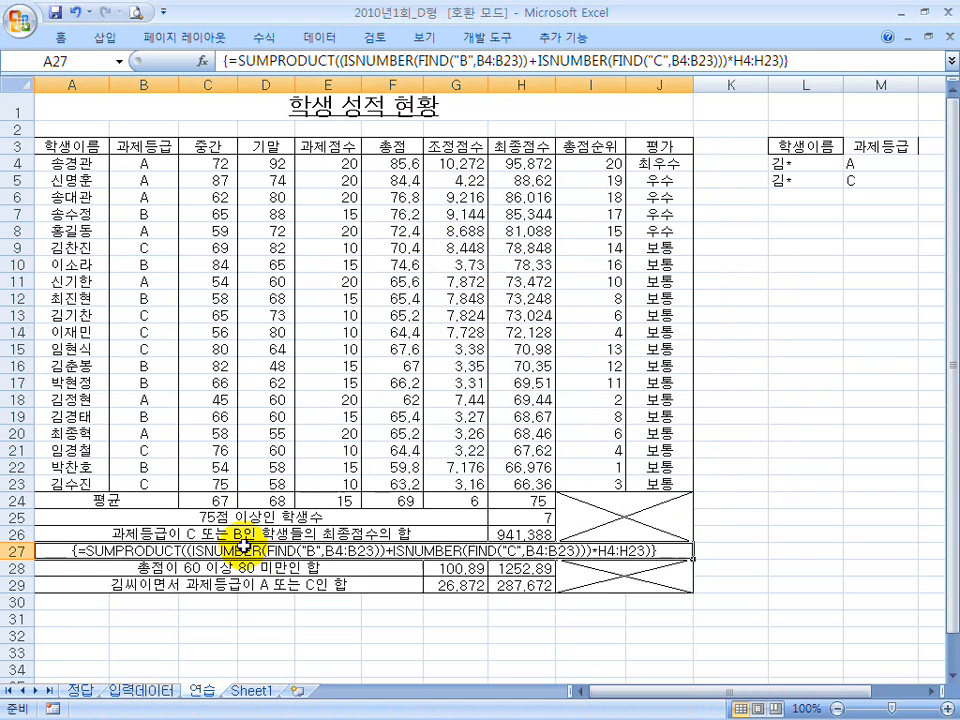
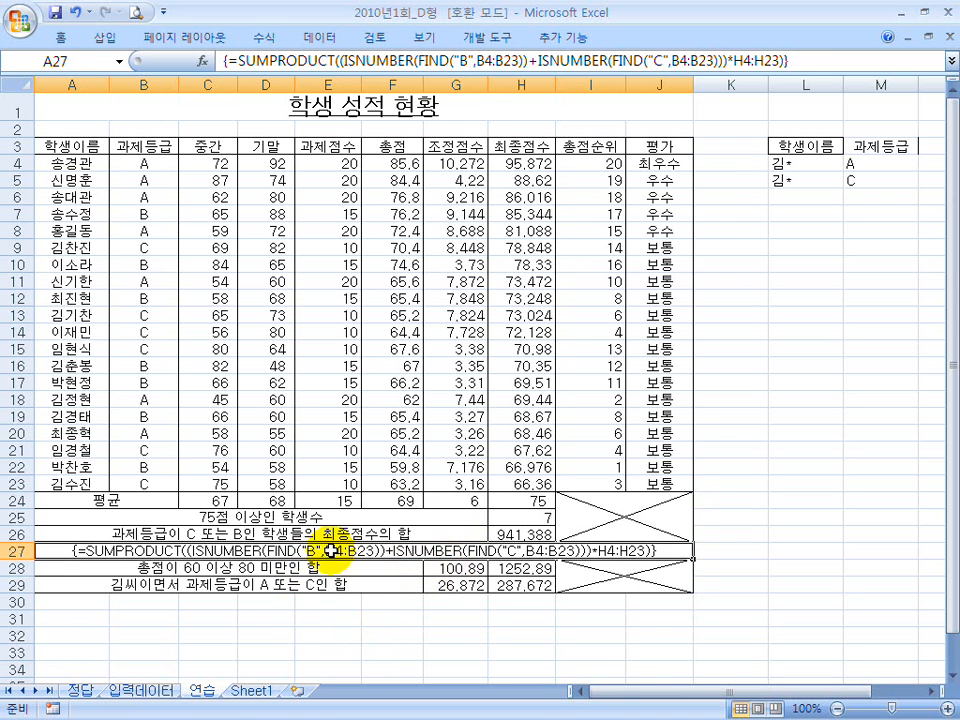
double_click(580, 24)
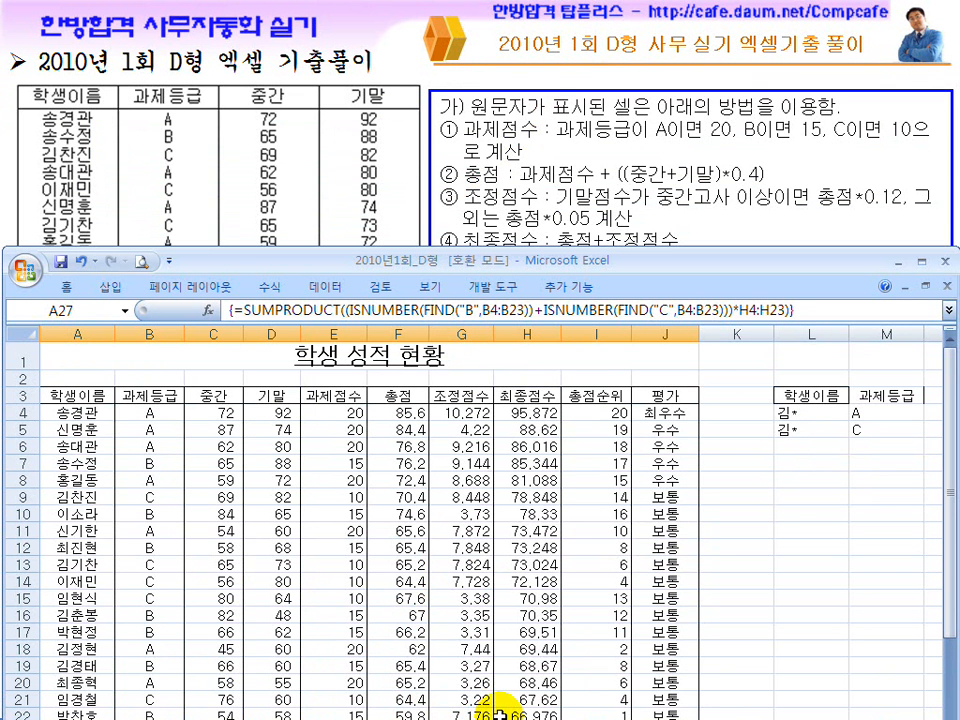
key(super)
click(572, 700)
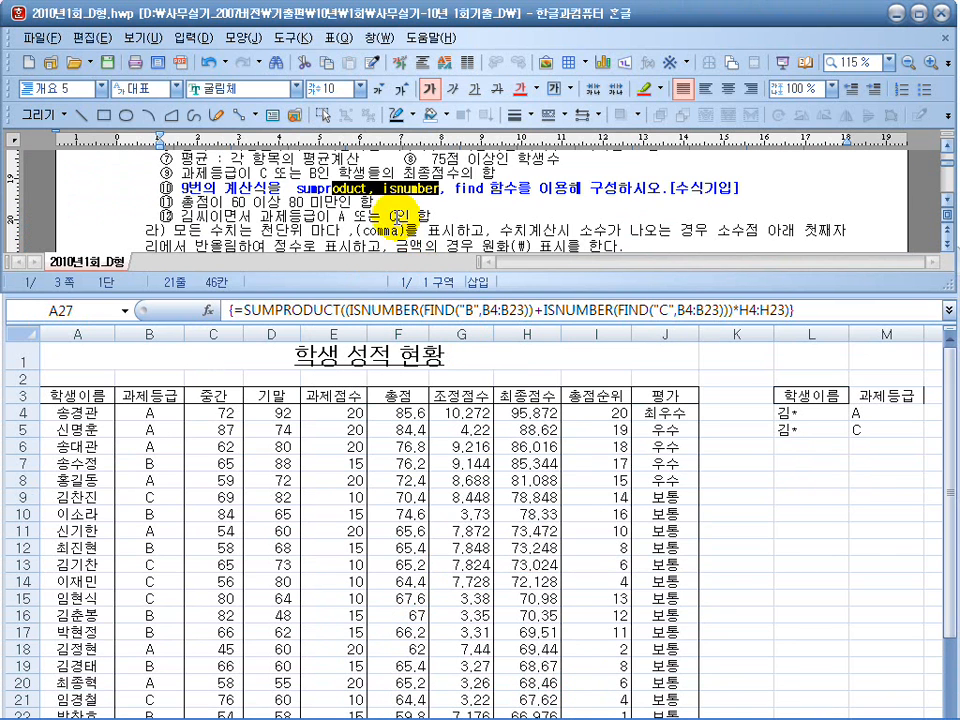
scroll(386, 204, down, 5)
click(282, 200)
drag(261, 202, 390, 202)
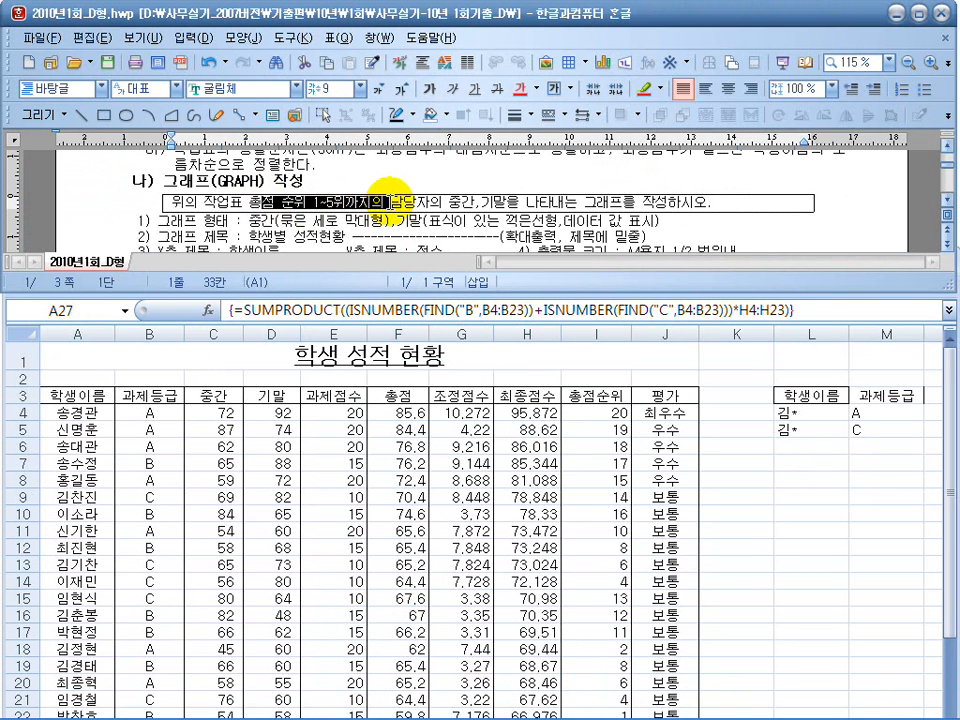
- Return to Excel and examine the 총점순위 values in column I for the ranks required by the graph
click(608, 422)
scroll(608, 531, down, 1)
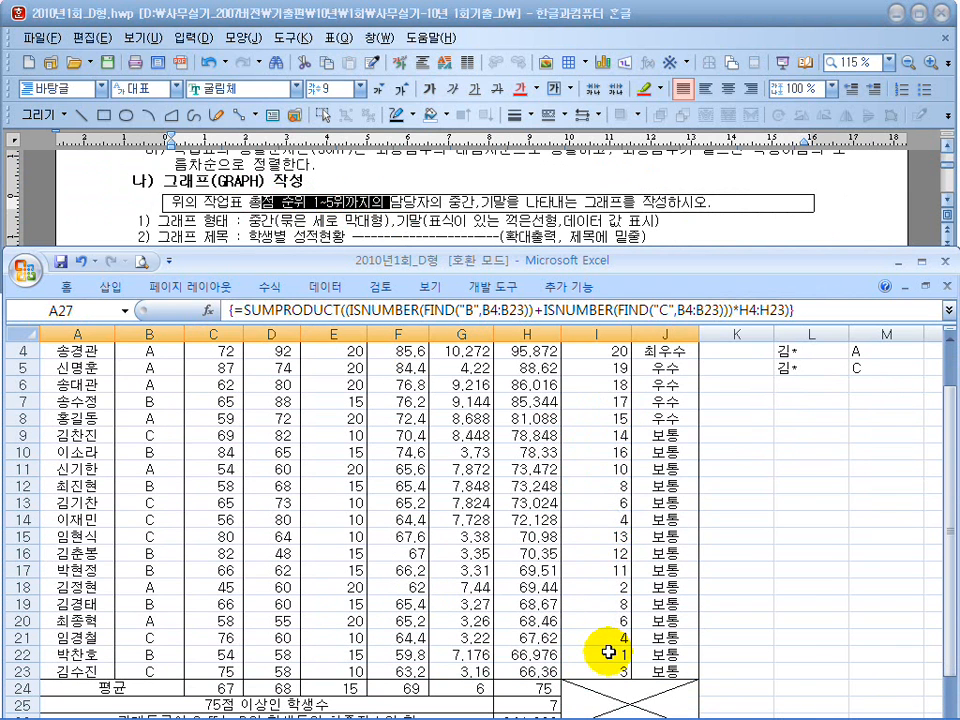
click(608, 652)
scroll(608, 585, up, 1)
scroll(608, 590, down, 1)
scroll(608, 590, up, 1)
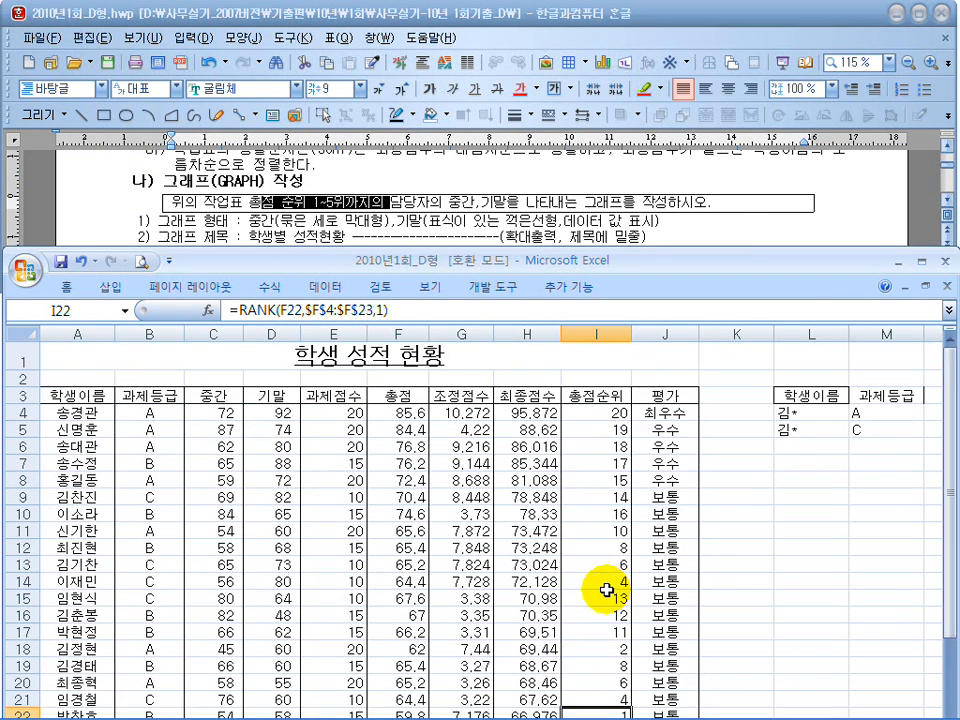
scroll(607, 590, down, 2)
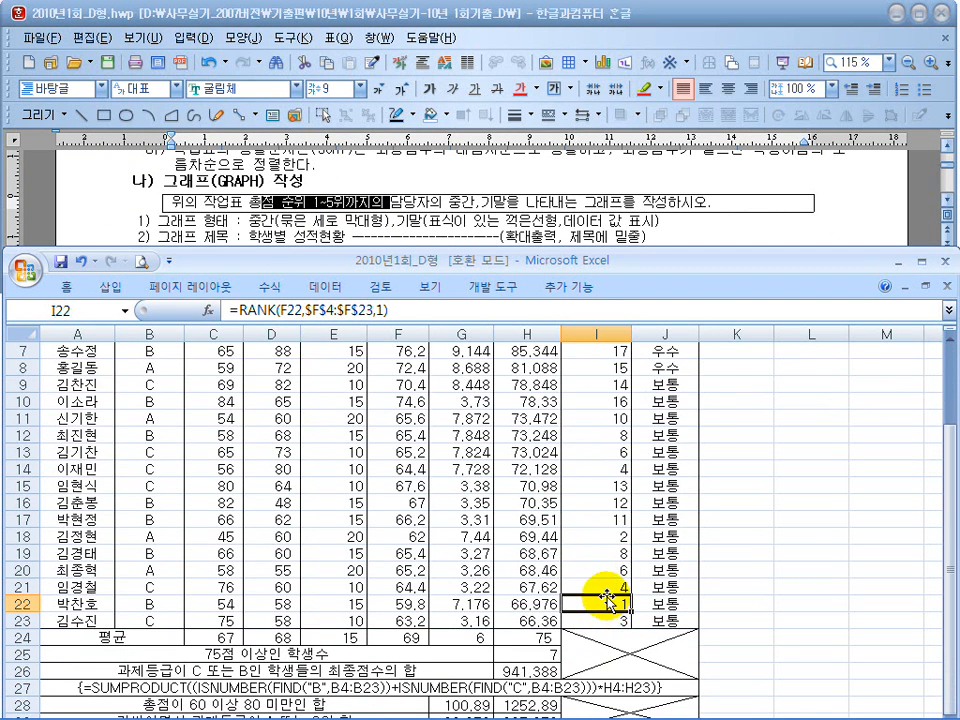
click(607, 550)
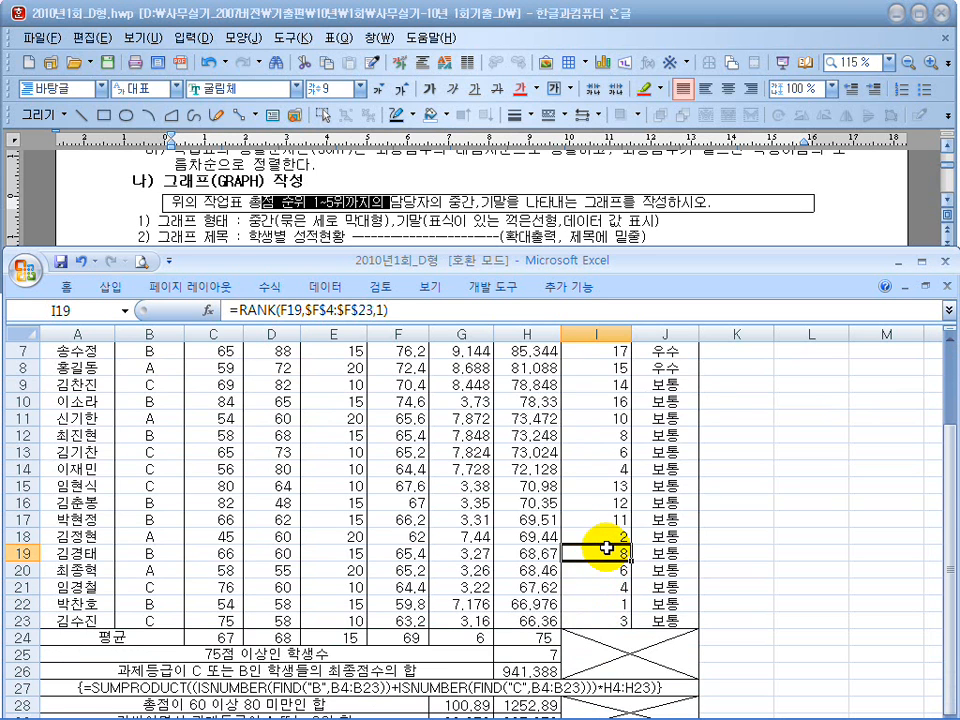
scroll(607, 548, up, 2)
click(612, 413)
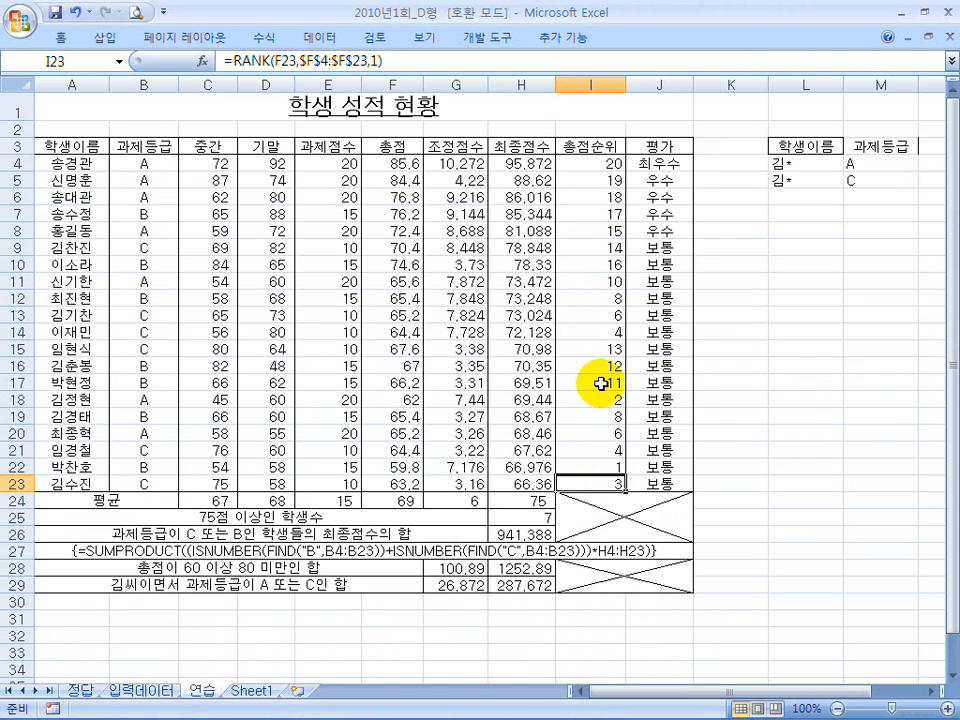
drag(605, 402, 598, 480)
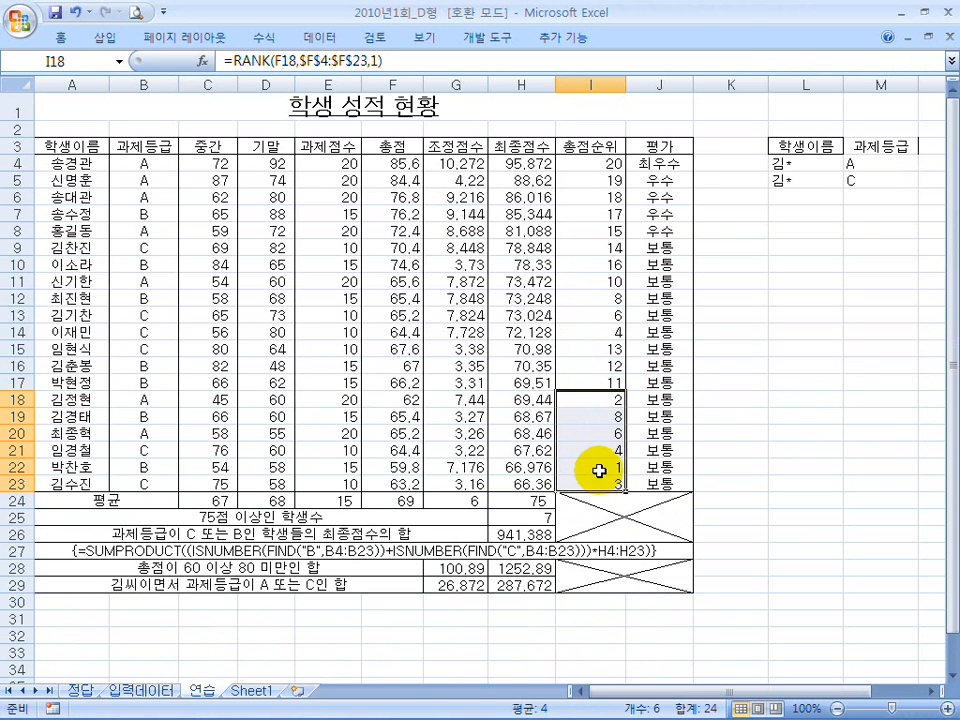
- Check the RANK formulas in the 총점순위 column of the 정답 sheet and return to the 연습 sheet
click(77, 689)
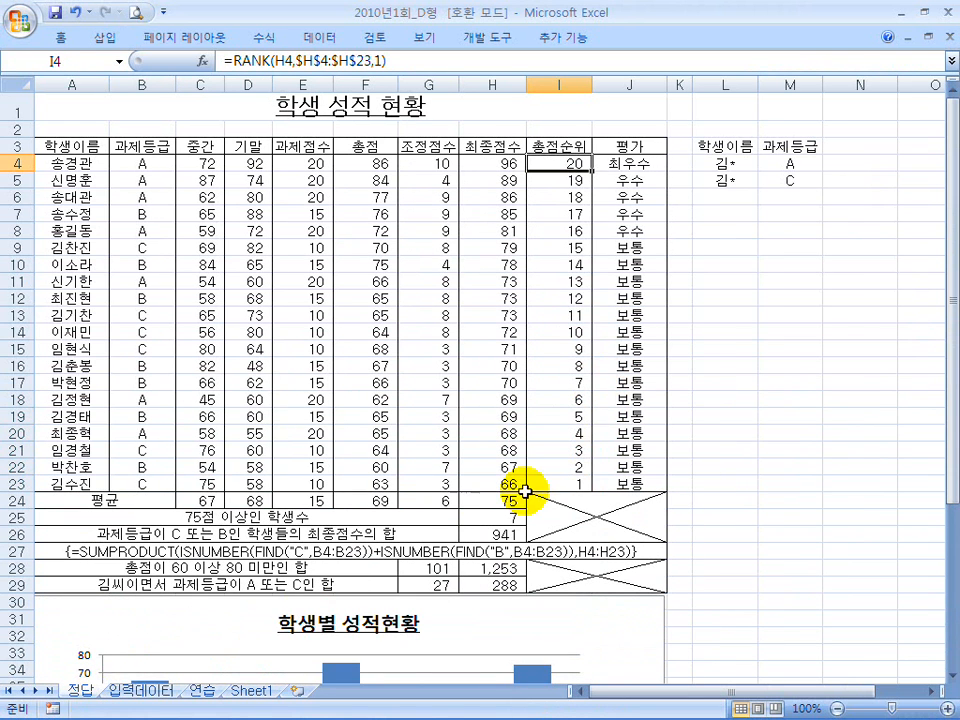
click(568, 314)
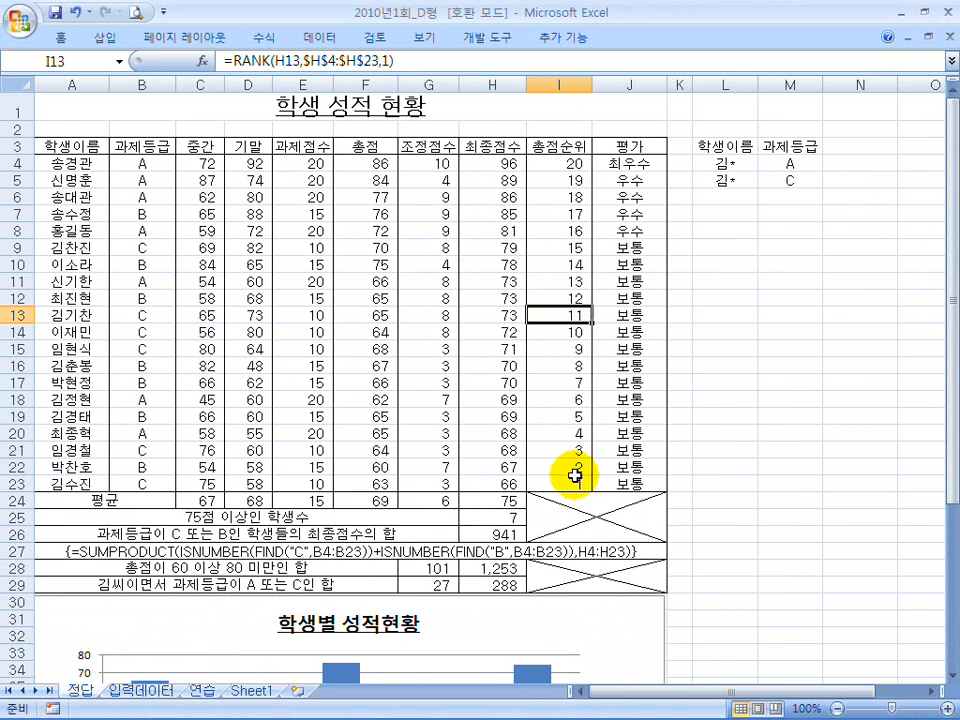
drag(575, 476, 573, 416)
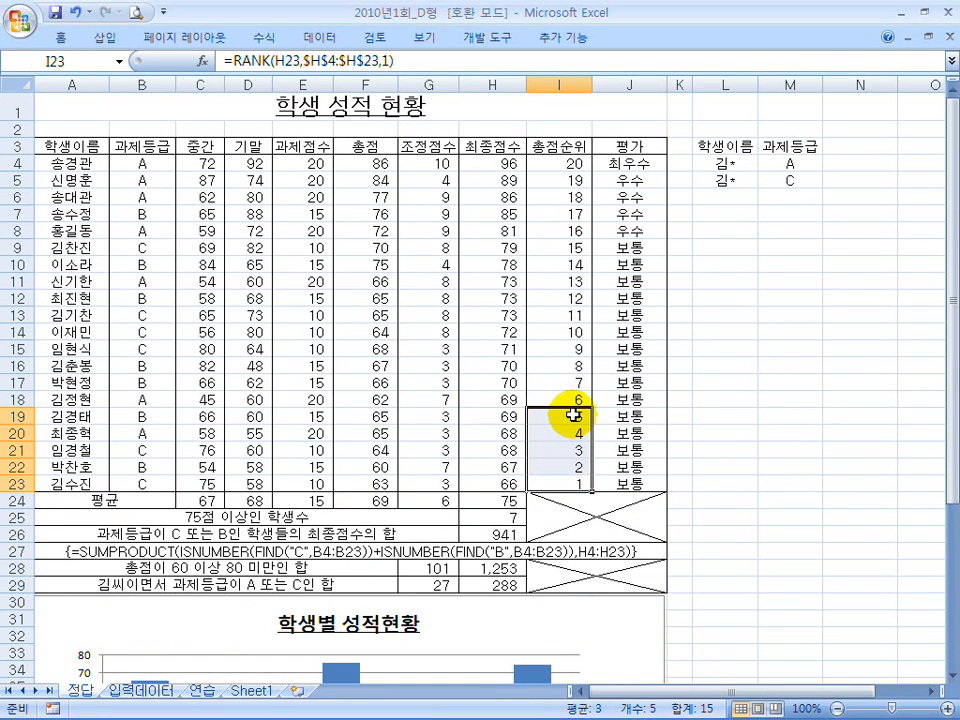
click(562, 167)
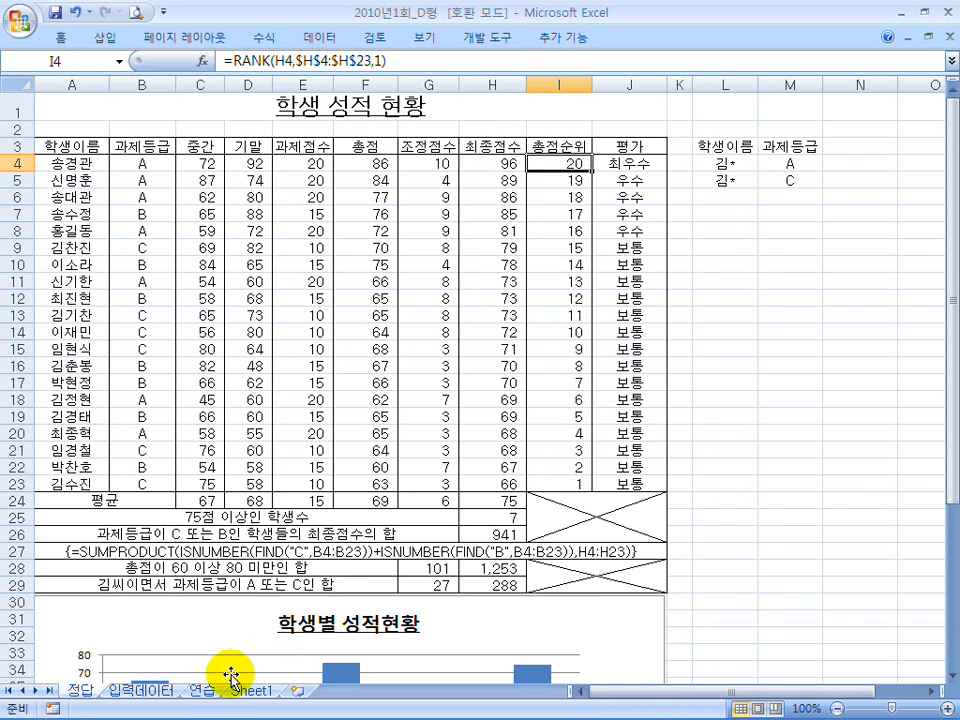
click(204, 690)
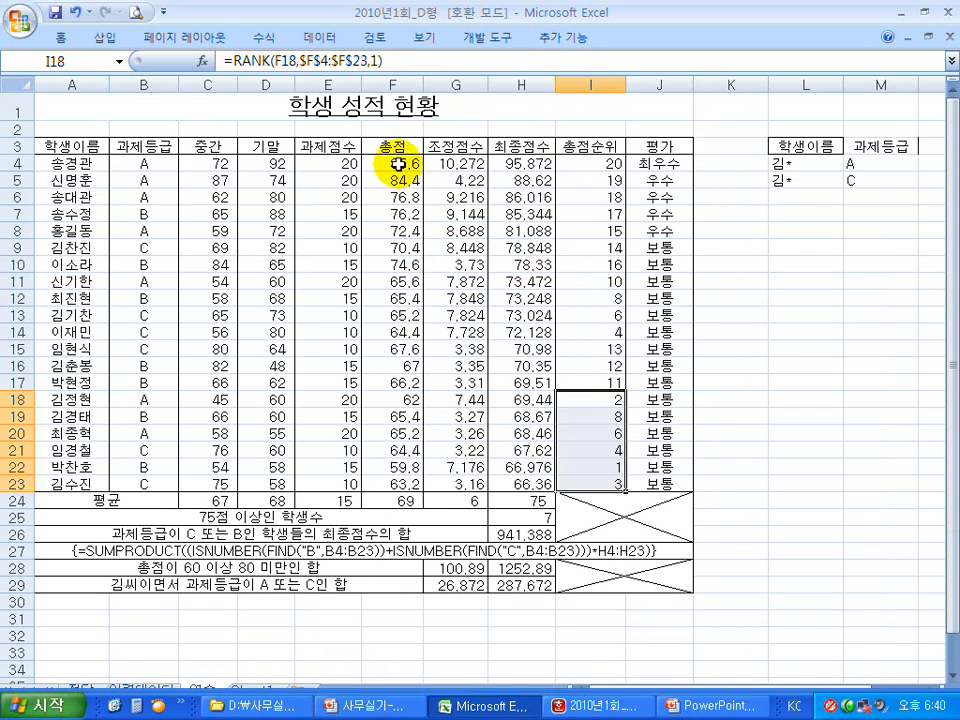
- Review the 총점 values from F4 down and read the ranking rule in item ⑤ of the Hangul exam document
click(387, 161)
drag(387, 161, 373, 366)
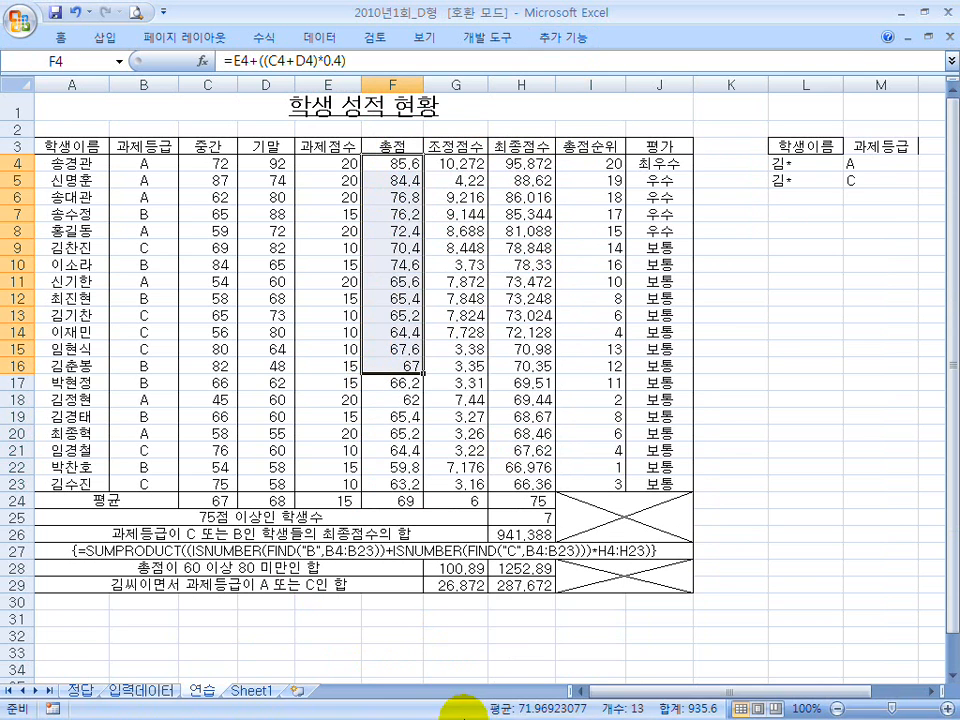
click(577, 711)
drag(197, 207, 513, 209)
click(567, 207)
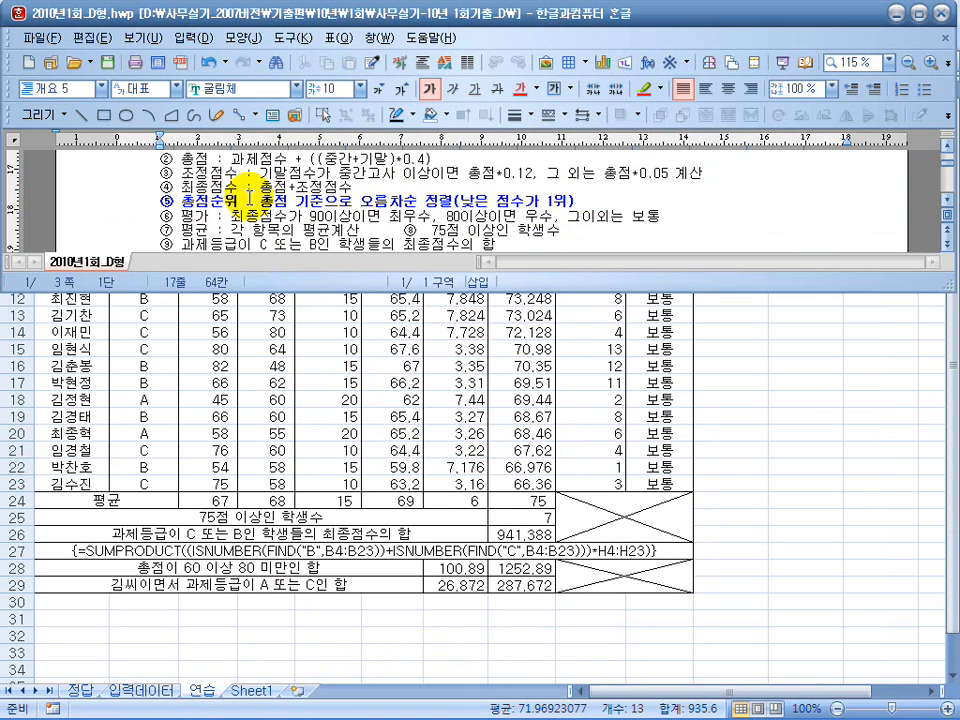
- In item ⑤, change 총점순위 to 최종순위 and its ranking basis from 총점 to 최종점수
drag(210, 204, 187, 207)
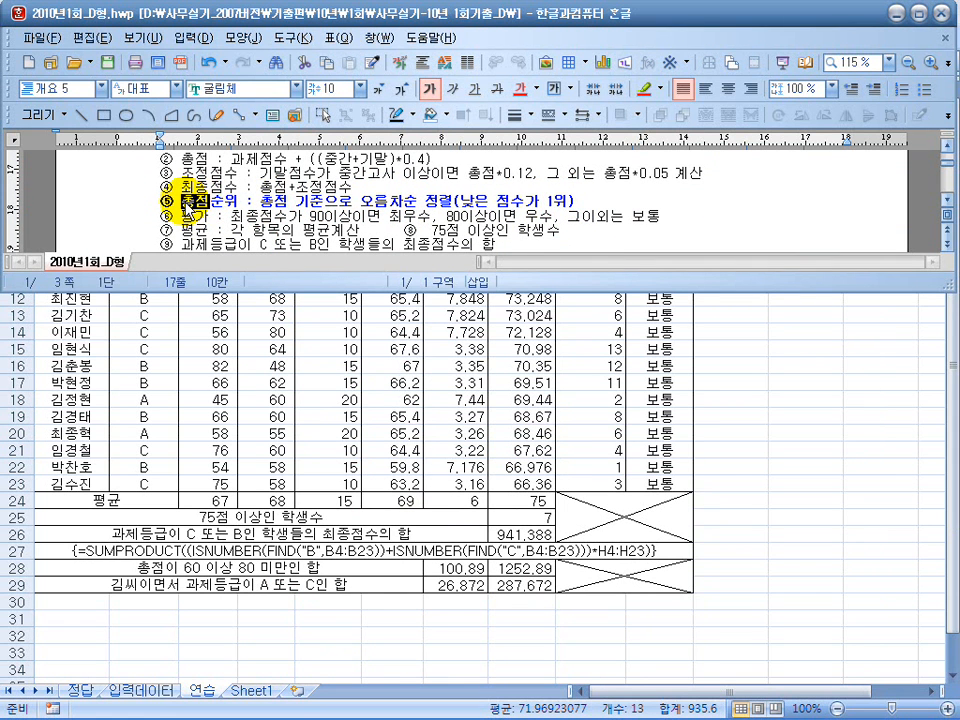
text(최종)
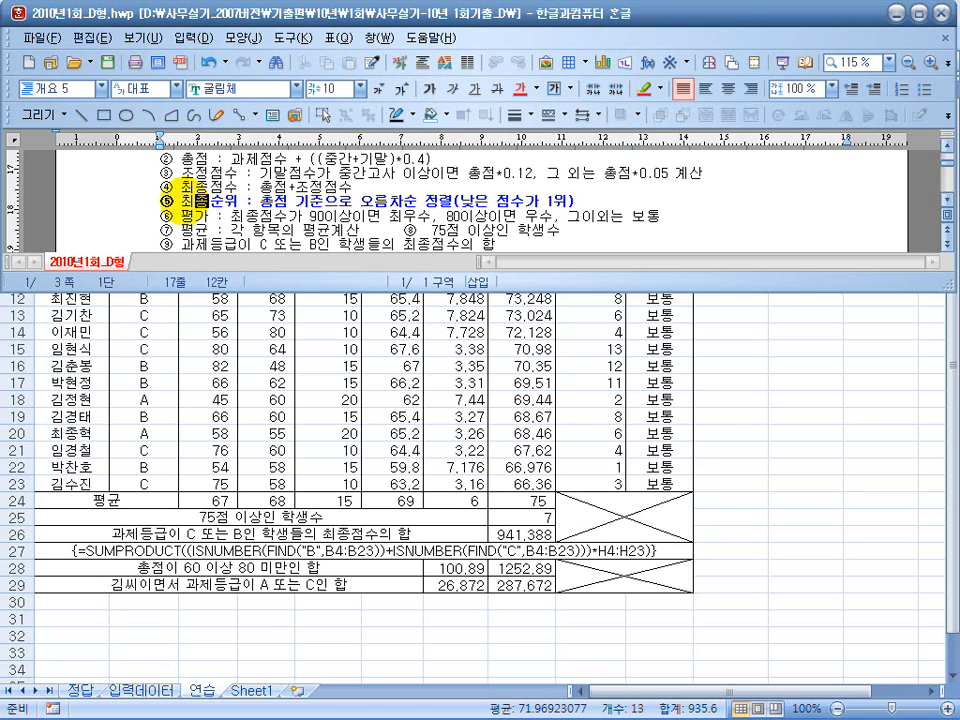
double_click(259, 203)
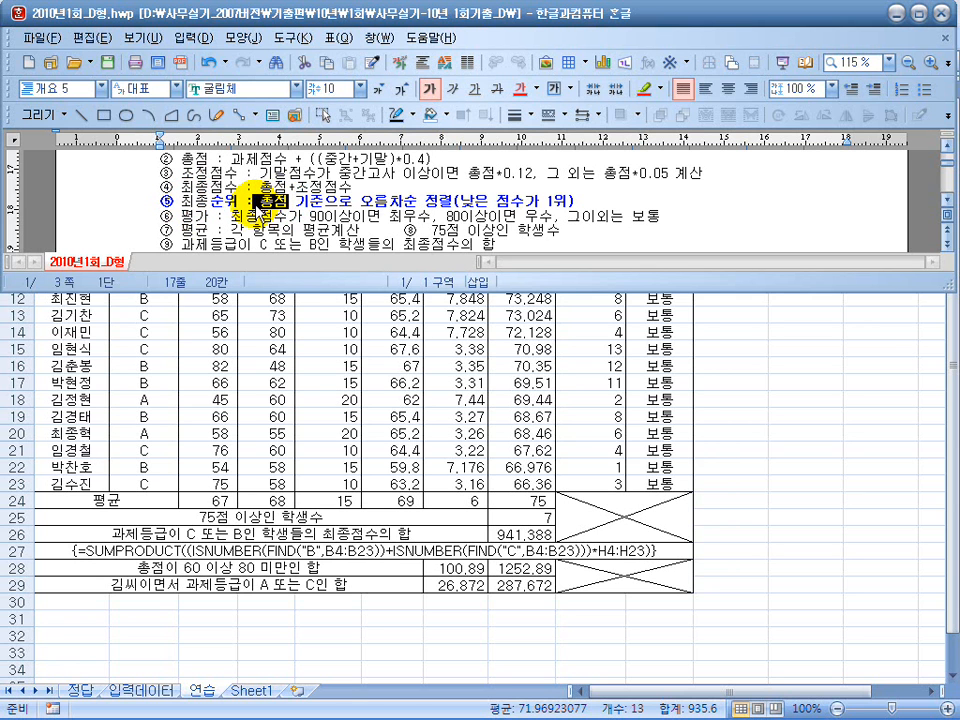
text(ㅊ)
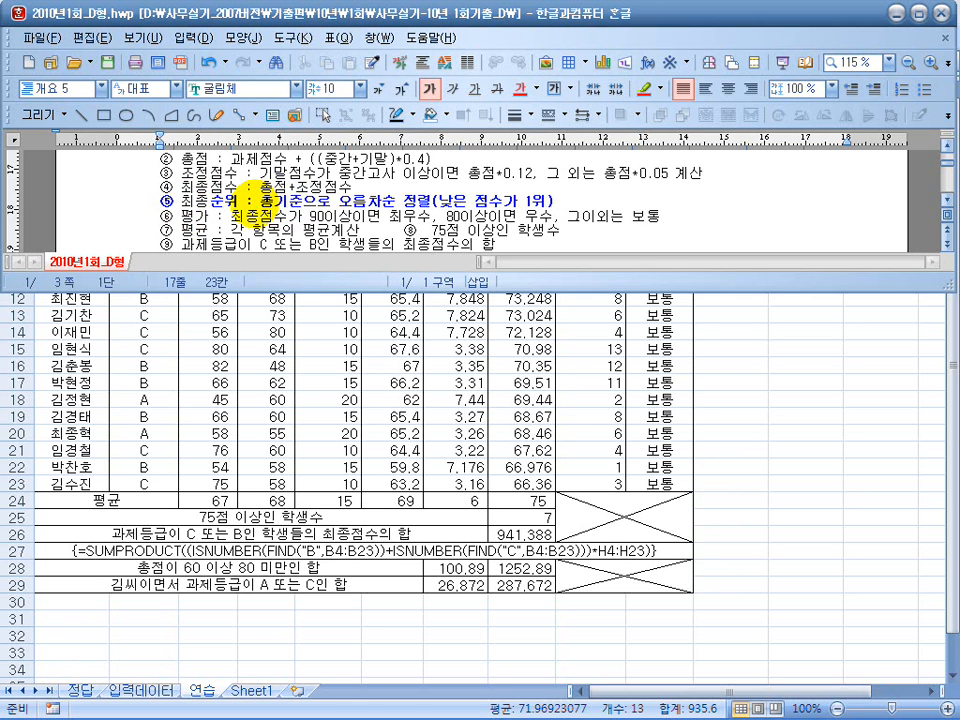
text(ㅗㅣ종점수)
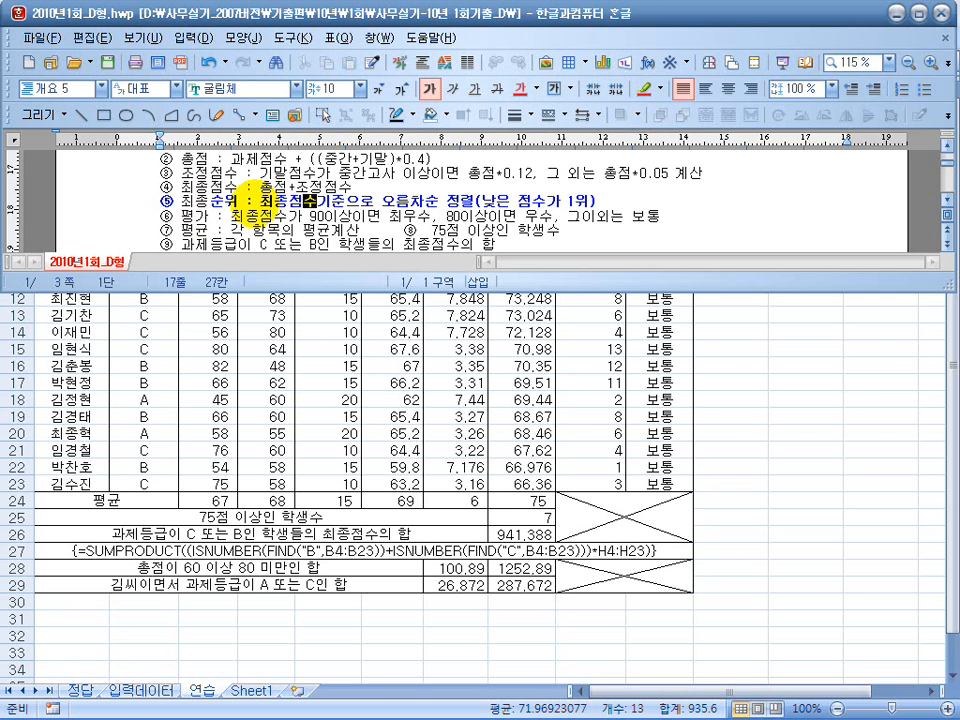
click(427, 211)
scroll(427, 211, down, 1)
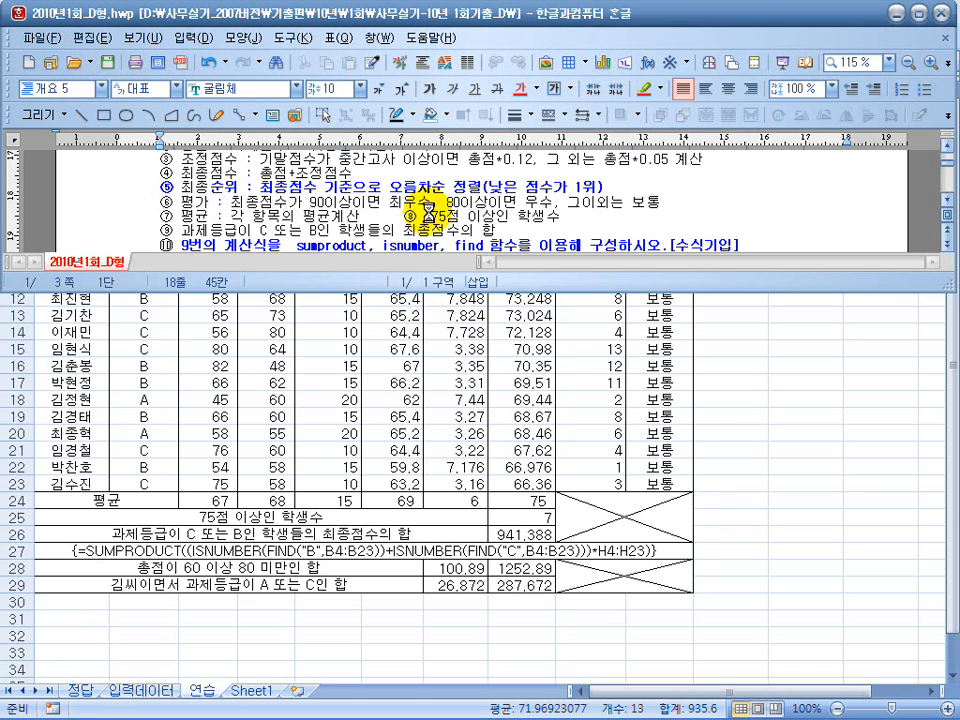
- Switch to Excel and rename the 총점순위 header in I3 as 최종순위
click(429, 332)
click(527, 150)
click(579, 152)
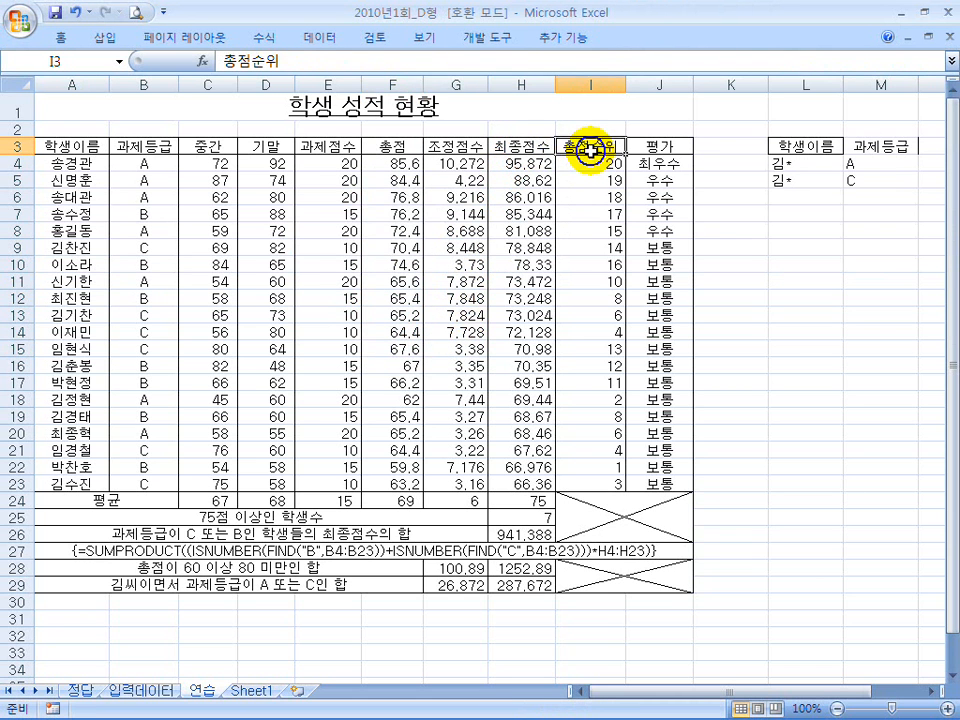
drag(251, 62, 225, 62)
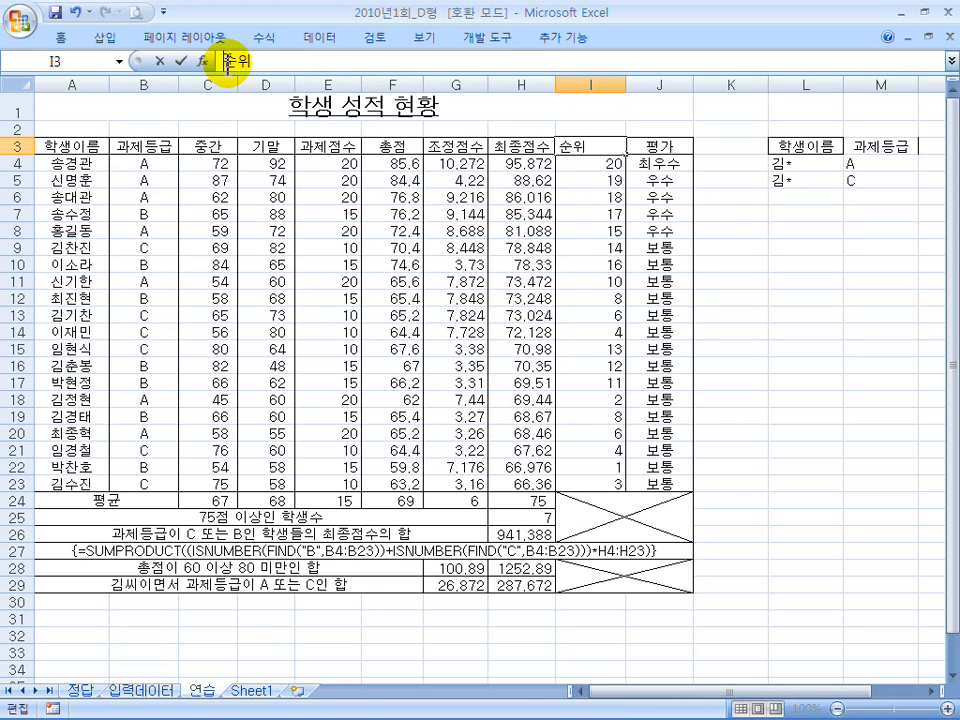
key(Return)
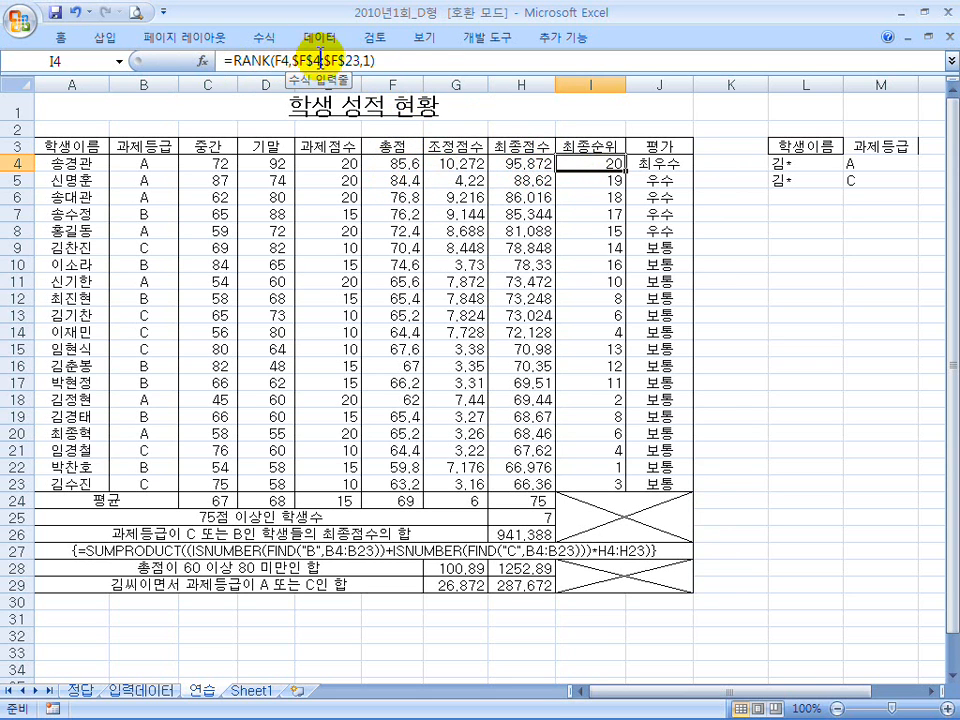
- Replace the rank formula in I4 with =rank(H4,$H$4:$H$23) so it ranks by 최종점수
text(=)
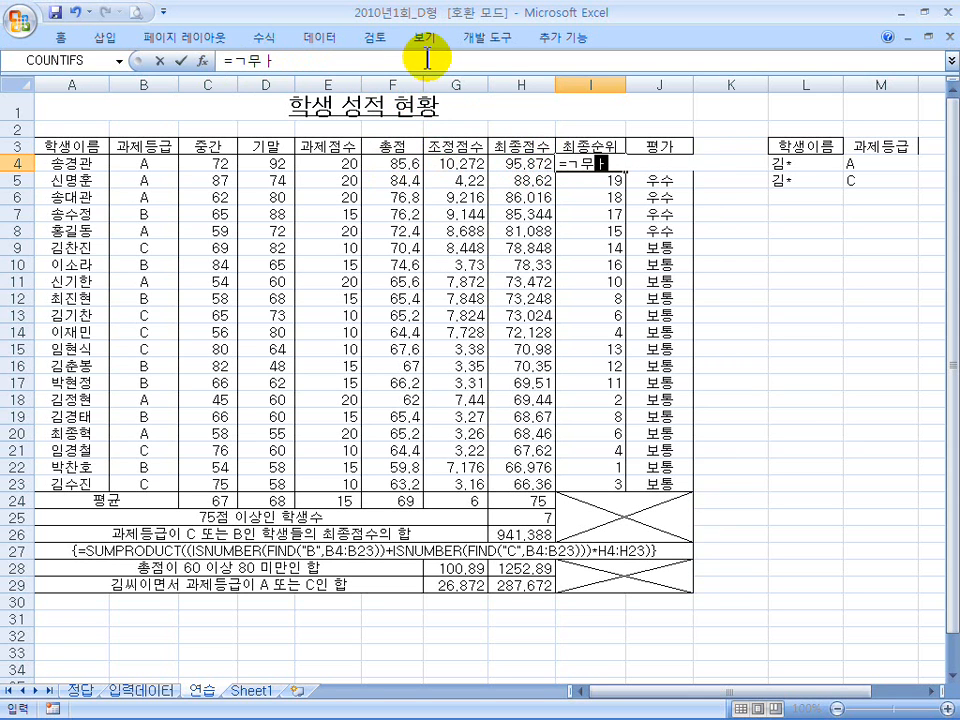
text(rank()
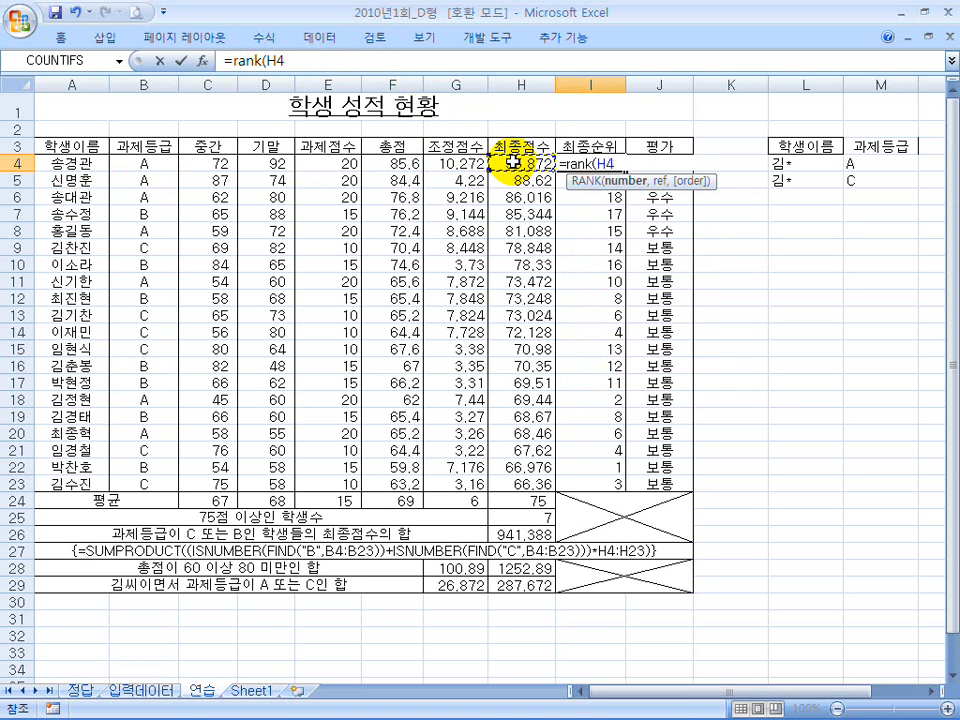
drag(512, 162, 519, 476)
key(F4)
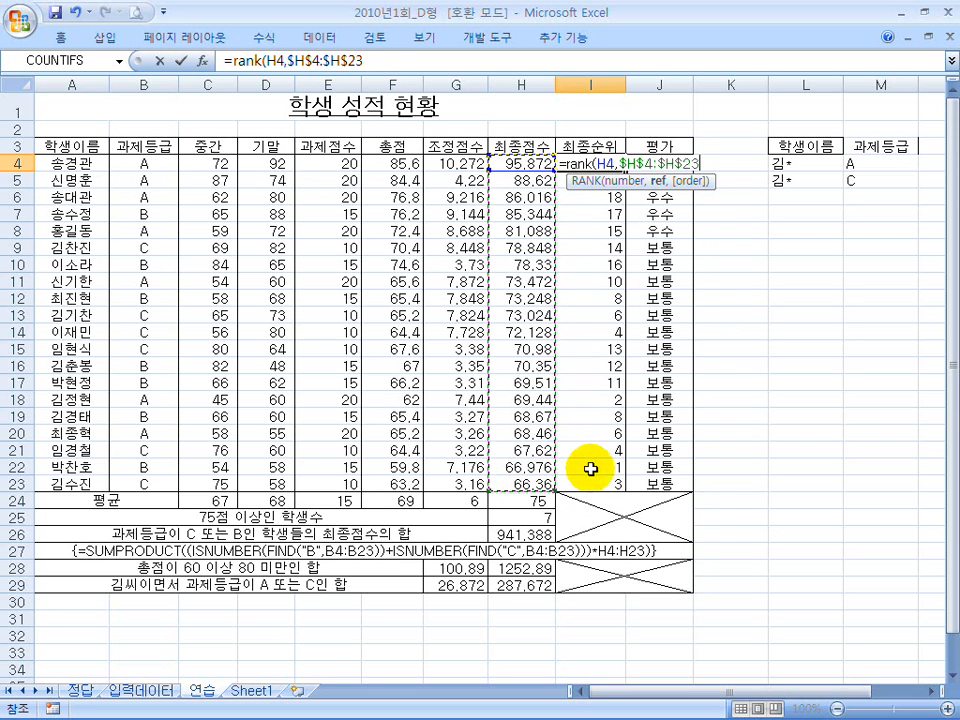
text())
key(Return)
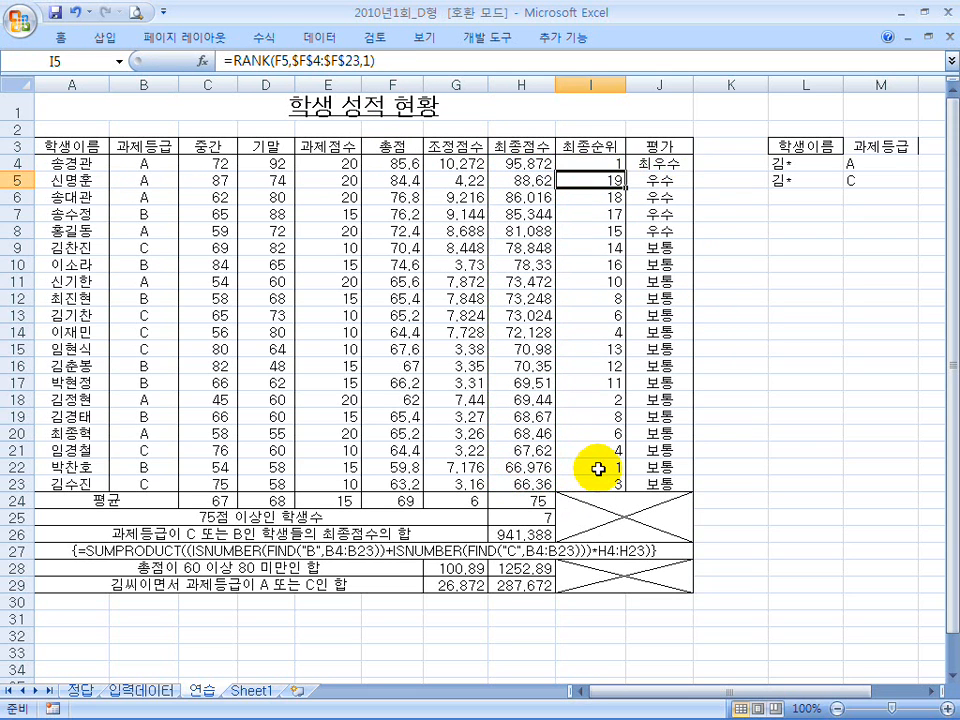
- Add the order argument 1 (오름차순) to the RANK formula in I4
click(590, 164)
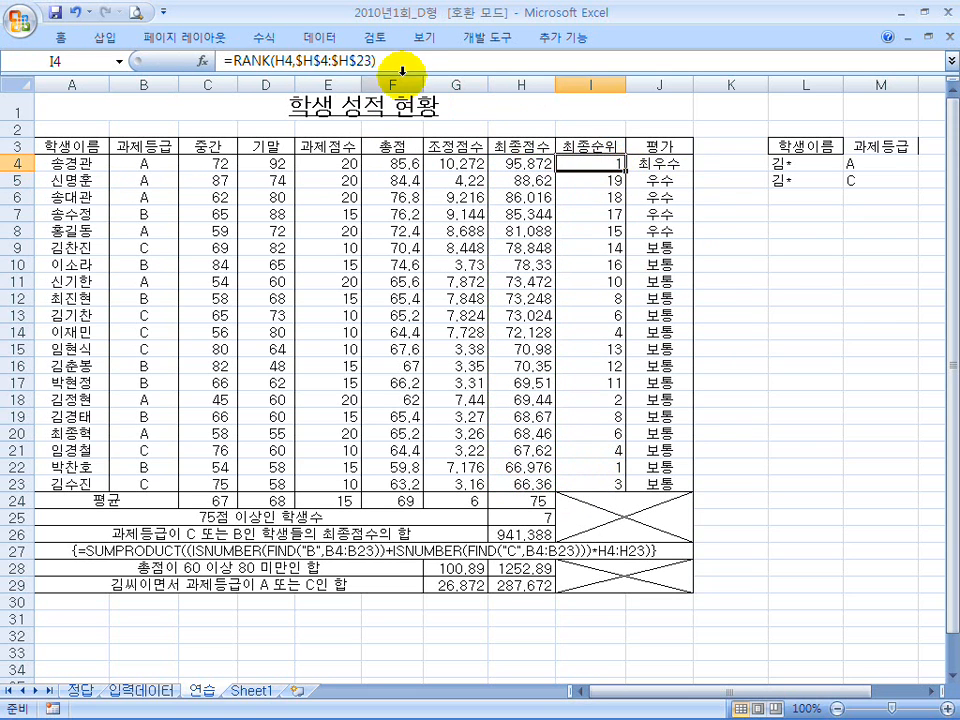
click(461, 62)
text(,)
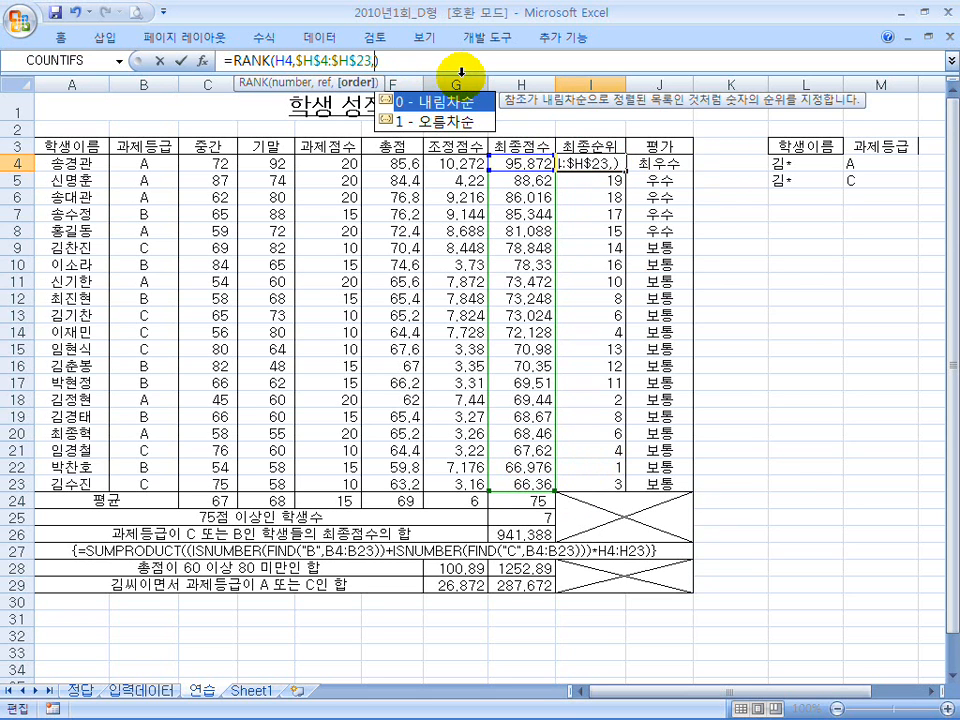
text(1)
key(Return)
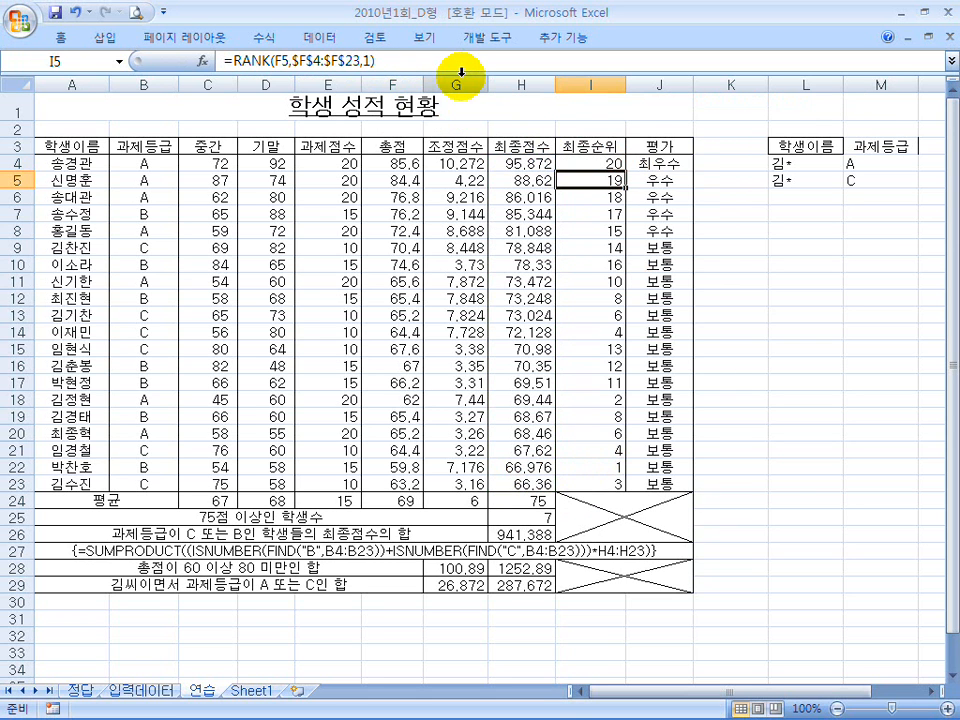
- Copy the I4 rank formula down through I23, filling without formatting so the borders are kept
click(588, 166)
drag(625, 172, 611, 489)
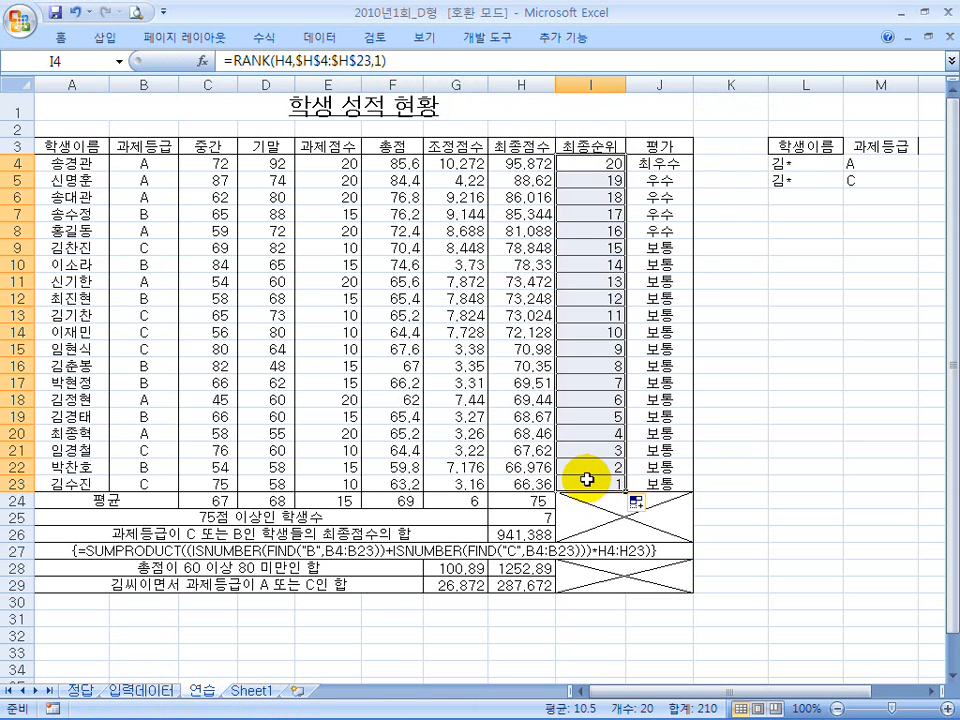
key(ctrl+z)
drag(625, 172, 622, 490)
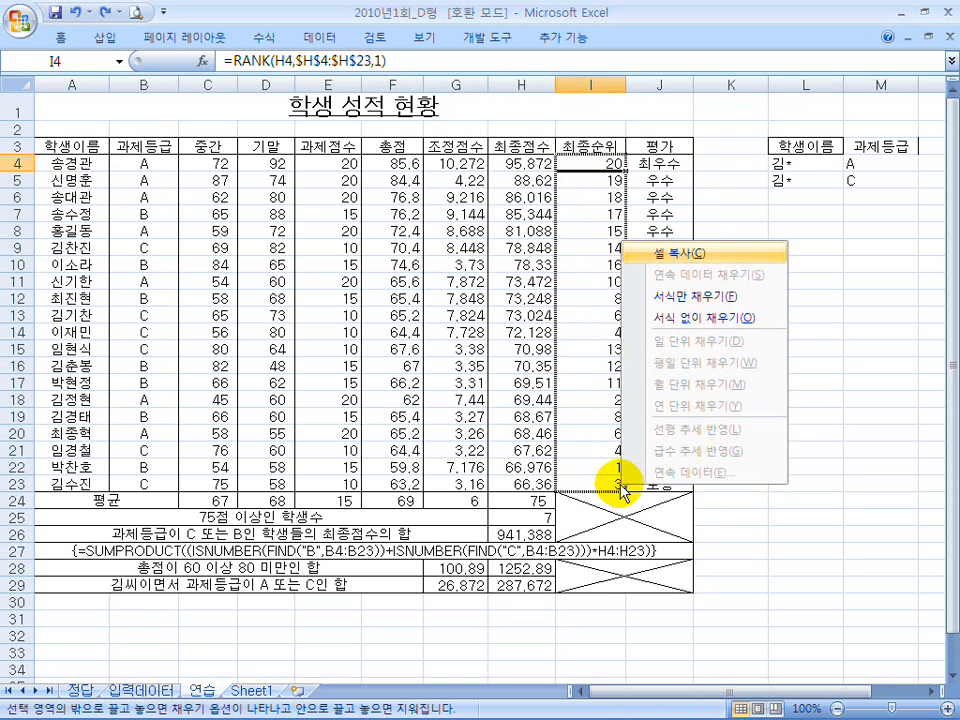
click(718, 318)
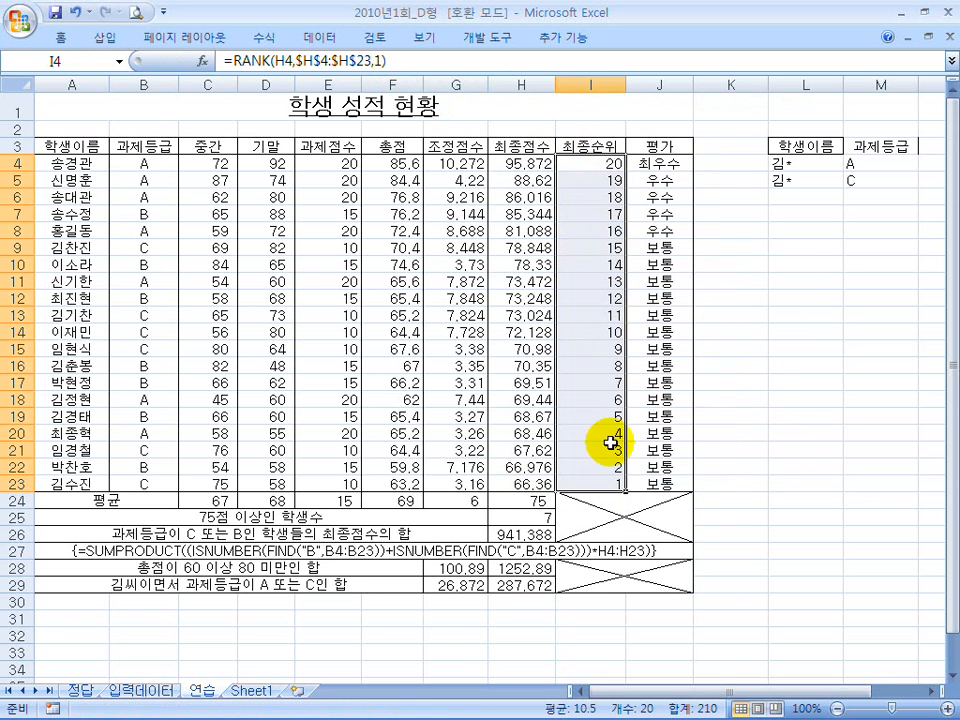
drag(610, 478, 607, 414)
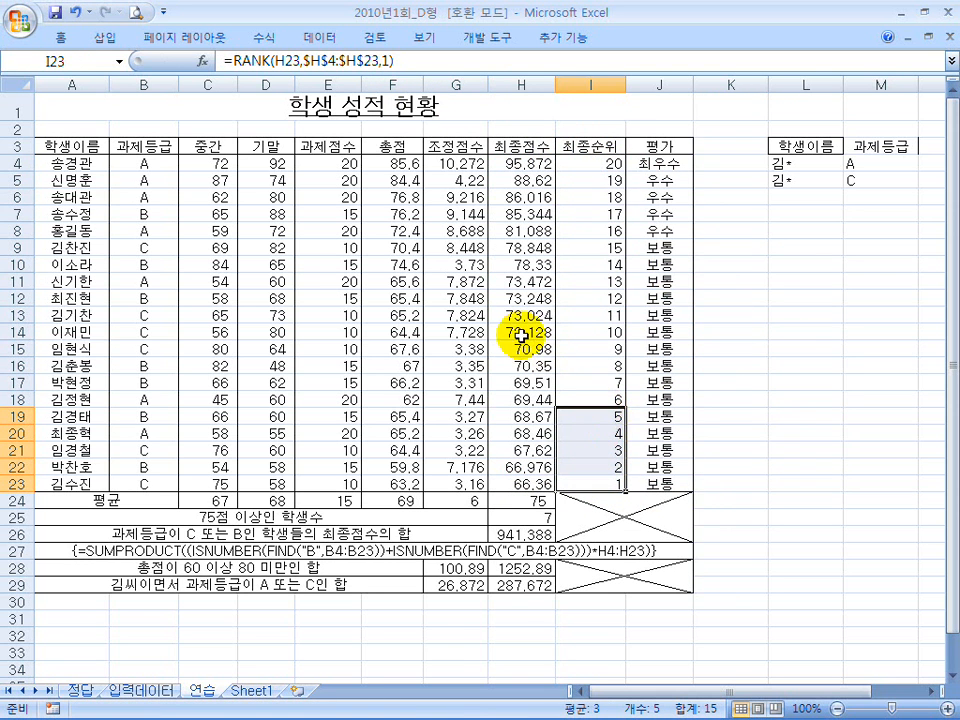
click(452, 312)
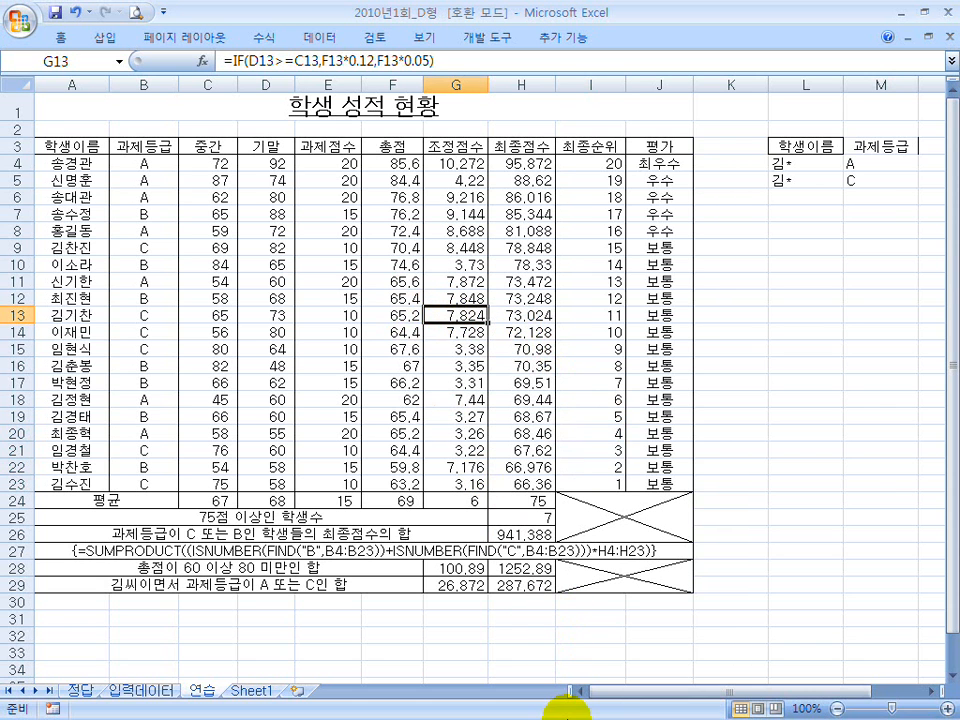
- Switch to the Hangul exam document and read the number format rule in item 라 and the sort rule in item 바
click(580, 702)
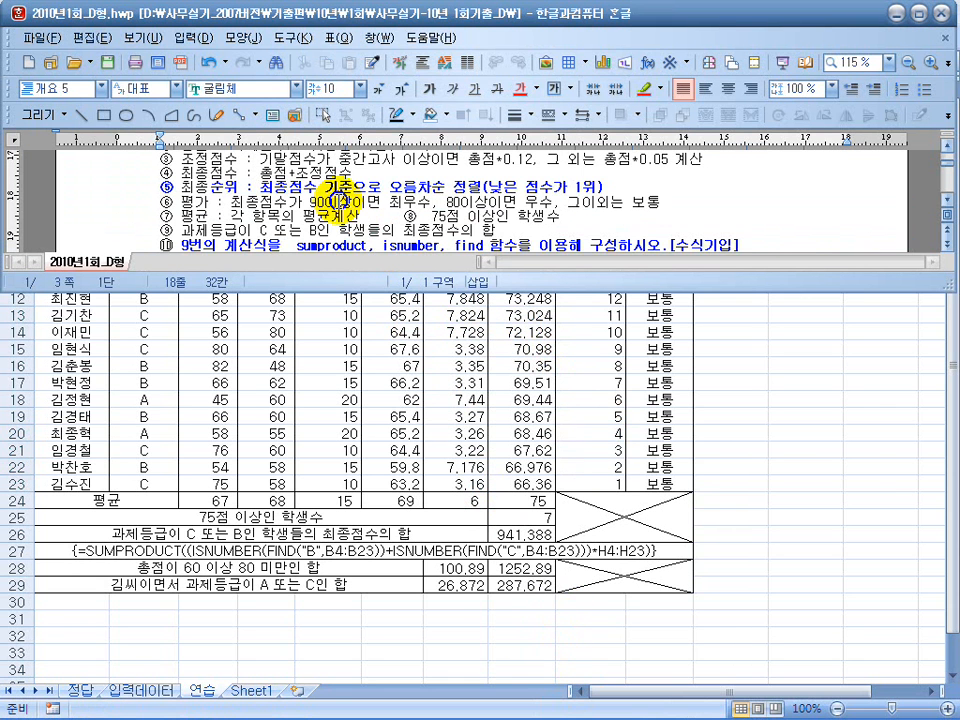
scroll(410, 214, down, 2)
click(268, 214)
drag(270, 214, 508, 241)
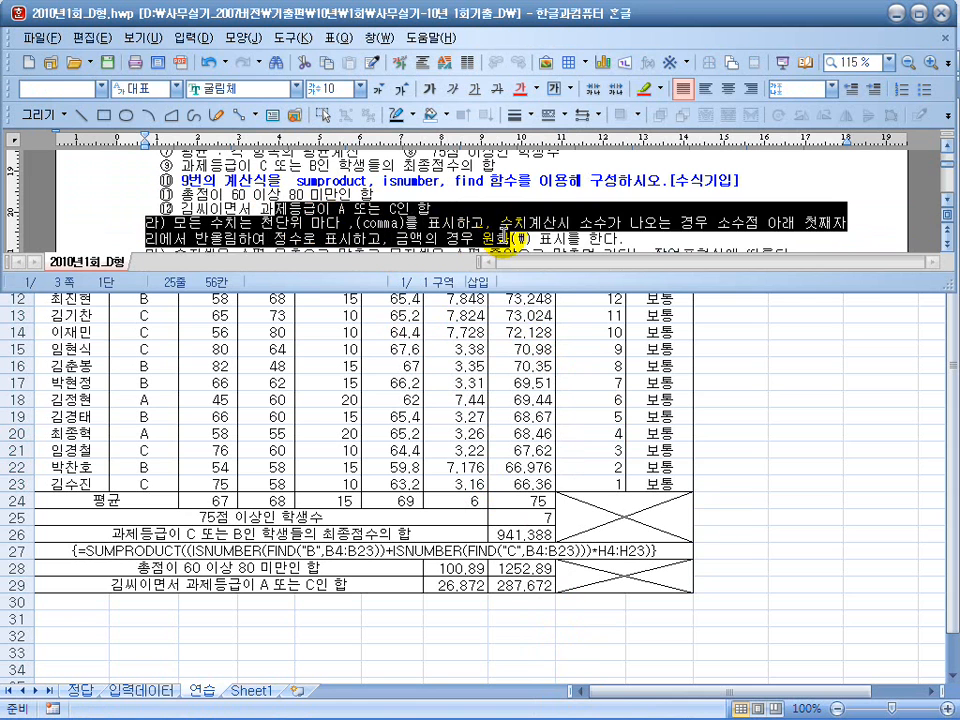
click(578, 230)
drag(254, 228, 358, 243)
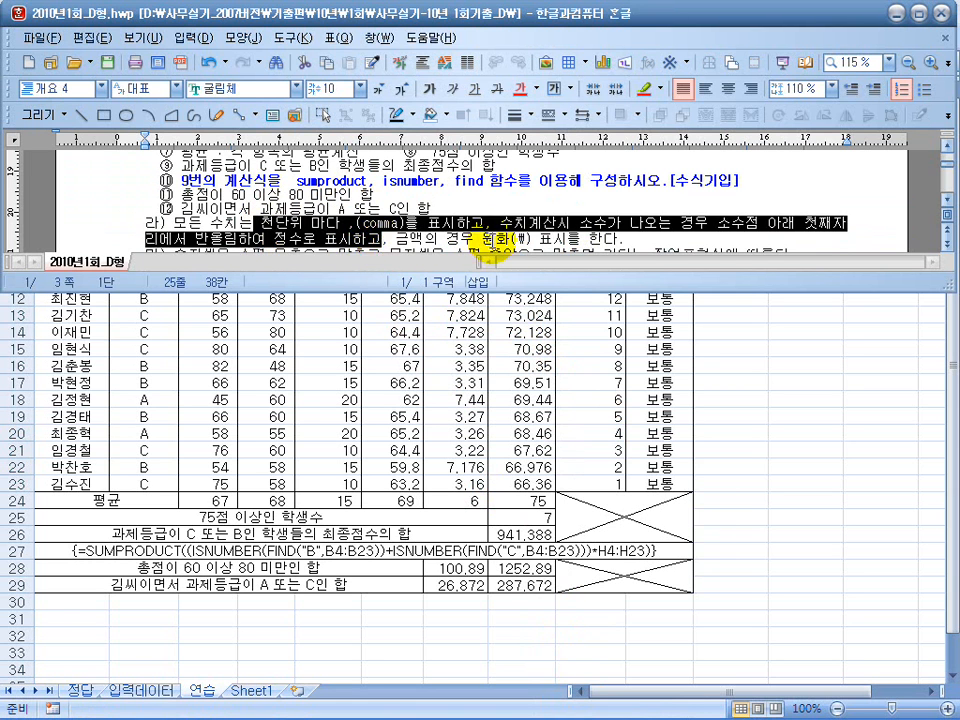
click(497, 248)
drag(603, 202, 441, 192)
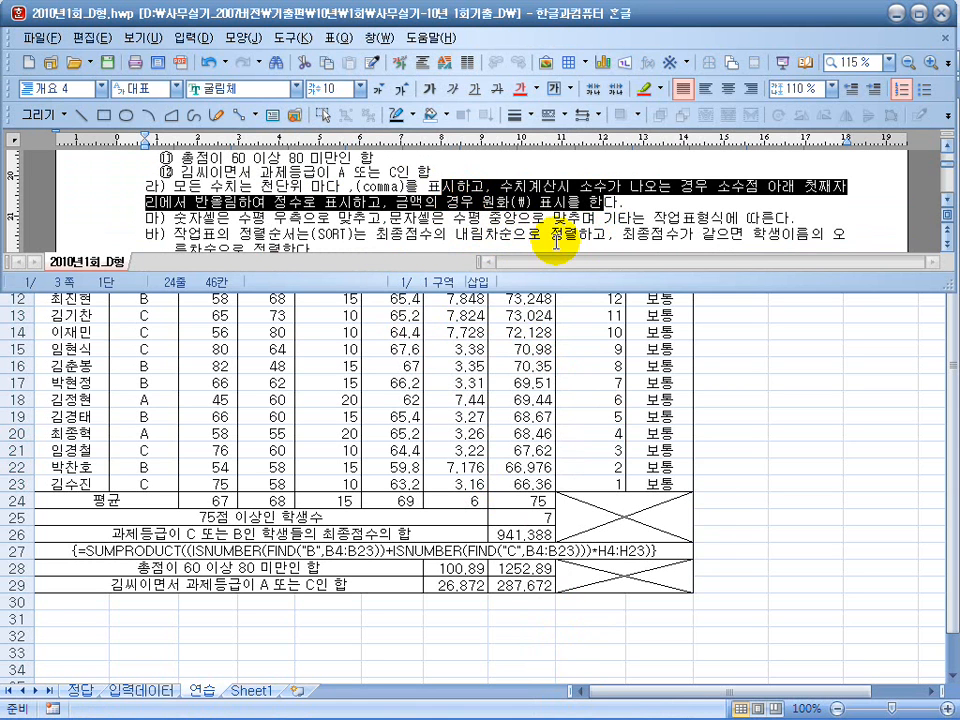
drag(391, 234, 614, 236)
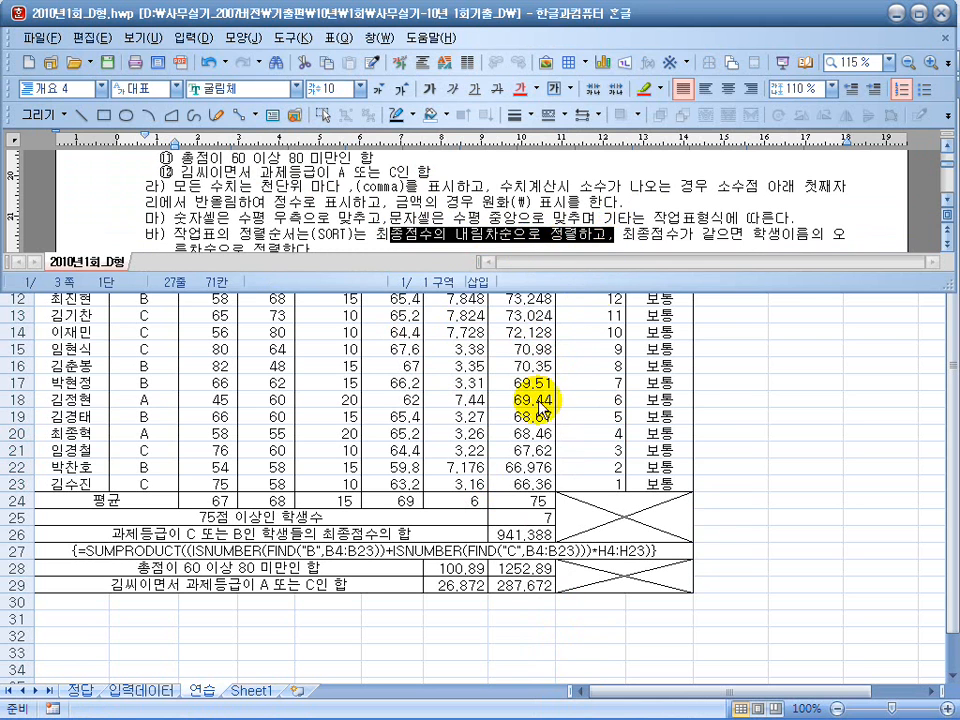
- Return to Excel and apply the comma style to the 총점, 조정점수 and 최종점수 values in F4:H23
key(alt+Tab)
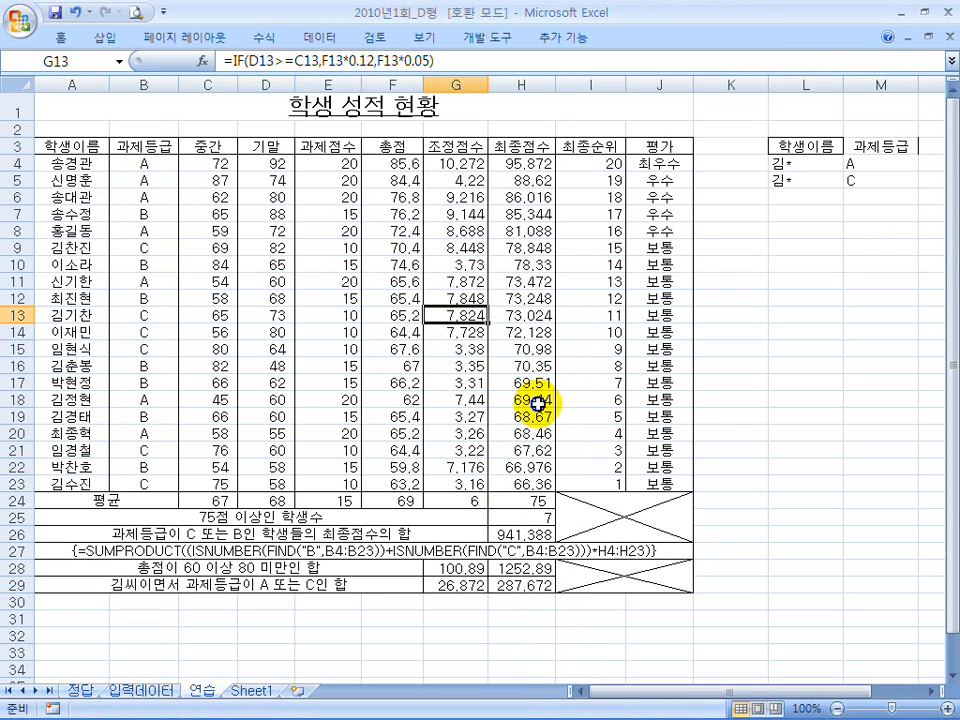
click(414, 164)
drag(414, 164, 509, 481)
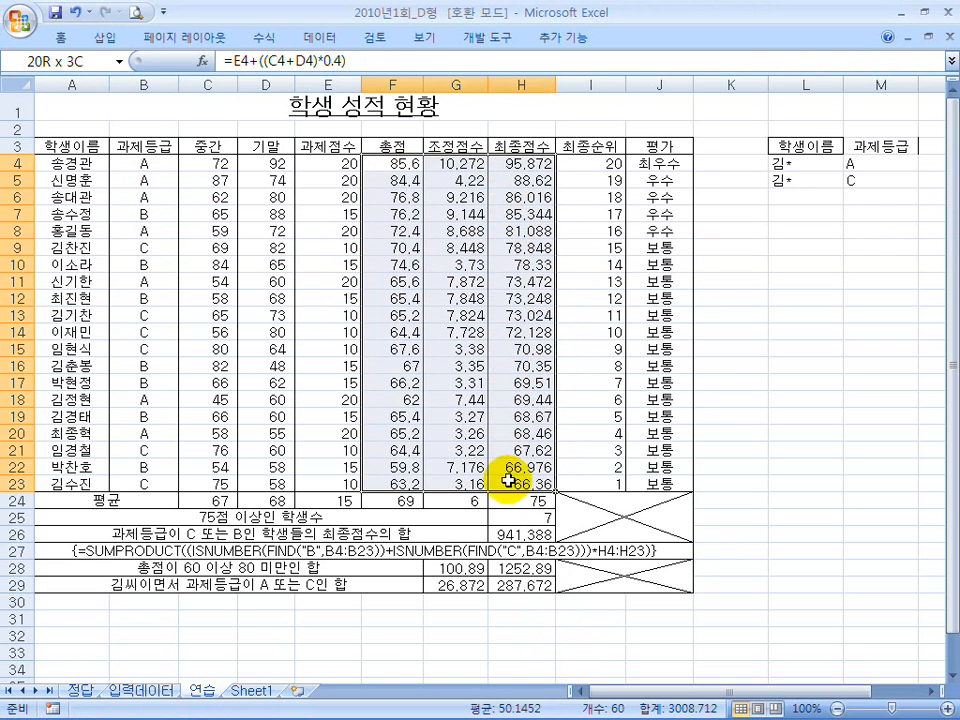
click(163, 14)
click(255, 343)
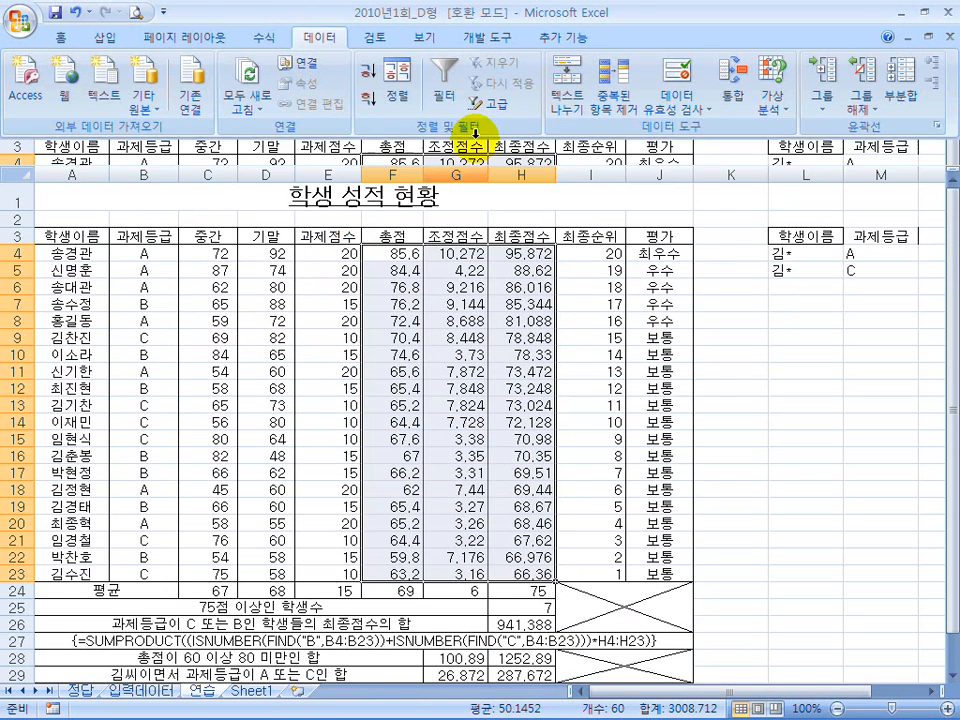
click(63, 37)
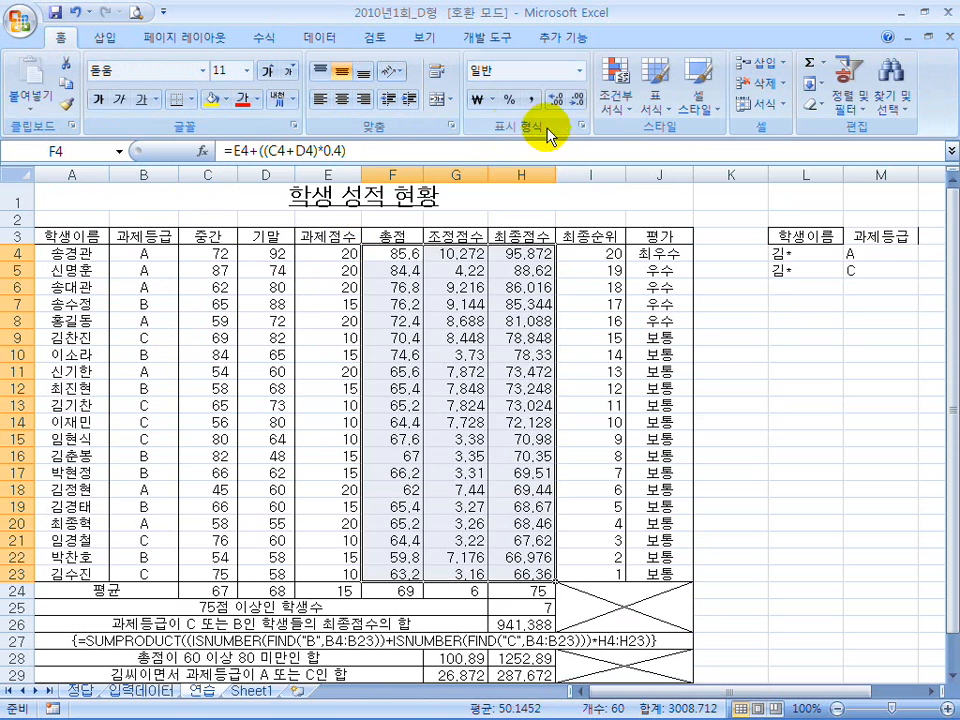
click(531, 99)
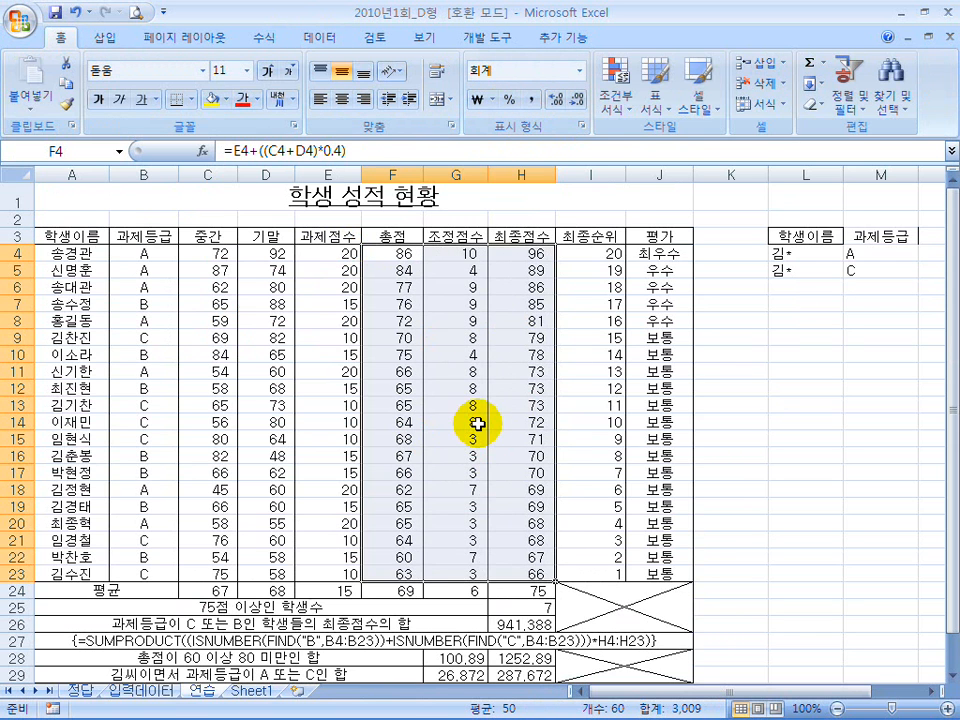
- Apply the comma style to the summary values in G28:H29 and H26
scroll(478, 424, down, 1)
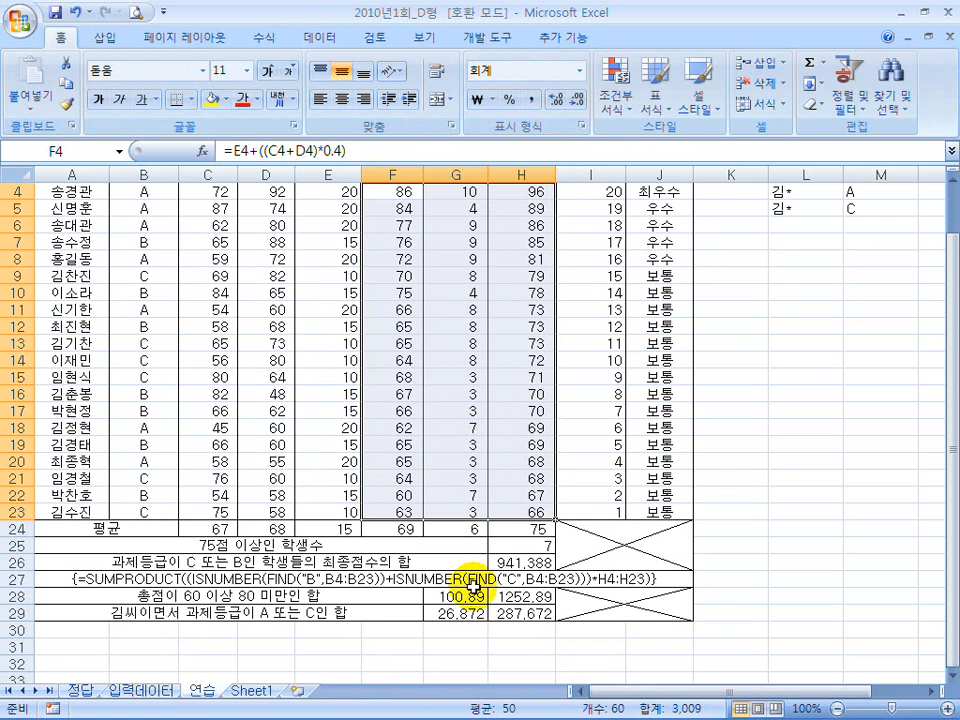
drag(460, 592, 514, 612)
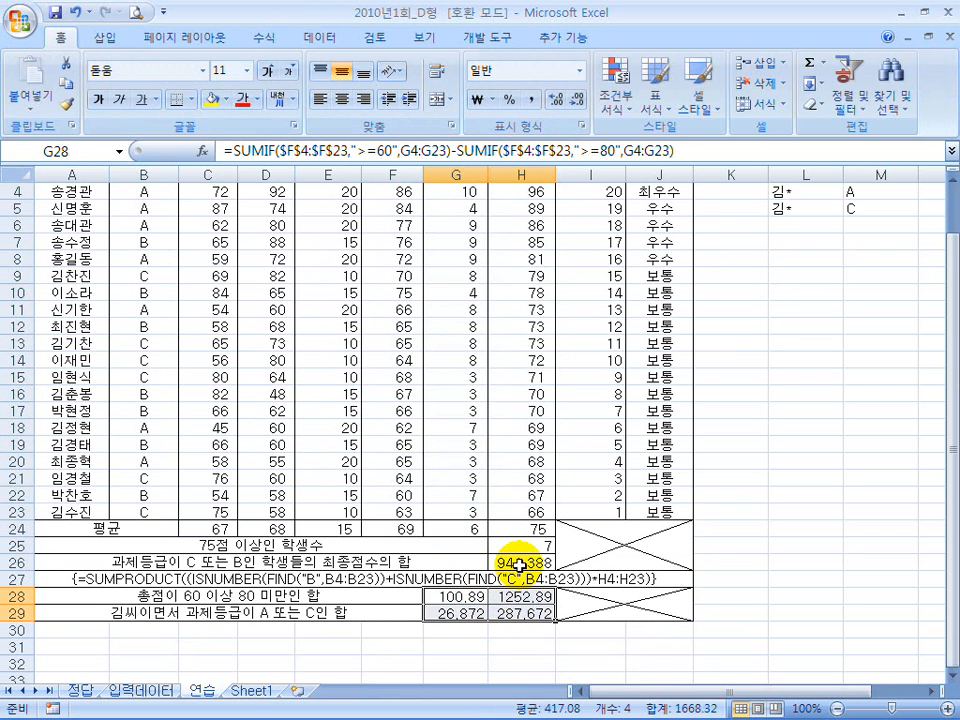
ctrl+click(519, 565)
click(532, 99)
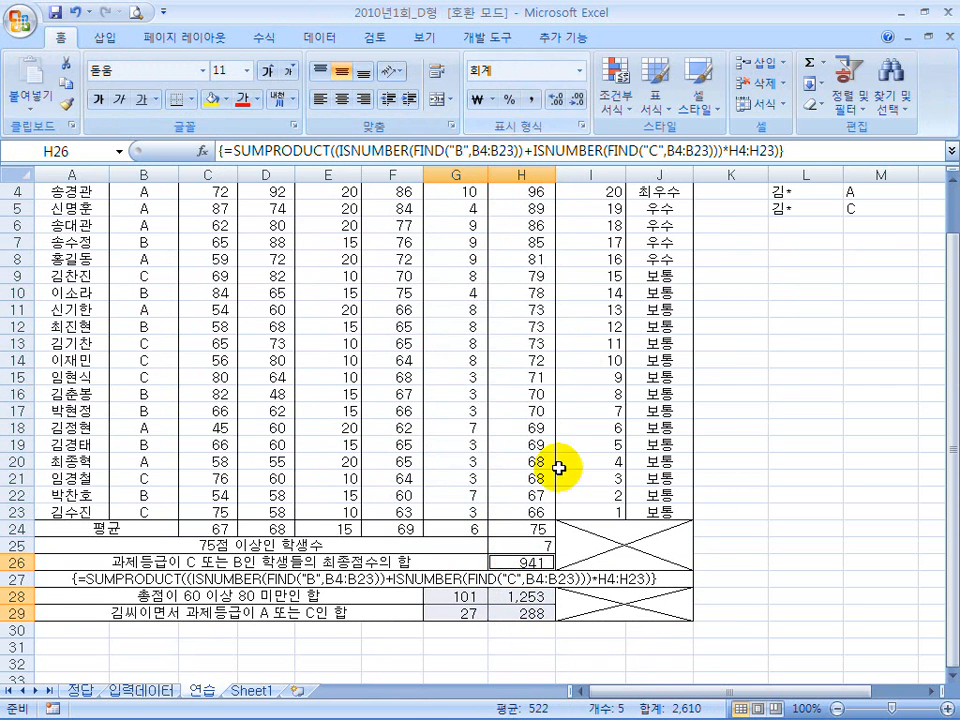
scroll(484, 507, up, 1)
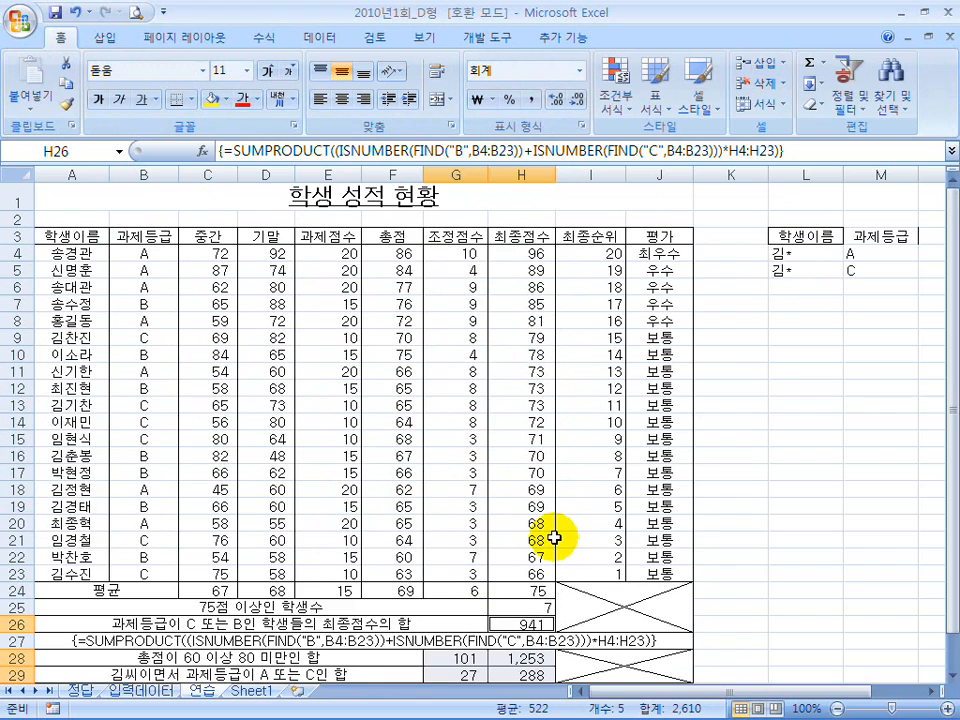
scroll(499, 518, down, 2)
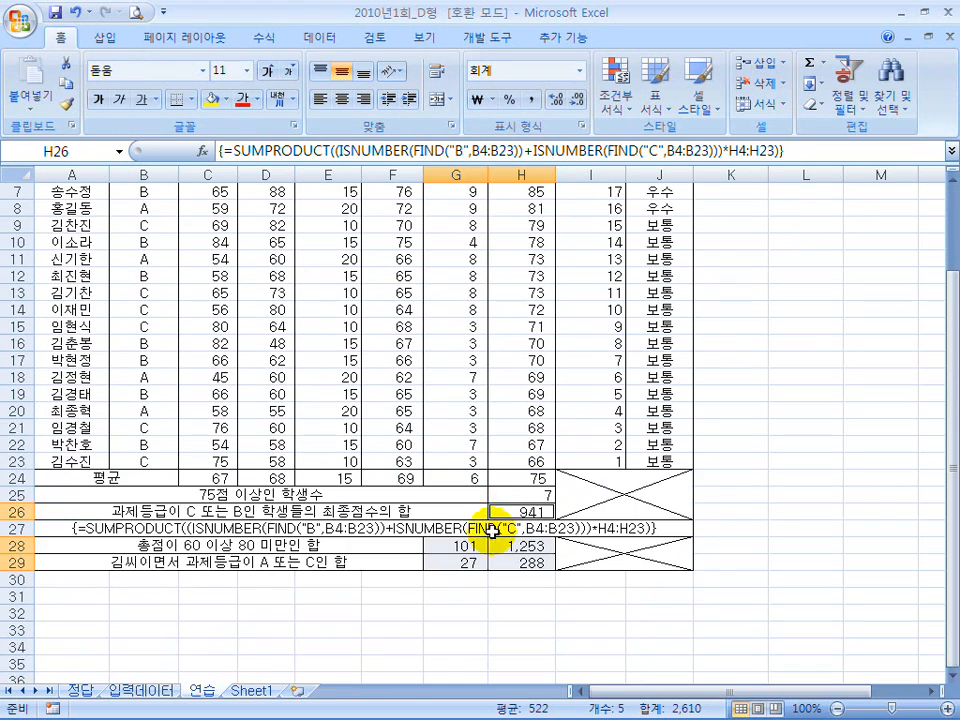
scroll(497, 440, up, 2)
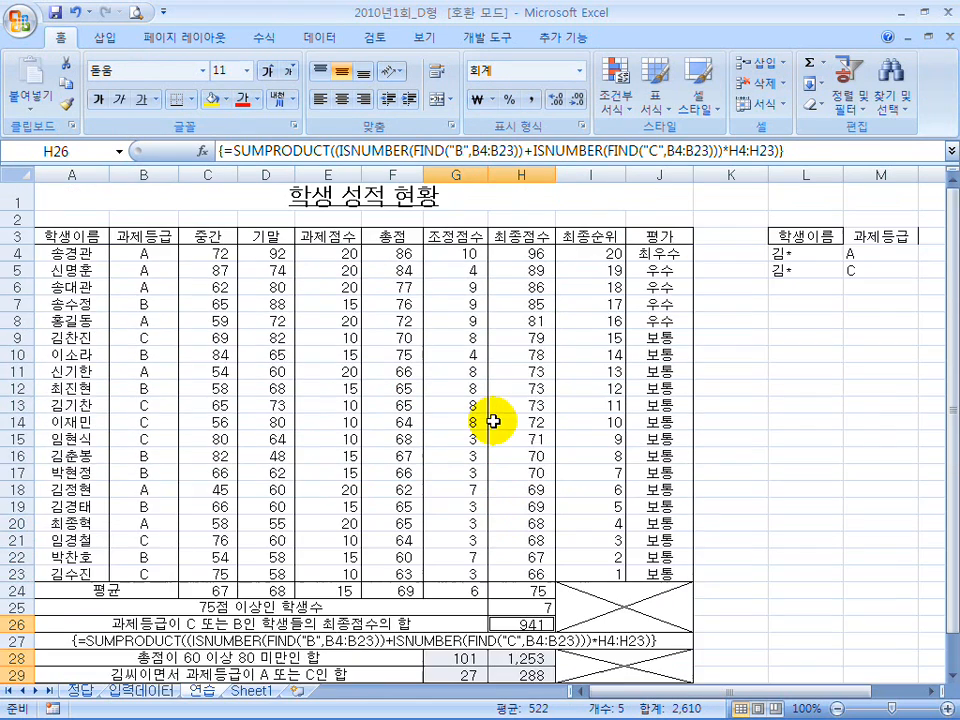
- Open the custom sort settings for the student table A3:J23 while keeping the exam document's sort rule in view
double_click(515, 14)
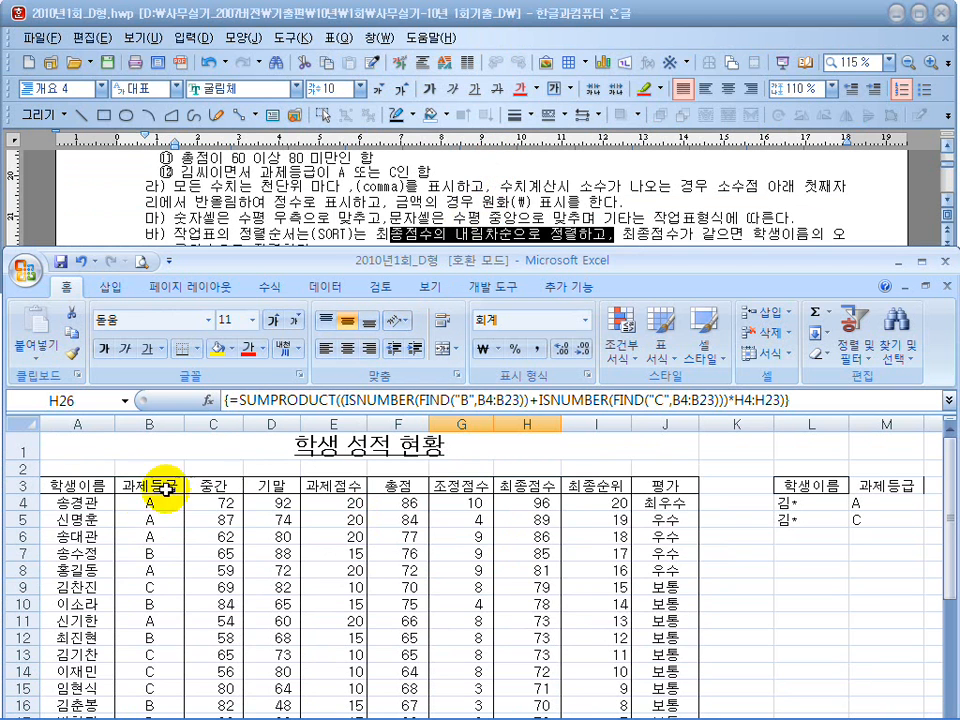
click(69, 486)
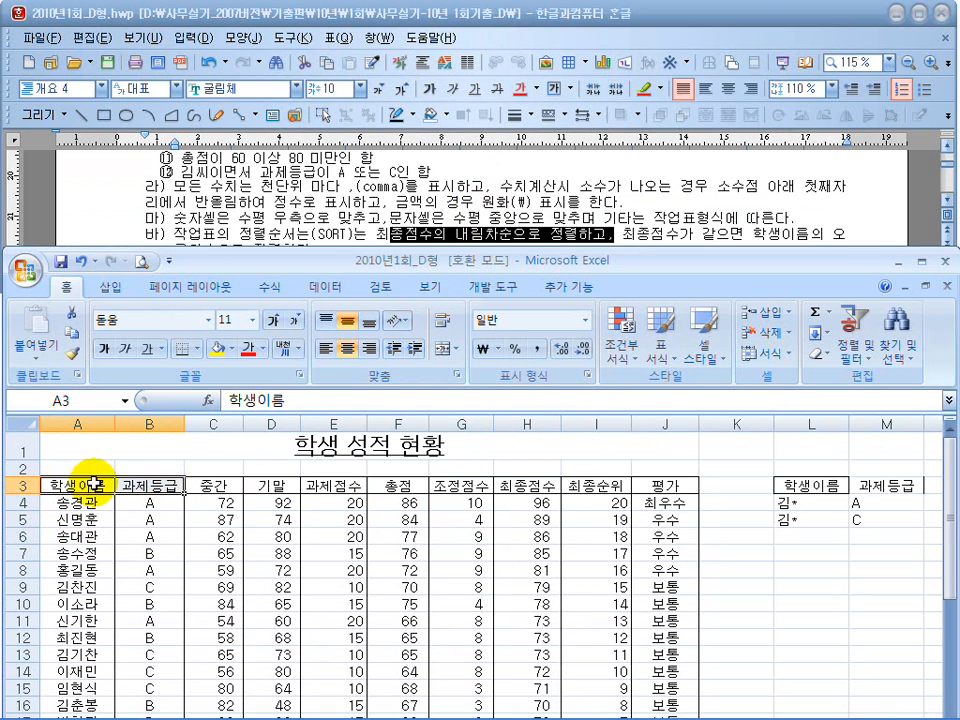
drag(73, 486, 637, 686)
scroll(268, 570, down, 1)
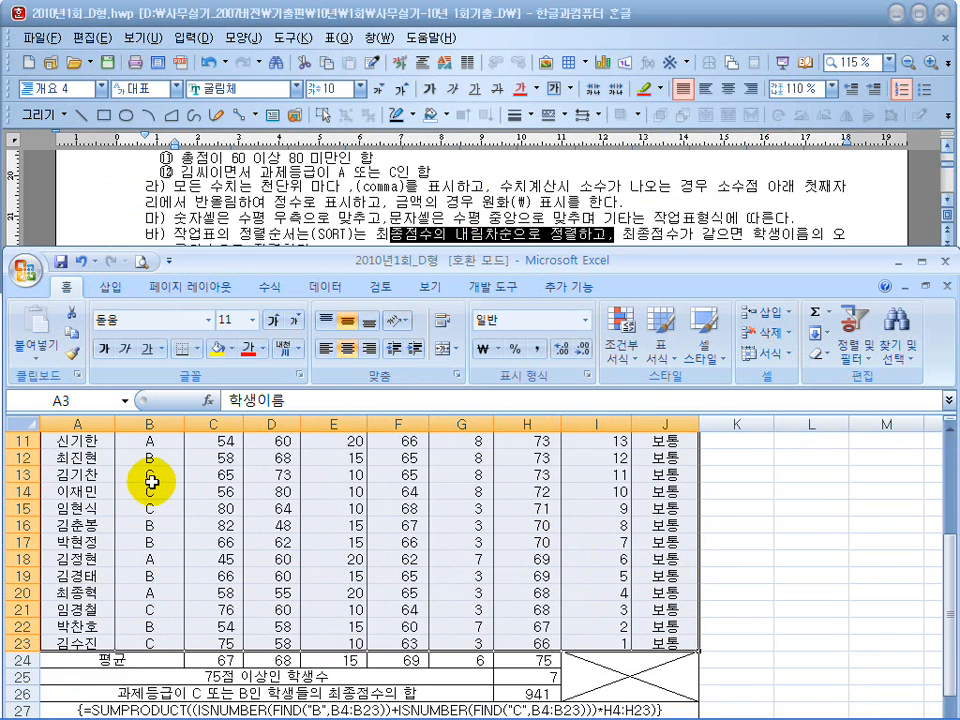
click(343, 290)
click(400, 326)
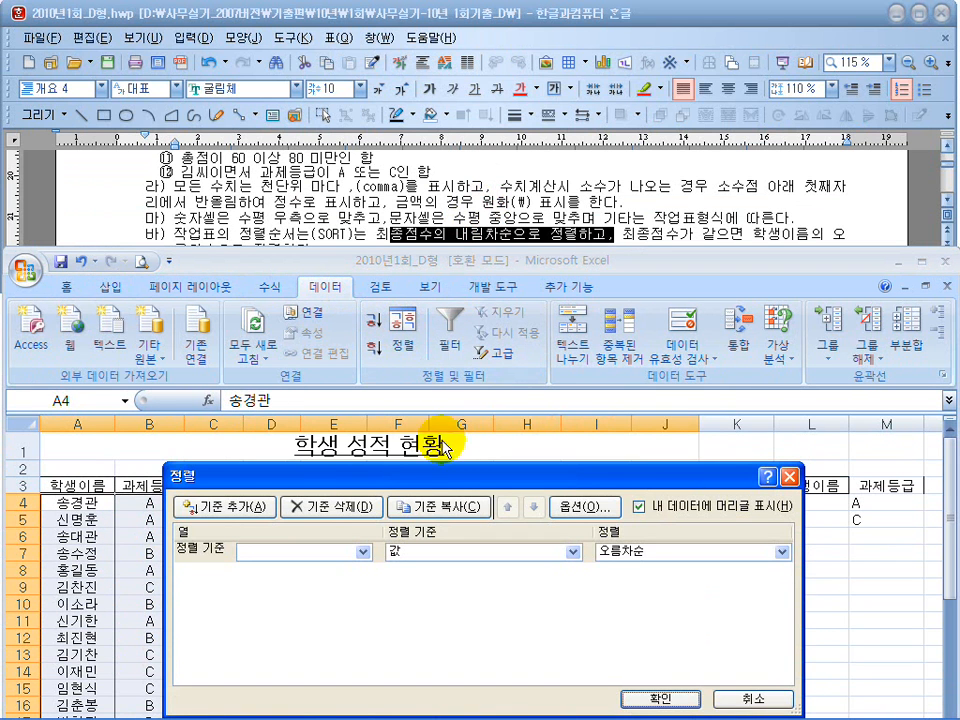
- Keep the header row option on and set the first sort level to 최종점수 in descending order (내림차순)
drag(454, 480, 452, 451)
drag(313, 446, 321, 536)
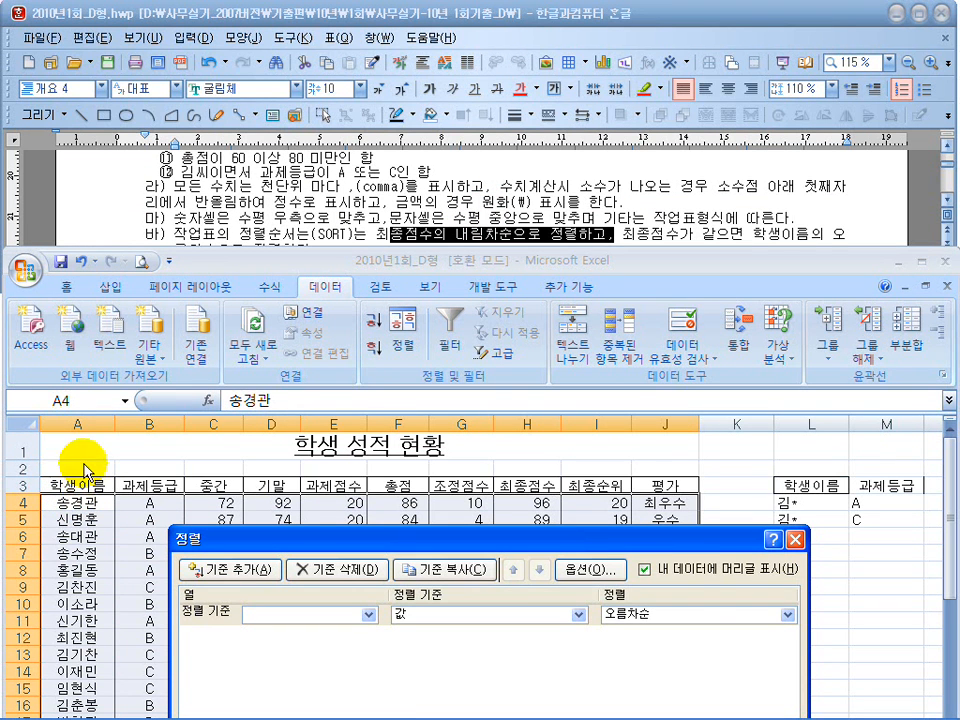
click(646, 572)
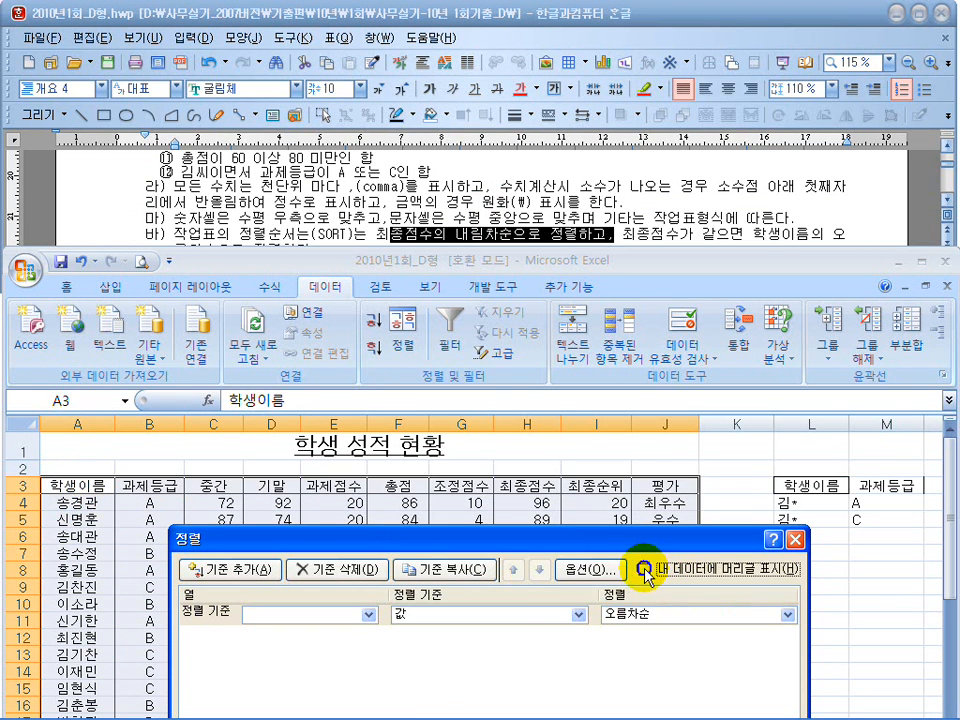
click(646, 572)
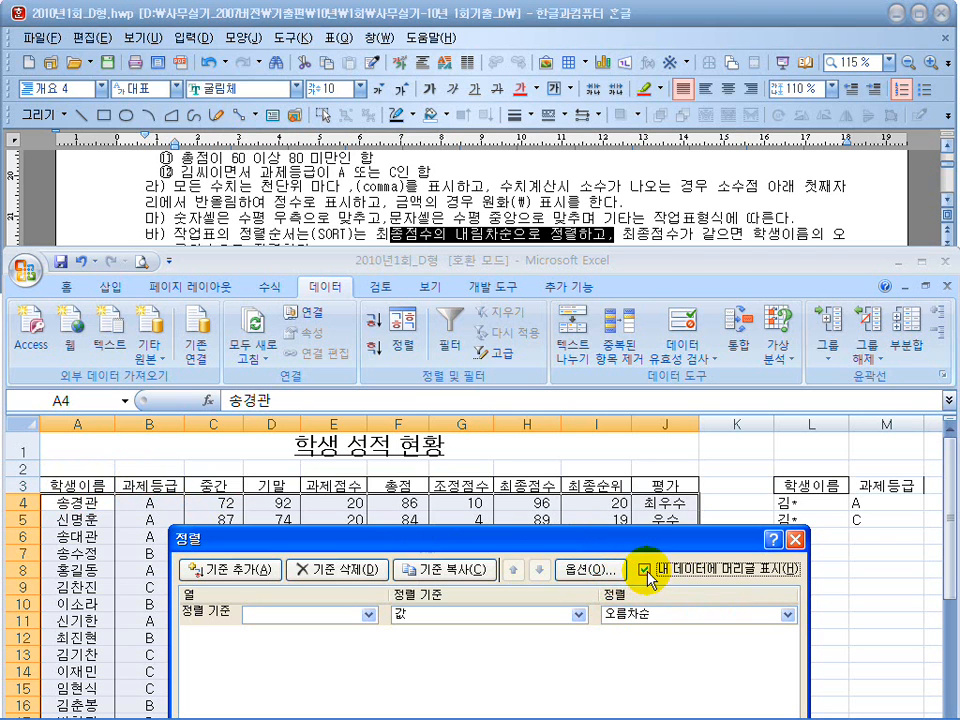
click(367, 614)
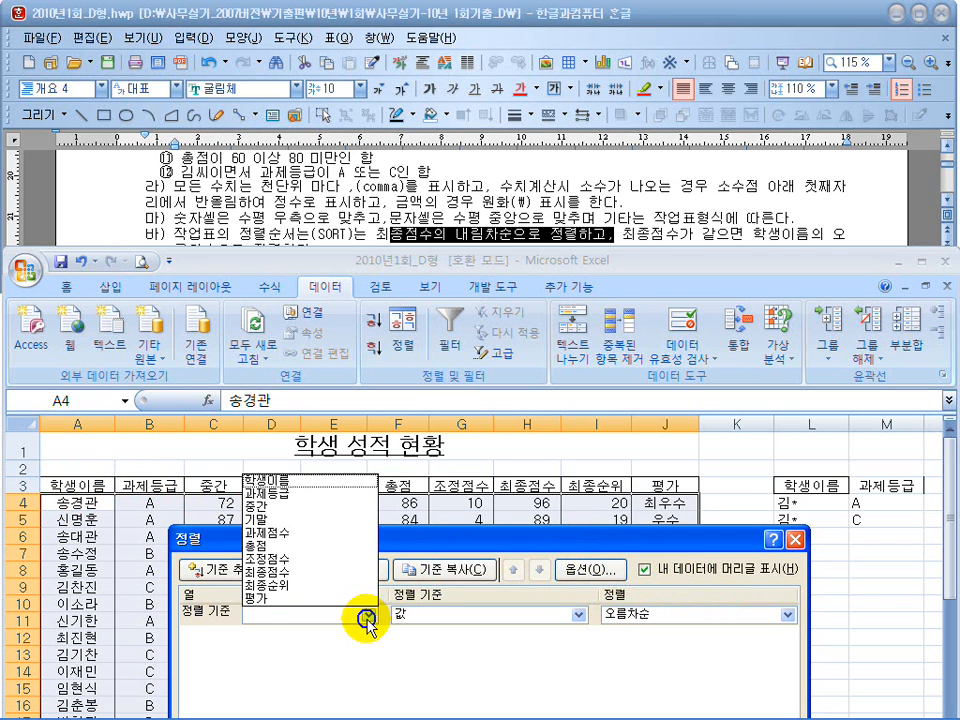
click(316, 571)
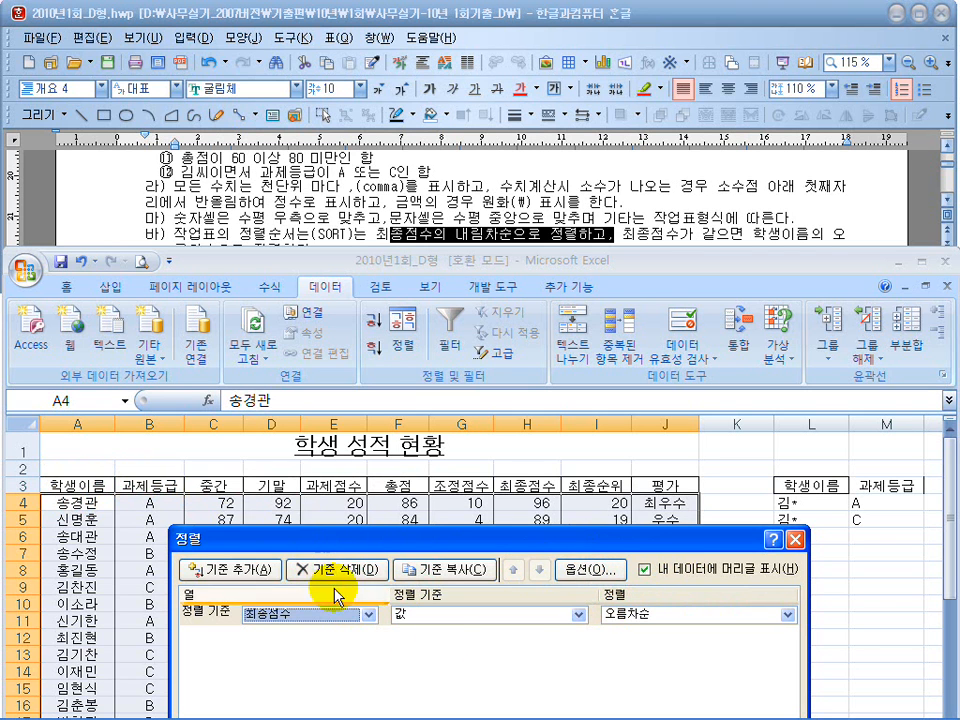
click(706, 616)
click(697, 646)
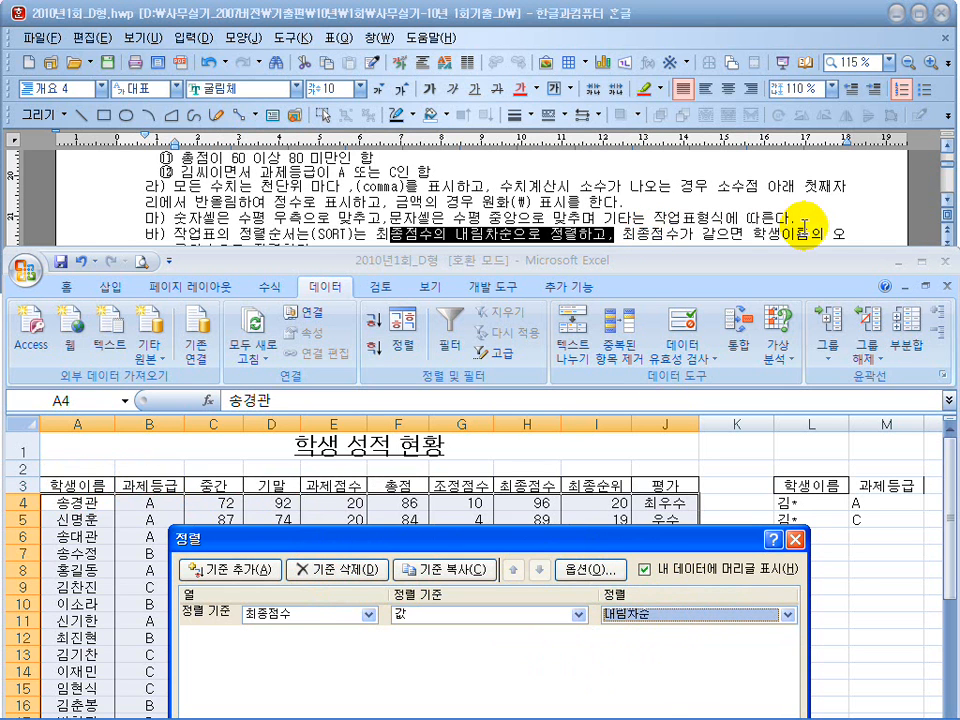
- Add a second sort level on 학생이름 in ascending order (오름차순) and apply the sort
click(224, 572)
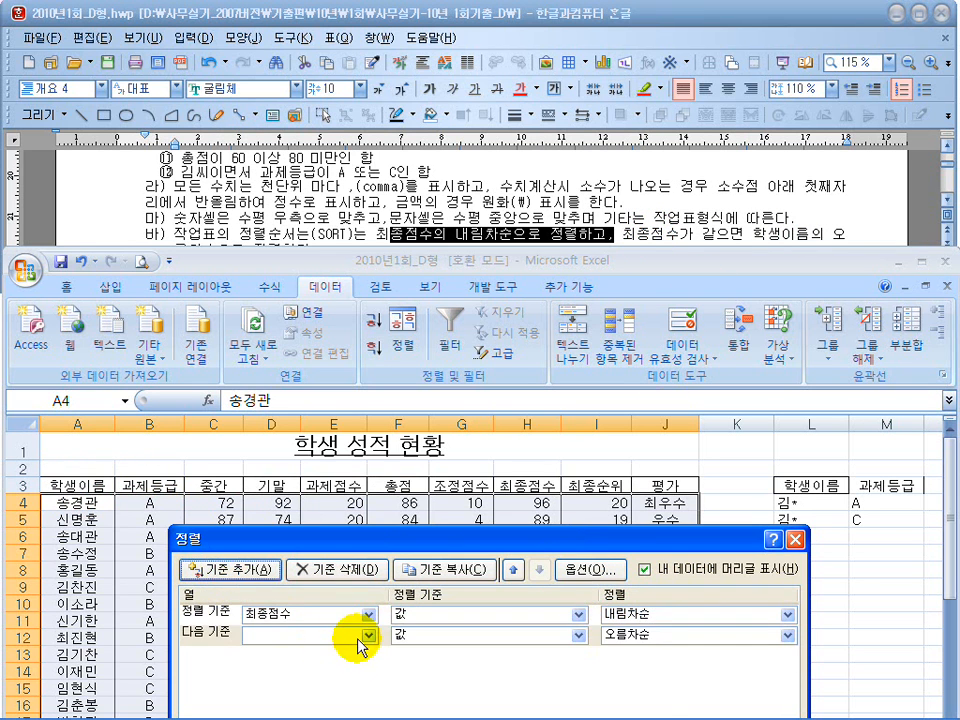
click(367, 635)
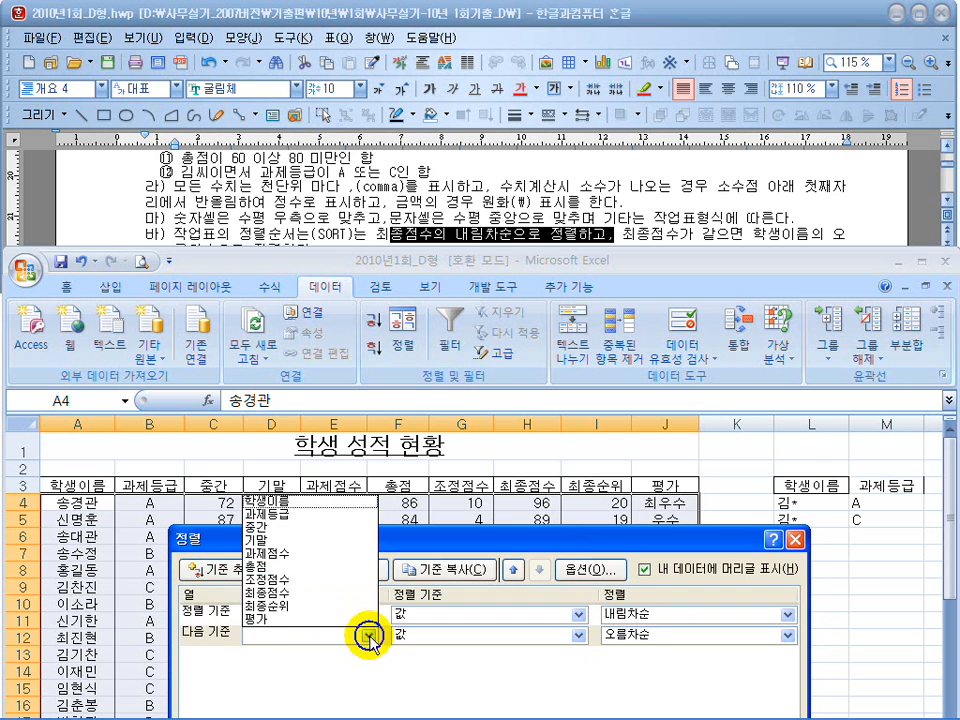
click(266, 500)
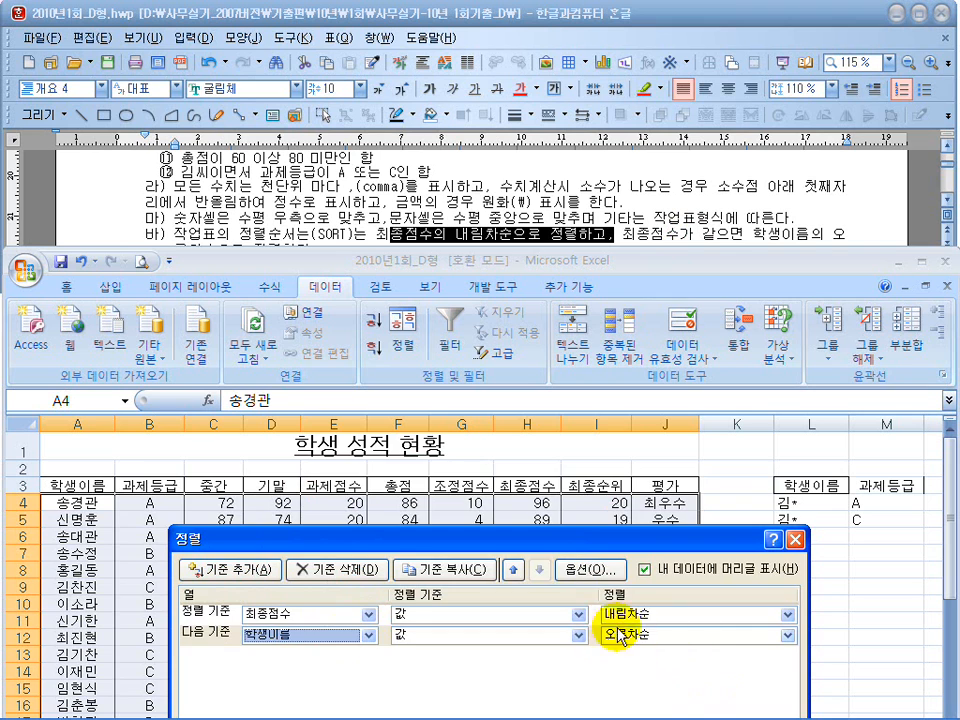
drag(623, 547, 614, 455)
click(660, 670)
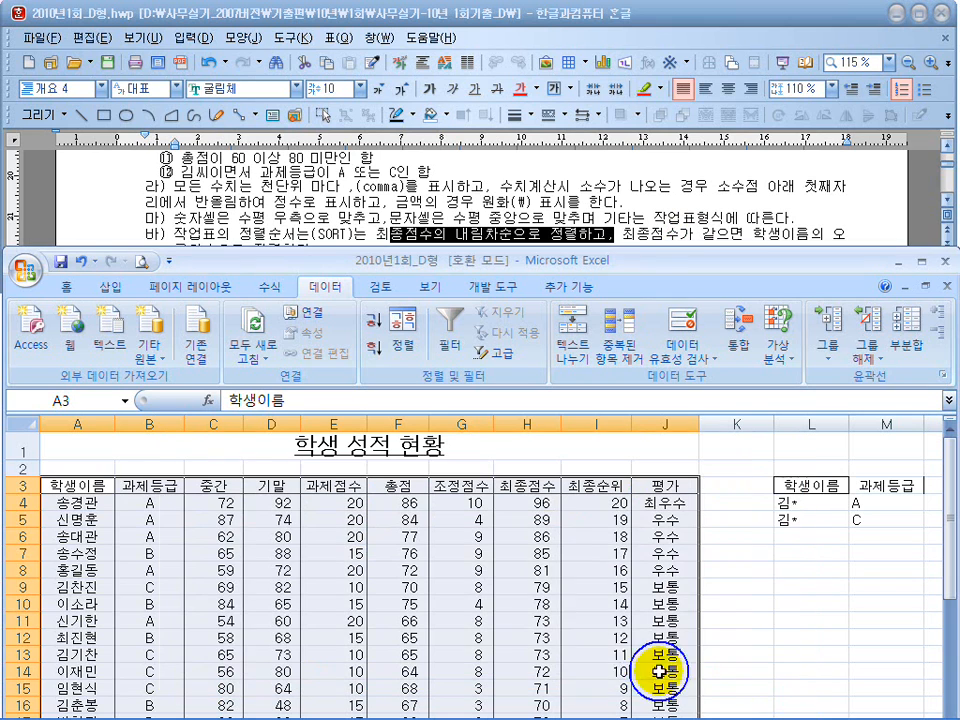
- Select ranks I19:I23, then switch to the Hangul exam document and read which ranks section 나) 그래프 asks for
double_click(623, 262)
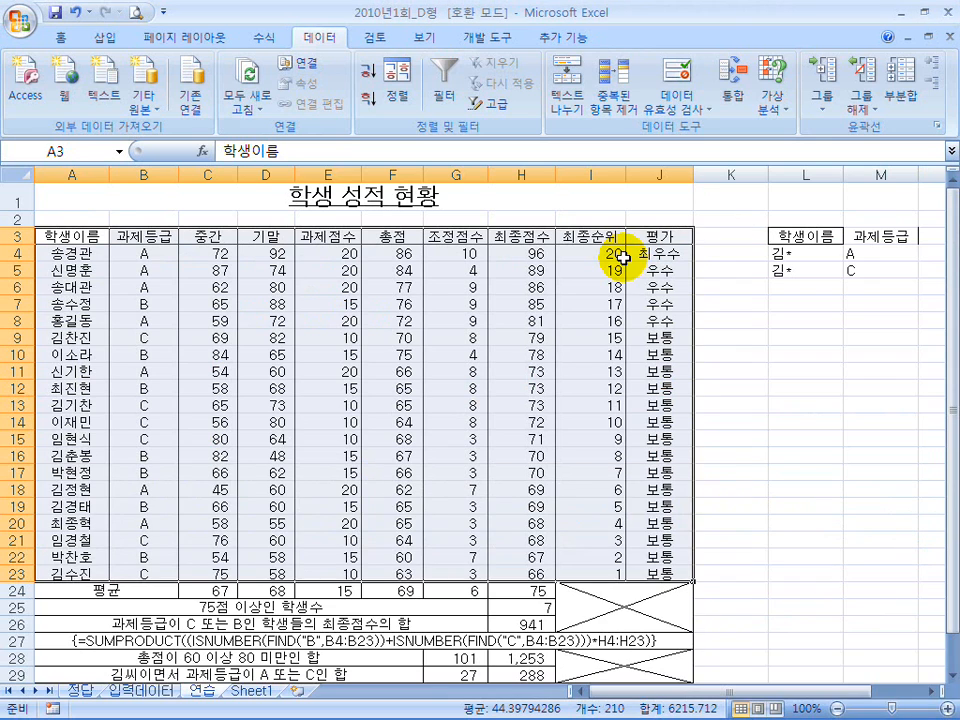
drag(614, 572, 613, 506)
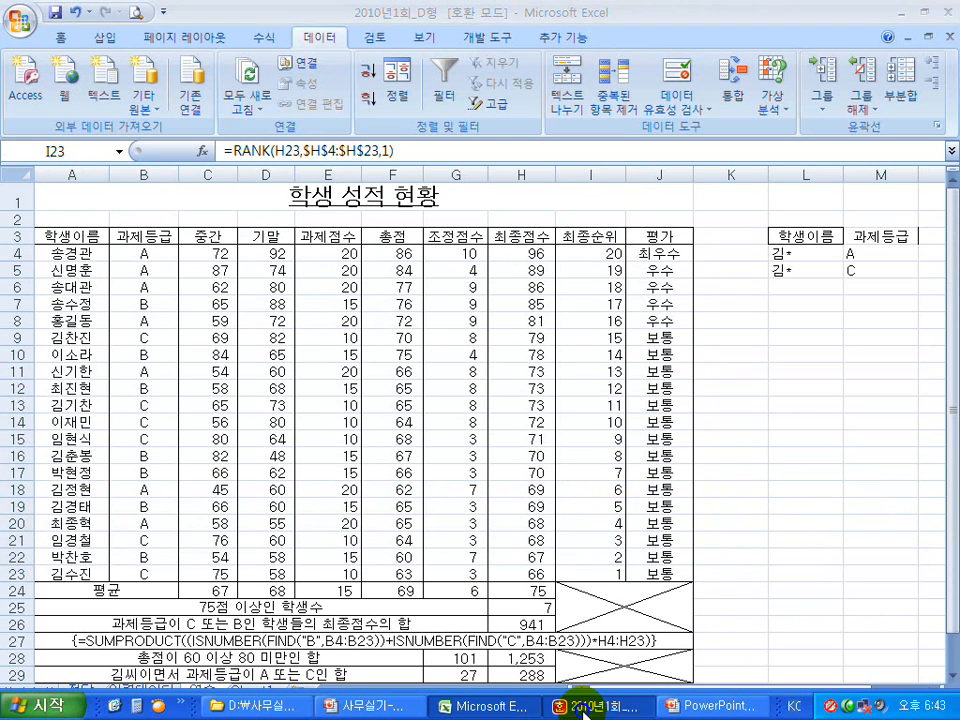
click(592, 705)
click(375, 214)
scroll(377, 214, down, 8)
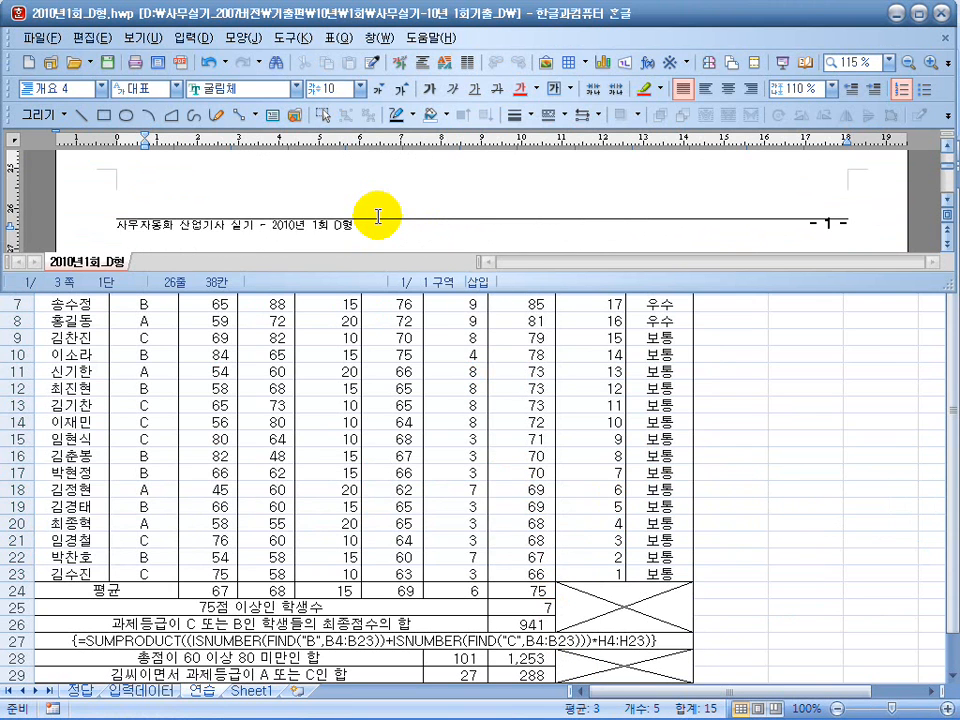
scroll(378, 217, up, 2)
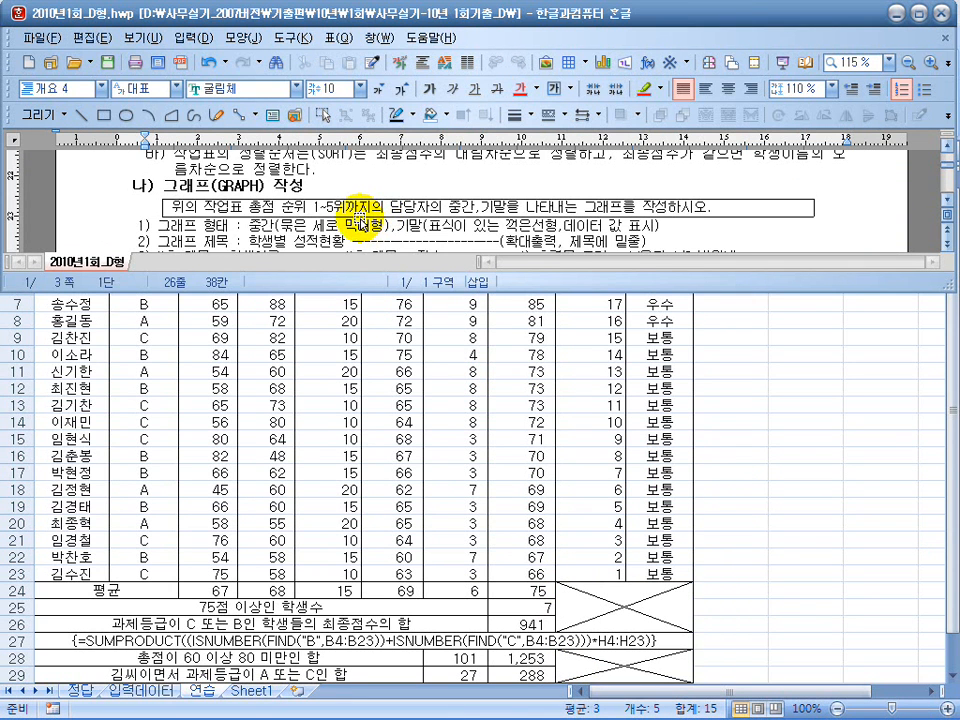
click(320, 207)
drag(321, 207, 369, 206)
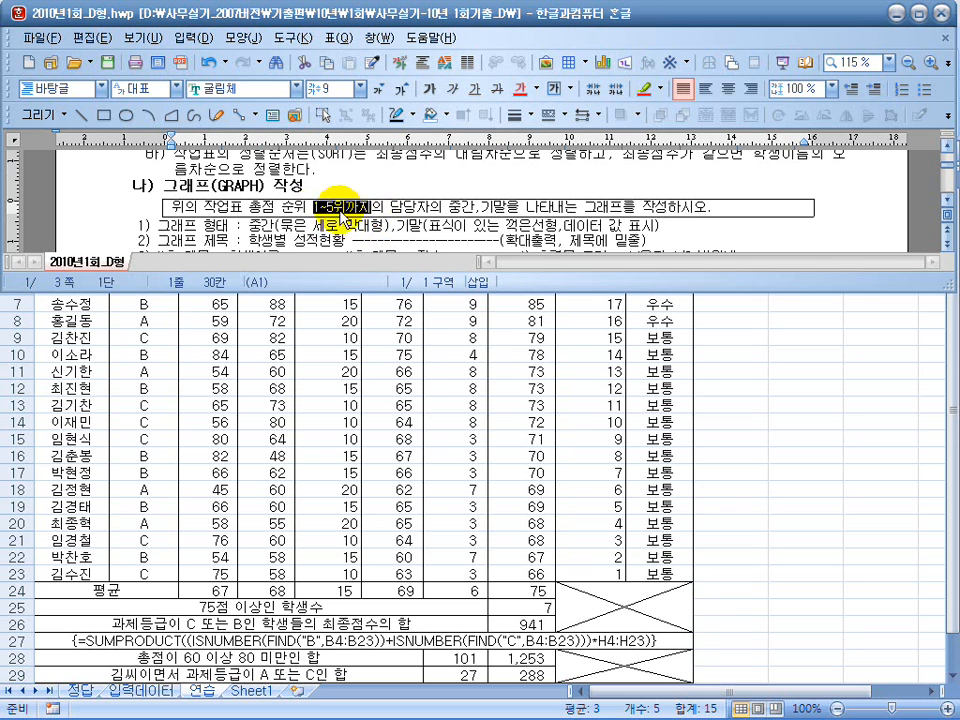
- Replace the word 총점 with 최종 in the graph instruction box and highlight the required series 중간,기말
click(251, 207)
drag(253, 207, 272, 207)
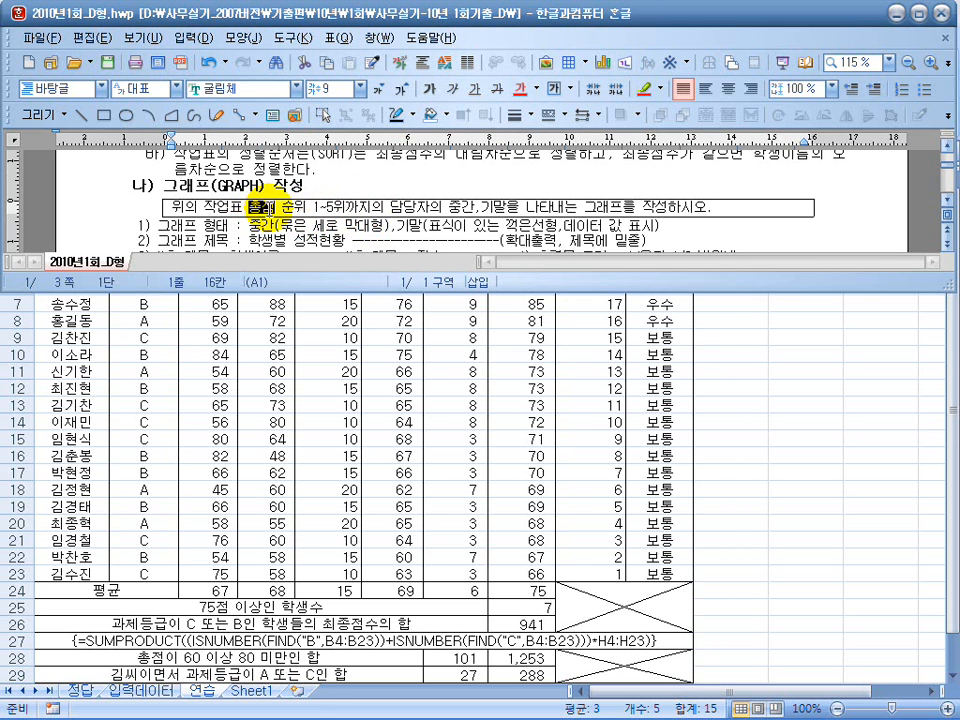
text(최종)
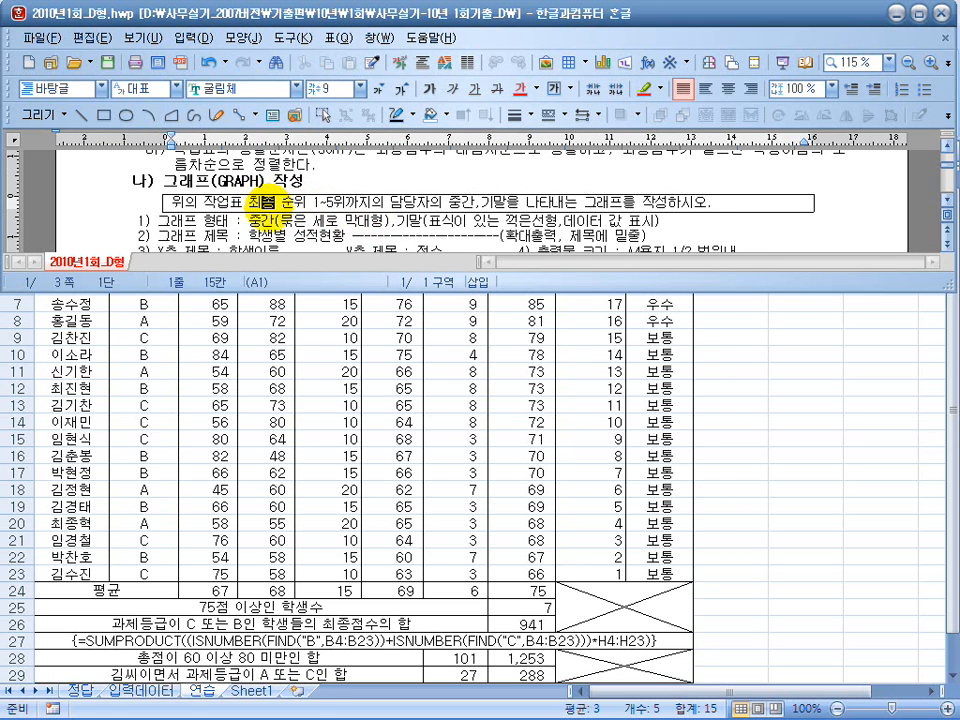
click(360, 202)
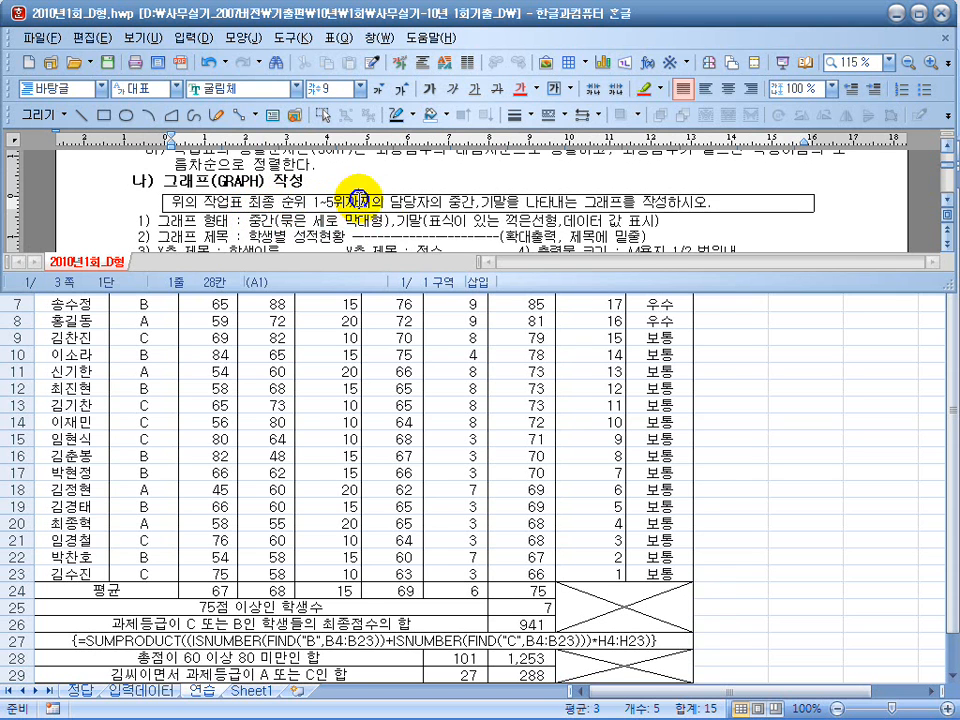
drag(451, 201, 505, 201)
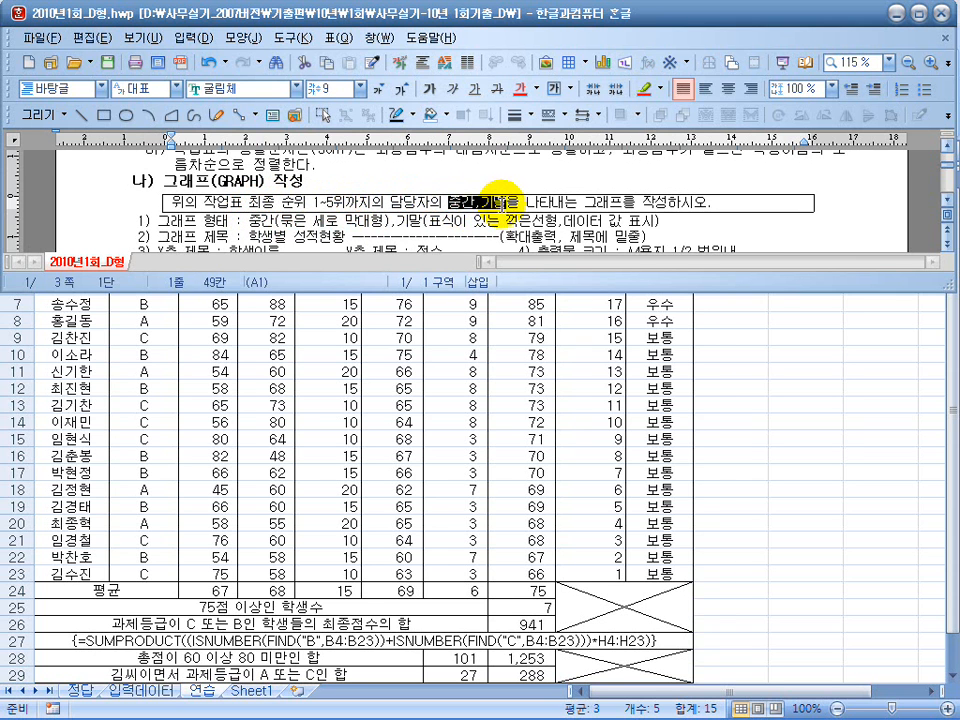
- Return to Excel and fill the rows of the students ranked 1 to 5, A19:J23, with yellow
click(469, 390)
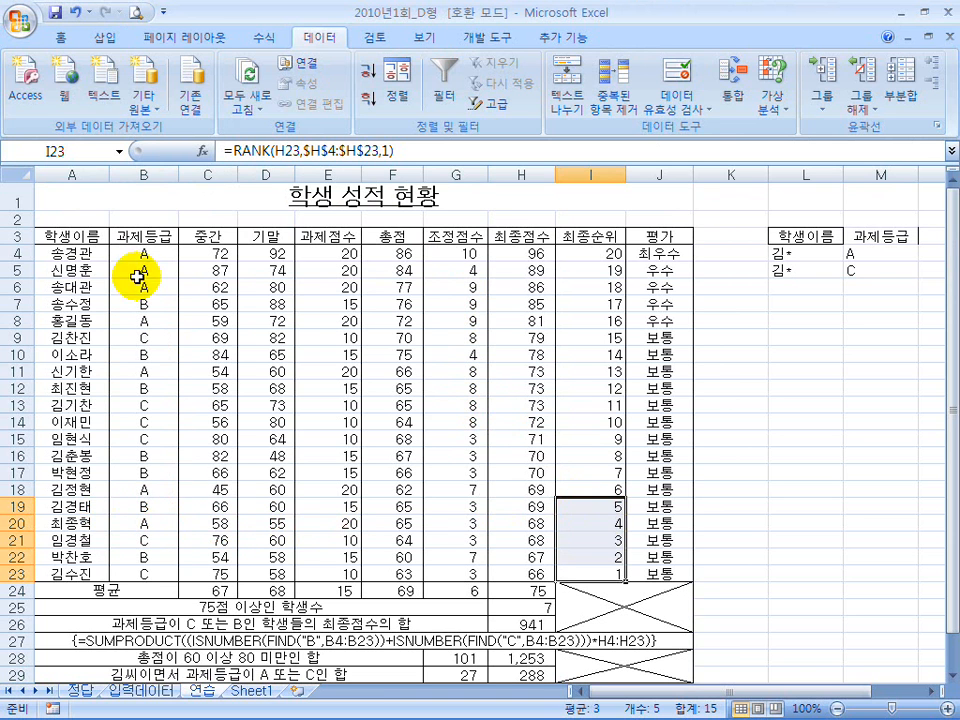
drag(45, 507, 660, 573)
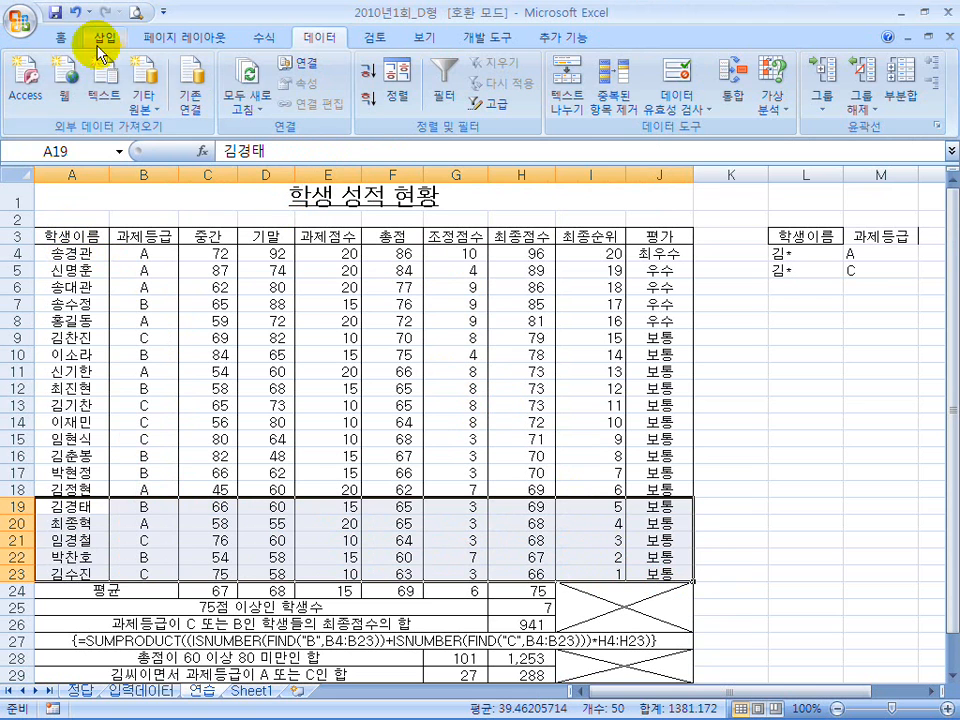
click(63, 37)
click(211, 99)
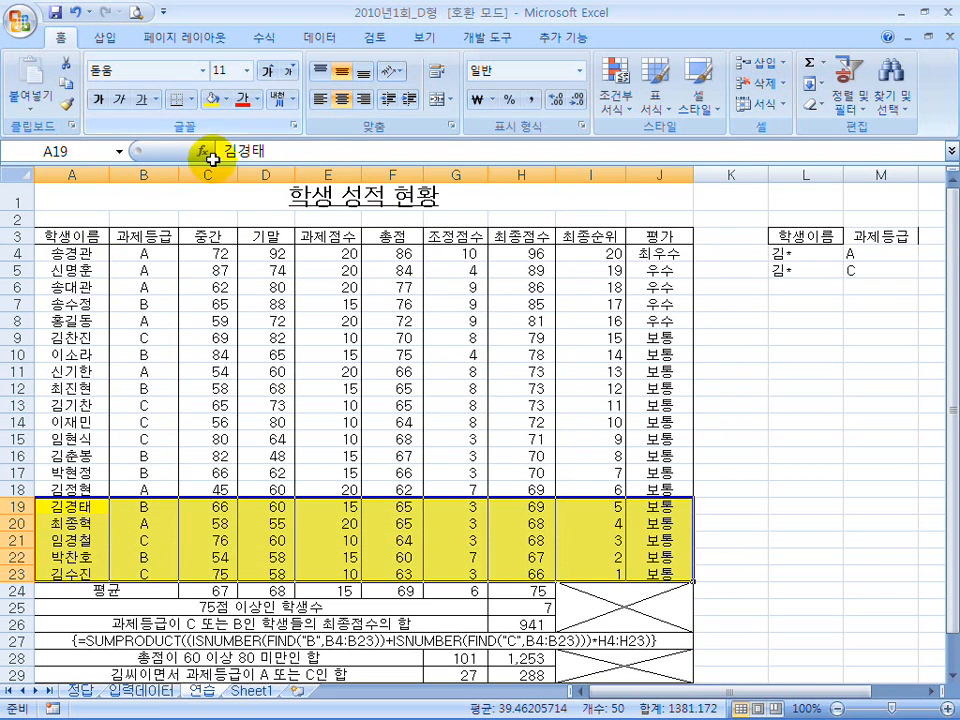
- Switch to the Hangul exam document and read the graph type, title and X축 제목 requirements
click(71, 237)
click(578, 706)
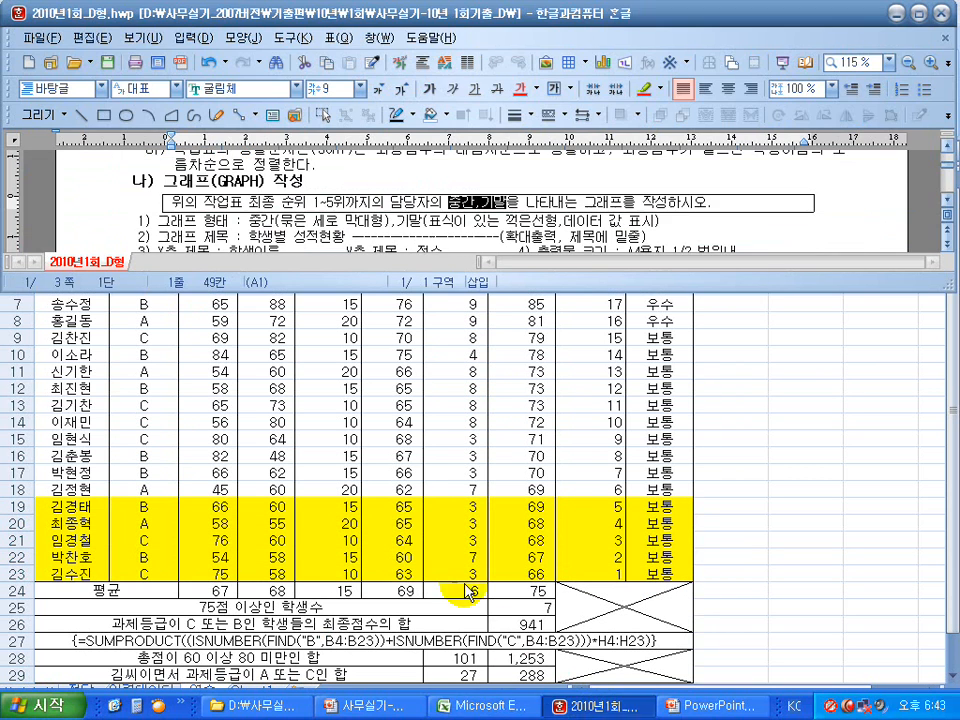
click(250, 230)
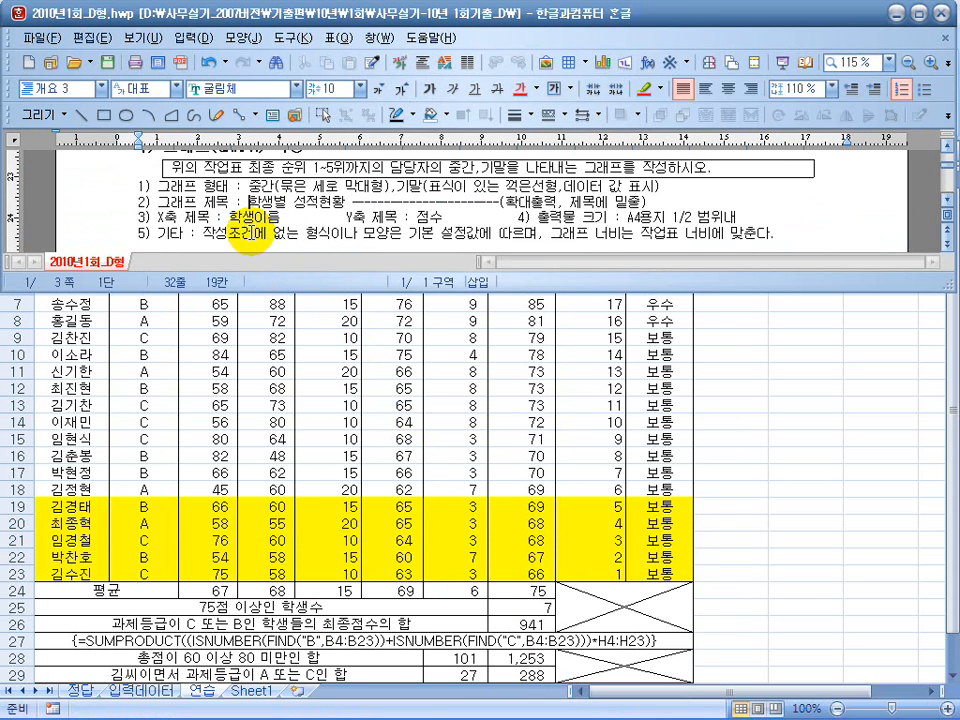
drag(291, 217, 253, 237)
- Return to Excel and insert a 2-D clustered column chart from A3, C3:D3, A19:A23 and C19:D23
click(242, 343)
click(69, 236)
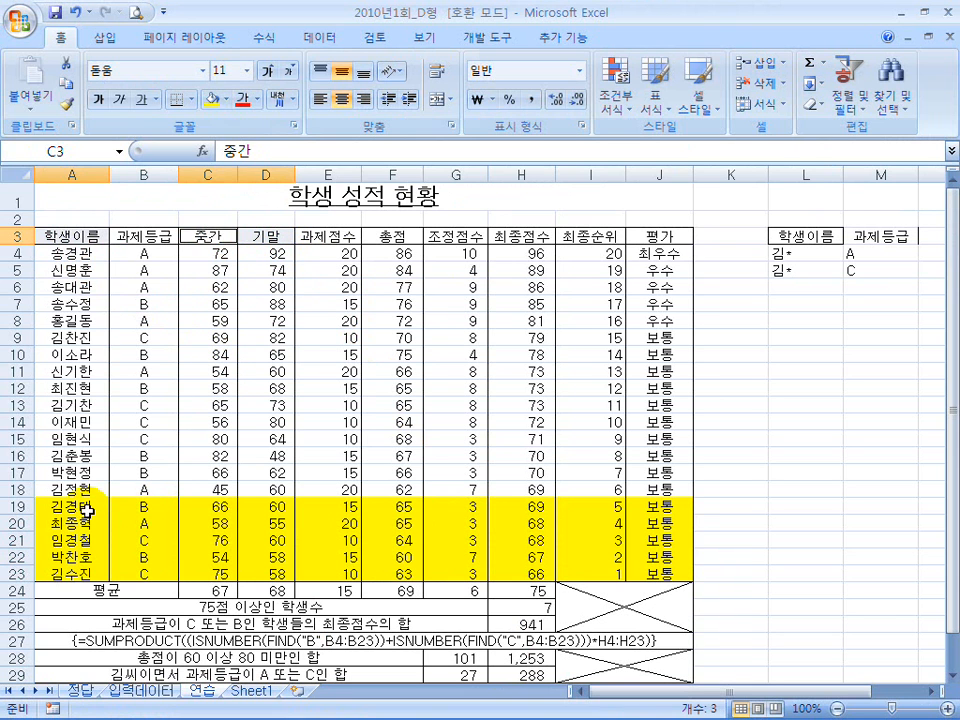
drag(87, 511, 87, 565)
drag(193, 511, 262, 568)
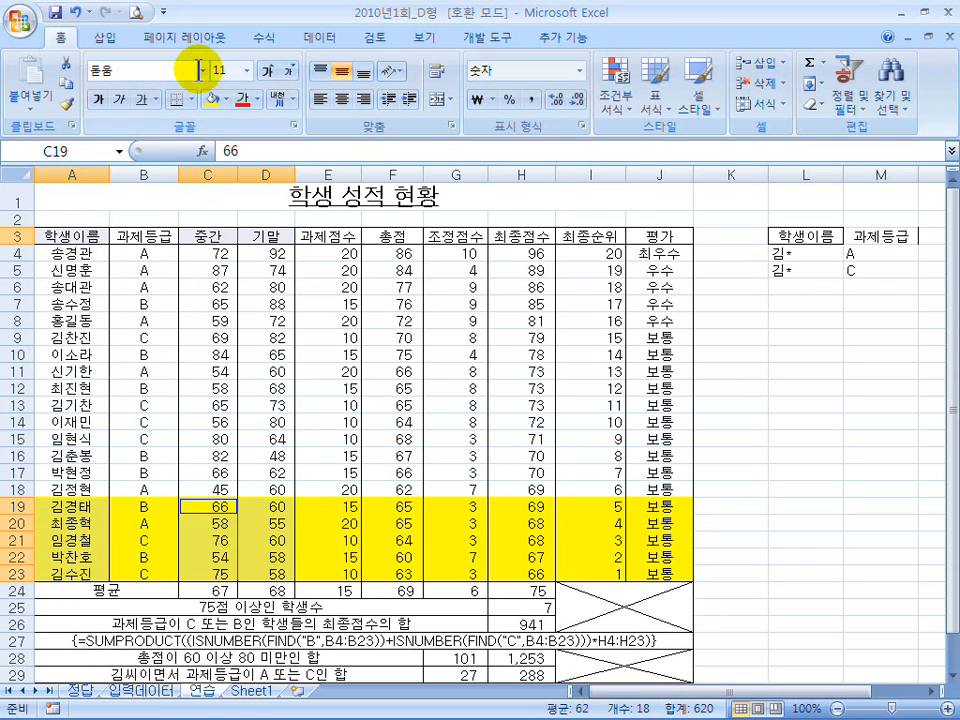
click(106, 38)
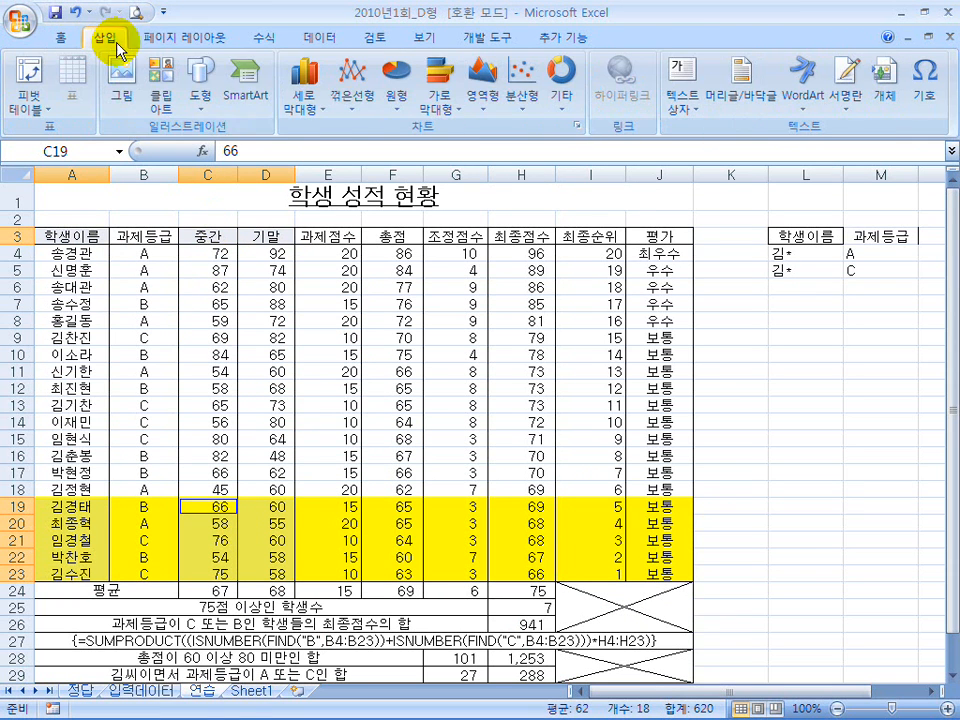
click(316, 90)
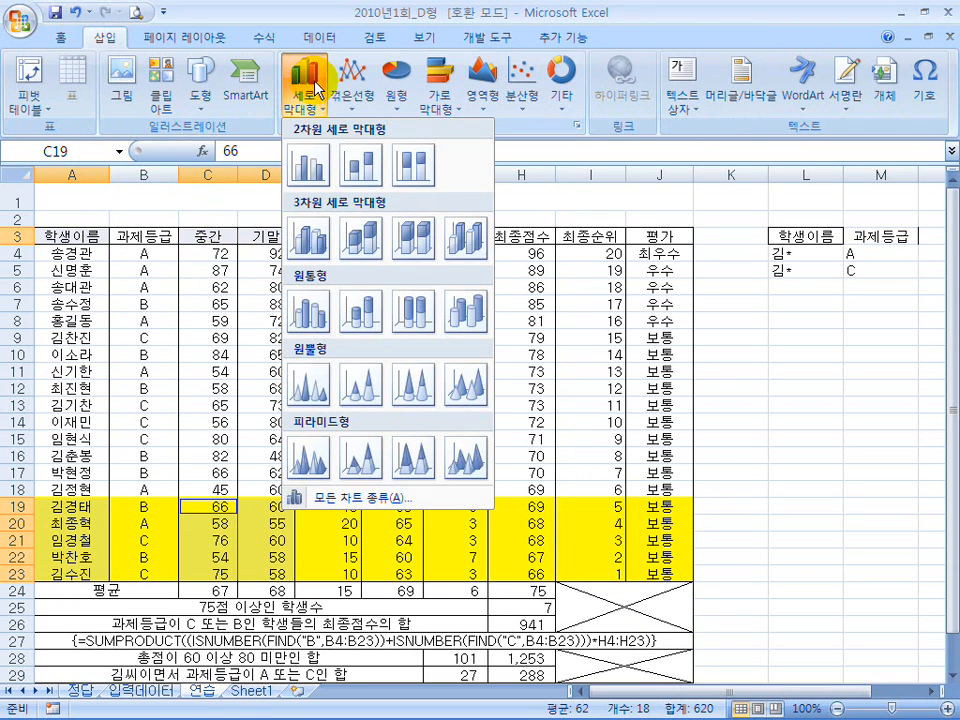
click(316, 178)
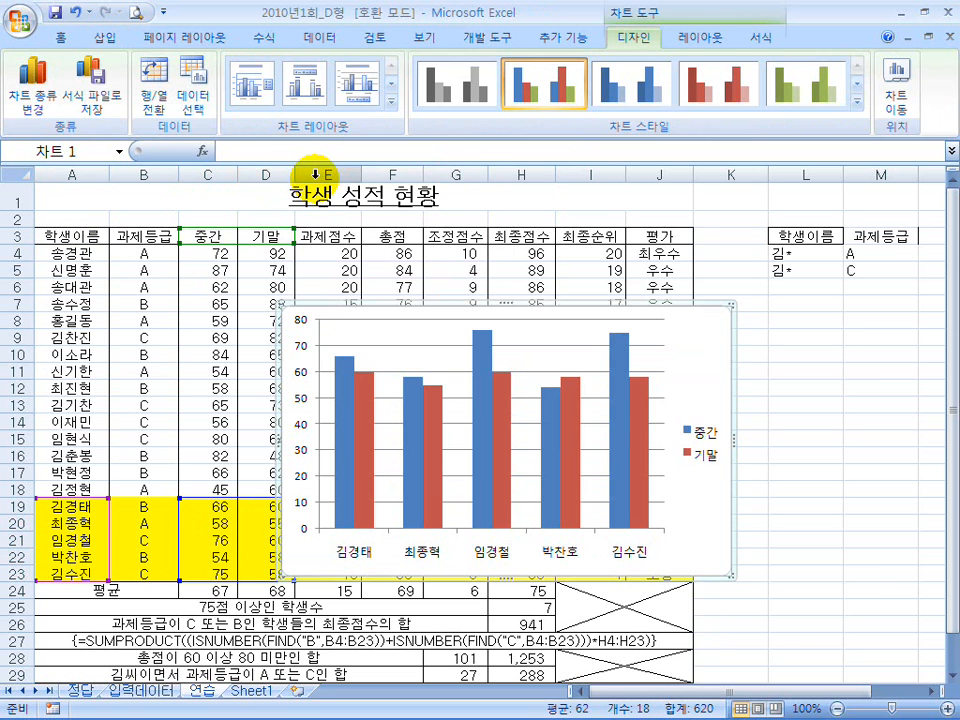
- Restore the smaller Excel window below the exam document and move the chart up to the first rows of the student table
double_click(514, 11)
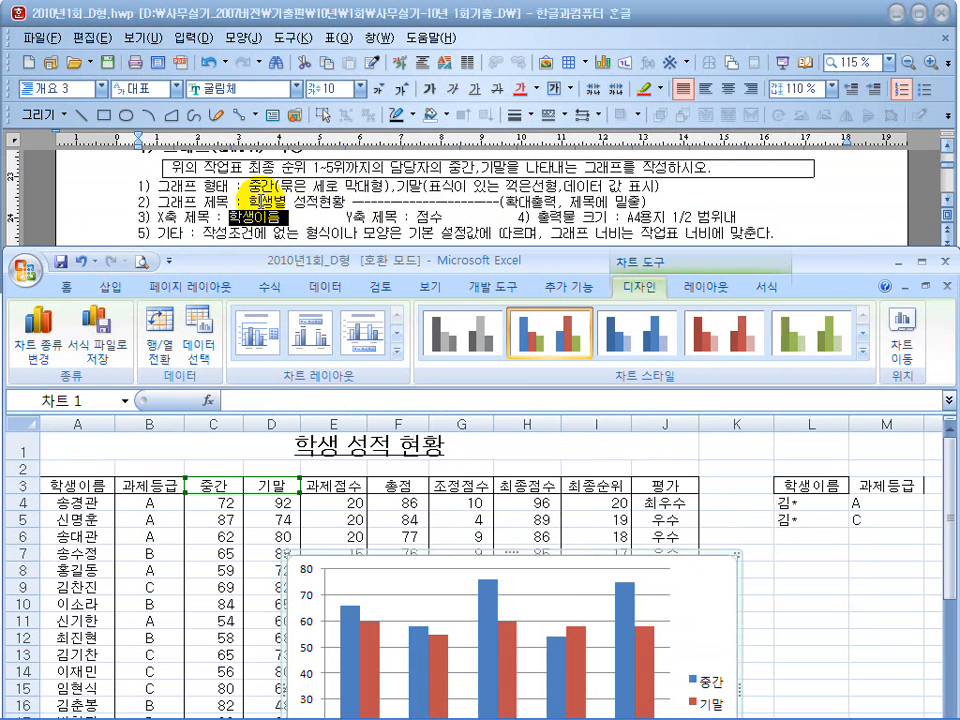
drag(696, 596, 627, 500)
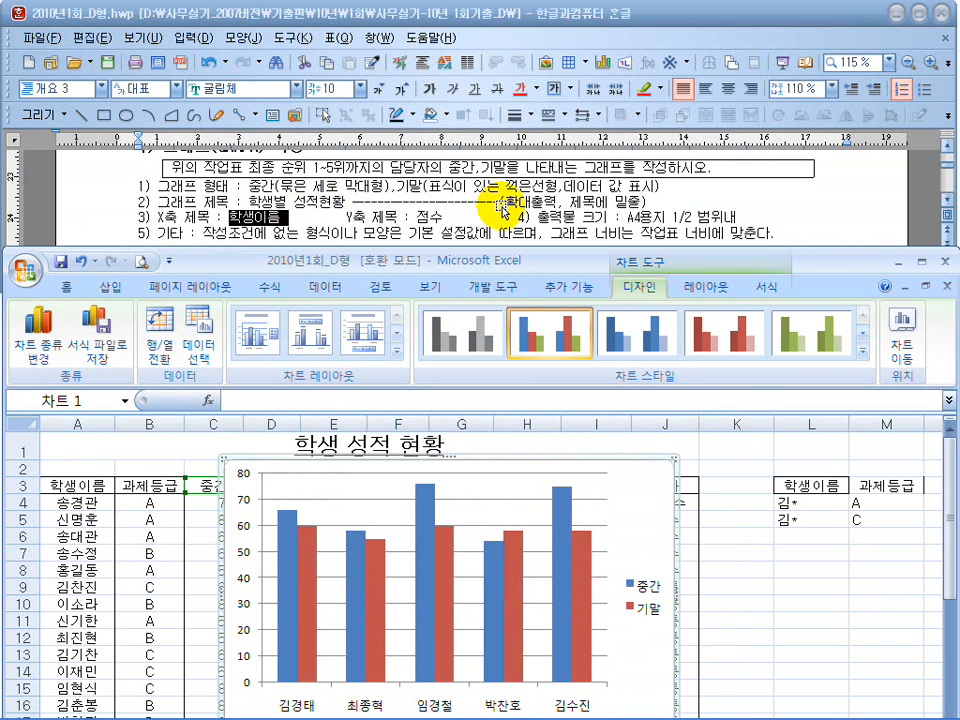
- Change the 기말 series of the chart to a line with markers (표식이 있는 꺾은선형)
click(583, 585)
right_click(585, 590)
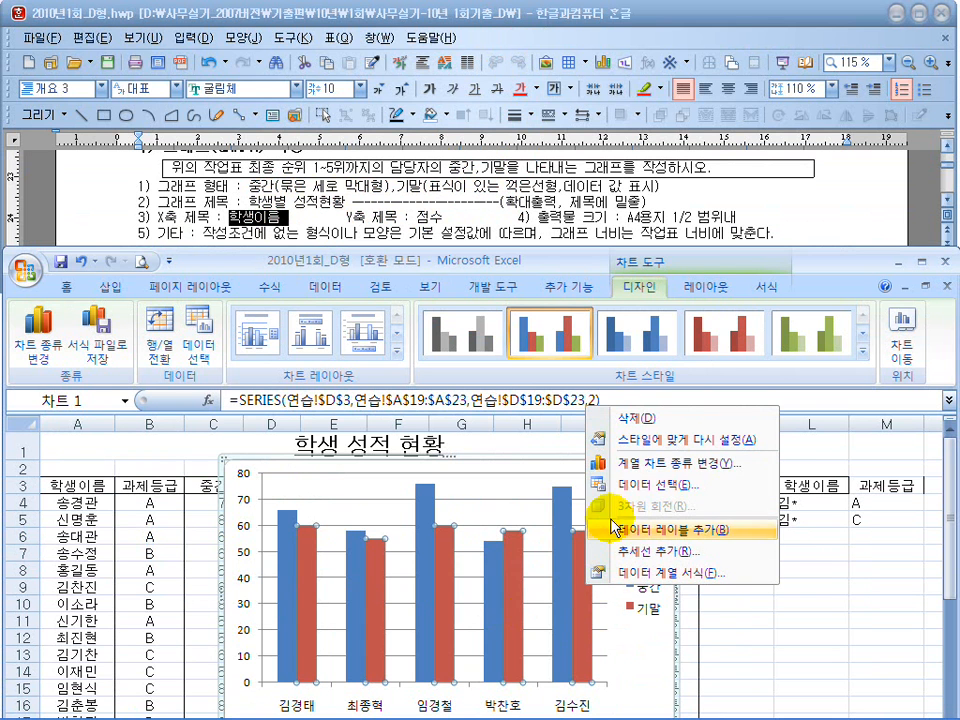
click(638, 466)
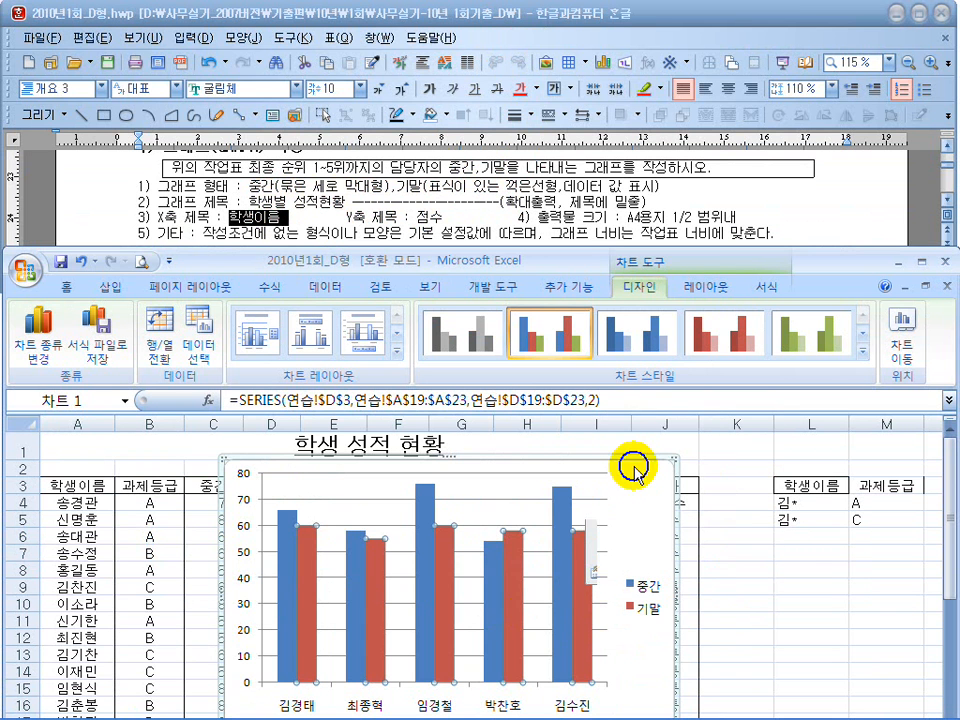
drag(422, 160, 397, 328)
click(425, 572)
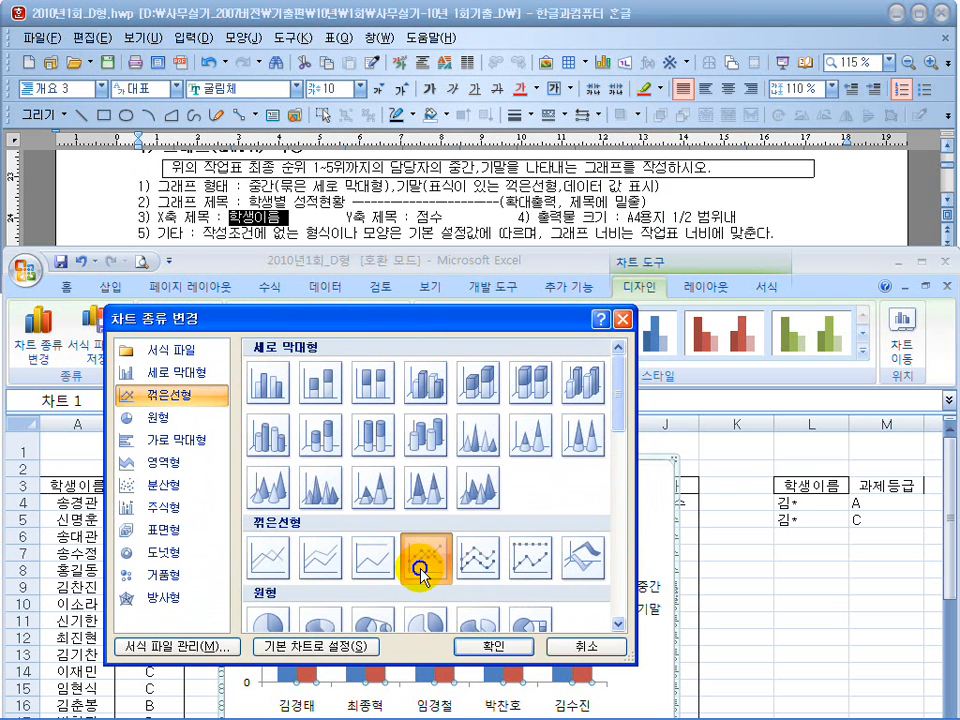
click(494, 648)
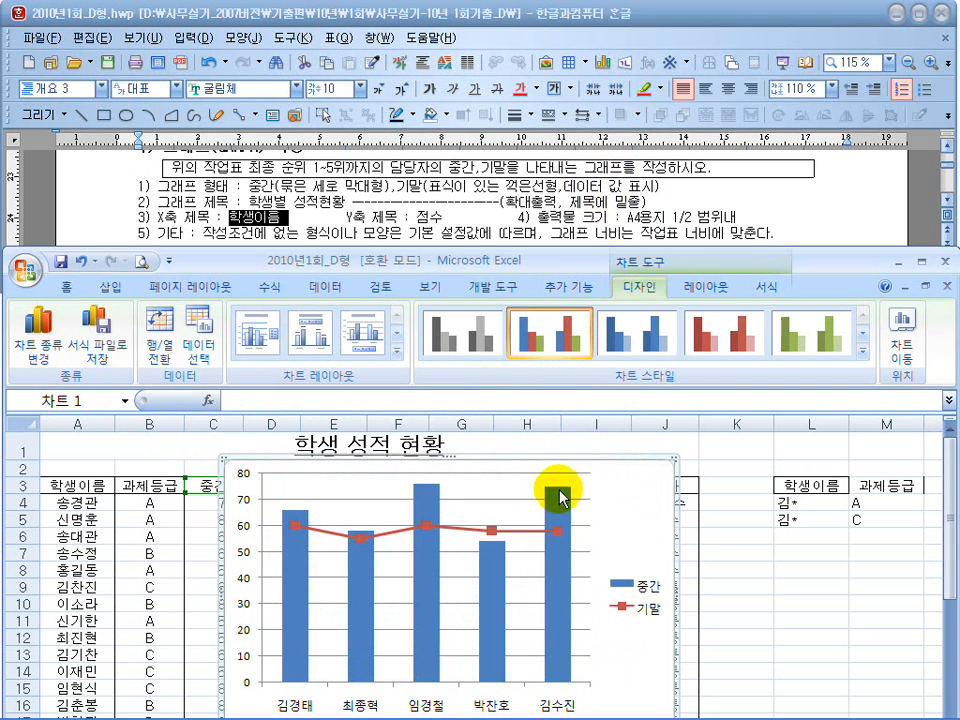
right_click(492, 530)
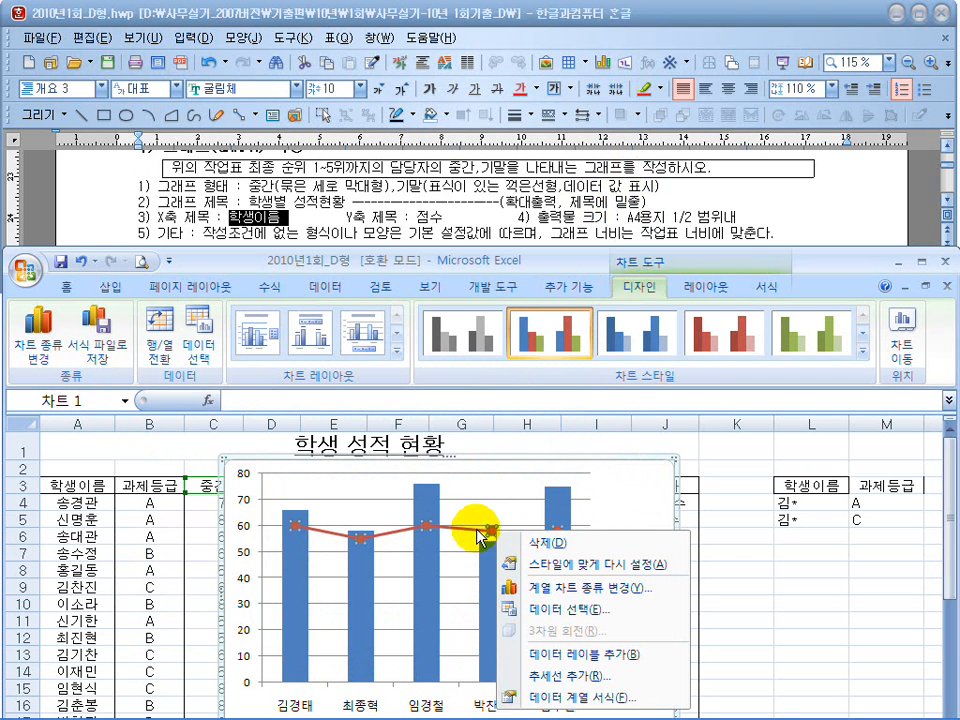
click(529, 481)
click(731, 568)
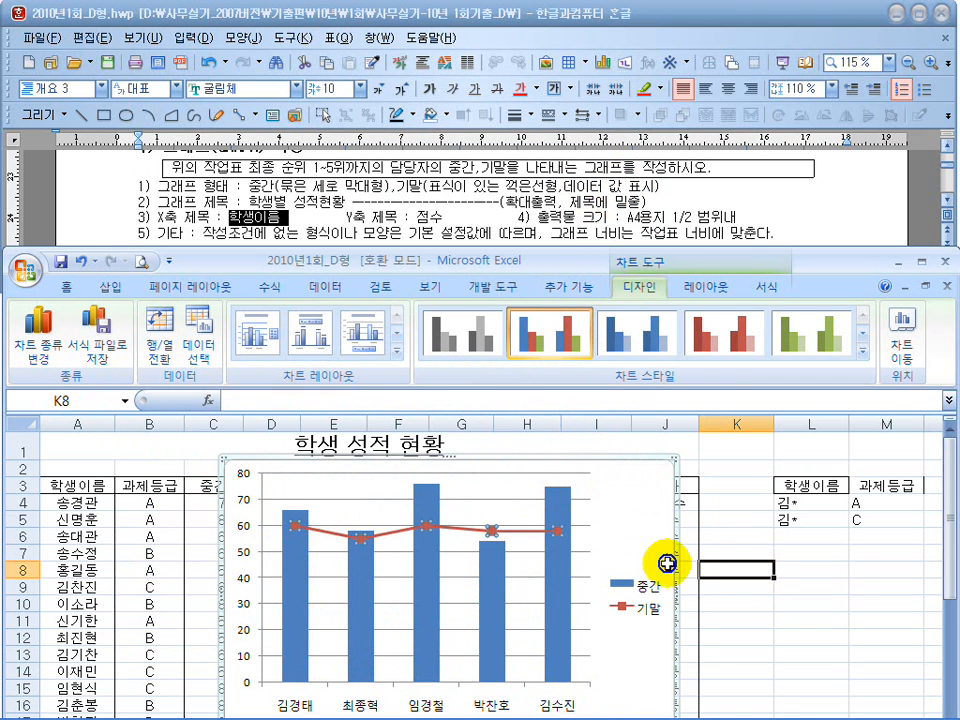
- Select the whole 기말 line series and add data labels to its points
click(492, 529)
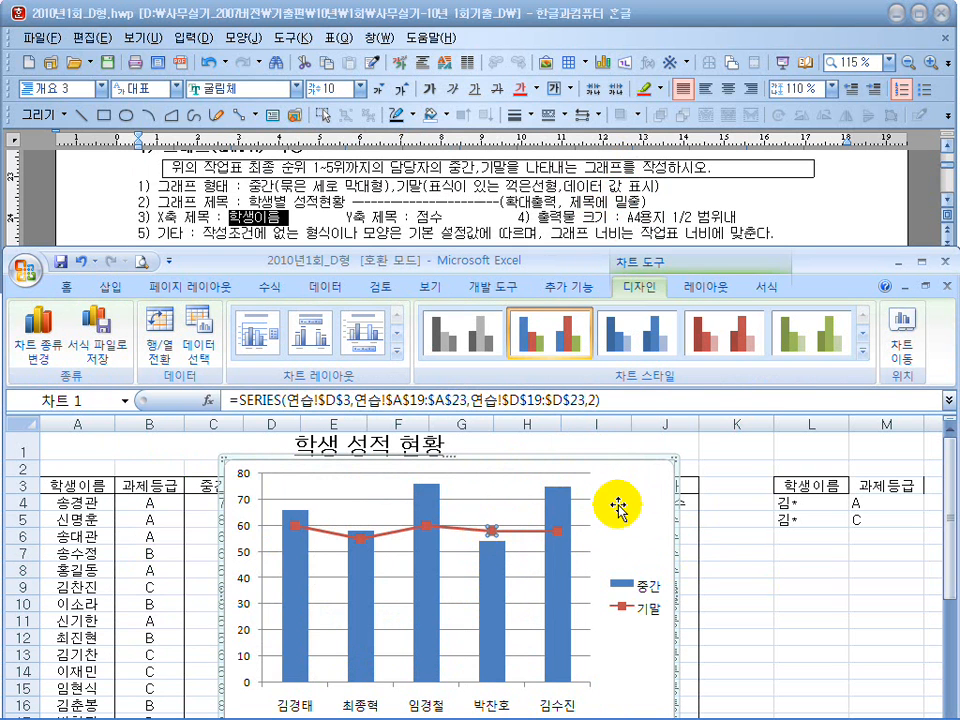
click(498, 537)
click(493, 529)
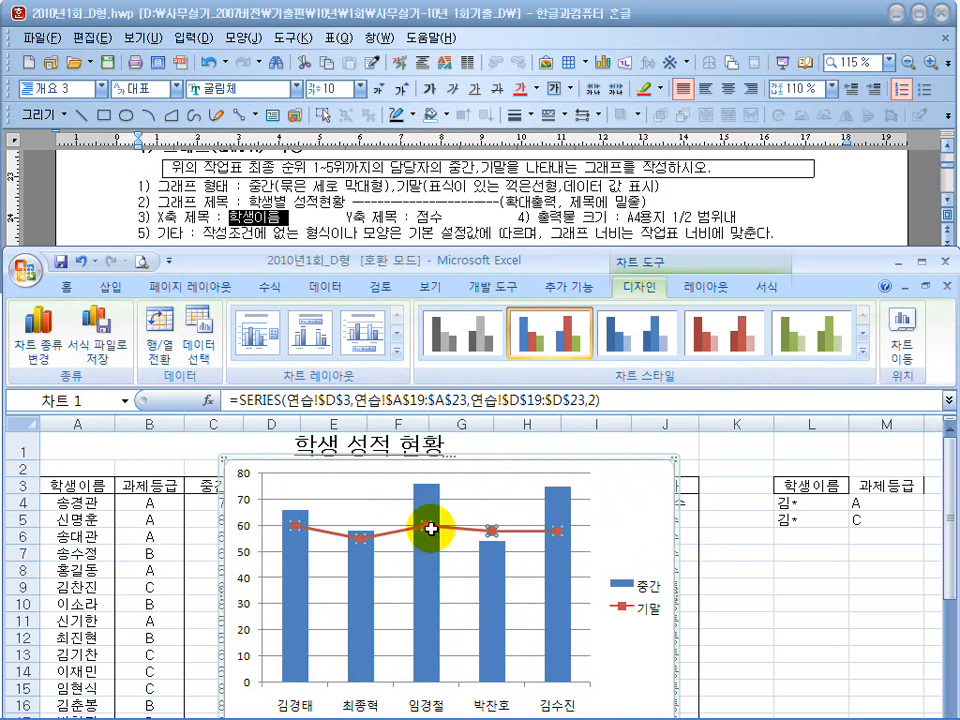
right_click(493, 533)
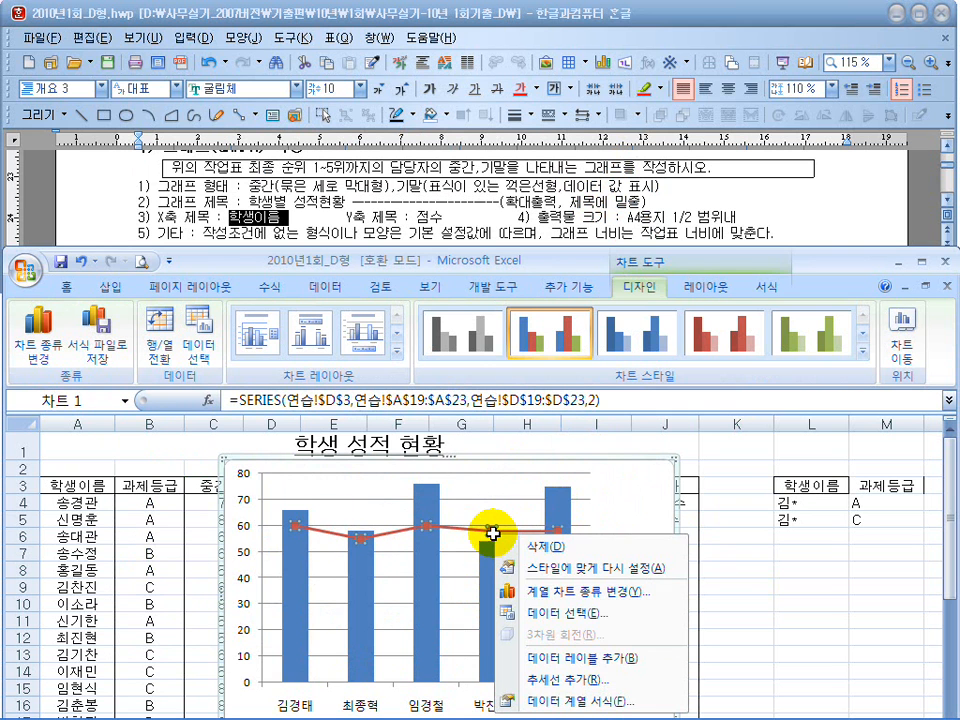
click(580, 659)
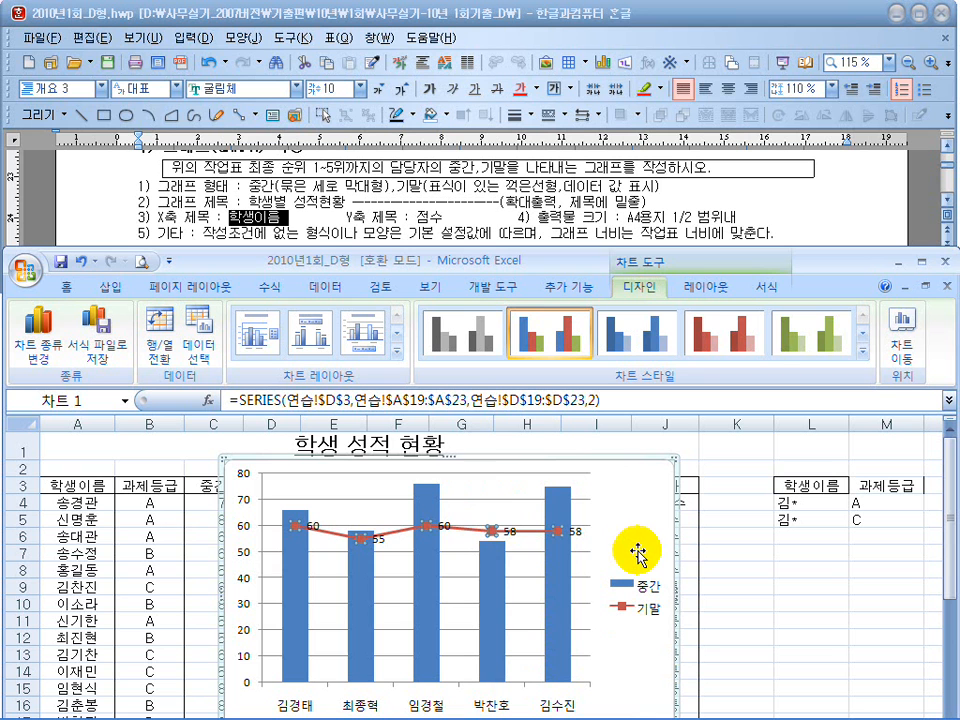
right_click(576, 530)
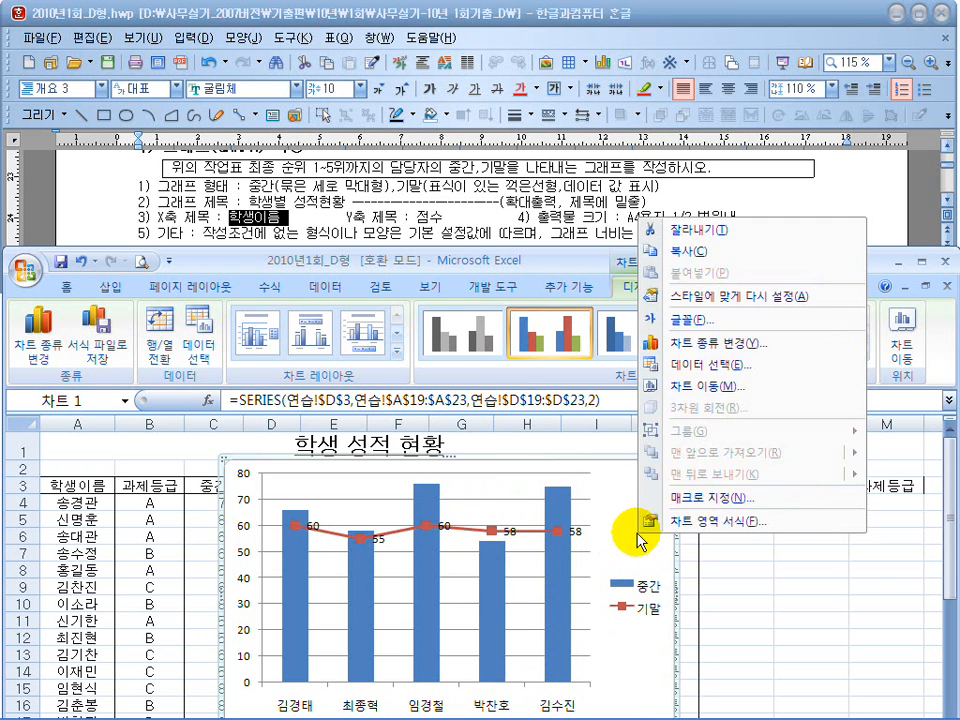
click(605, 552)
- Add a title above the chart reading 학생별 성적현황
click(703, 287)
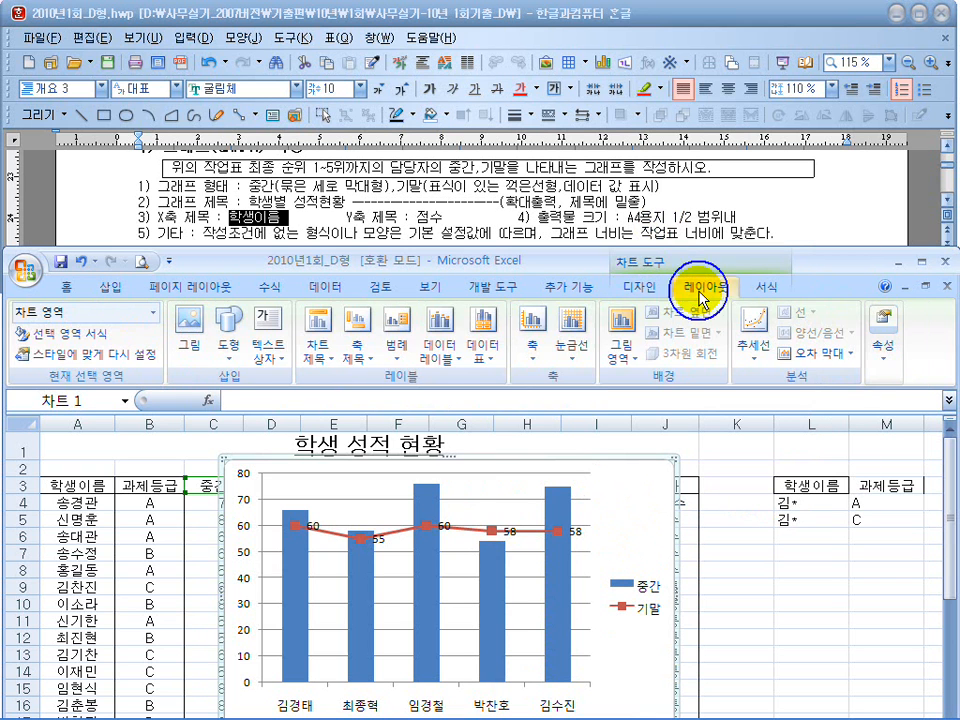
click(318, 335)
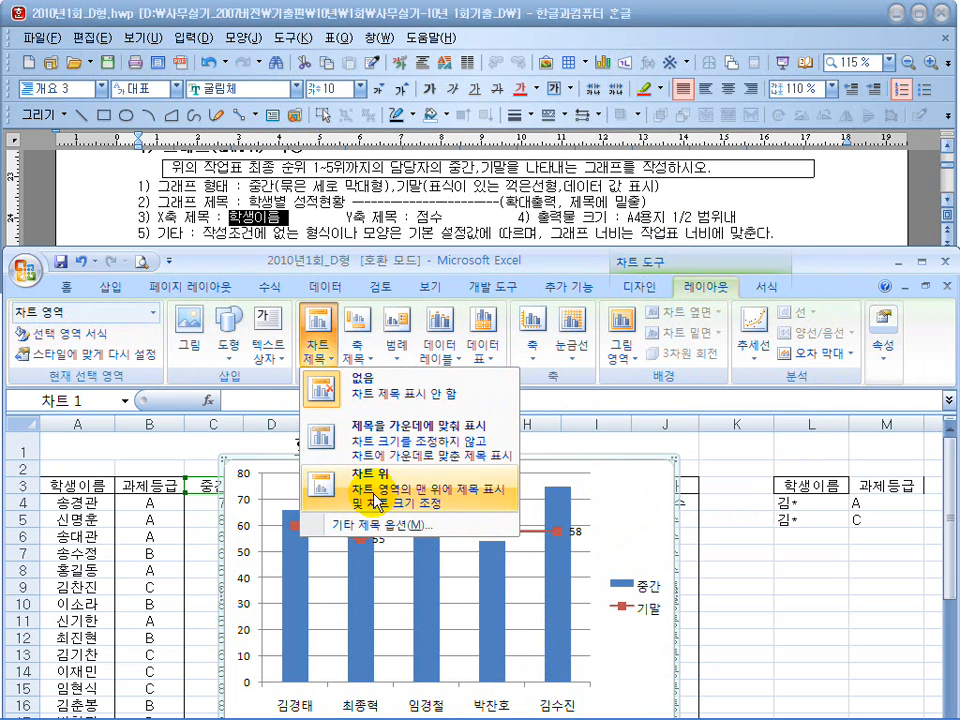
click(360, 485)
drag(409, 487, 493, 491)
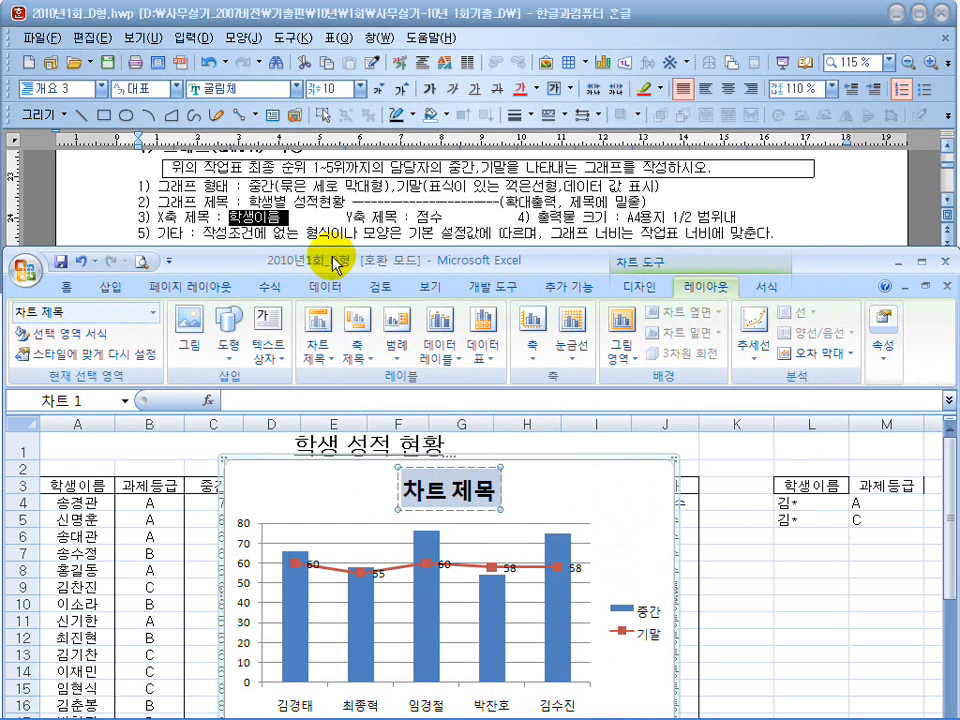
text(gk)
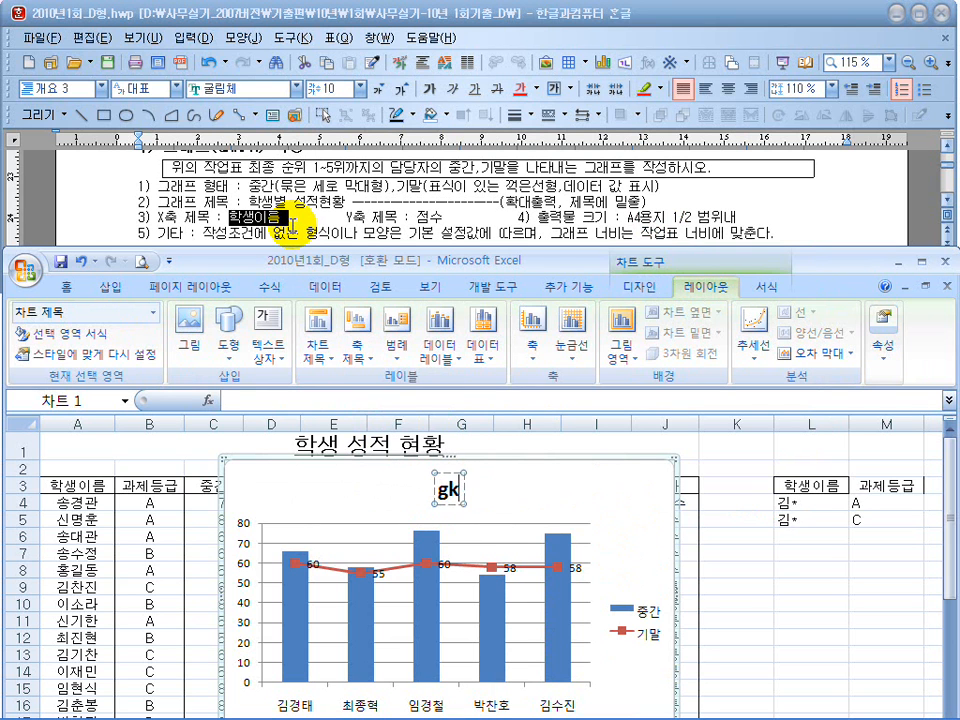
text(rtodquf tjfwjd)
key(BackSpace)
key(BackSpace)
key(BackSpace)
text(tjdwjrgusghkd)
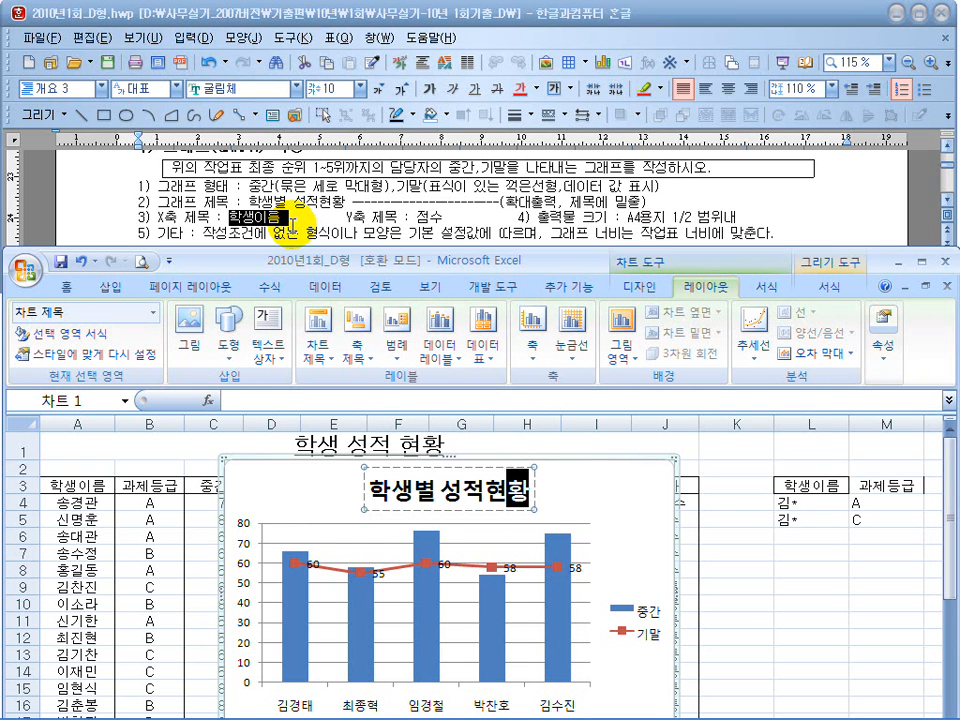
click(551, 523)
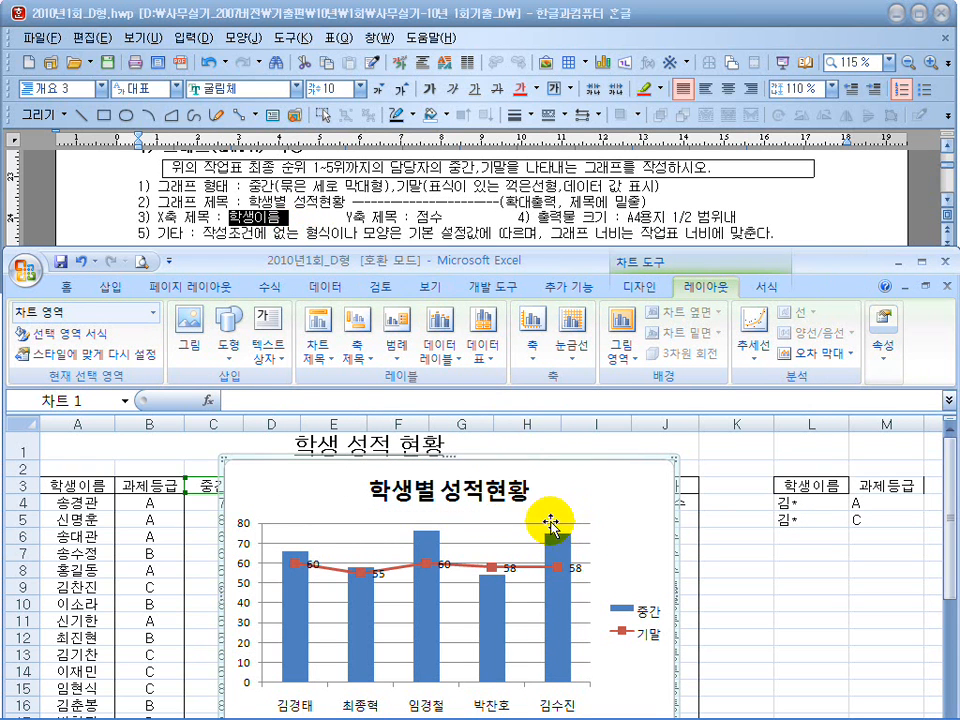
- Set the chart title's font size to 16 and underline it
click(69, 286)
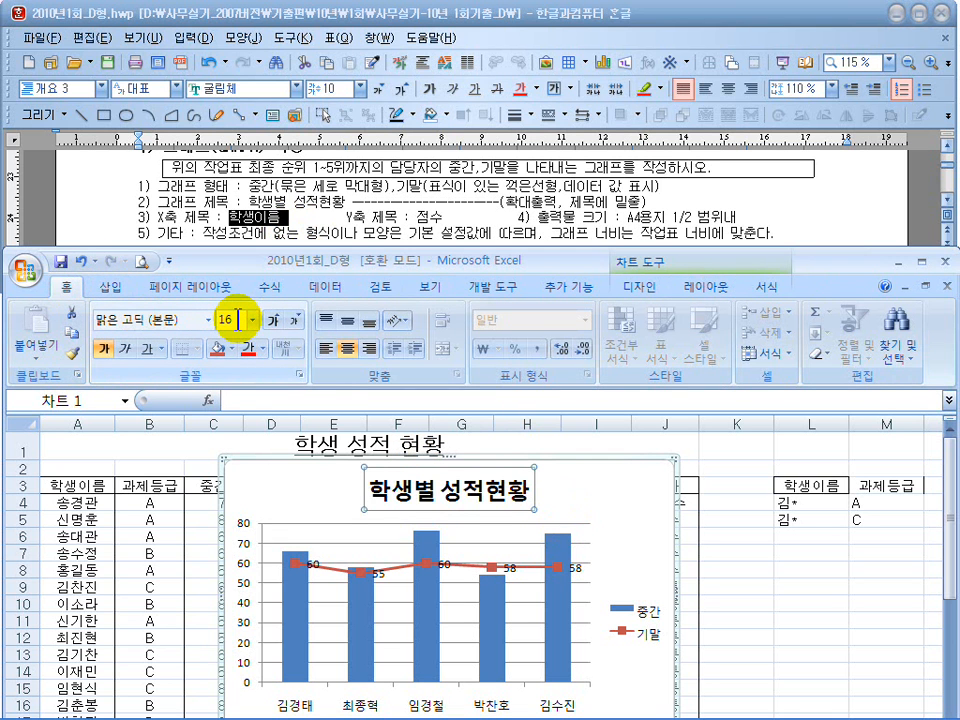
click(226, 320)
text(16)
key(Return)
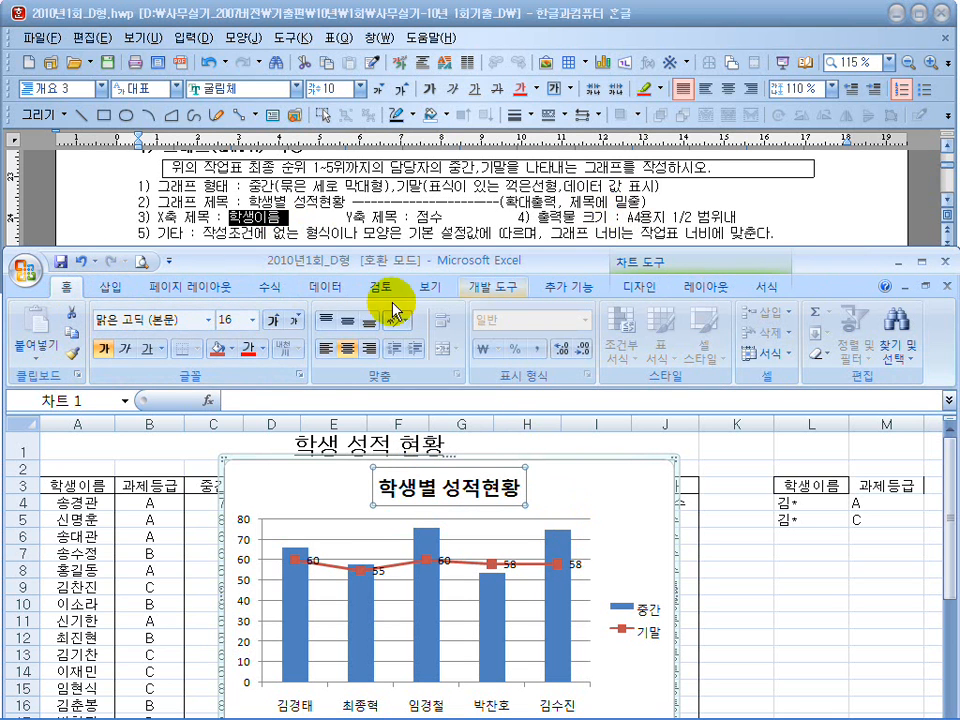
click(148, 352)
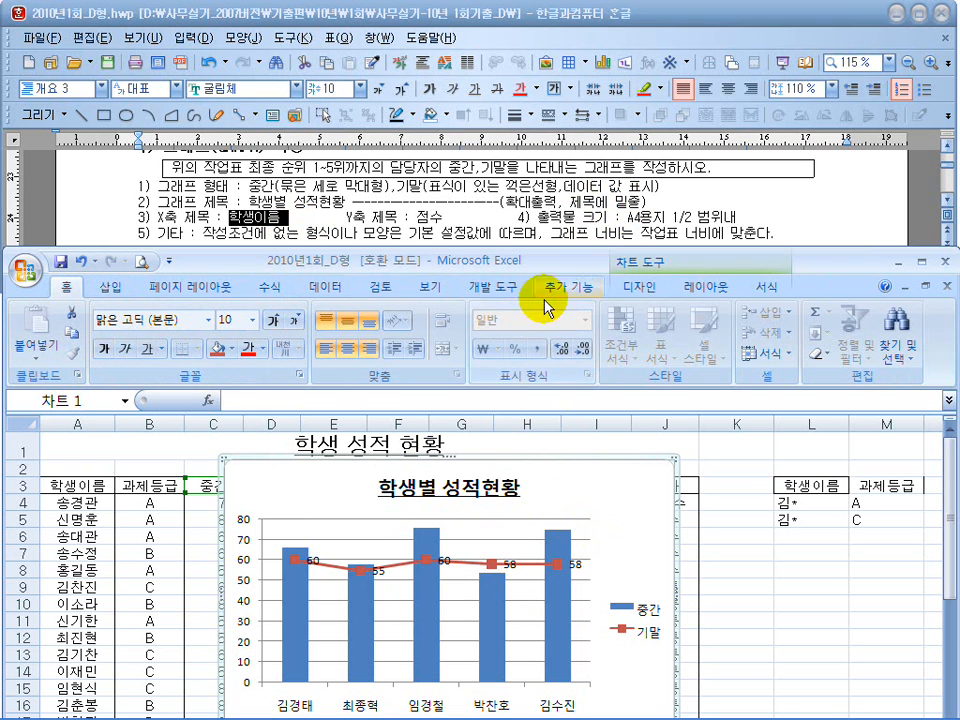
- Add a horizontal axis title below the axis reading 학생이름
click(703, 287)
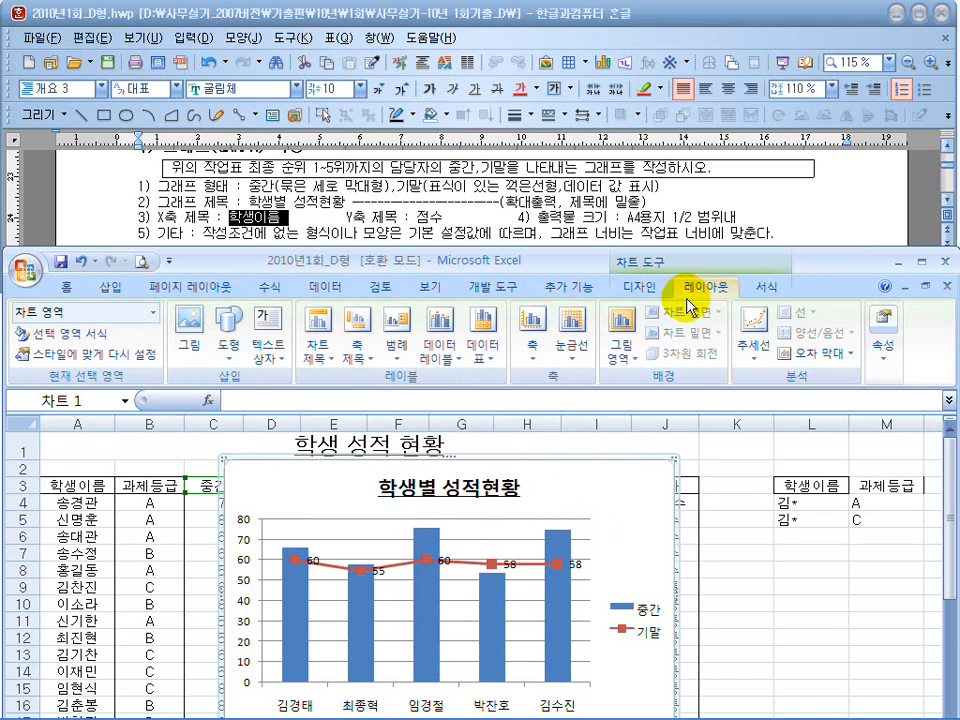
click(360, 365)
mouse_move(396, 379)
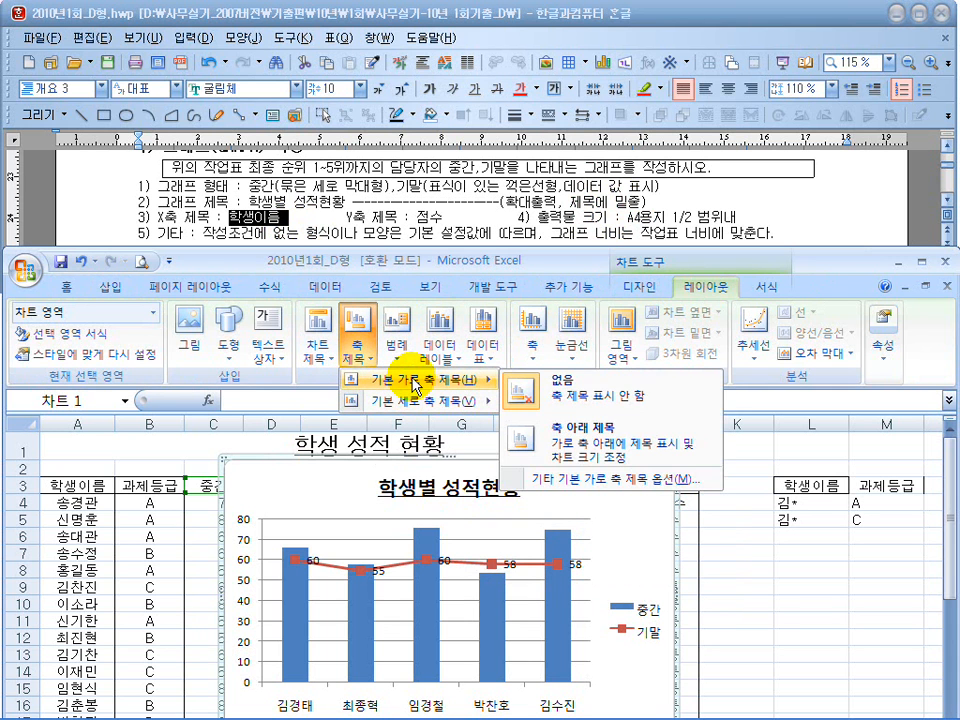
click(516, 428)
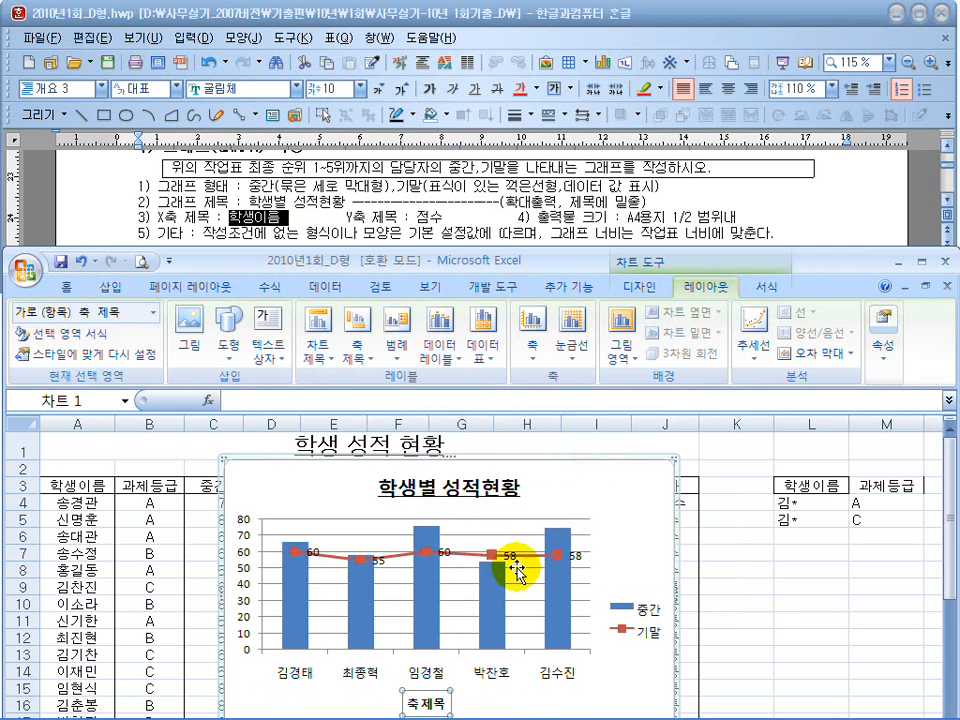
click(400, 705)
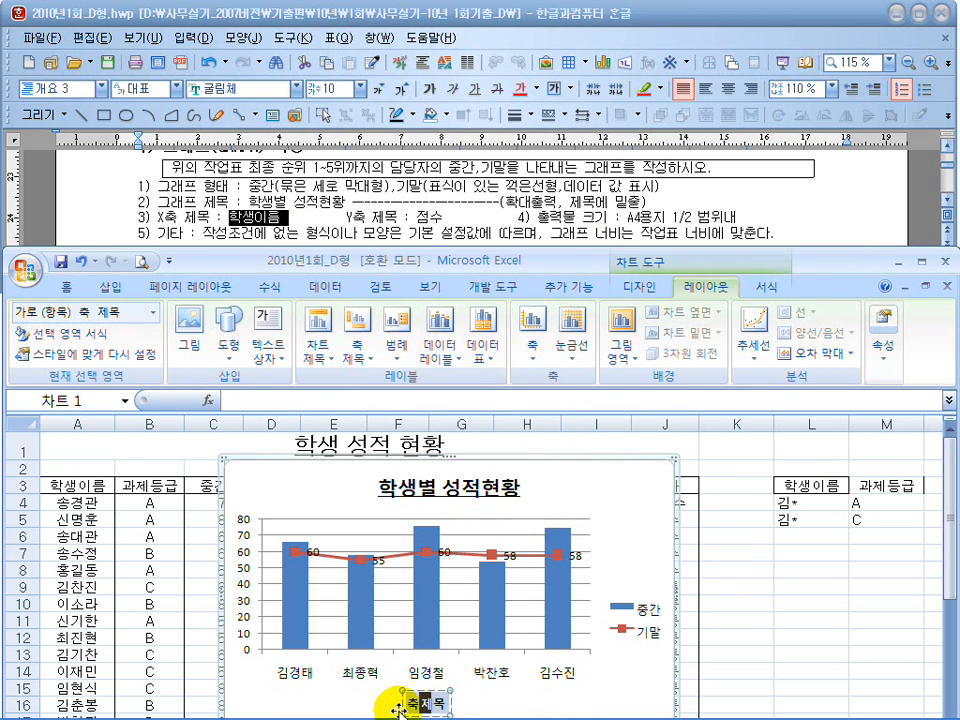
text(학생이름)
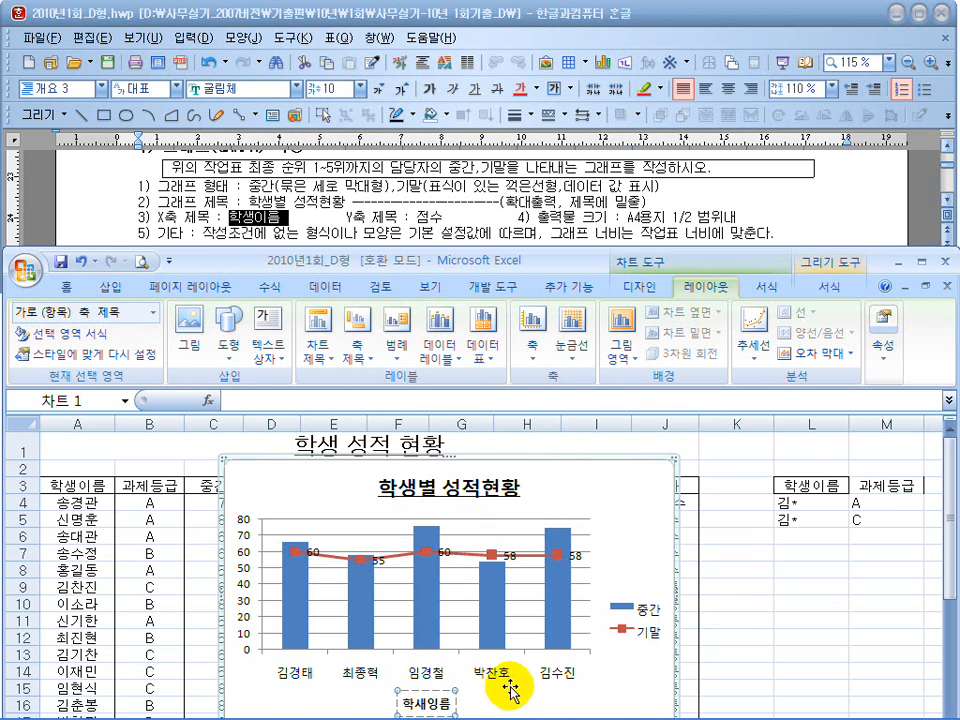
click(551, 706)
click(430, 708)
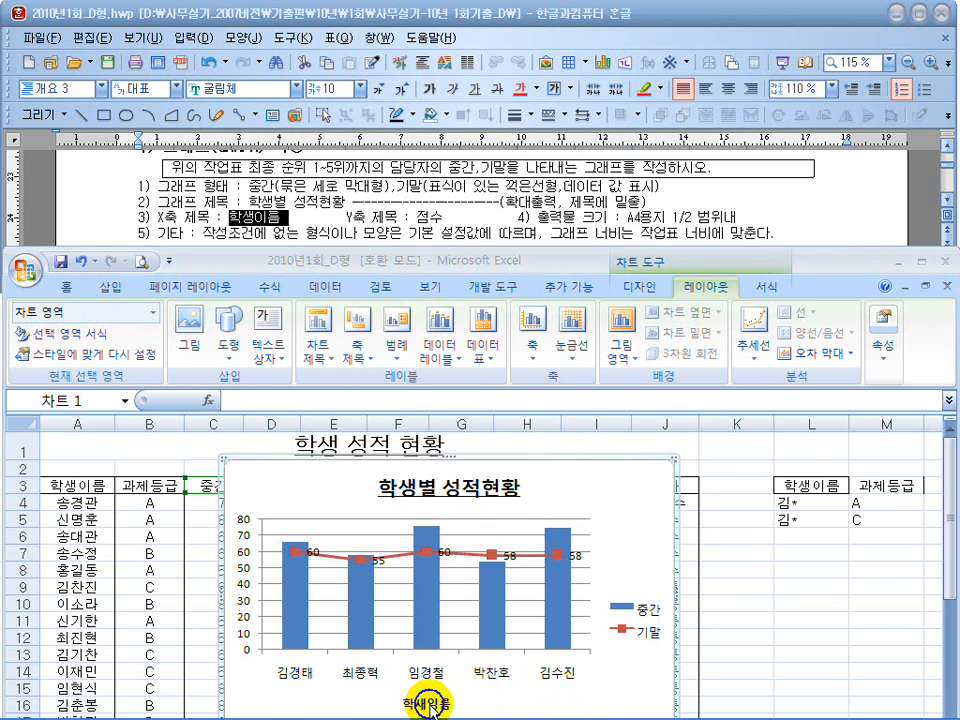
click(443, 700)
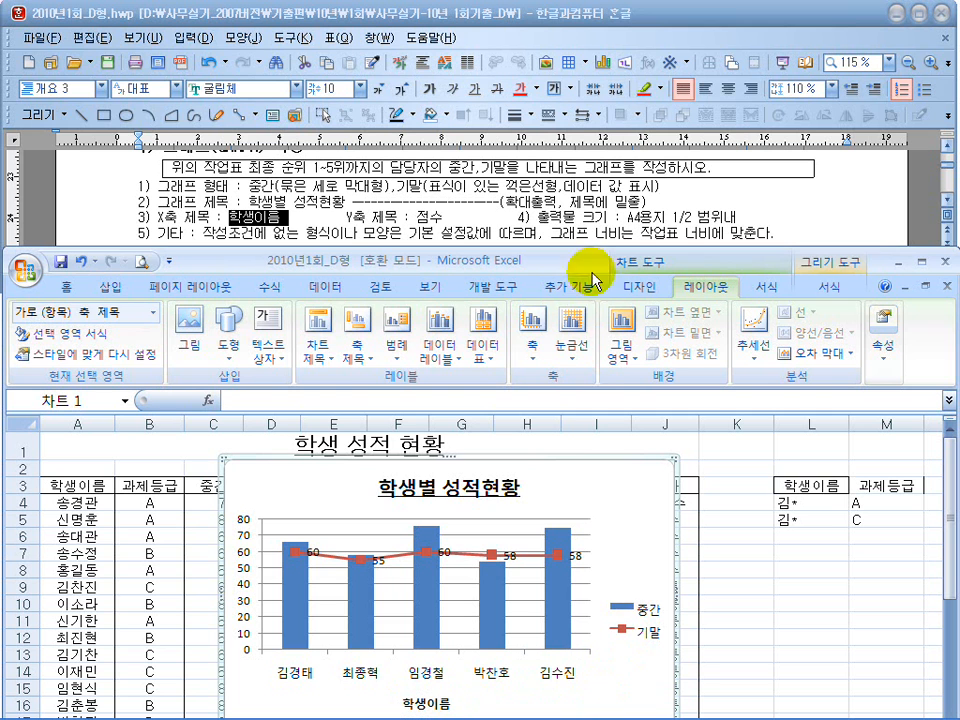
key(Escape)
- Add a vertical axis title with vertical text (세로 제목) reading 점수
click(360, 348)
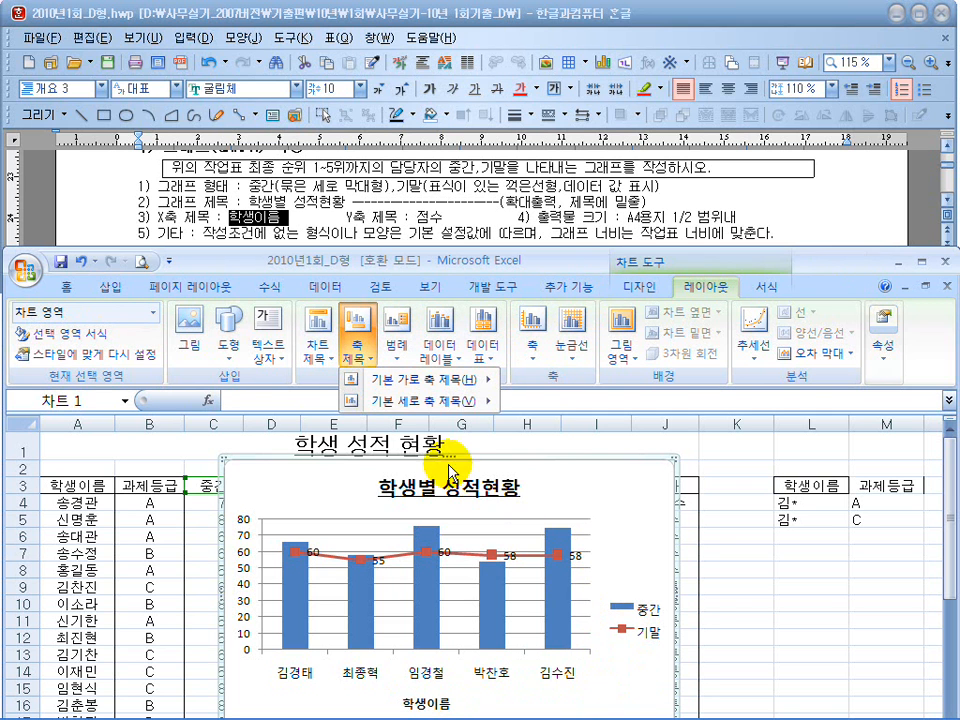
mouse_move(425, 404)
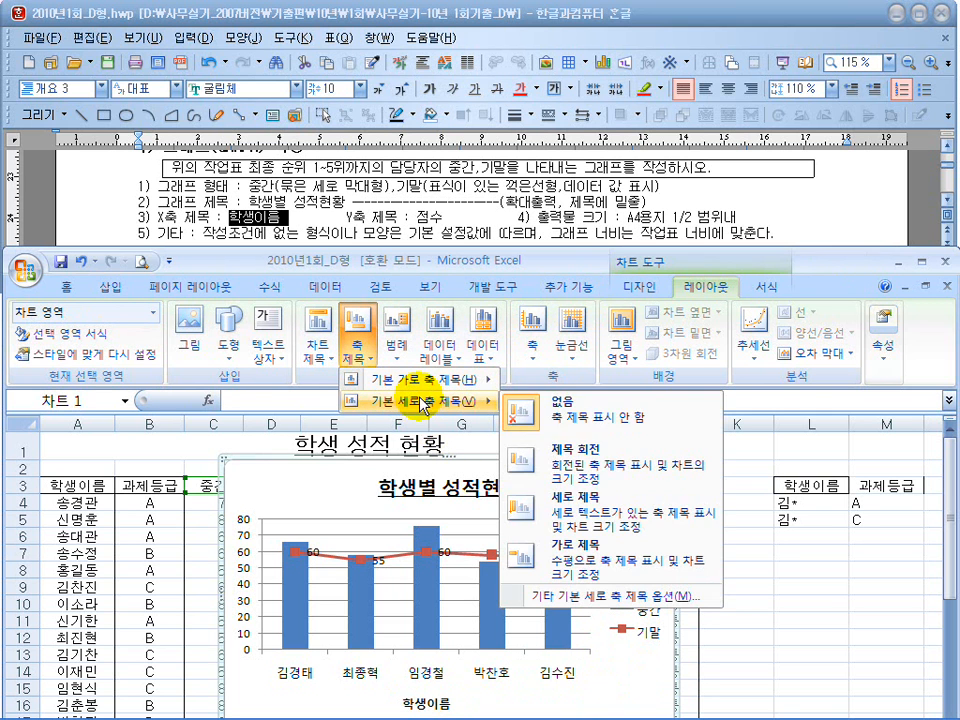
click(583, 521)
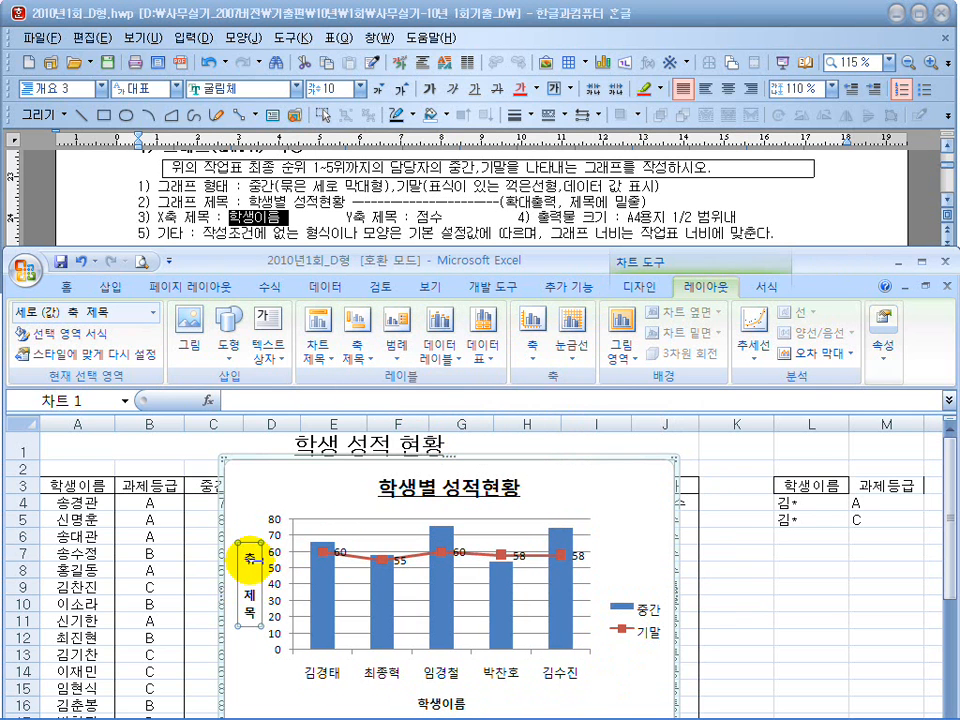
text(ㅈ)
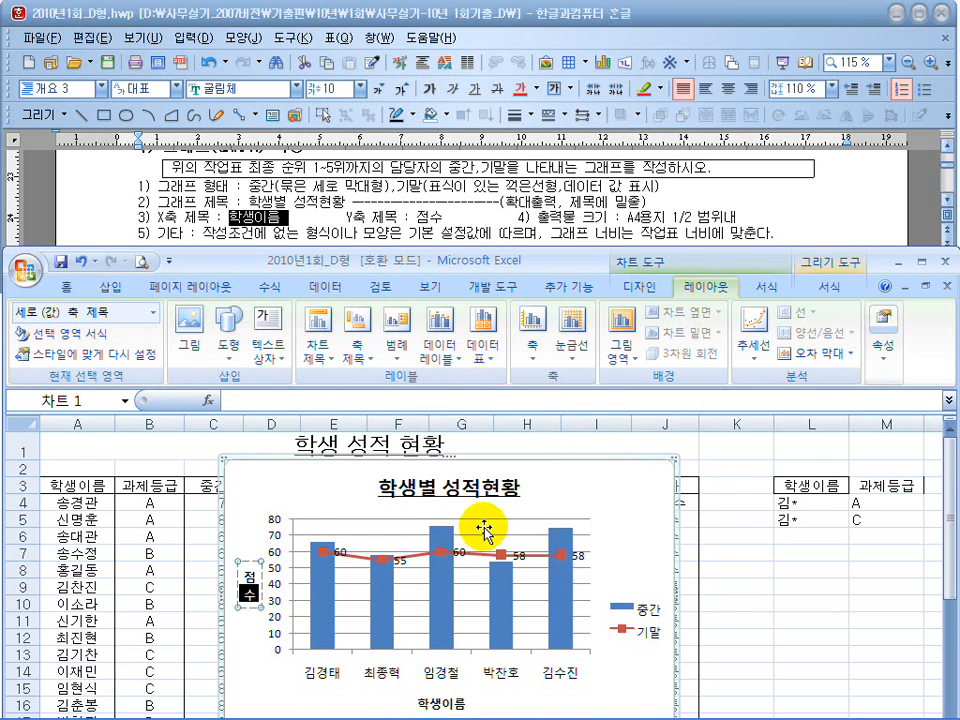
click(570, 489)
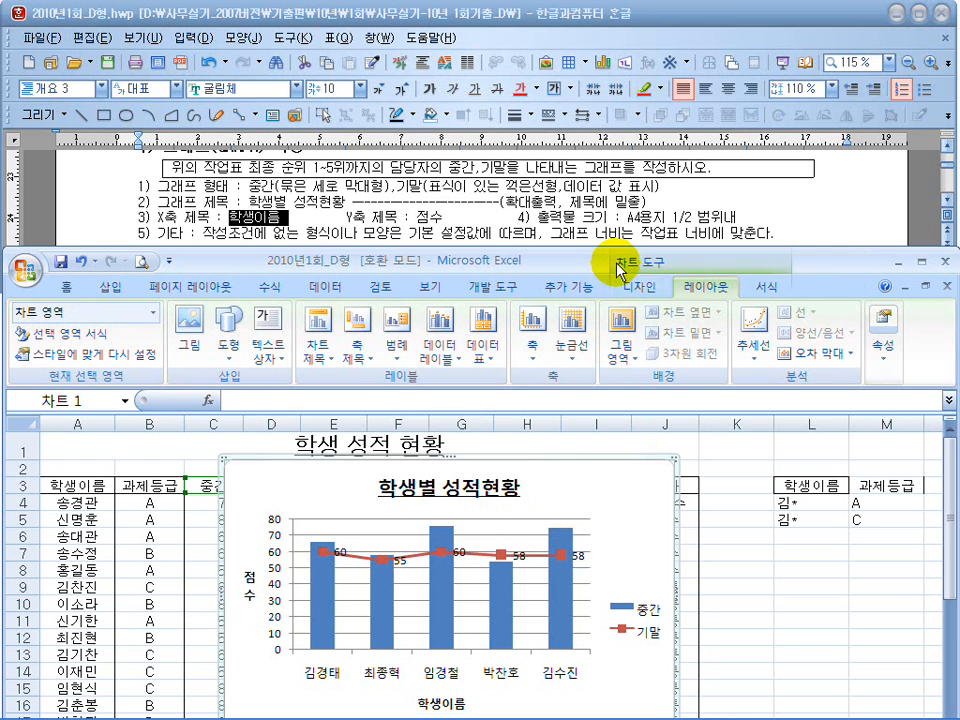
- Maximize the spreadsheet window and remove the yellow fill from A19:J23 (No Fill, 채우기 없음)
double_click(561, 258)
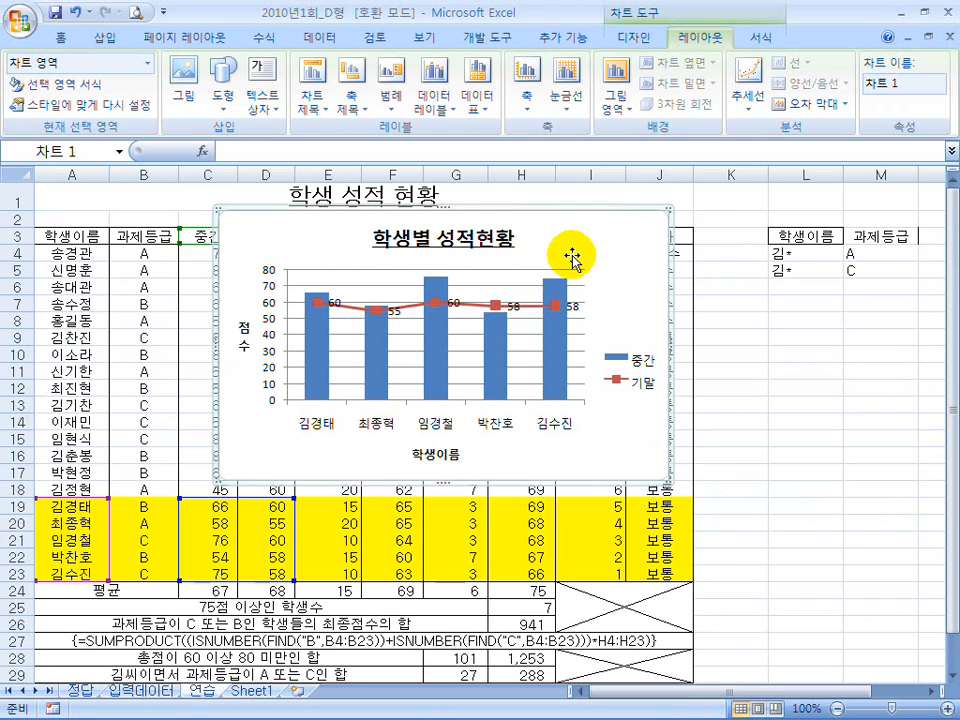
scroll(561, 385, down, 2)
drag(72, 403, 655, 460)
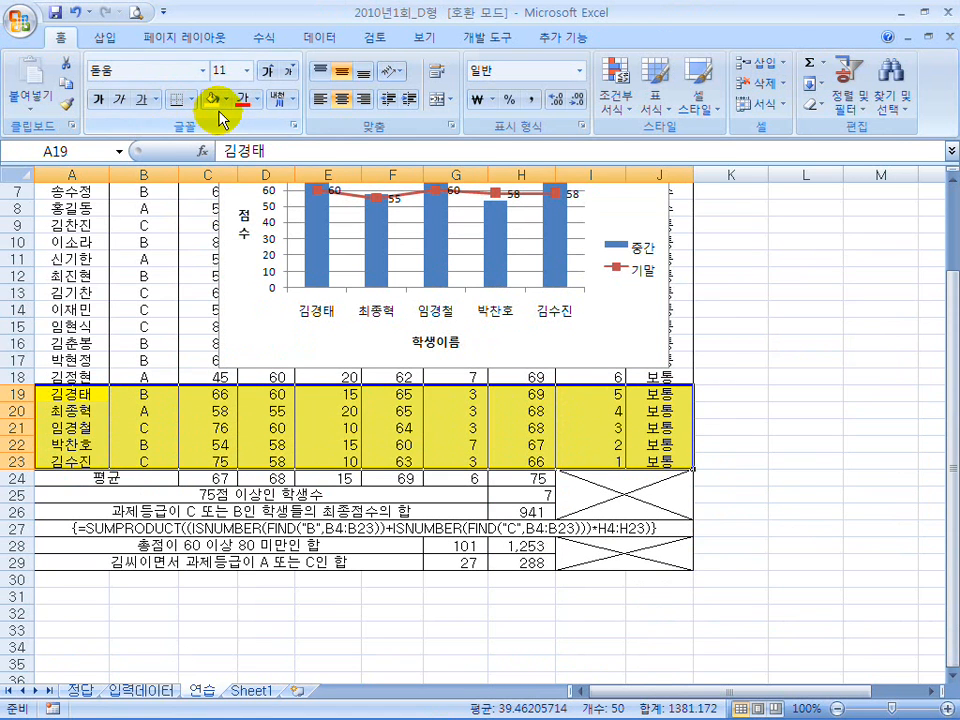
click(223, 100)
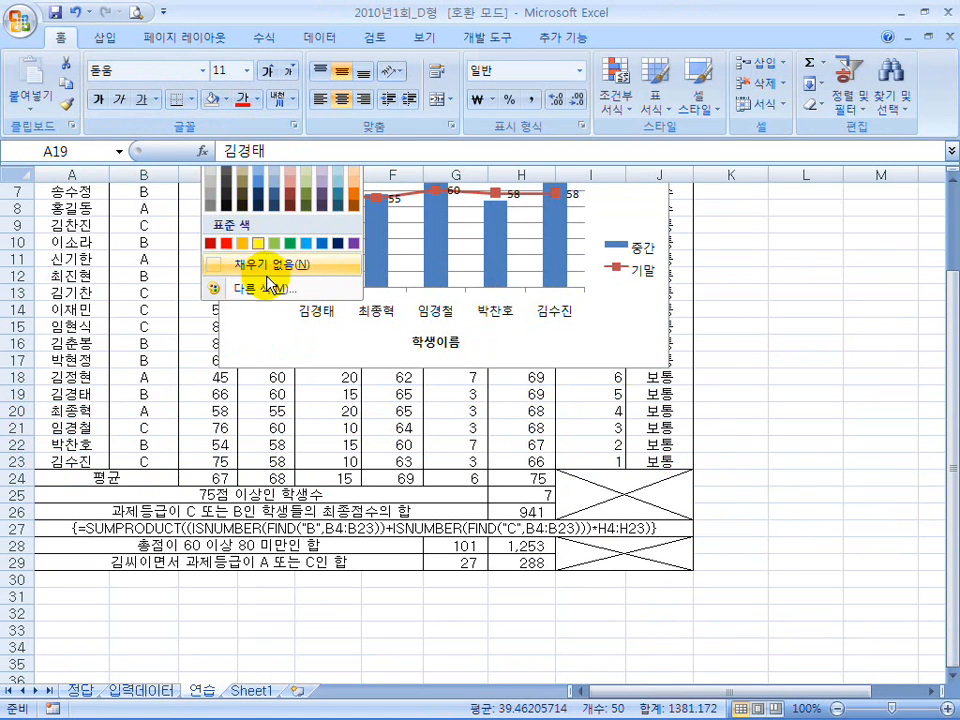
click(262, 280)
click(850, 393)
- Move the chart directly below the table at row 30 and stretch it across columns A to J, down to row 46
click(619, 333)
drag(586, 538, 585, 540)
scroll(585, 526, down, 3)
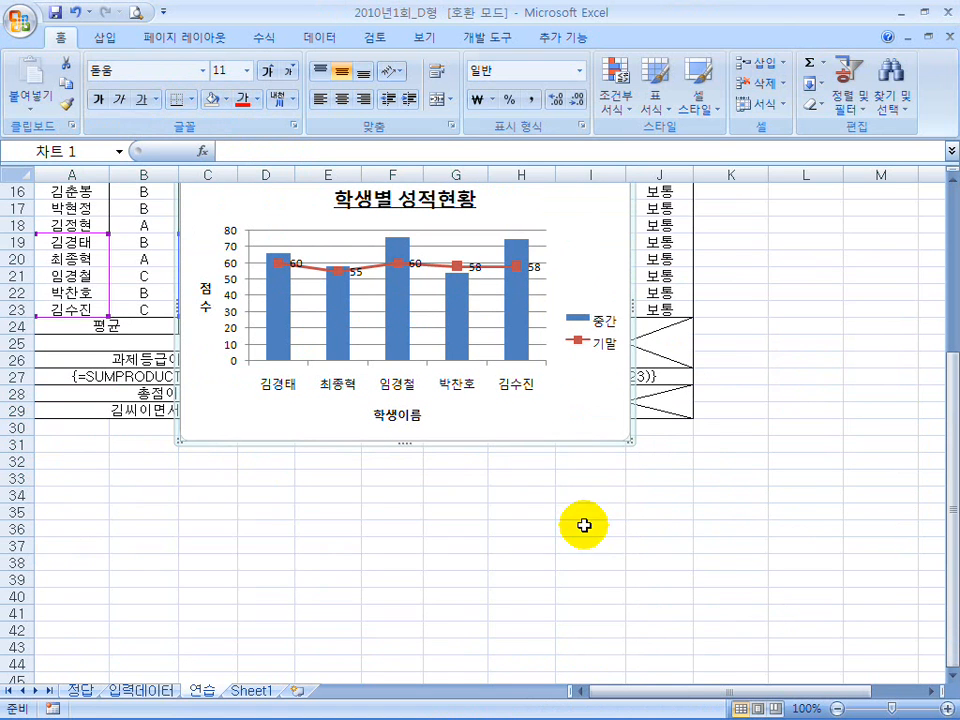
drag(572, 407, 443, 510)
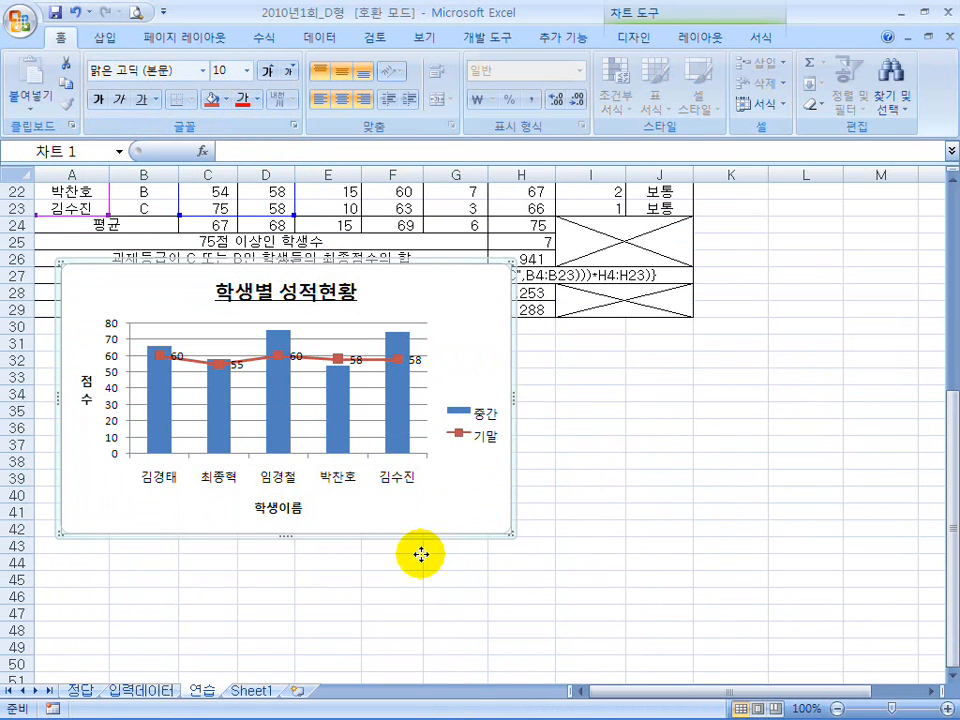
drag(421, 553, 450, 541)
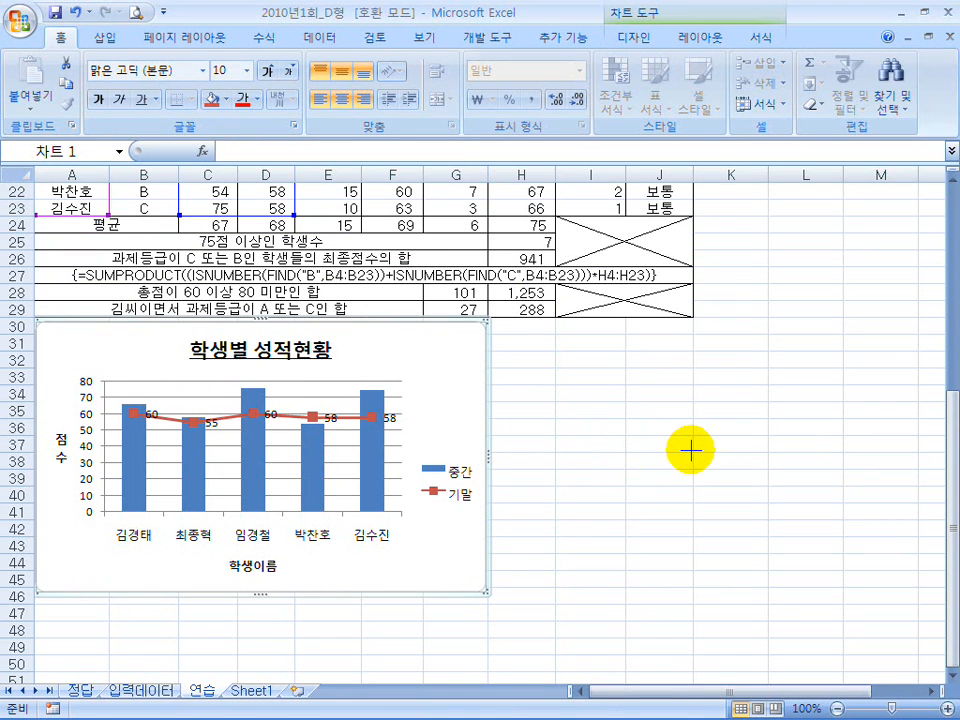
drag(488, 549, 693, 549)
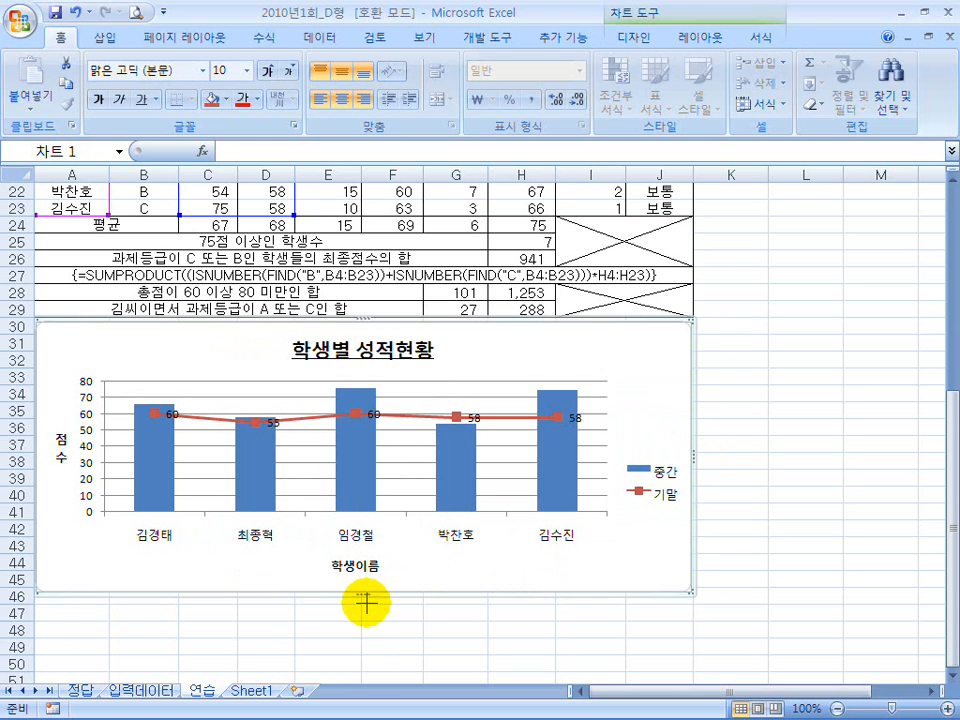
drag(366, 603, 366, 605)
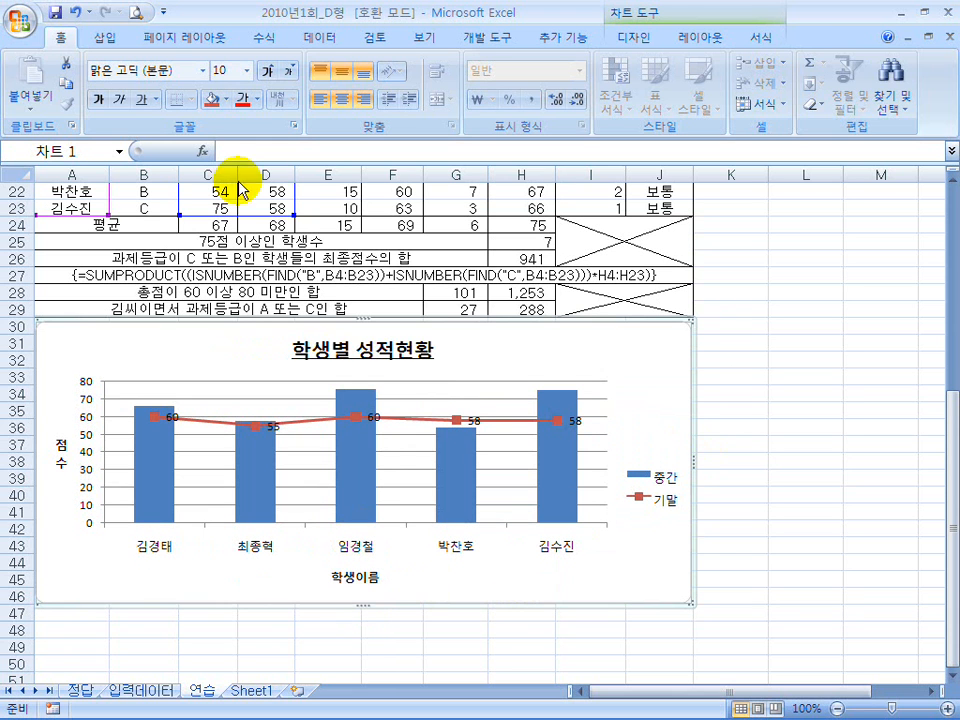
- Open the print preview of the whole sheet, not just the chart, with the page margins displayed
click(137, 14)
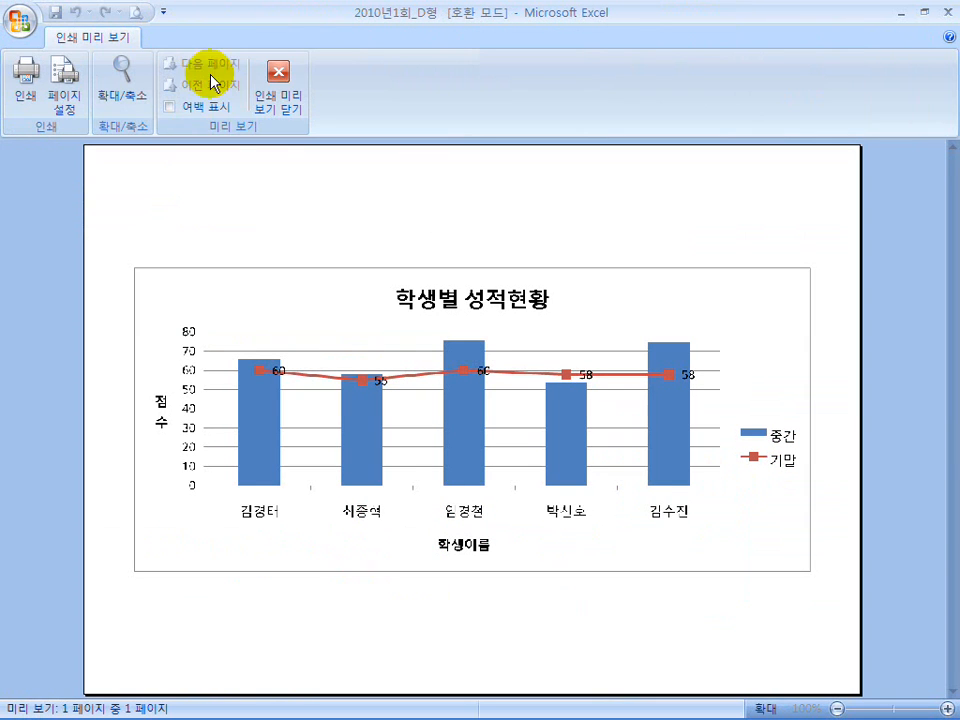
click(287, 98)
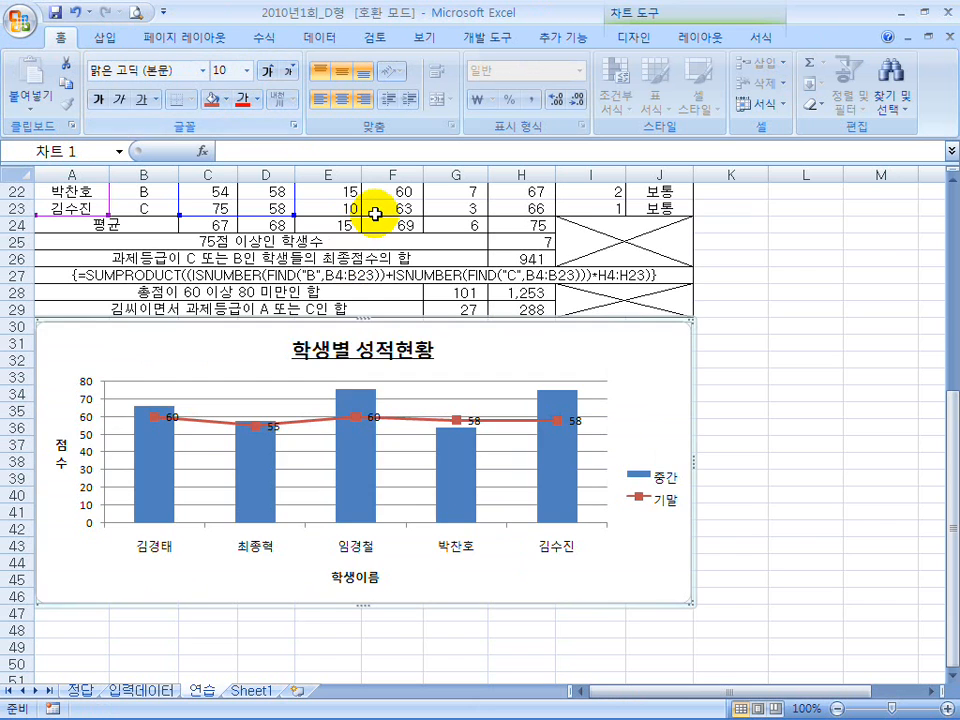
click(375, 213)
click(499, 256)
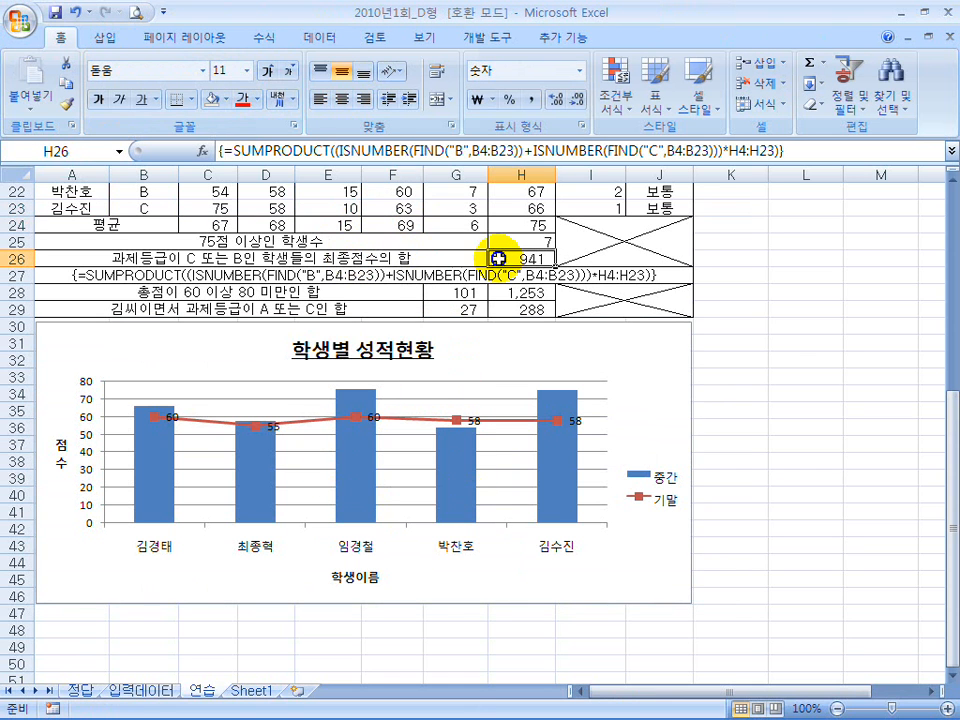
click(134, 12)
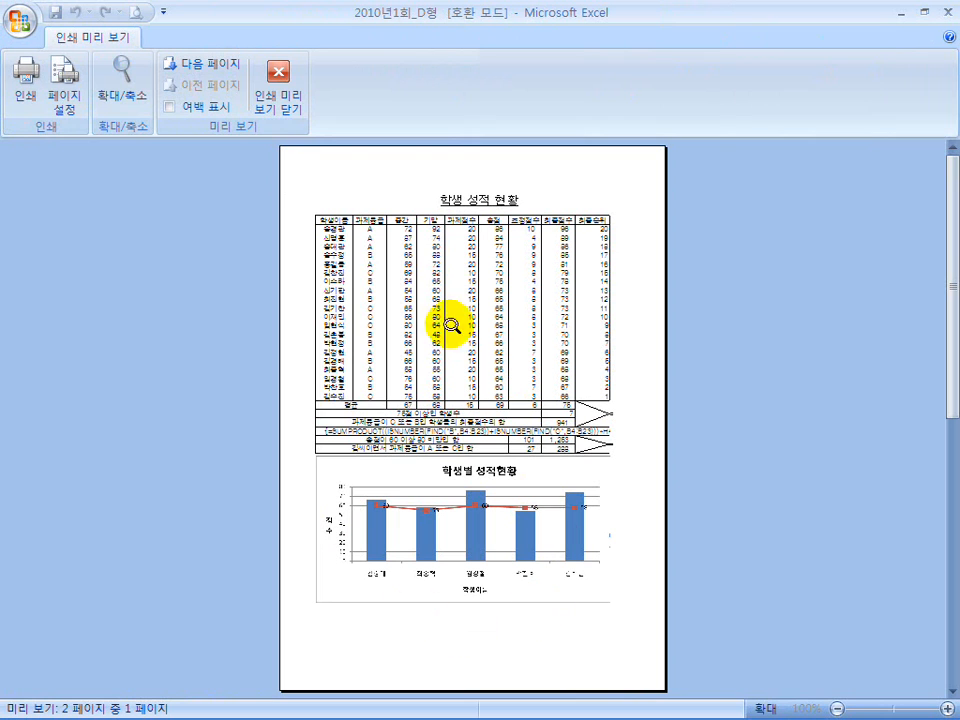
click(191, 106)
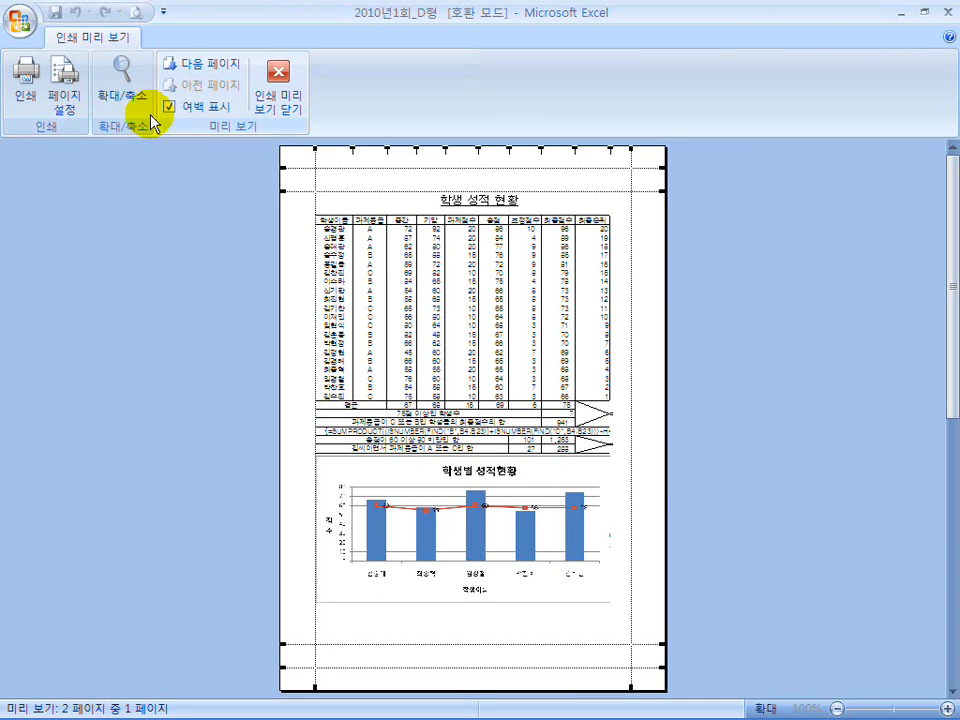
- In the page setup, set the left and right margins to 1.3 and the header and footer margins to 0.8
click(66, 92)
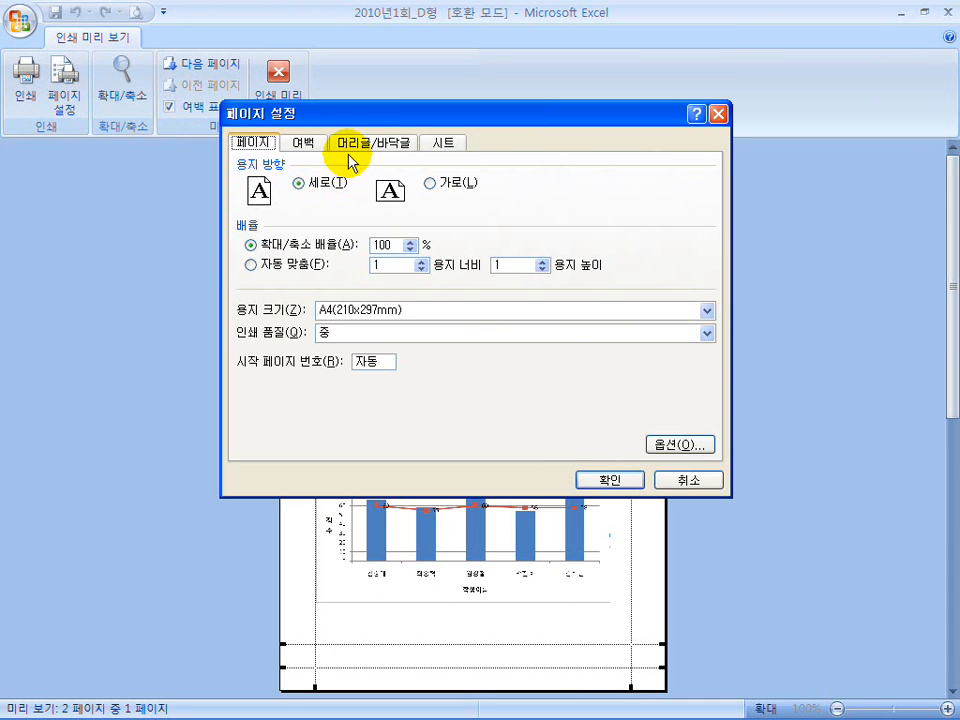
click(310, 145)
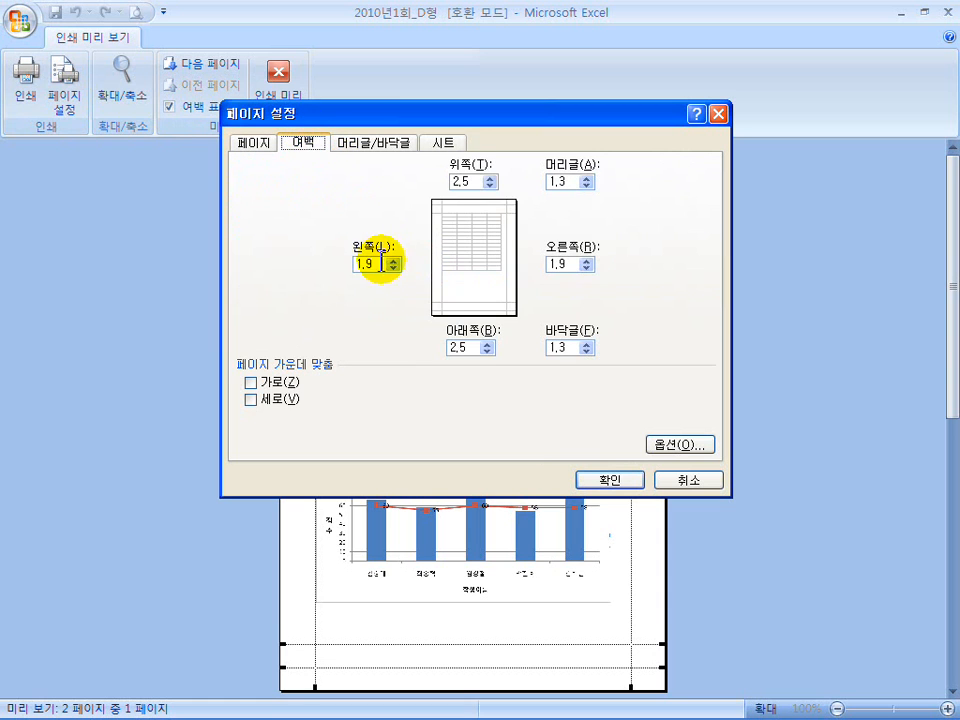
drag(381, 264, 305, 262)
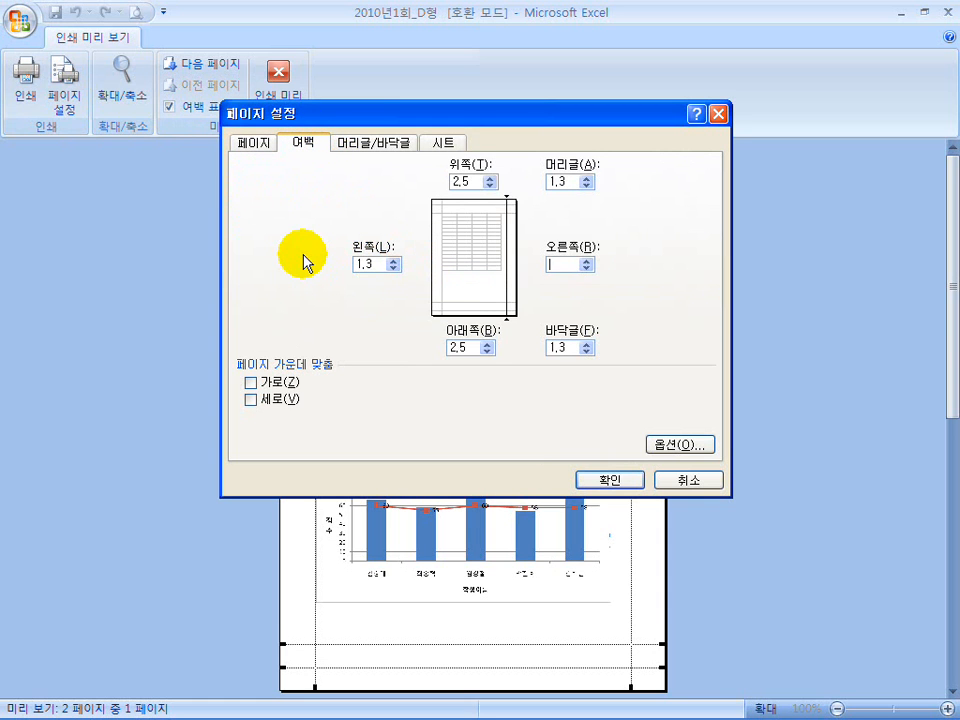
click(548, 183)
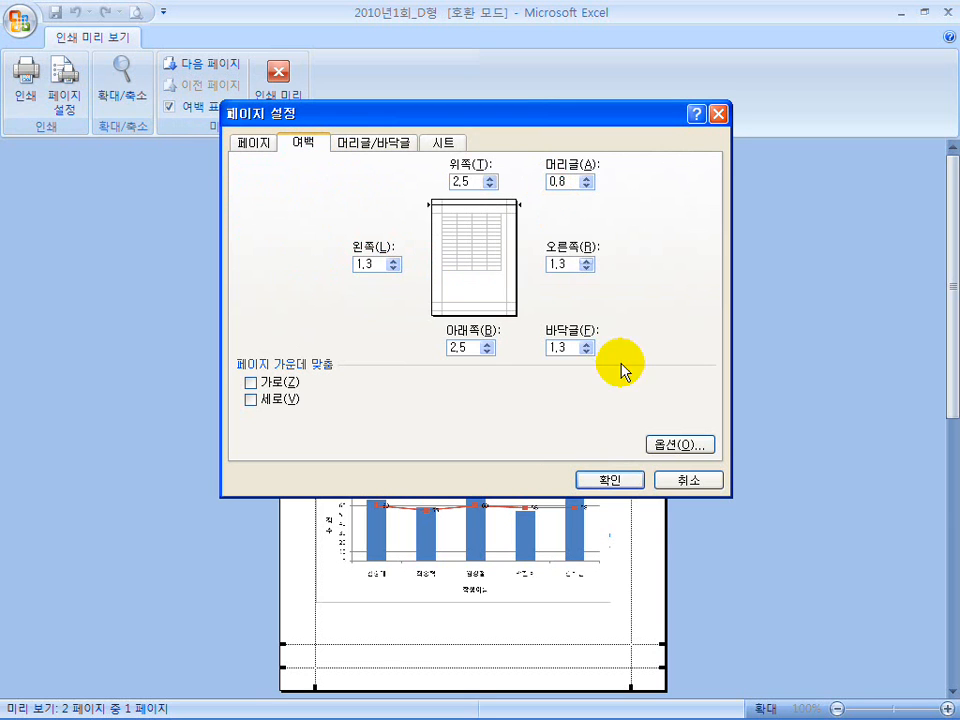
drag(566, 347, 537, 352)
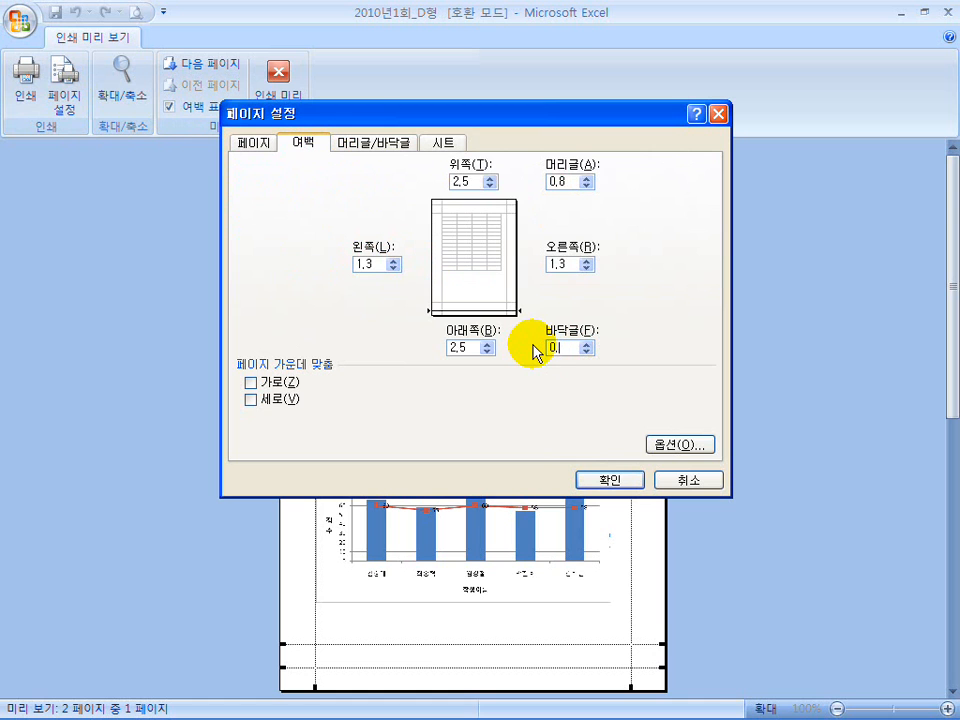
- Set the top margin to 6 and the bottom margin to 1.3, centre the page horizontally (가로), and apply the page setup
double_click(470, 181)
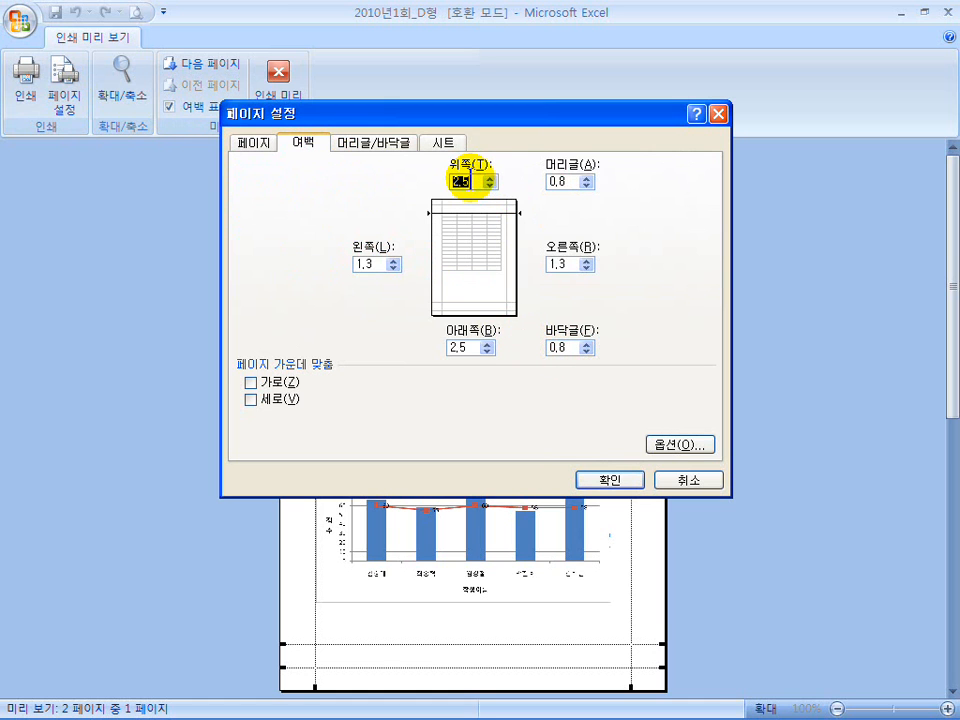
text(6)
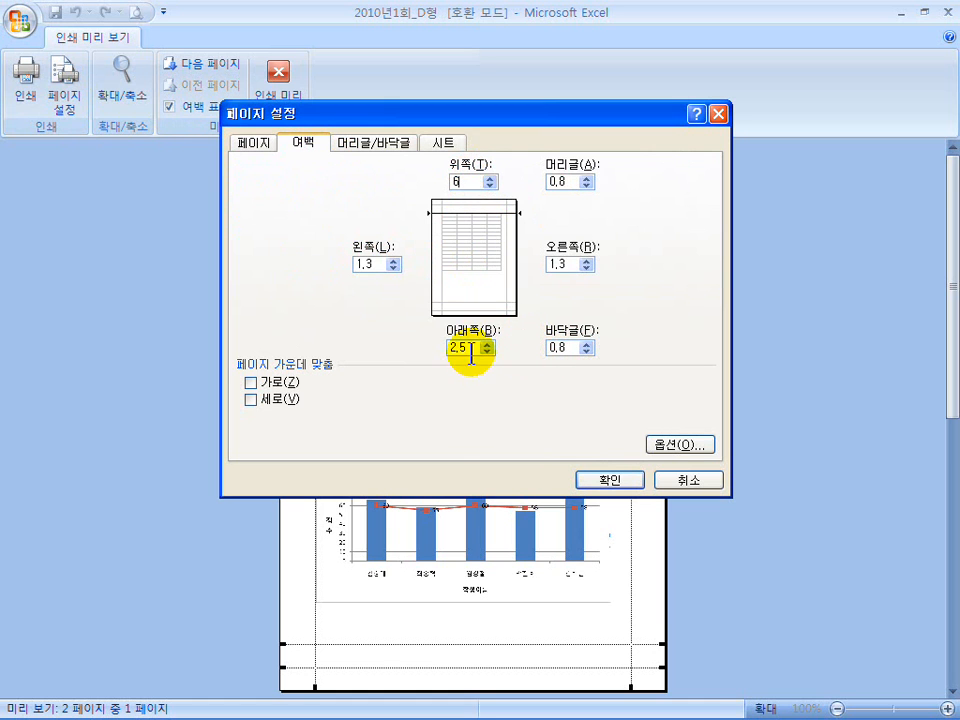
drag(471, 347, 428, 355)
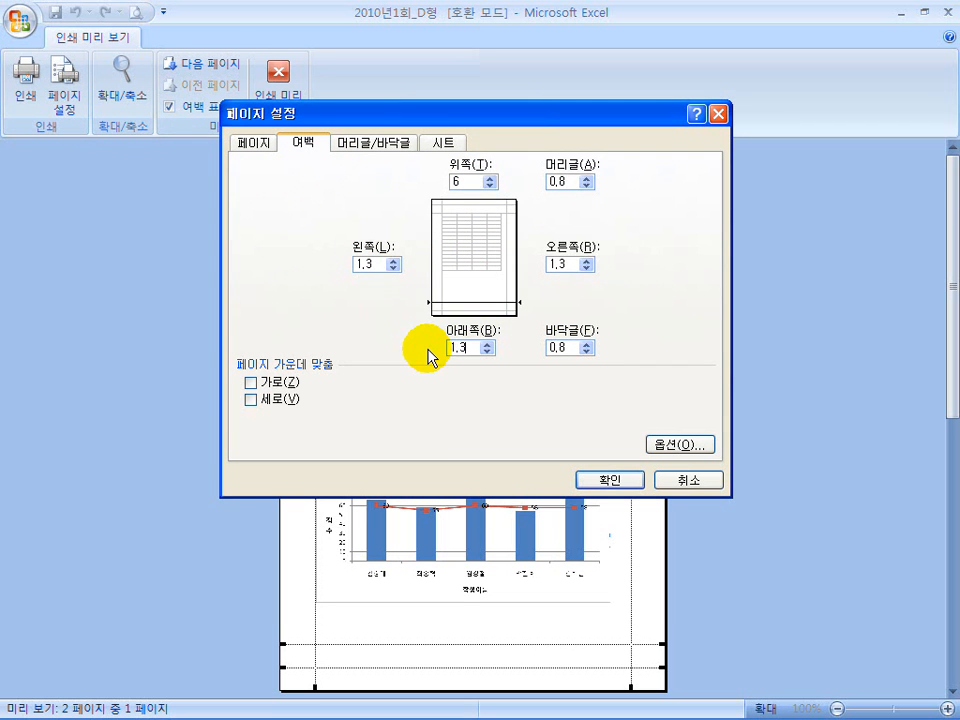
text(1,3)
click(251, 382)
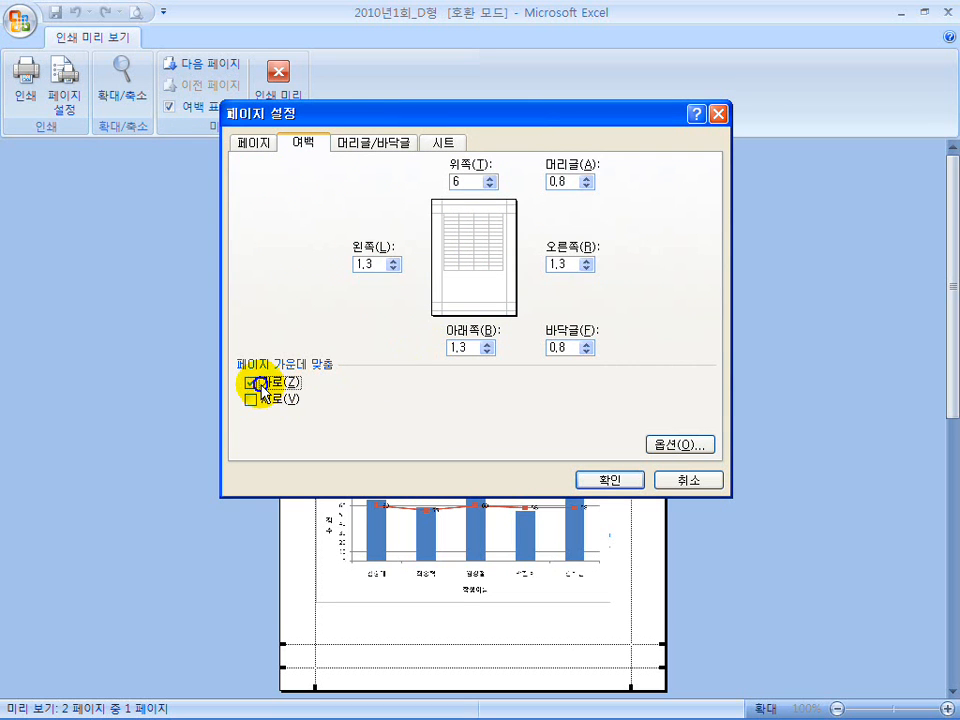
click(255, 150)
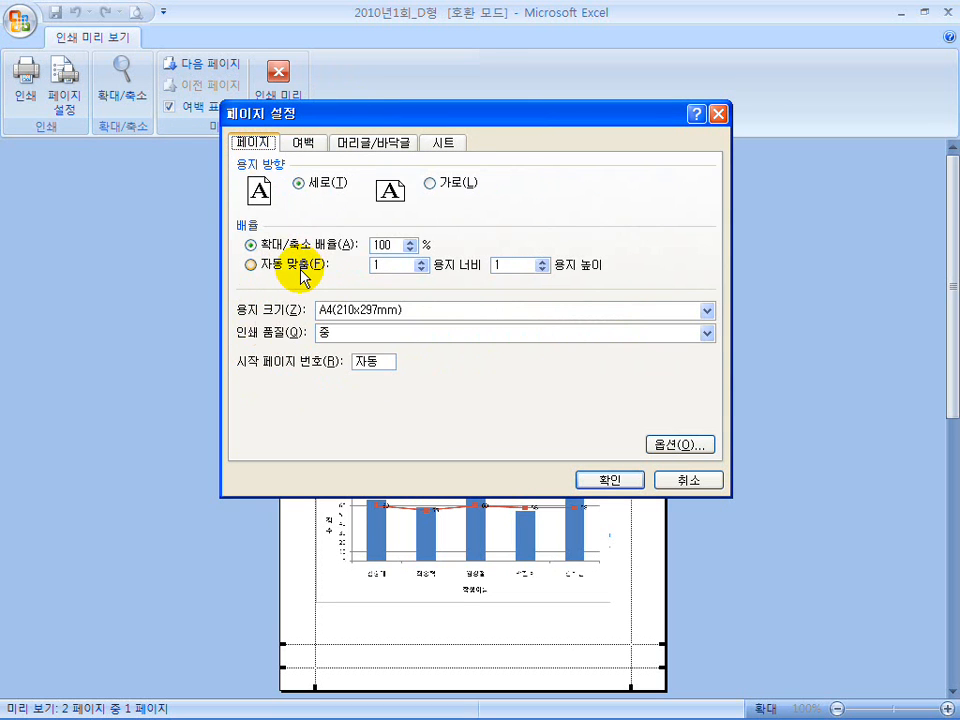
click(610, 480)
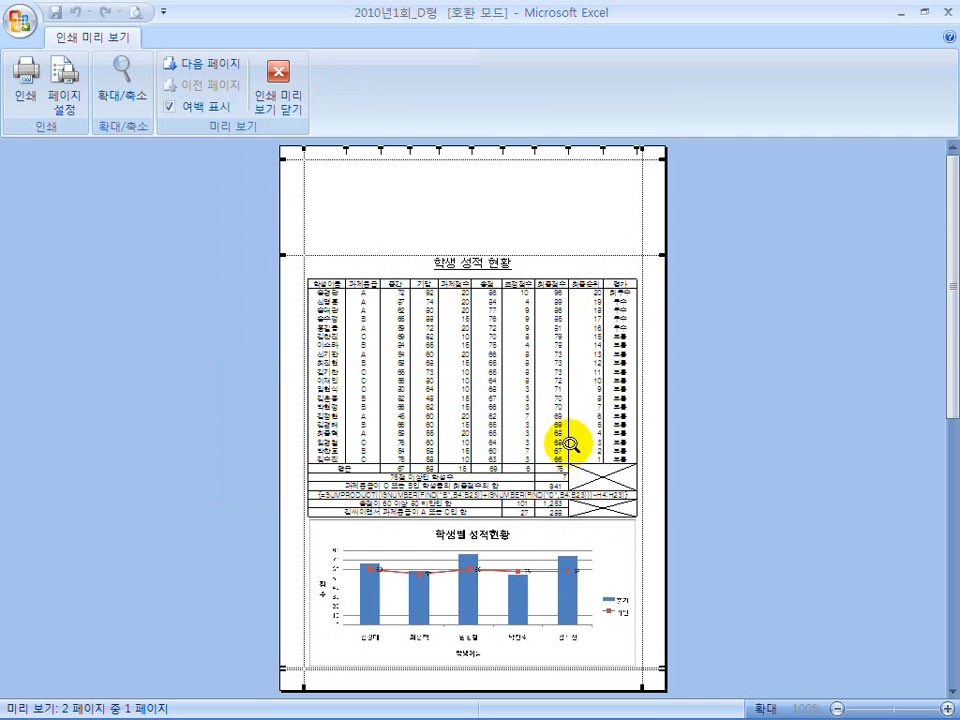
- Check the table's printout at enlarged size and close the print preview
click(497, 403)
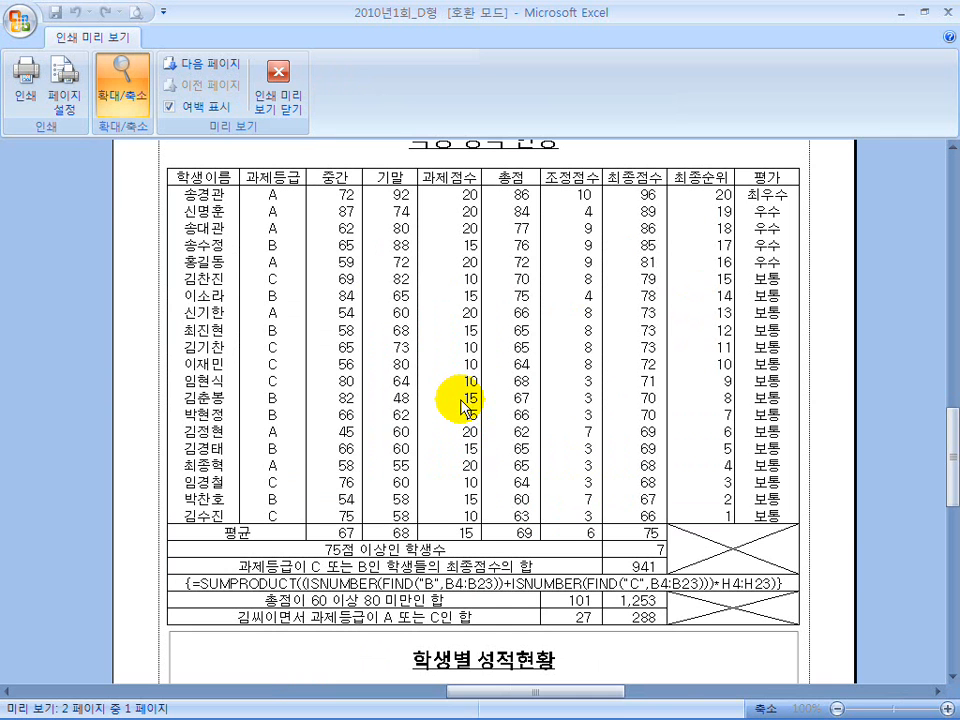
click(462, 405)
click(274, 96)
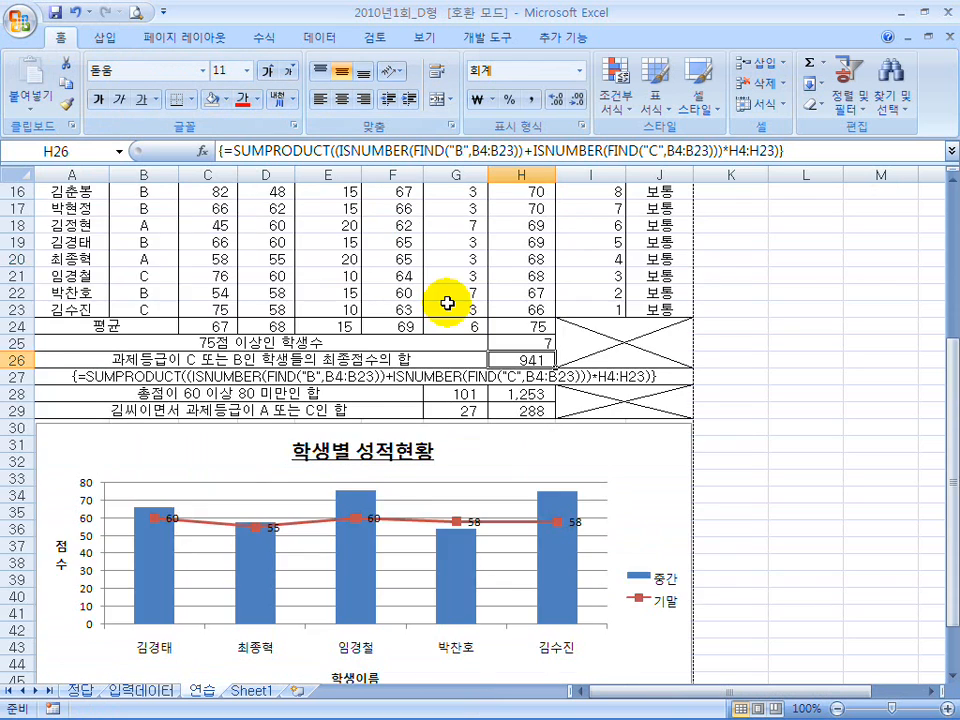
- Set A1:J46, covering the table and the chart, as the print area and preview the printout
scroll(447, 302, down, 5)
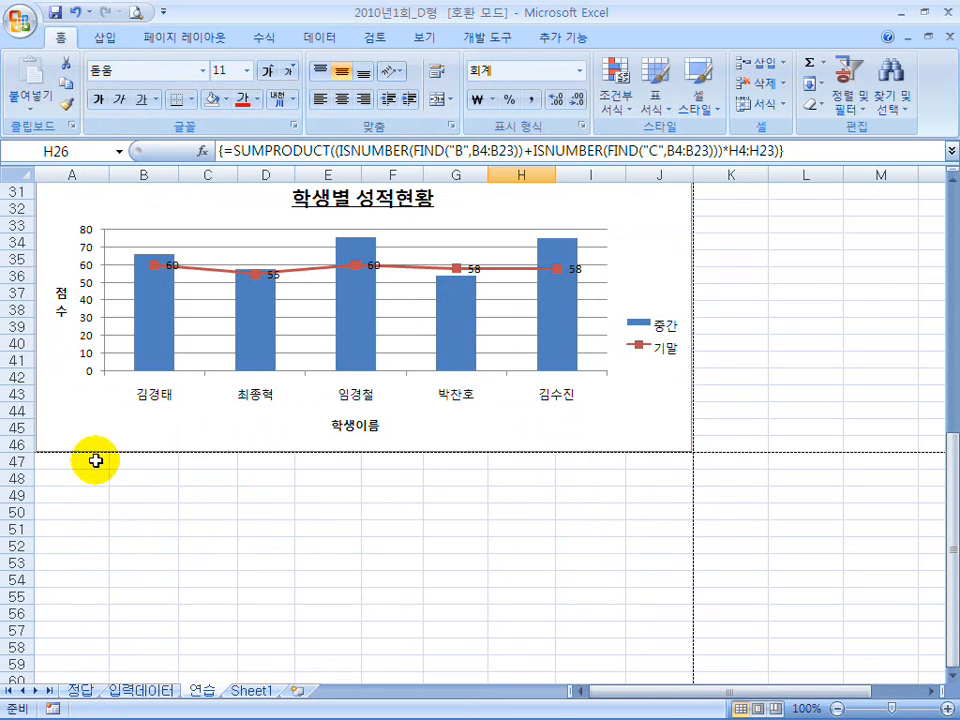
scroll(383, 480, up, 10)
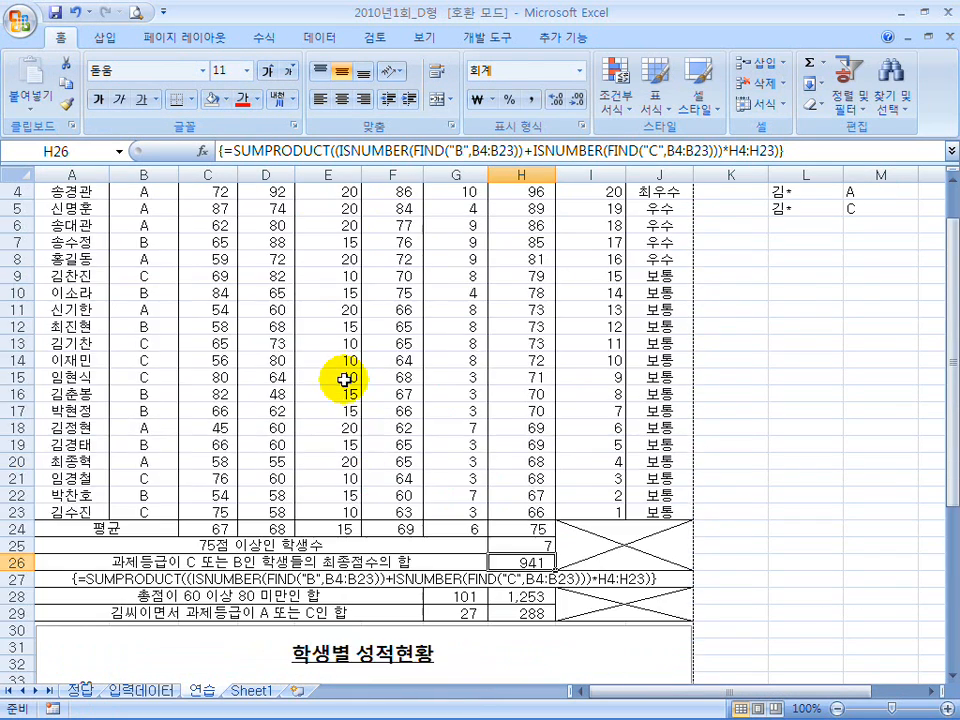
click(81, 193)
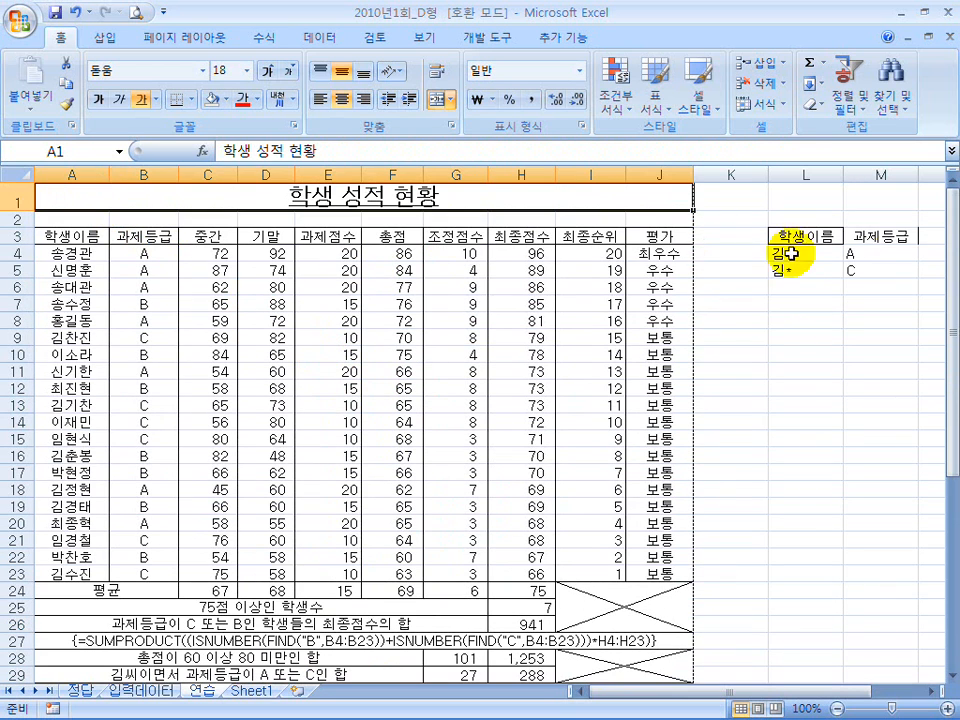
drag(189, 206, 639, 314)
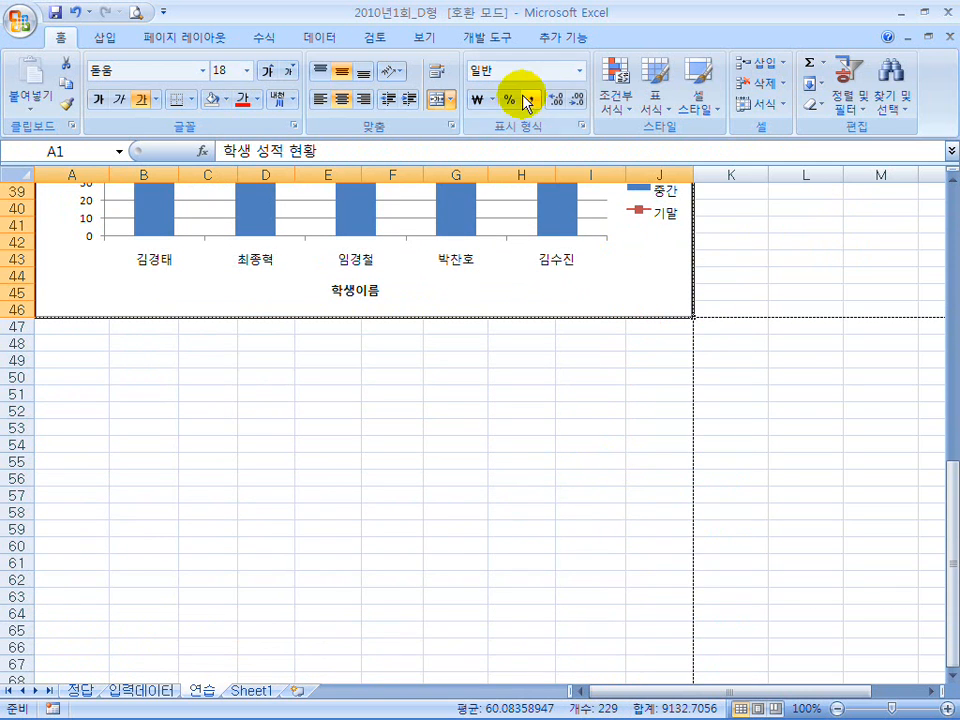
click(210, 42)
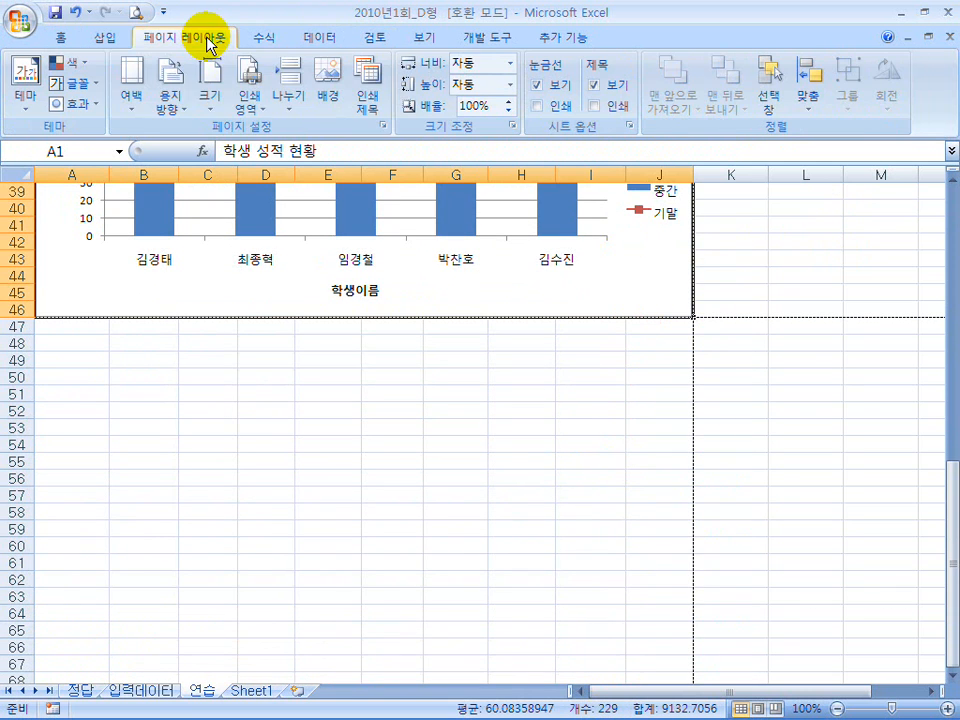
click(250, 100)
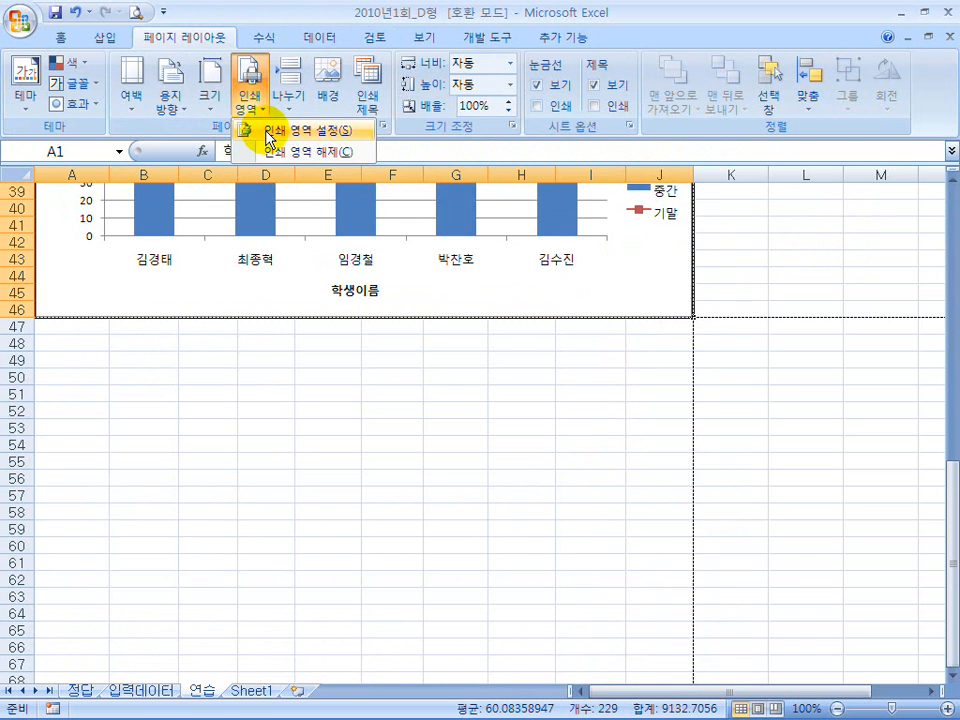
click(268, 131)
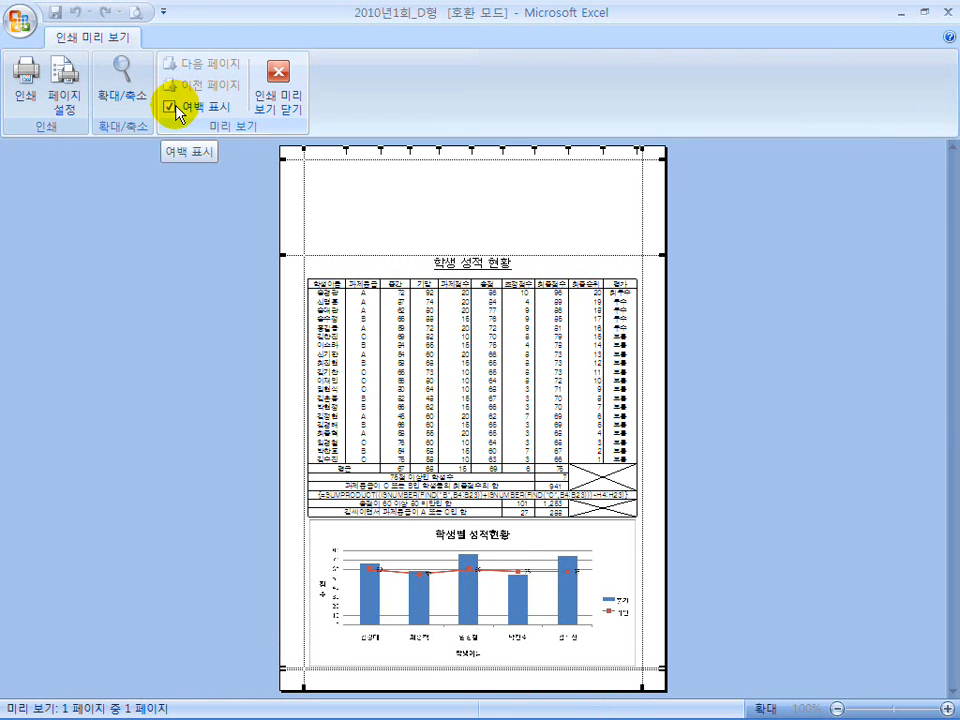
- In the page setup, check the margins, fit the A4 portrait printout to 1 page wide by 1 page tall, and apply it
click(64, 92)
click(303, 142)
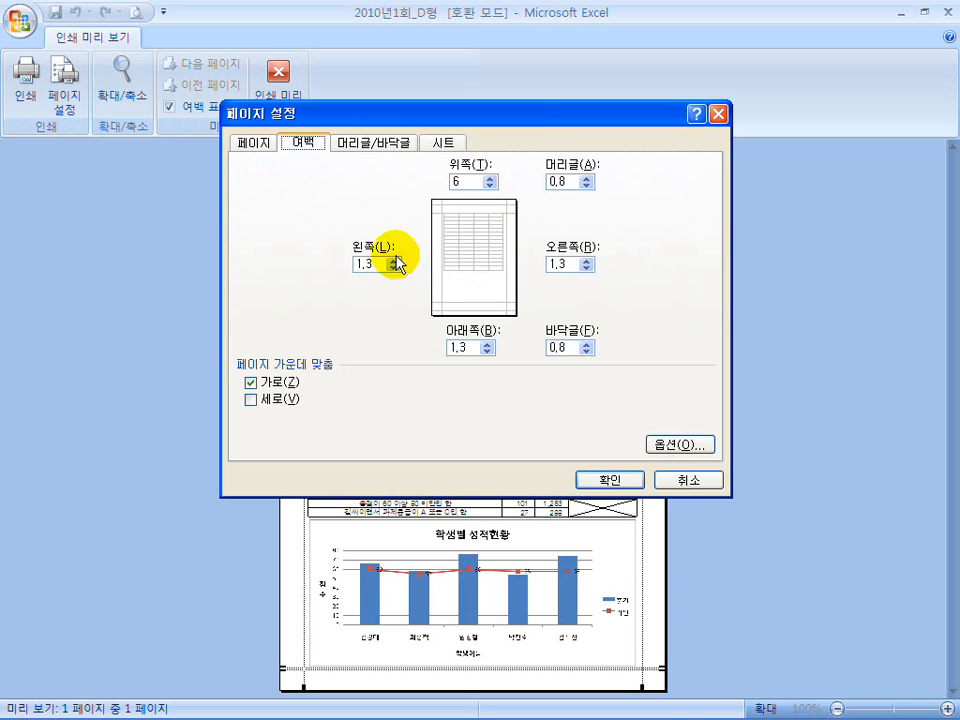
click(246, 143)
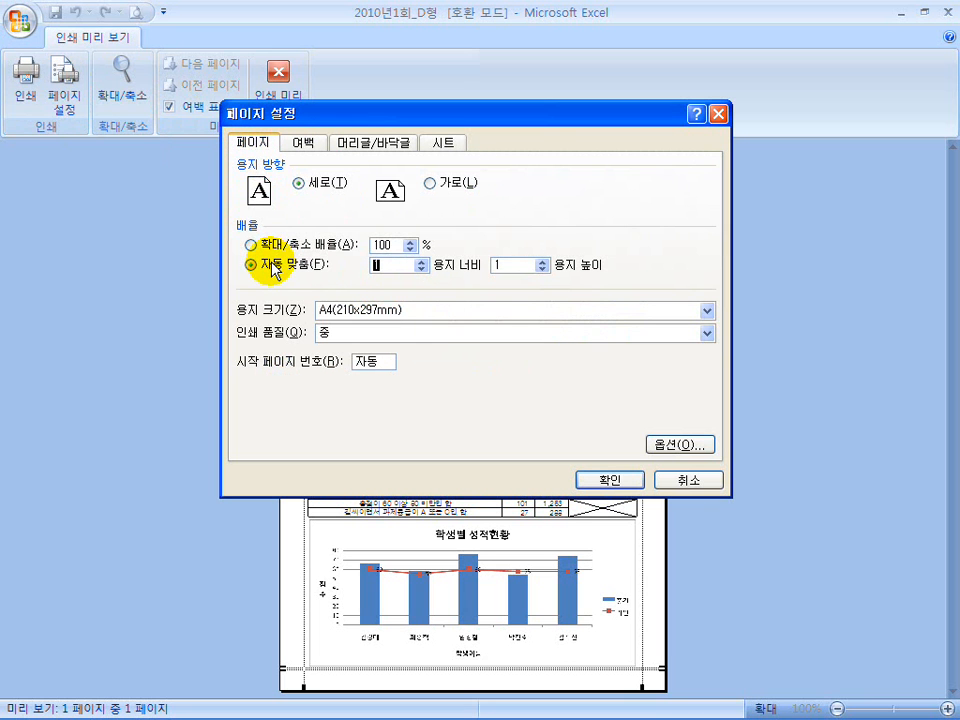
click(622, 481)
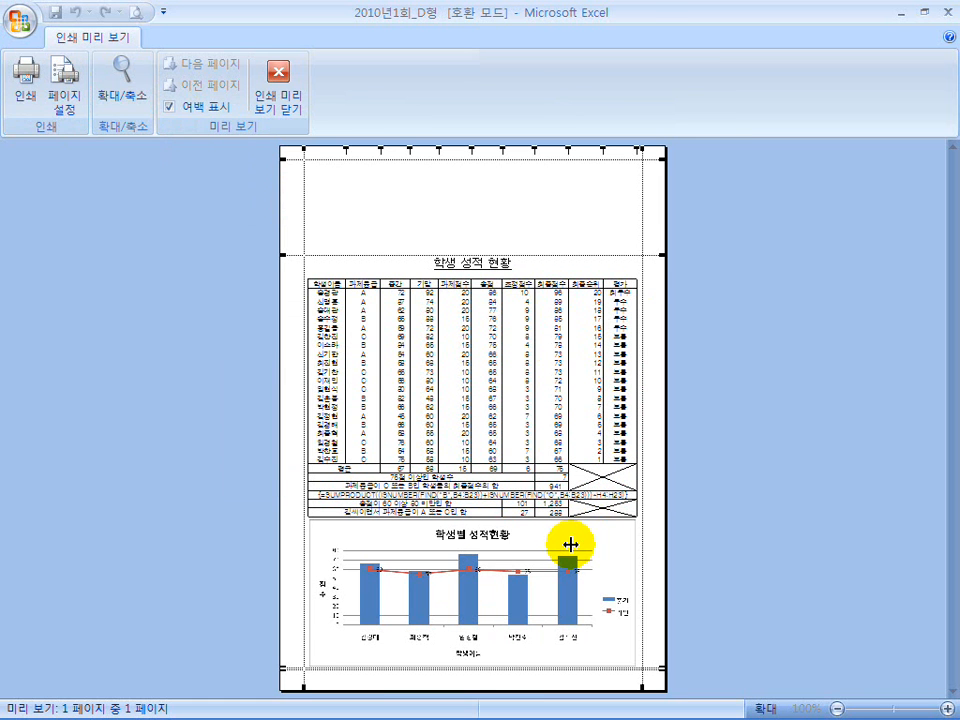
- Set the print range from page 1 to page 1, and leave the print settings without printing
click(26, 82)
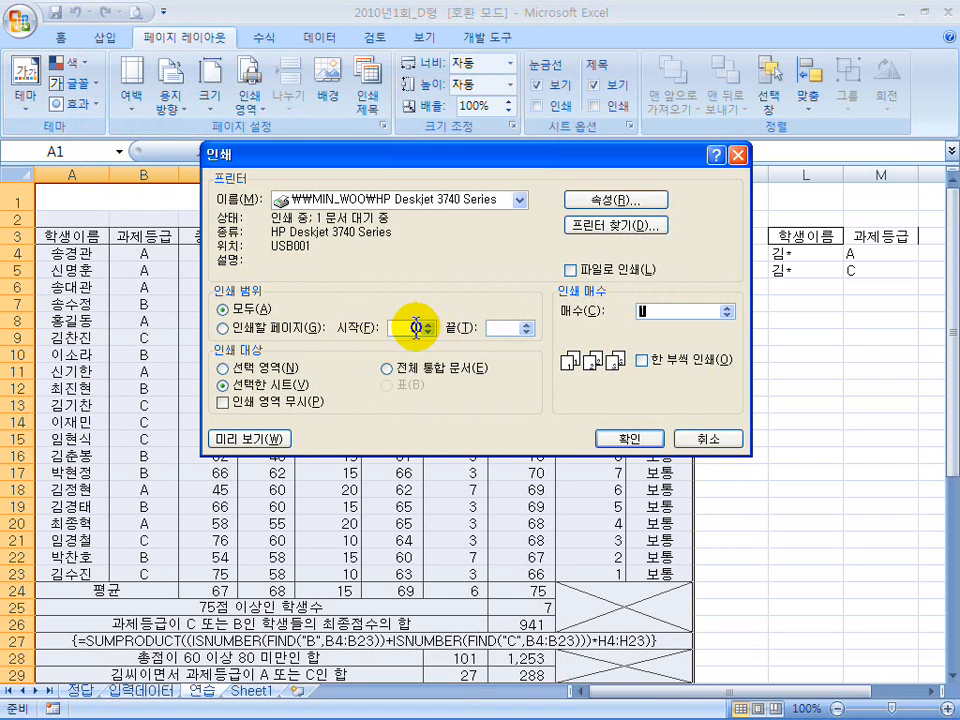
click(507, 327)
text(1)
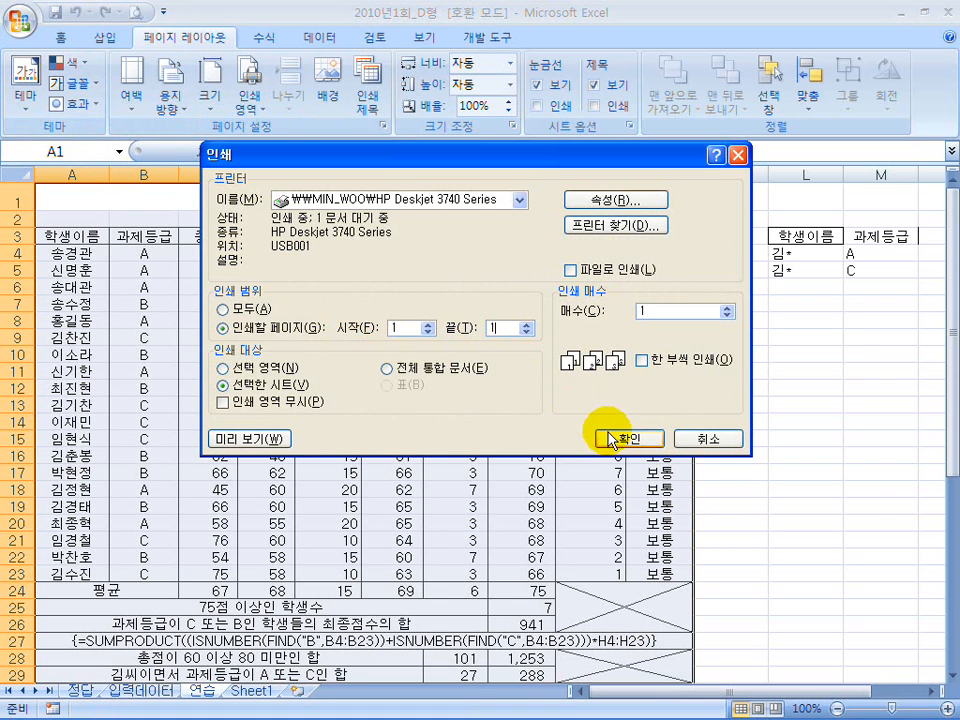
click(686, 440)
click(801, 440)
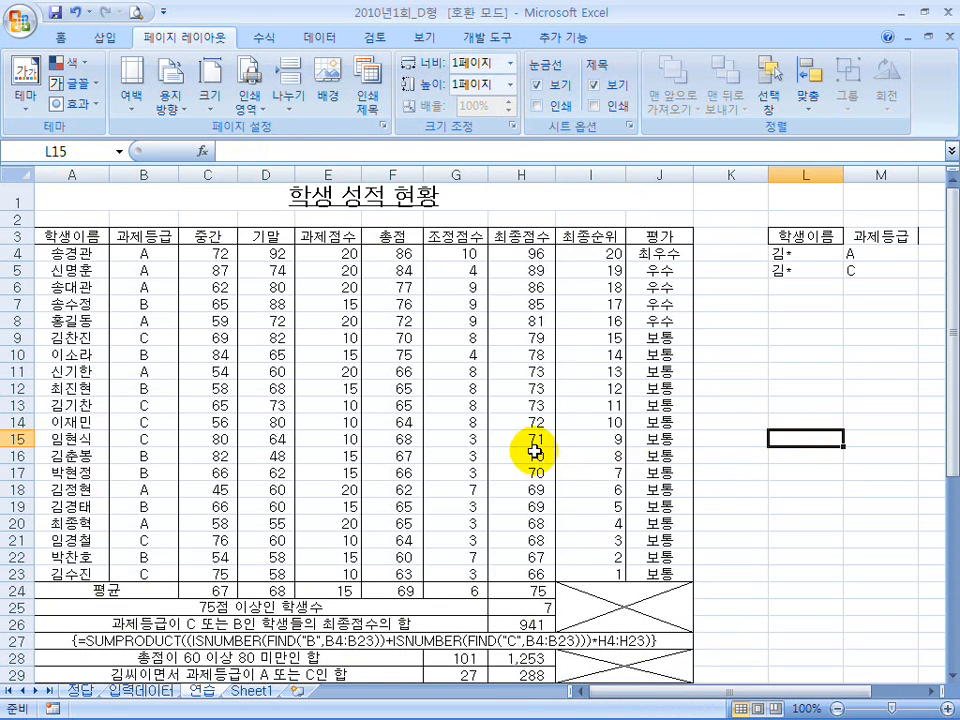
- Review the finished sheet from the SUMPRODUCT formula row A27 down to the chart under the table
scroll(447, 509, down, 1)
click(348, 578)
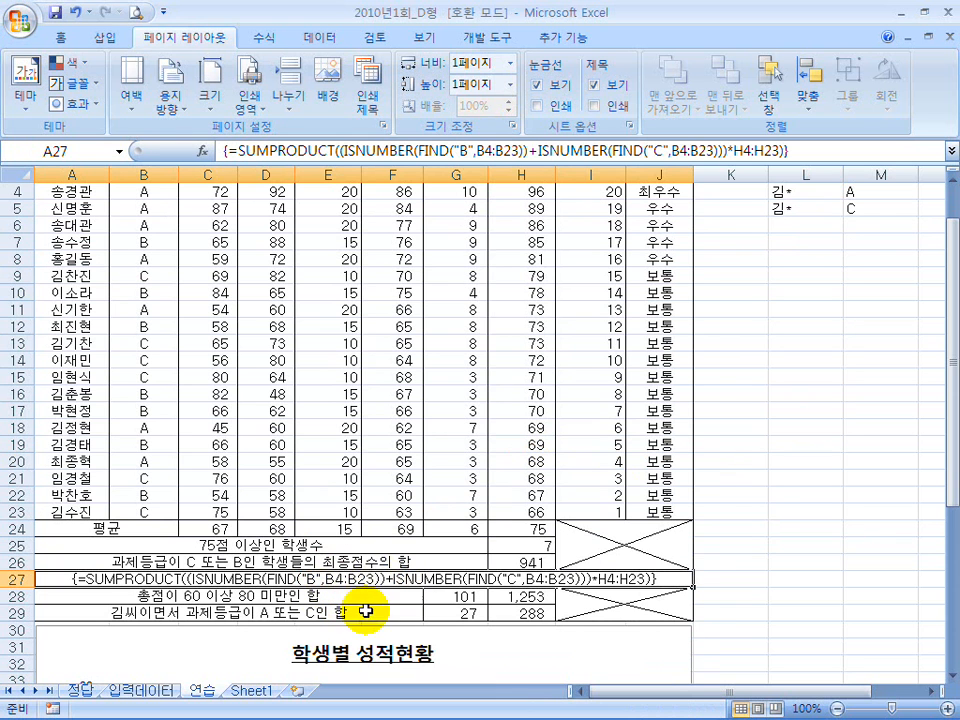
scroll(370, 593, down, 2)
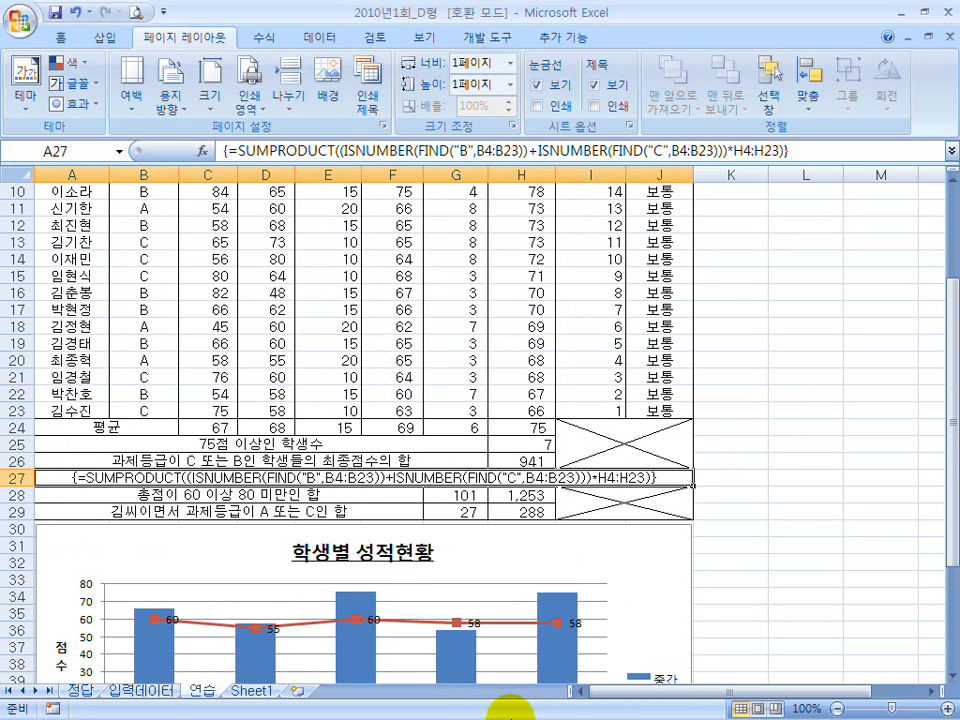
click(597, 705)
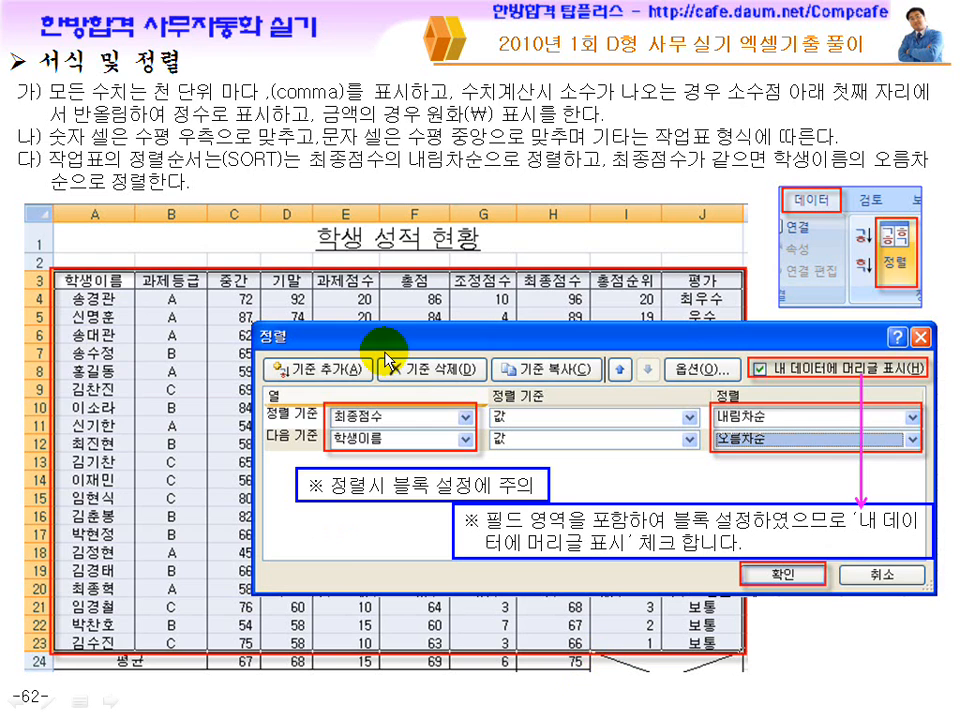
click(525, 522)
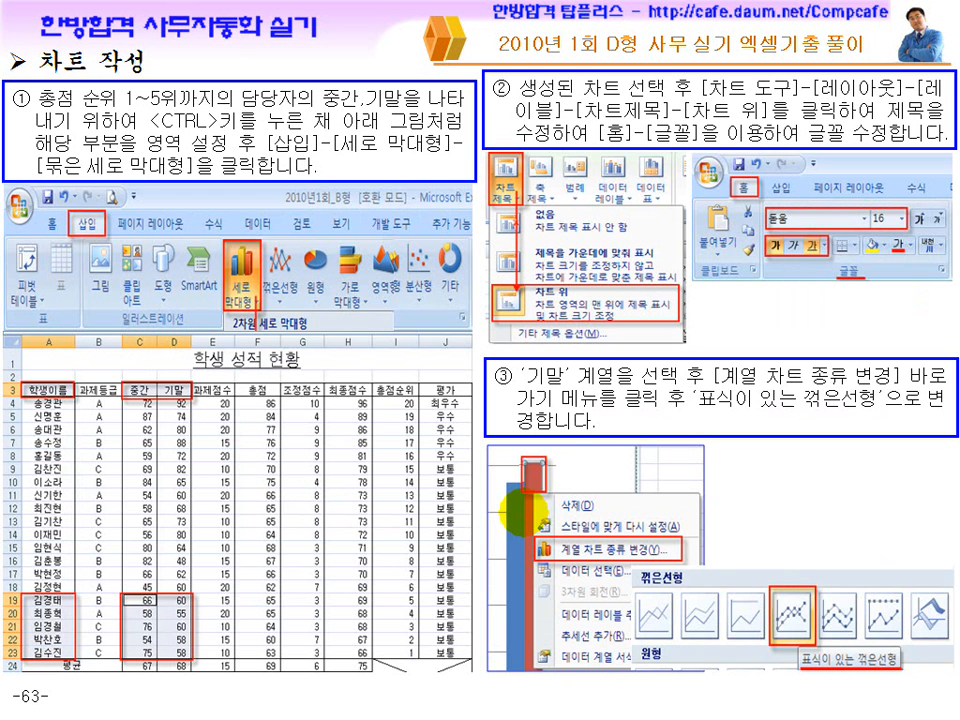
click(568, 425)
click(570, 425)
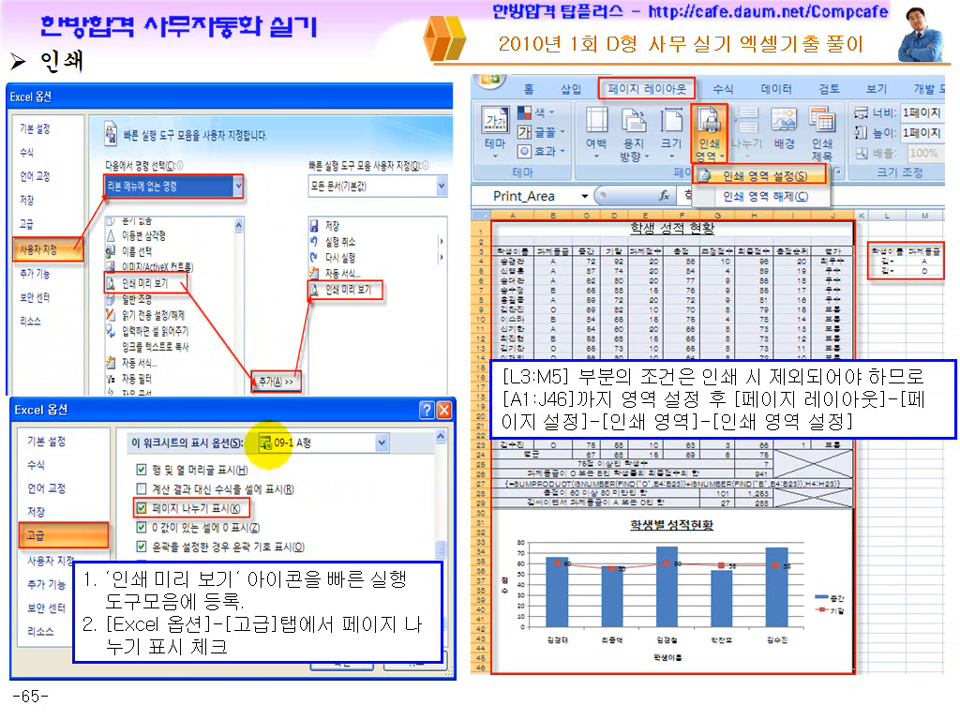
click(370, 430)
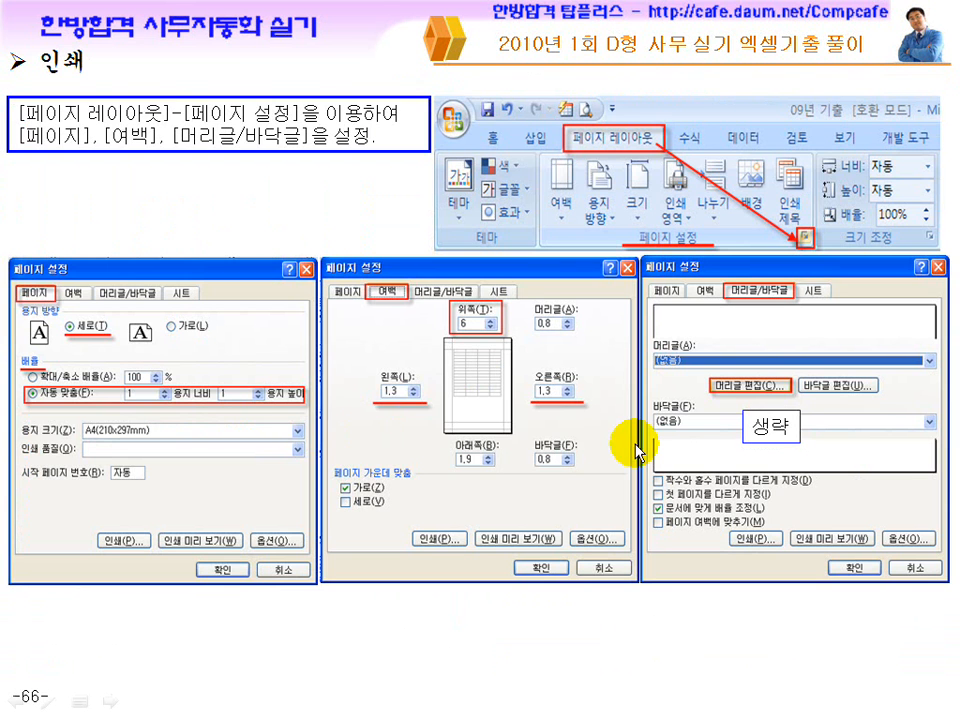
click(640, 484)
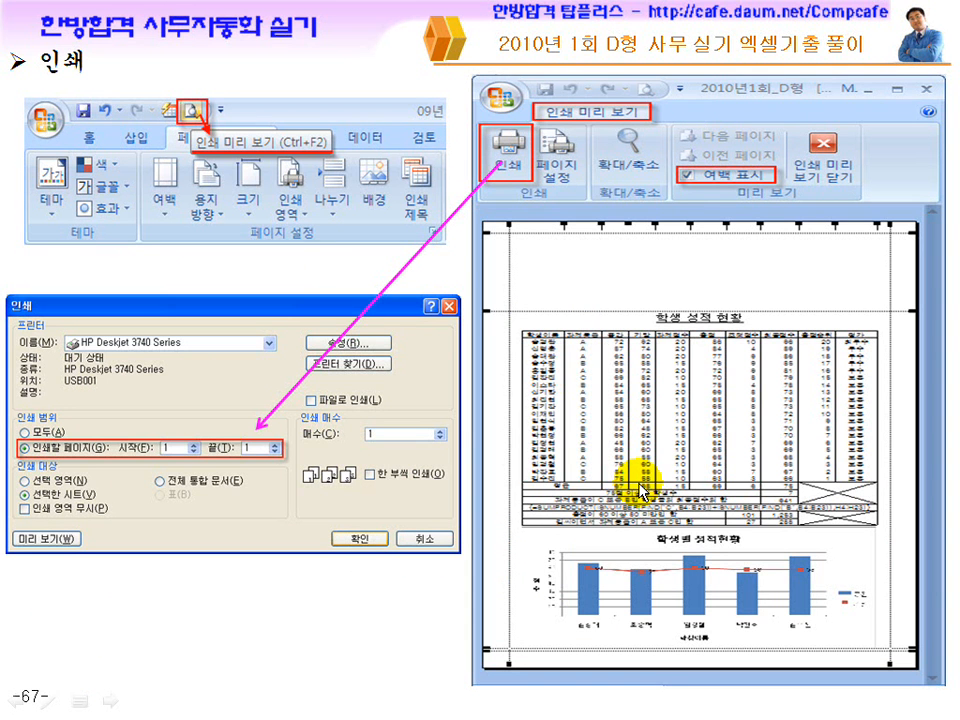